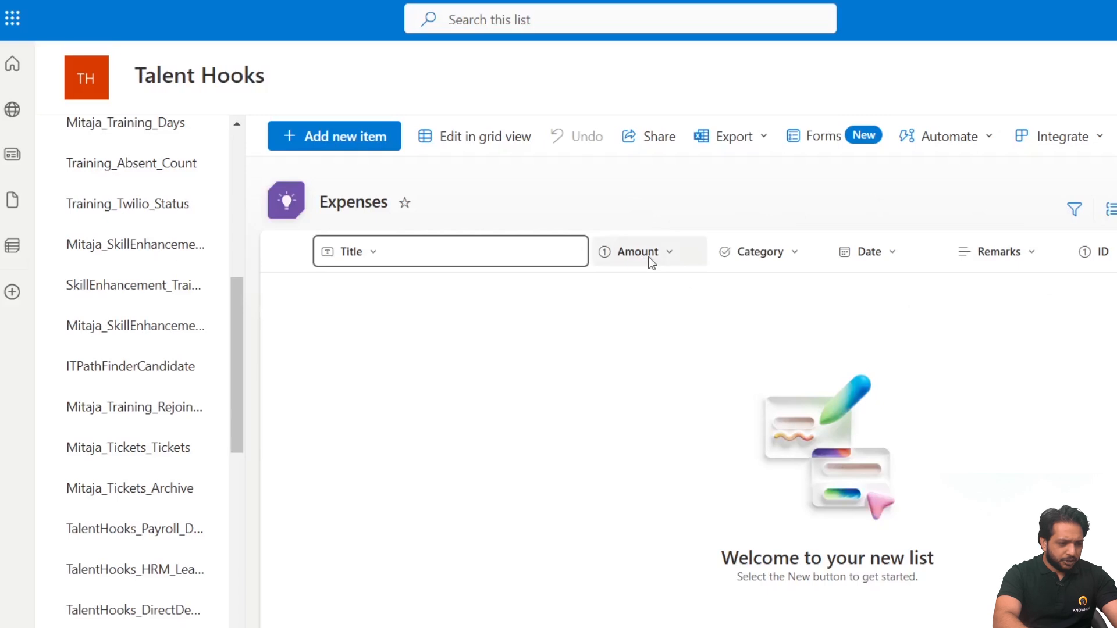
# - Review the edit settings of the Amount and Category columns in the Expenses list without changing them
pyautogui.click(669, 255)
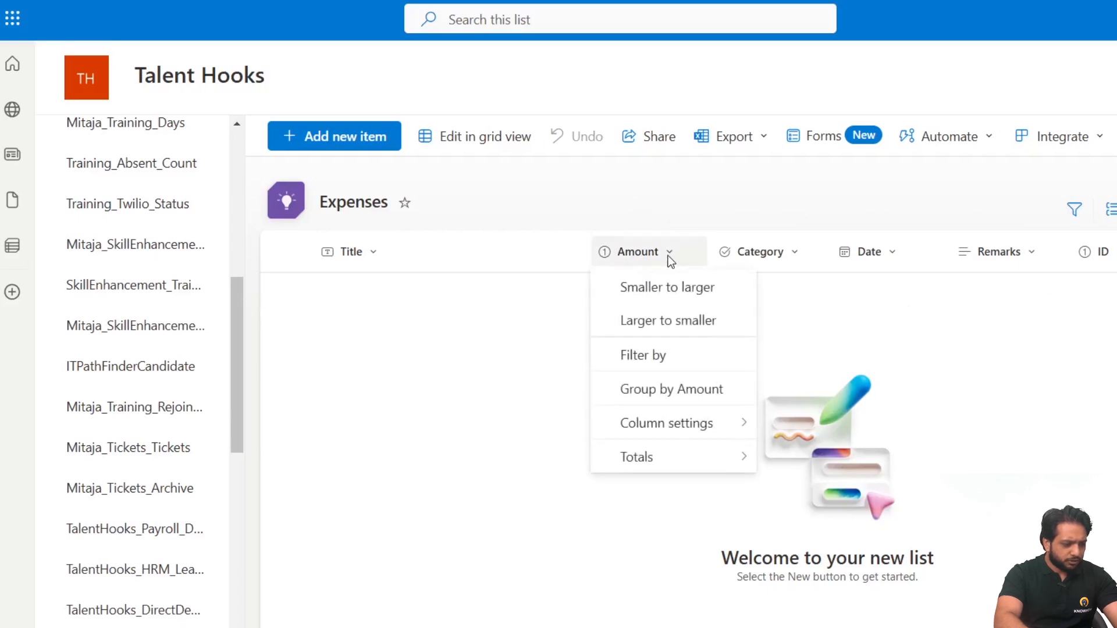
pyautogui.moveTo(672, 421)
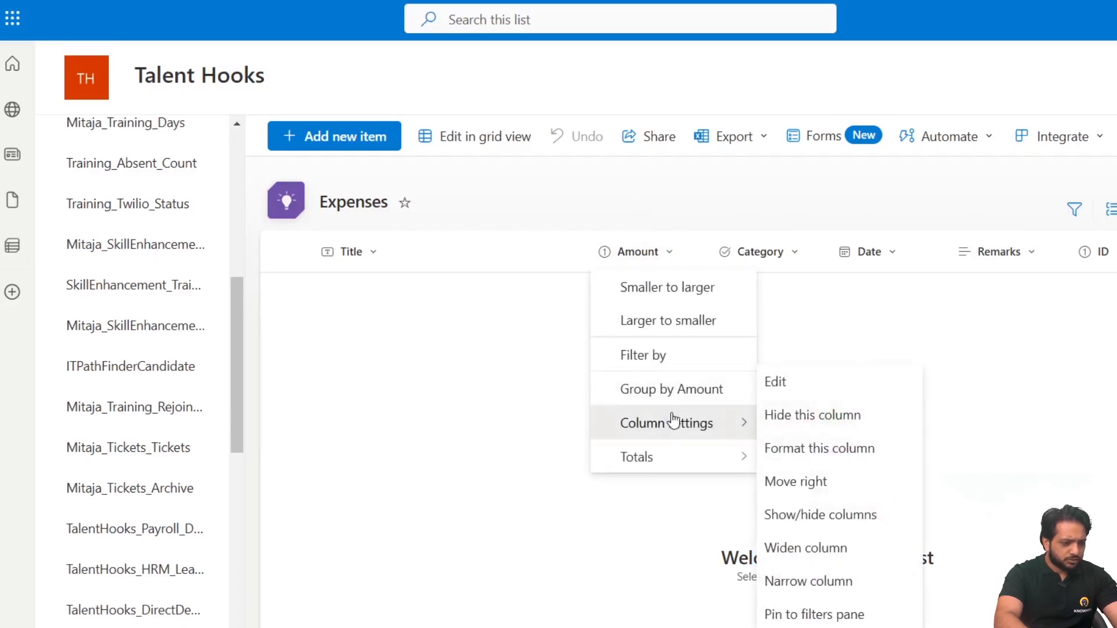
pyautogui.click(778, 389)
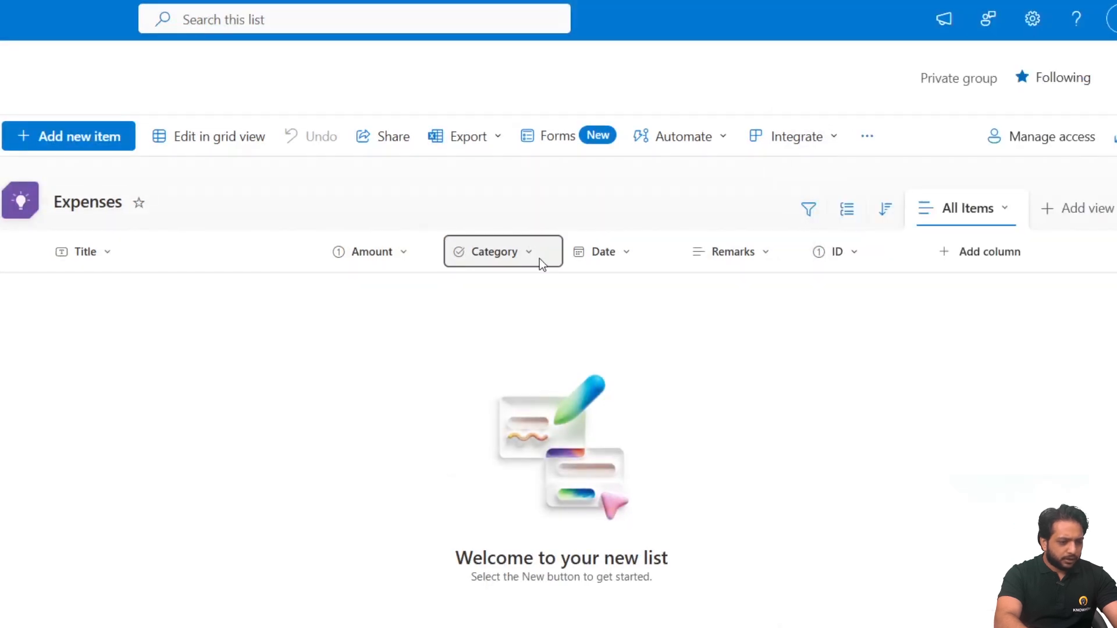
pyautogui.click(539, 258)
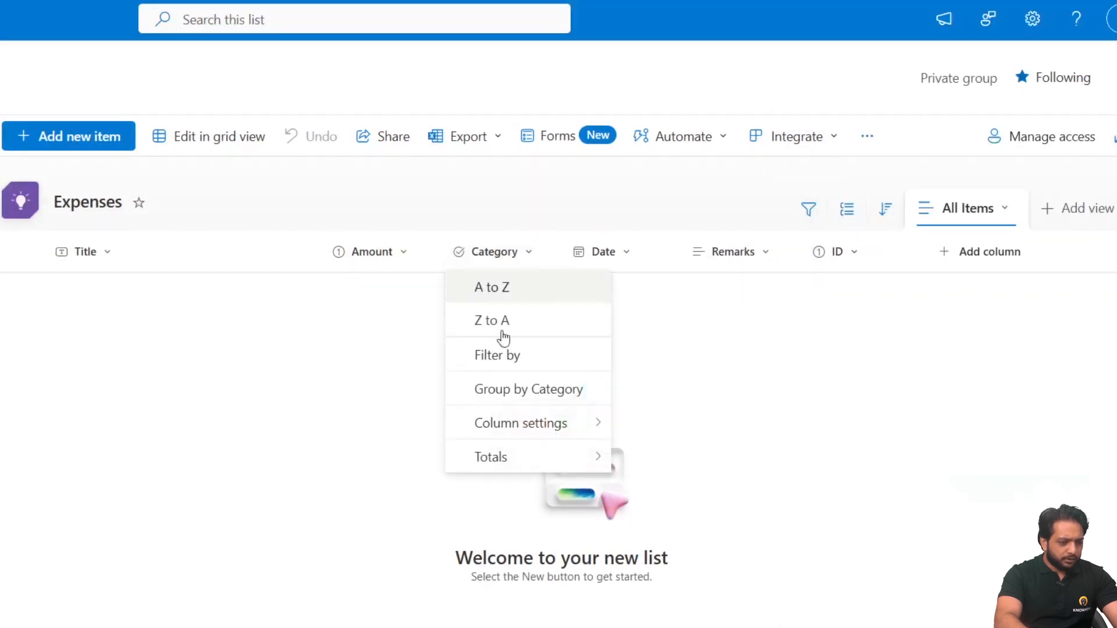
pyautogui.moveTo(516, 428)
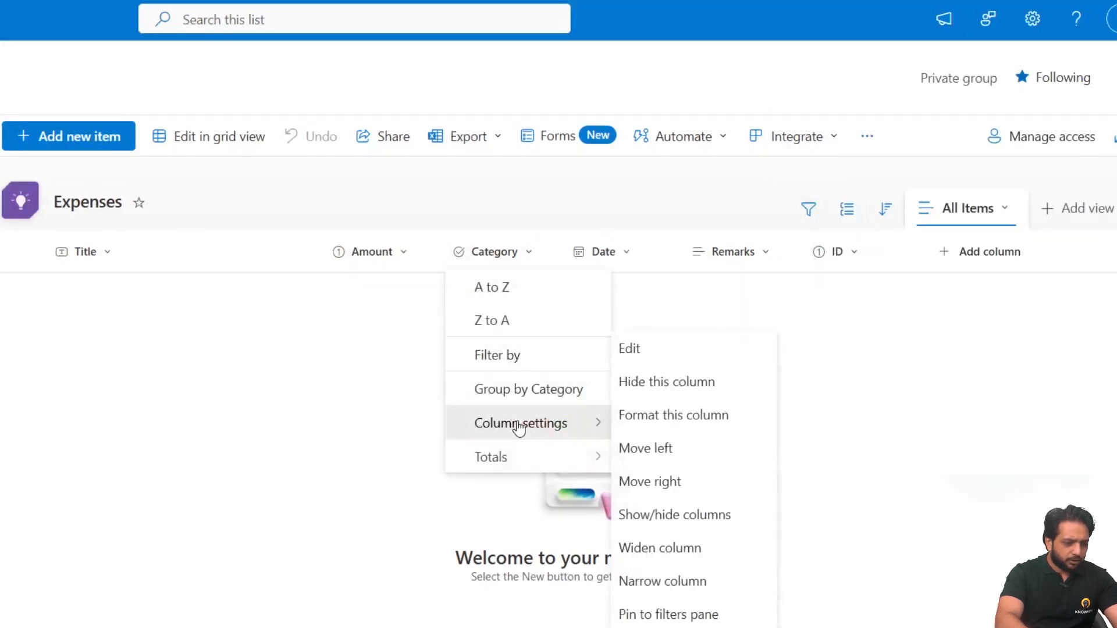
pyautogui.click(653, 356)
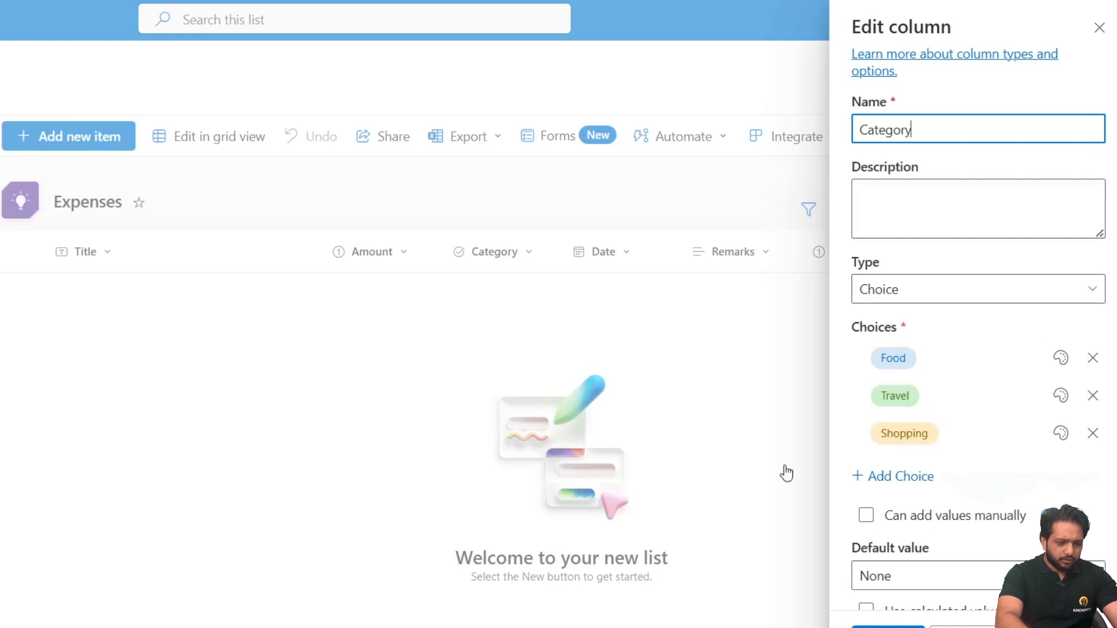
pyautogui.press('Escape')
# - Look at the available column options of the Date and Remarks columns in the Expenses list
pyautogui.click(631, 256)
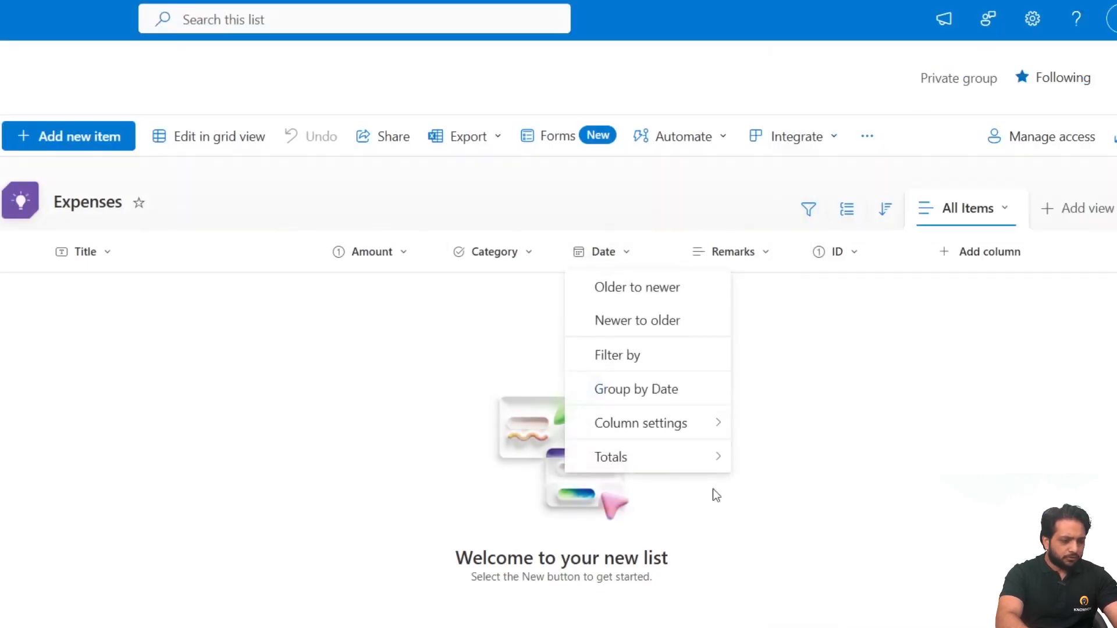
pyautogui.click(701, 250)
pyautogui.click(766, 252)
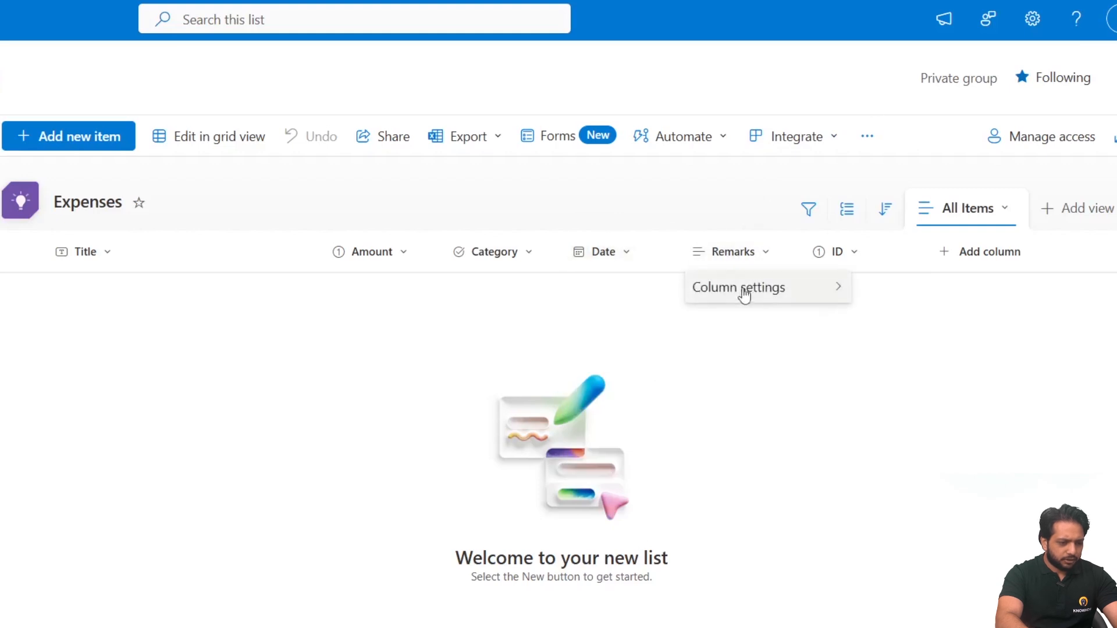
pyautogui.moveTo(760, 291)
pyautogui.press('Escape')
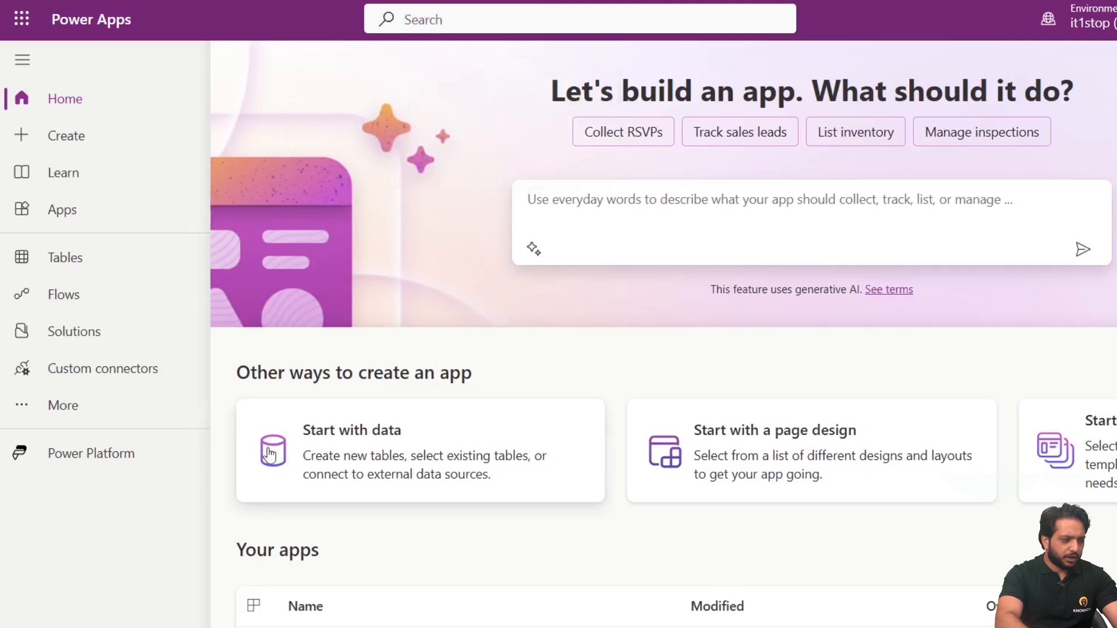
# - In Power Apps, create a blank canvas app named Expense Tracker in Tablet format and skip the welcome dialog
pyautogui.click(80, 153)
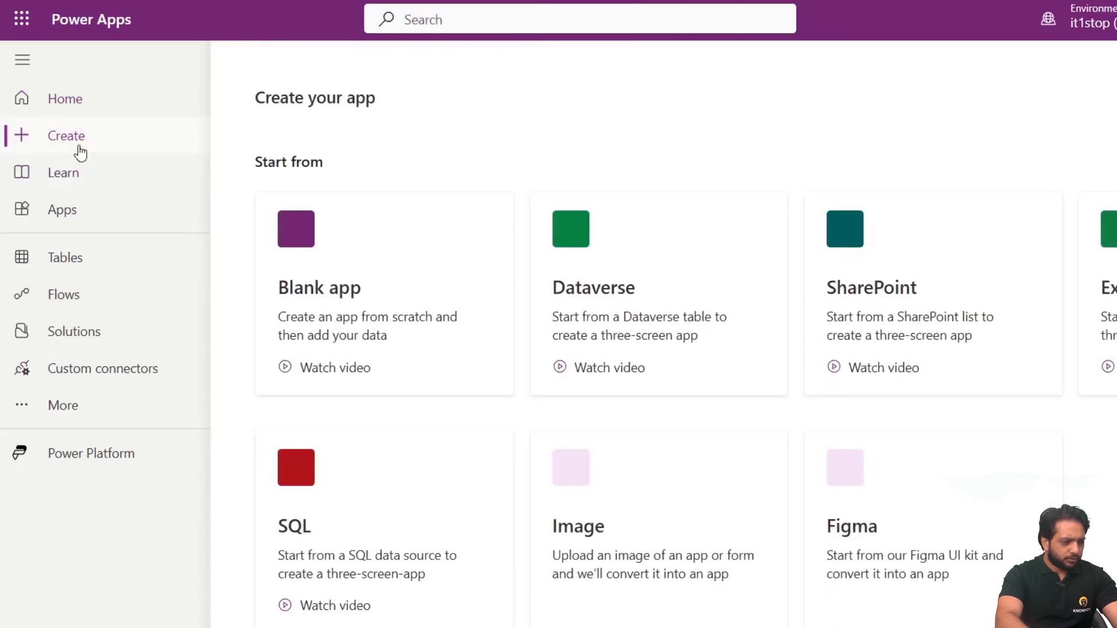
pyautogui.click(386, 327)
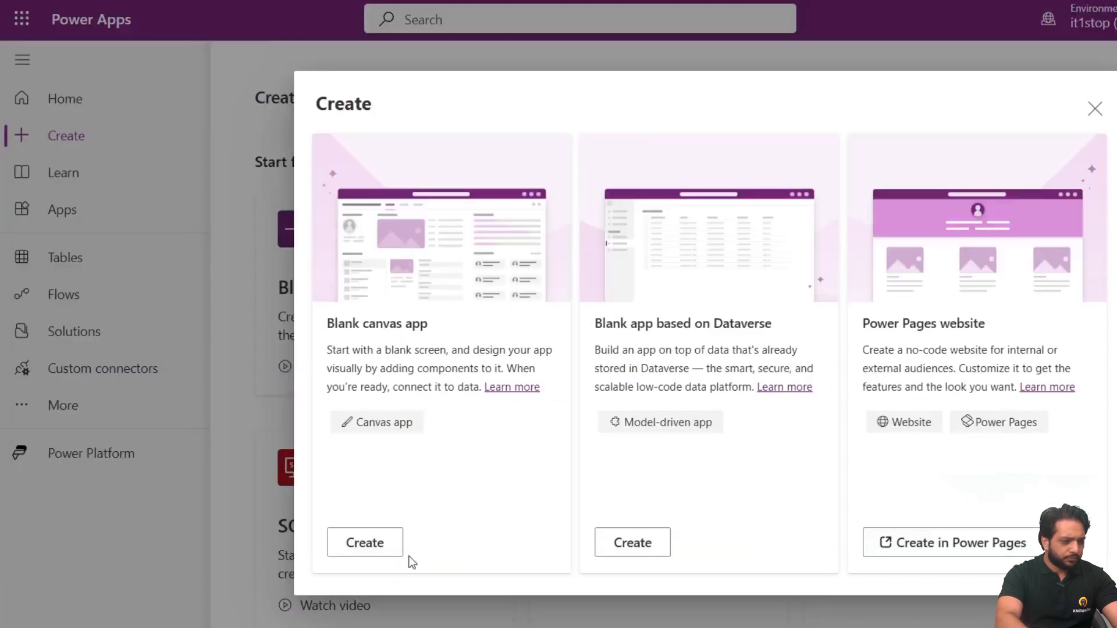
pyautogui.click(365, 542)
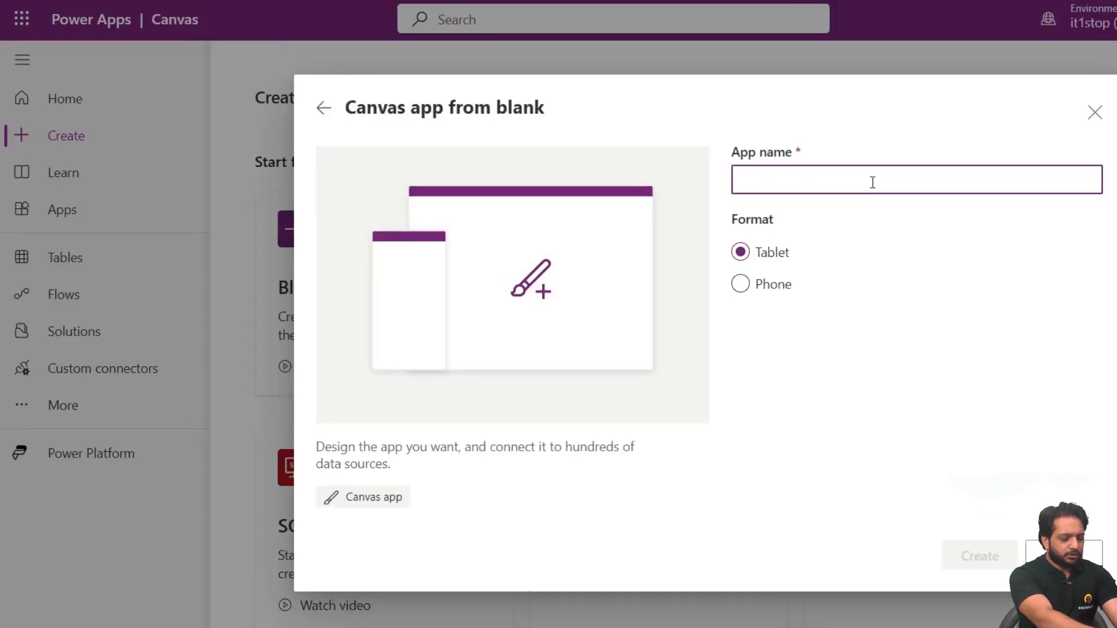
pyautogui.write('Expense Tracker')
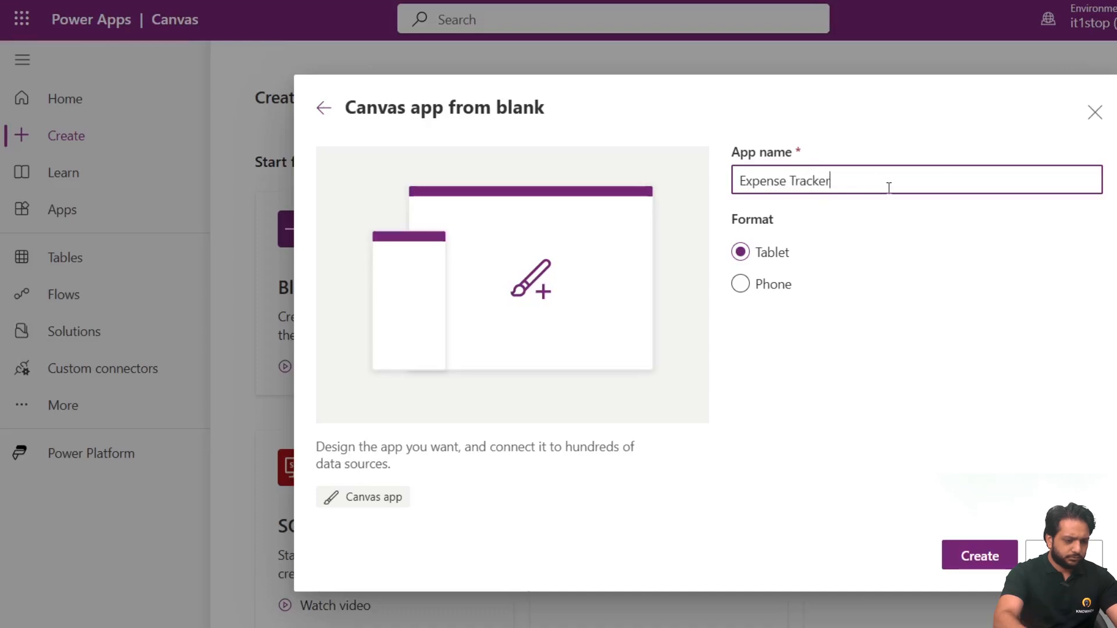
pyautogui.click(979, 559)
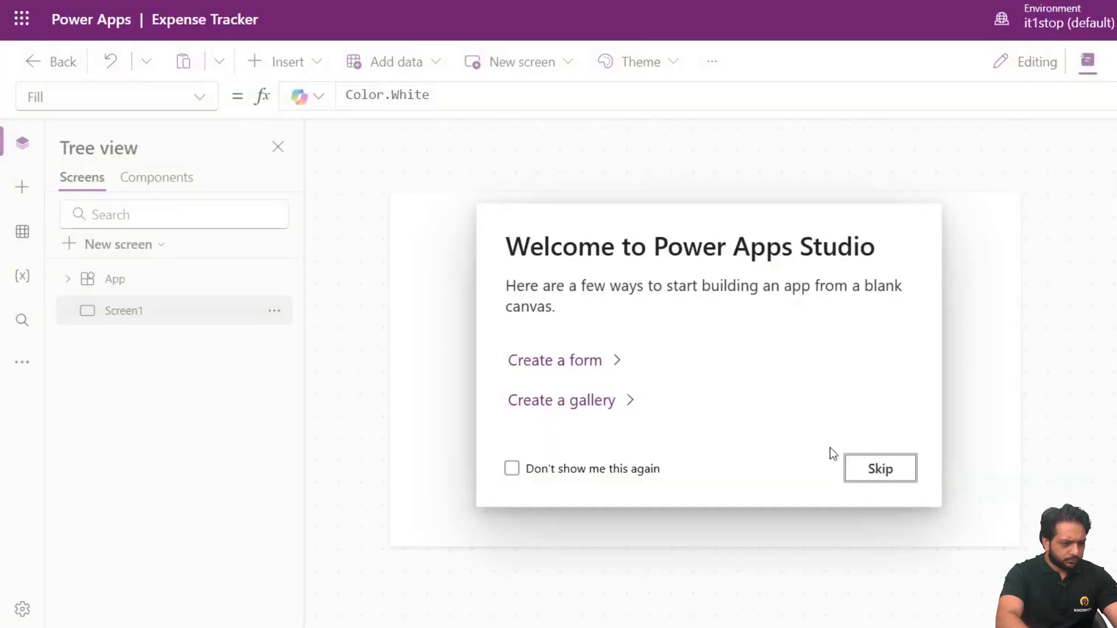
pyautogui.click(880, 469)
# - Rename the app's first screen as AllExpenses
pyautogui.click(282, 319)
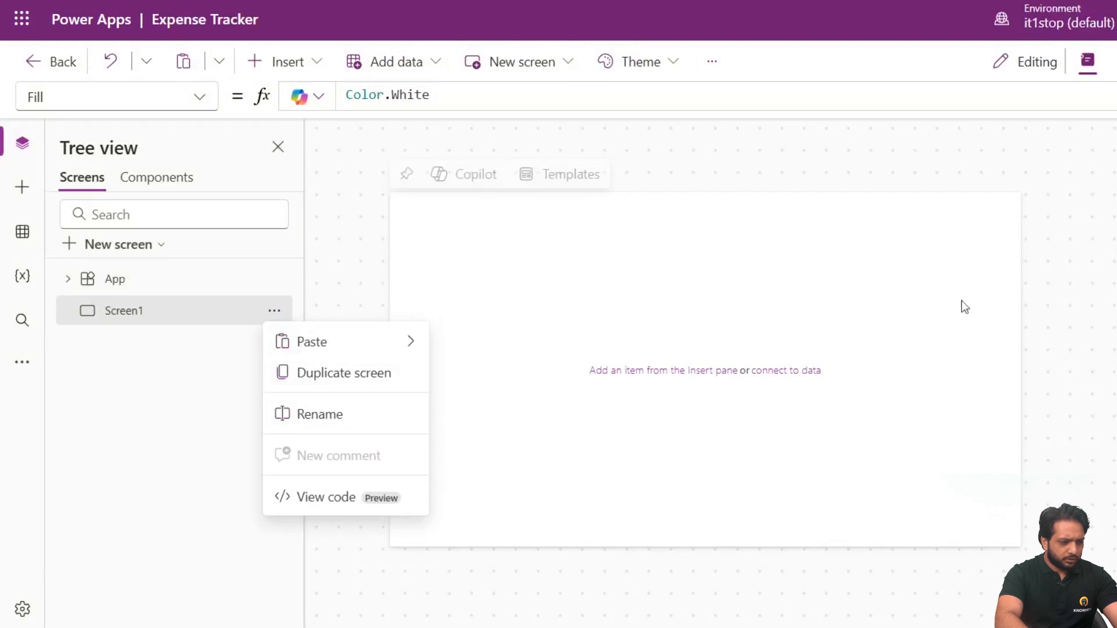
pyautogui.doubleClick(899, 221)
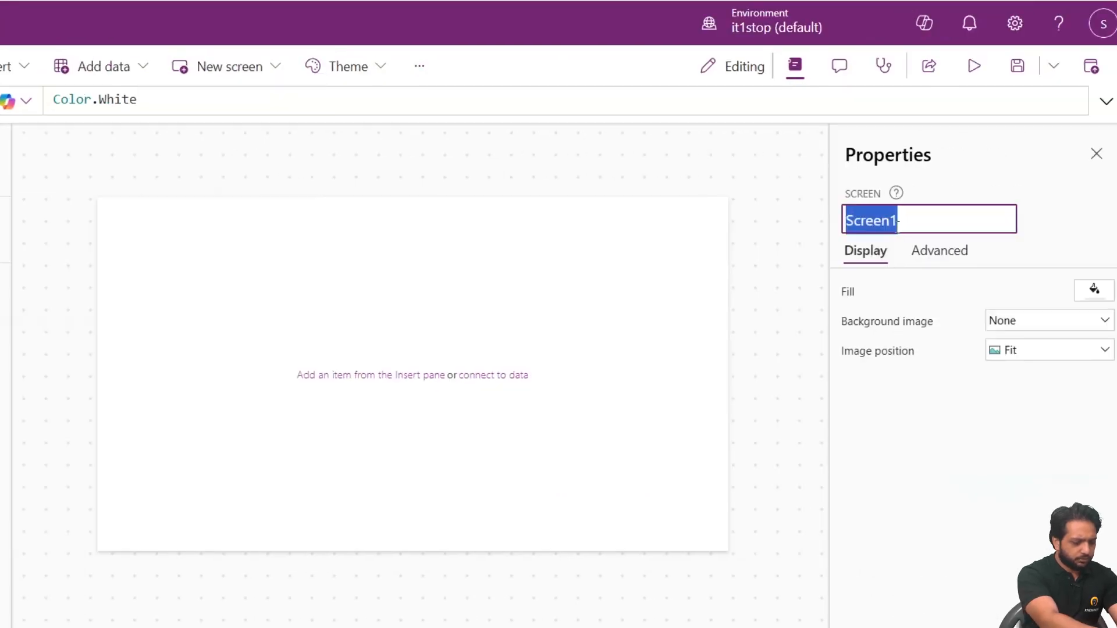
pyautogui.write('AllE')
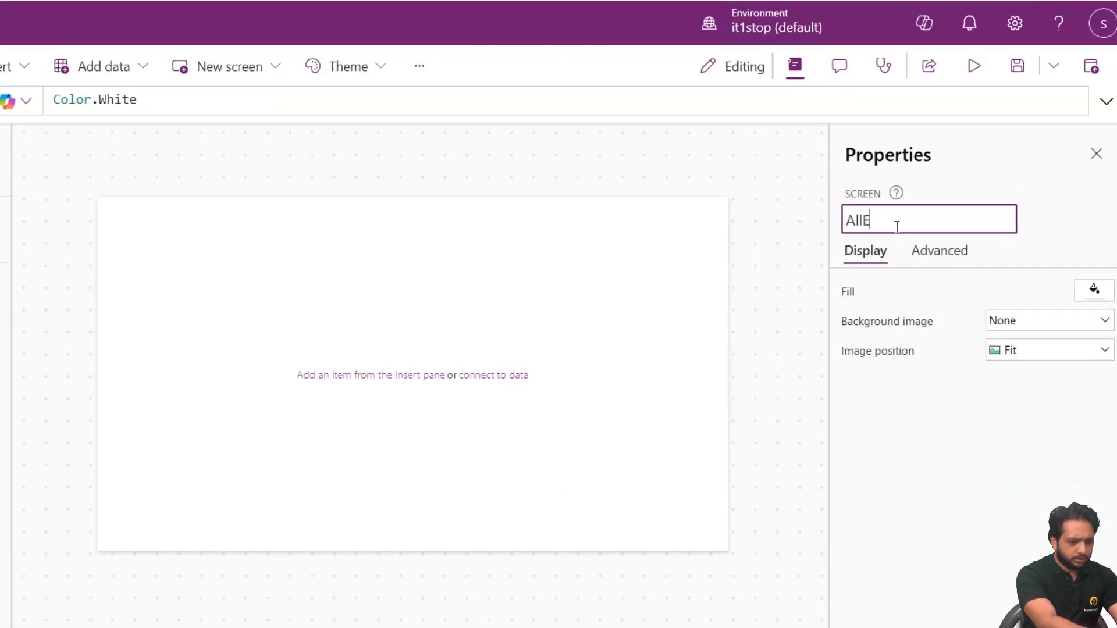
pyautogui.write('x')
pyautogui.write('penses')
pyautogui.click(411, 313)
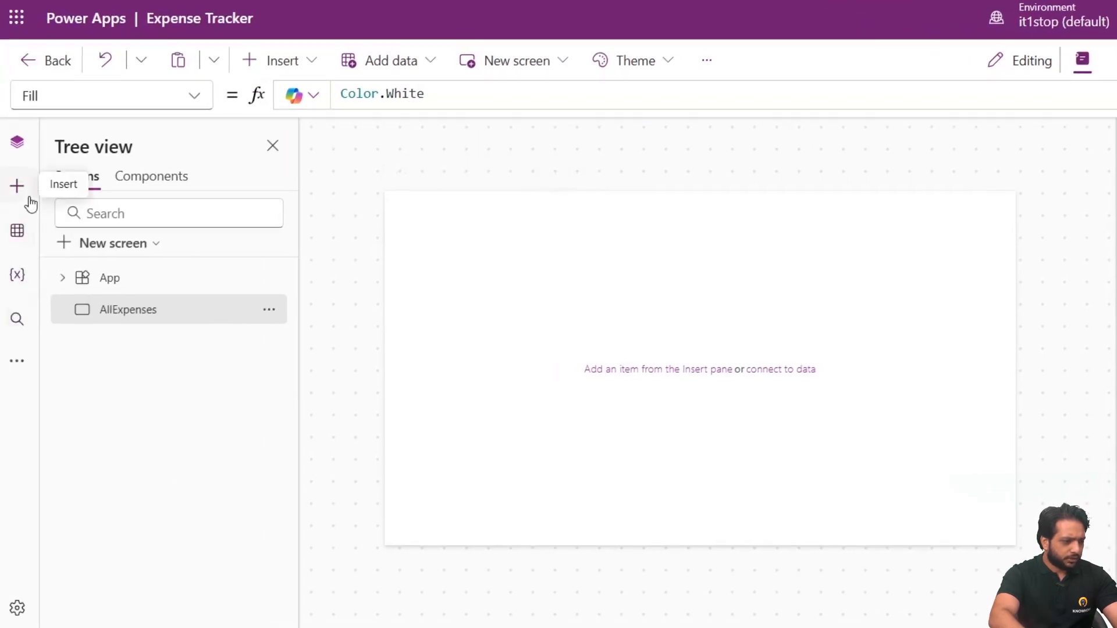
# - Insert a vertical gallery on the AllExpenses screen and give it the Title, subtitle, and body layout
pyautogui.click(17, 186)
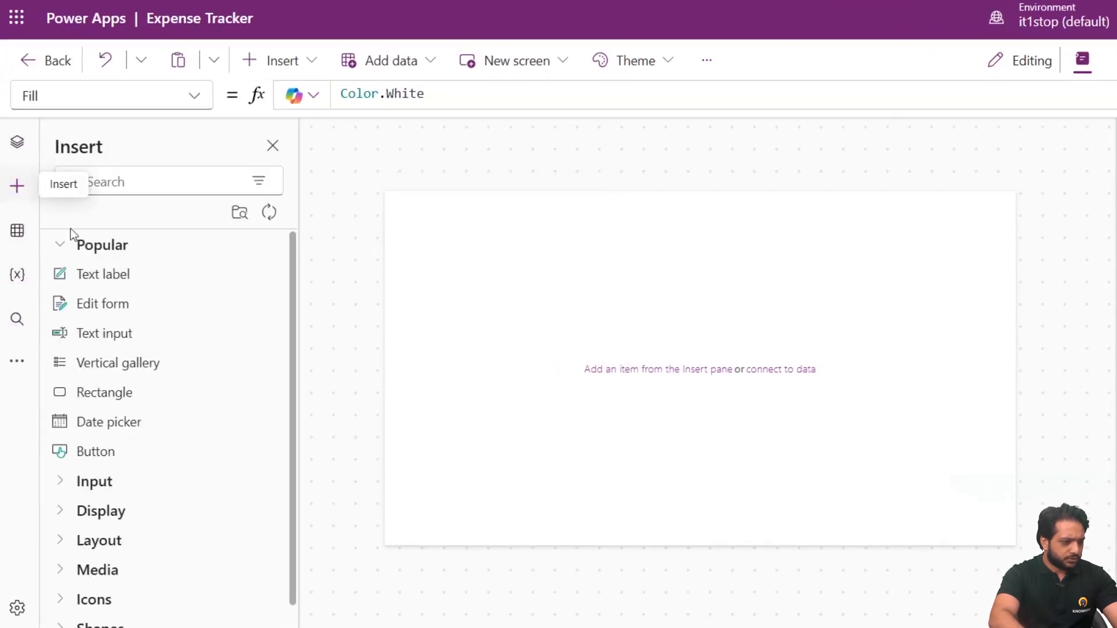
pyautogui.click(161, 363)
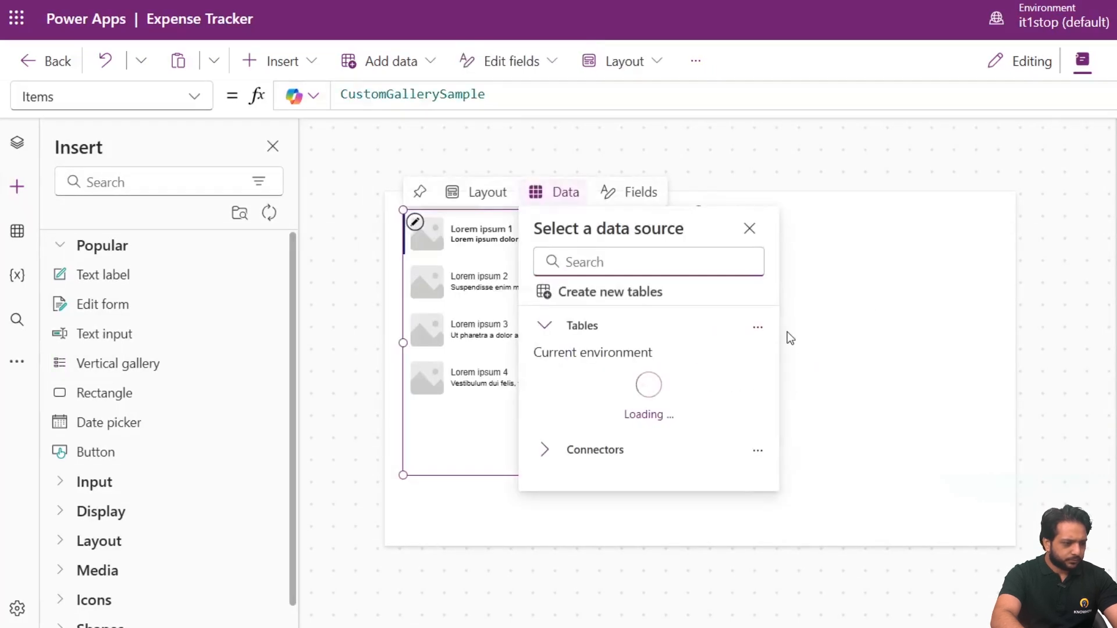
pyautogui.click(454, 195)
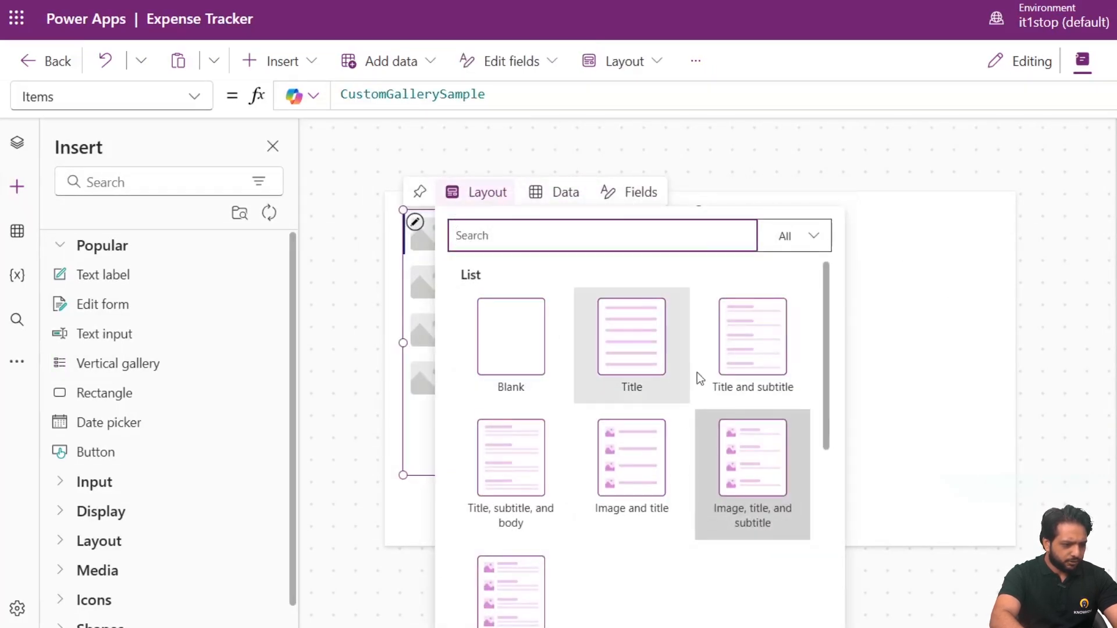
pyautogui.scroll(-1, 557, 553)
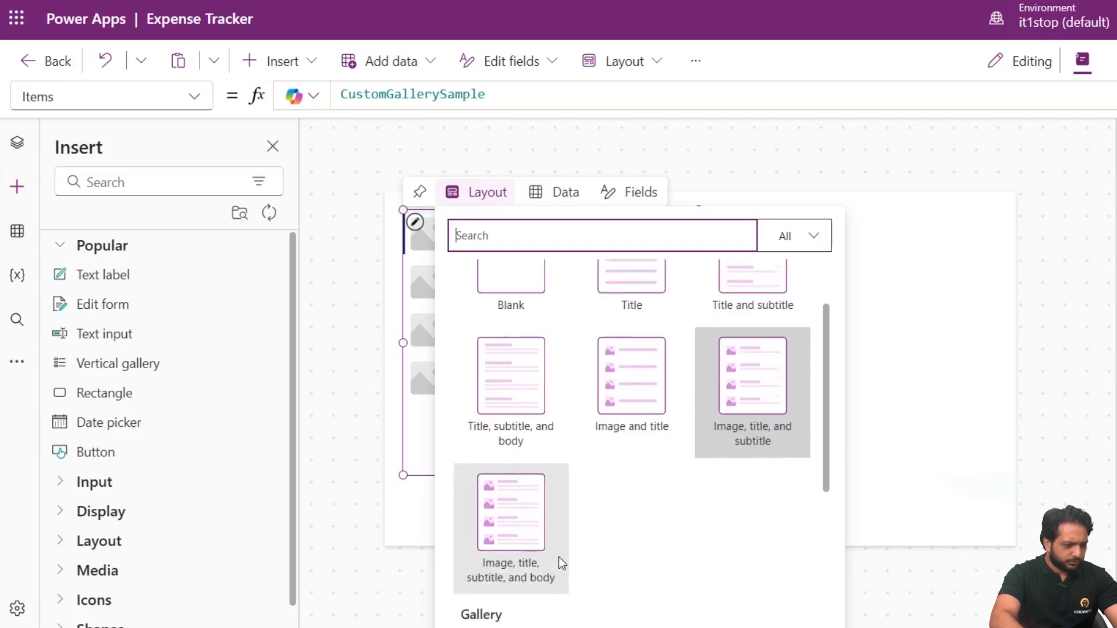
pyautogui.click(528, 418)
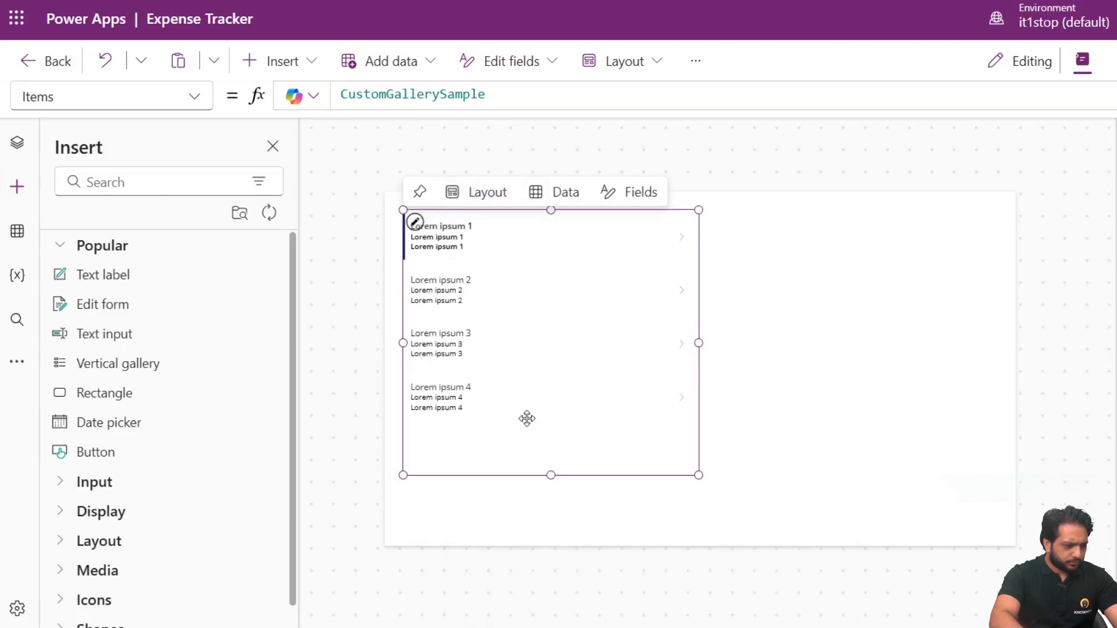
# - Search the gallery's data sources for "sharep" and choose the SharePoint connector
pyautogui.click(474, 245)
pyautogui.click(644, 230)
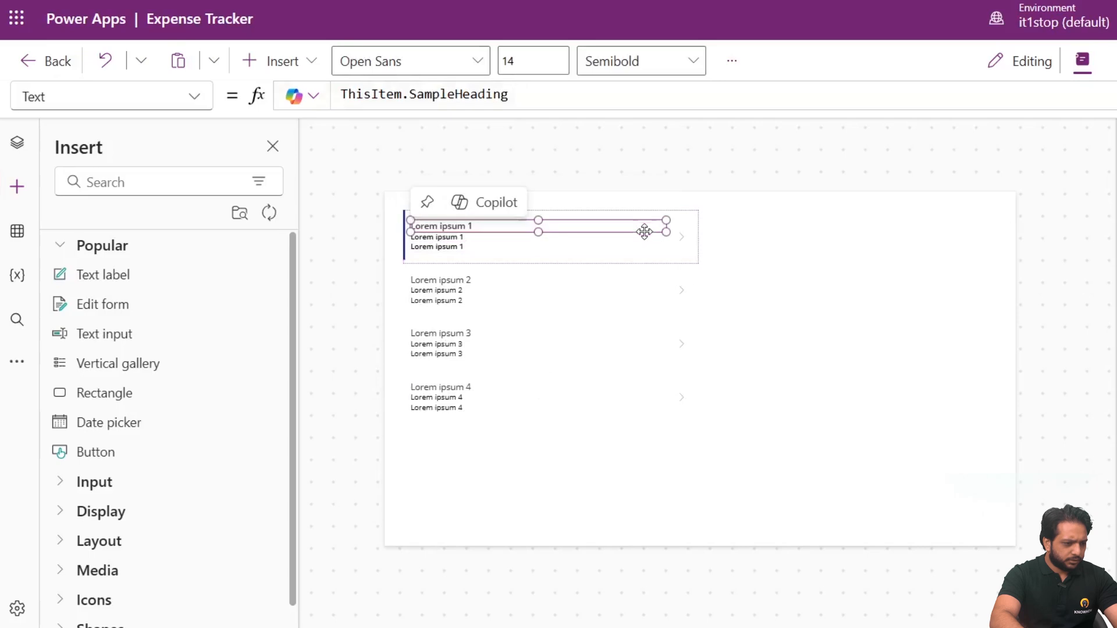
pyautogui.click(593, 387)
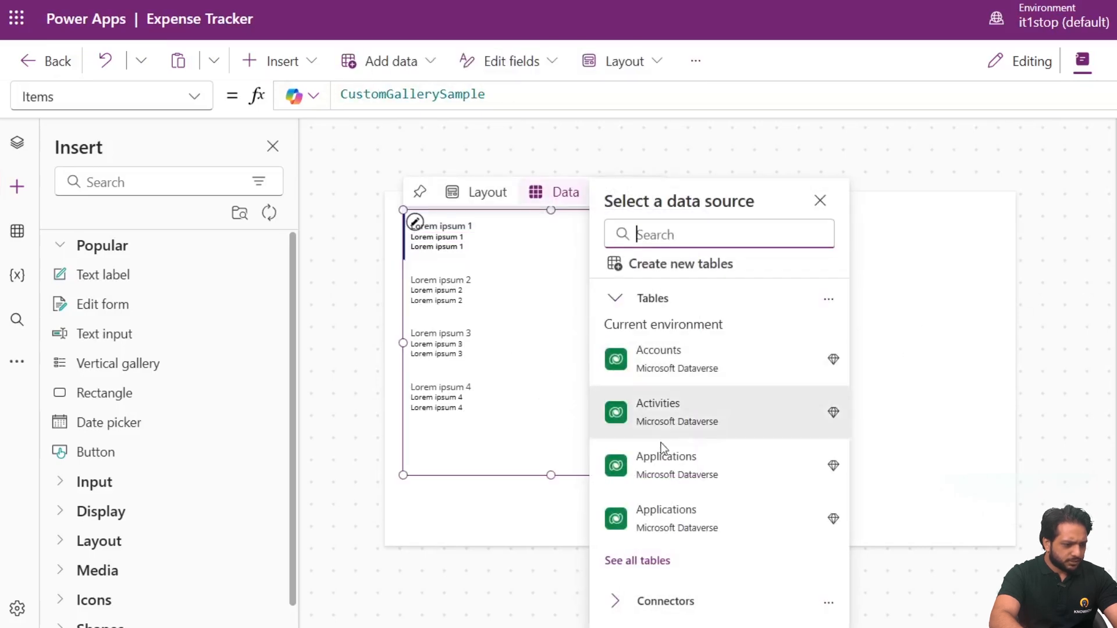
pyautogui.click(614, 601)
pyautogui.scroll(-5, 672, 463)
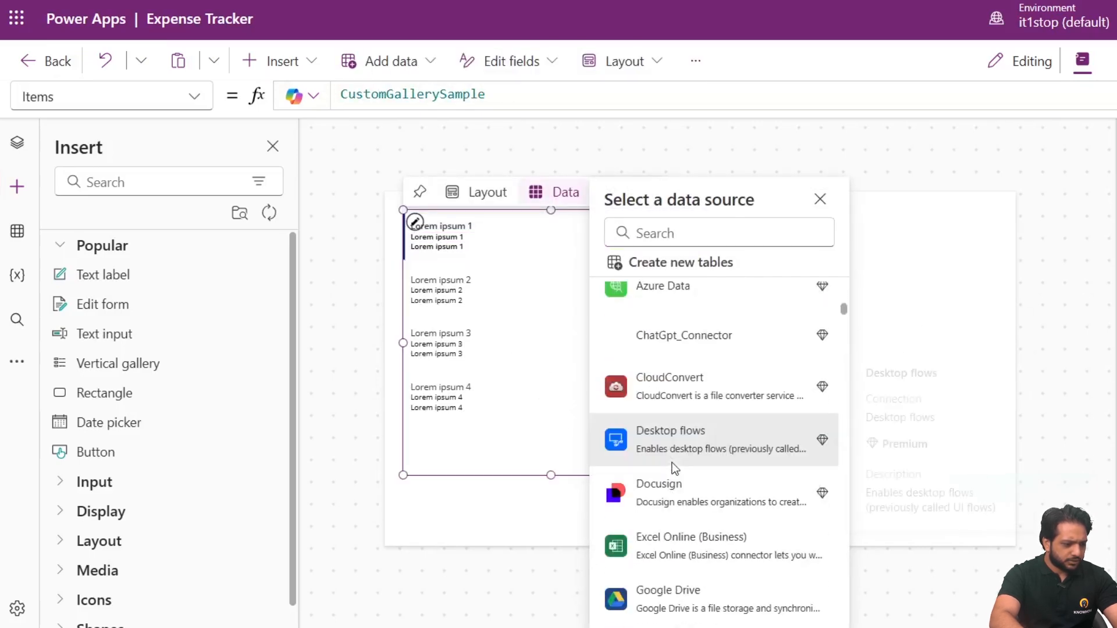
pyautogui.scroll(5, 681, 373)
pyautogui.click(674, 236)
pyautogui.write('sharep')
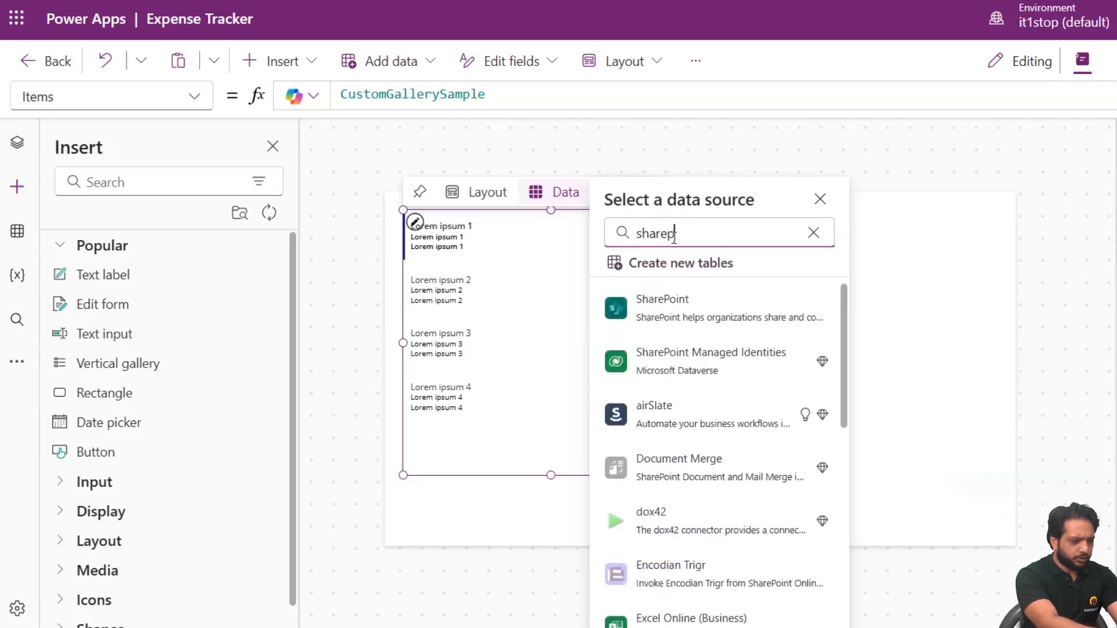
pyautogui.click(663, 304)
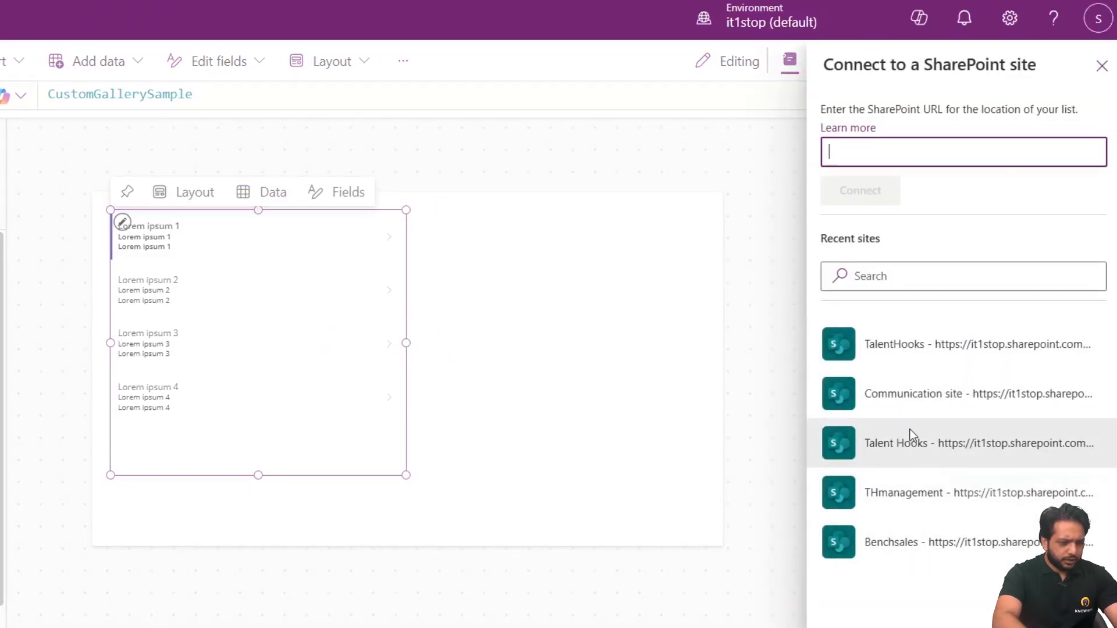
# - Connect to the Talent Hooks SharePoint site and add its Expenses list as the data source
pyautogui.click(899, 443)
pyautogui.scroll(-8, 916, 361)
pyautogui.scroll(8, 916, 361)
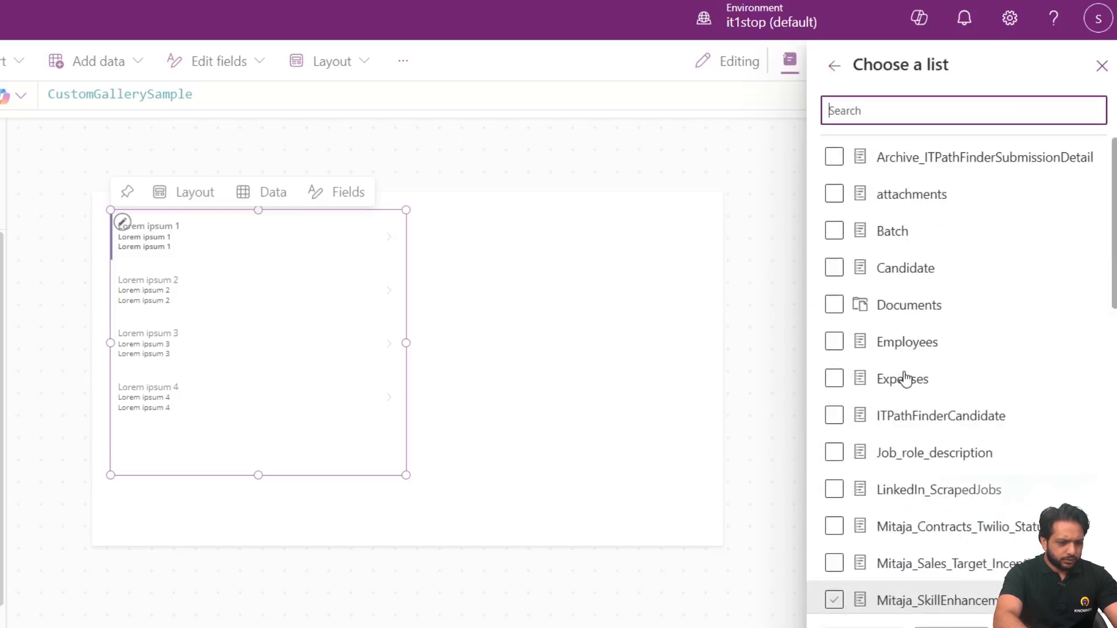
pyautogui.click(834, 379)
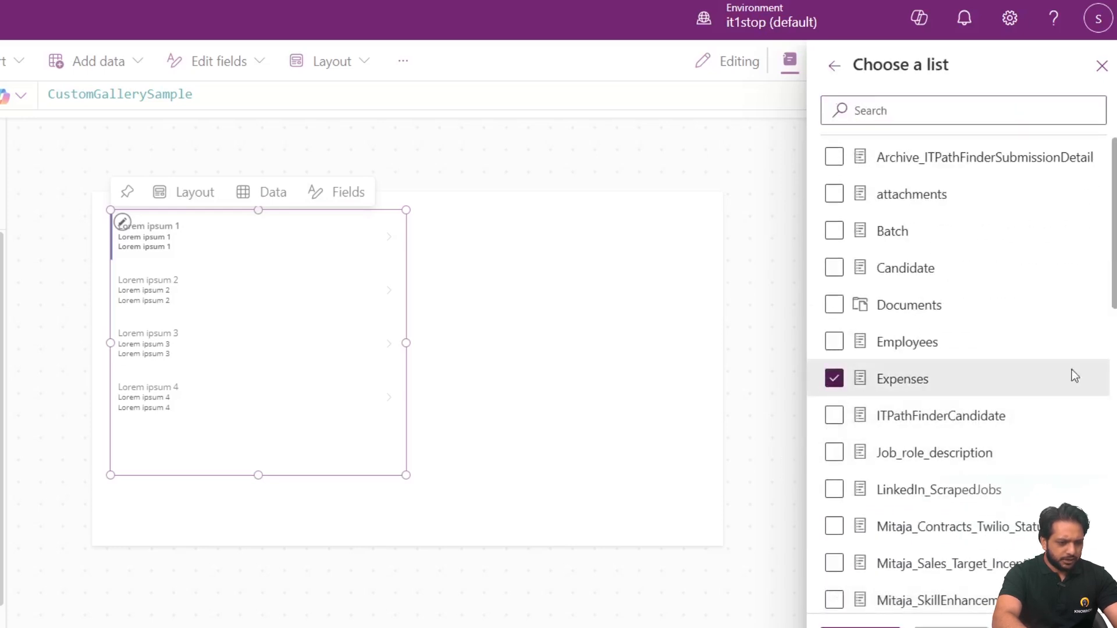
pyautogui.click(829, 622)
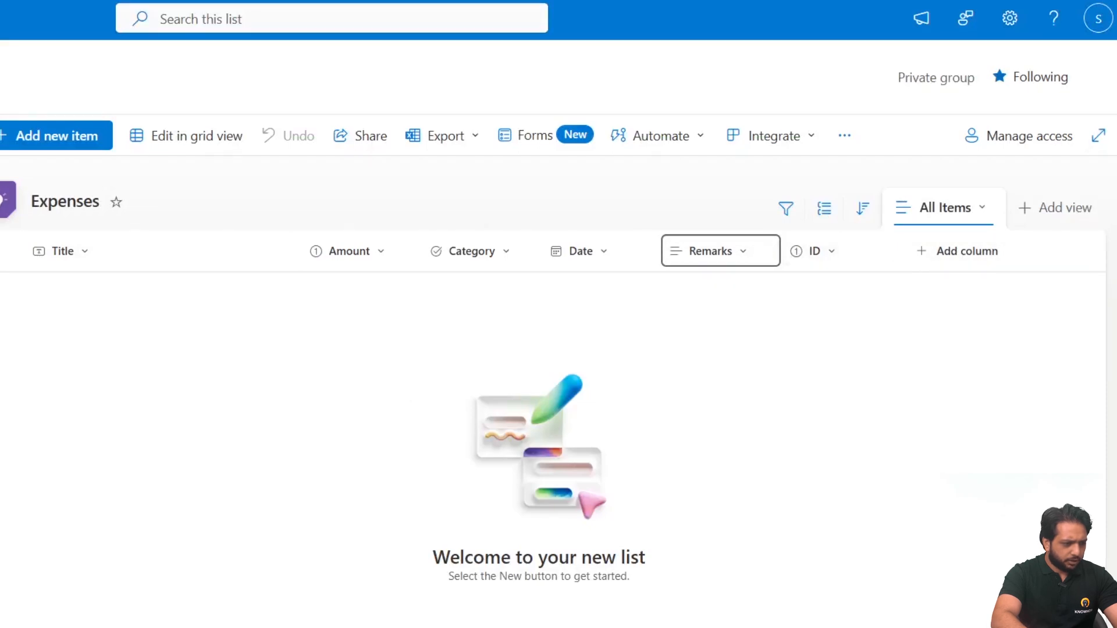
# - Back in the SharePoint Expenses list, start a new item with the title France and the amount 30000
pyautogui.click(217, 148)
pyautogui.click(183, 225)
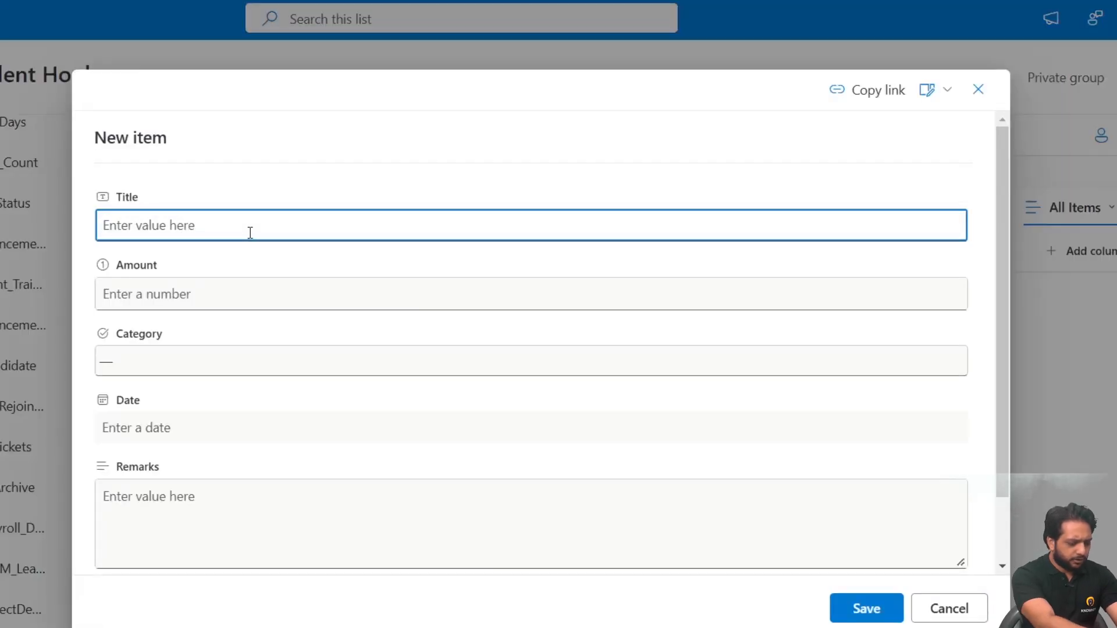
pyautogui.write('Frea')
pyautogui.press('BackSpace')
pyautogui.press('BackSpace')
pyautogui.write('ance')
pyautogui.click(280, 302)
pyautogui.write('30000')
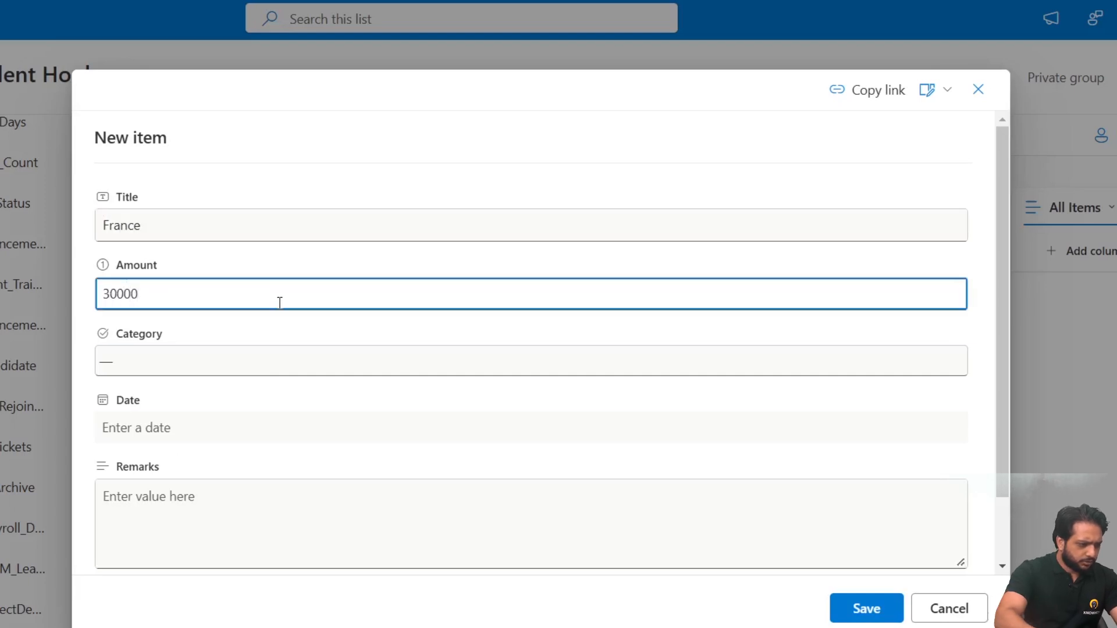
# - Complete the France item with category Travel, date 11/20/2024, and remarks "Bla Bla Bla", and save it
pyautogui.click(167, 428)
pyautogui.click(247, 190)
pyautogui.click(197, 320)
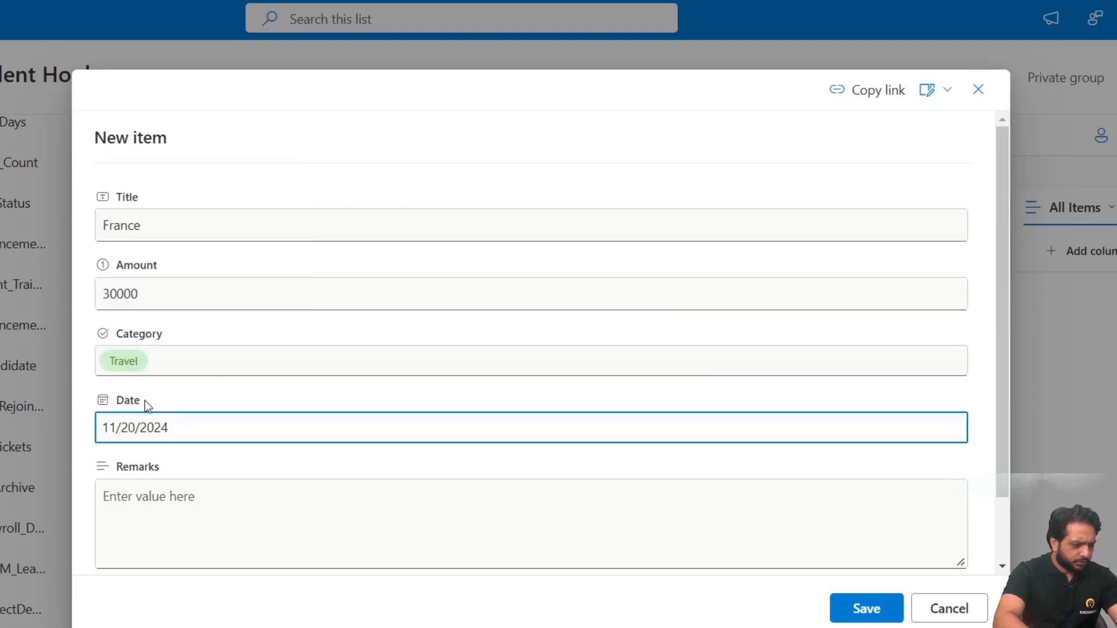
pyautogui.click(165, 498)
pyautogui.write('Bla Bla Bla')
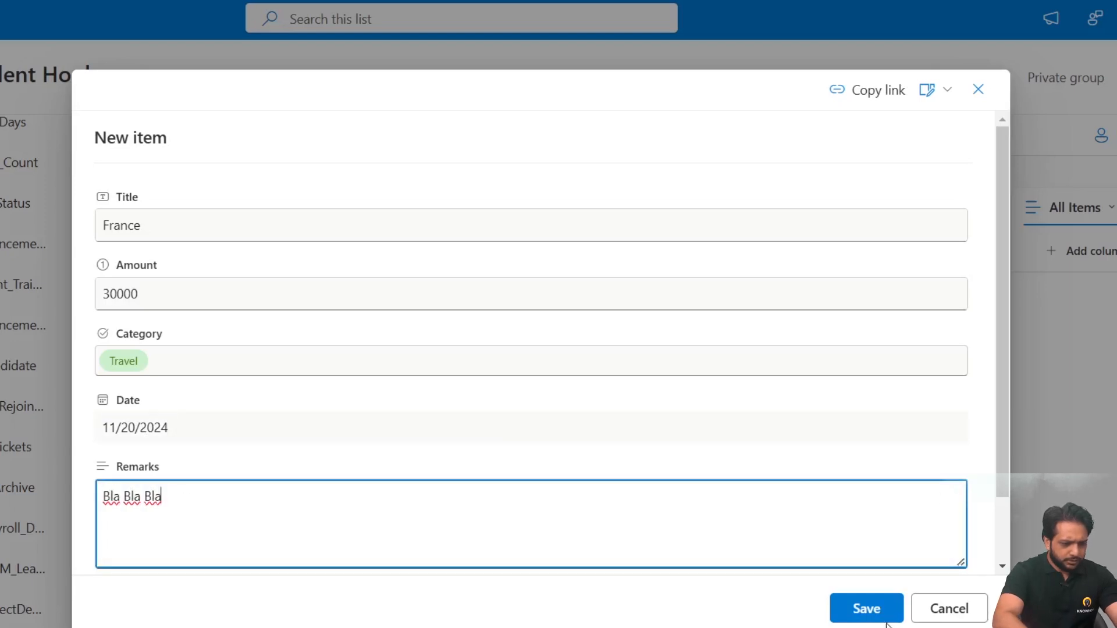
pyautogui.click(881, 618)
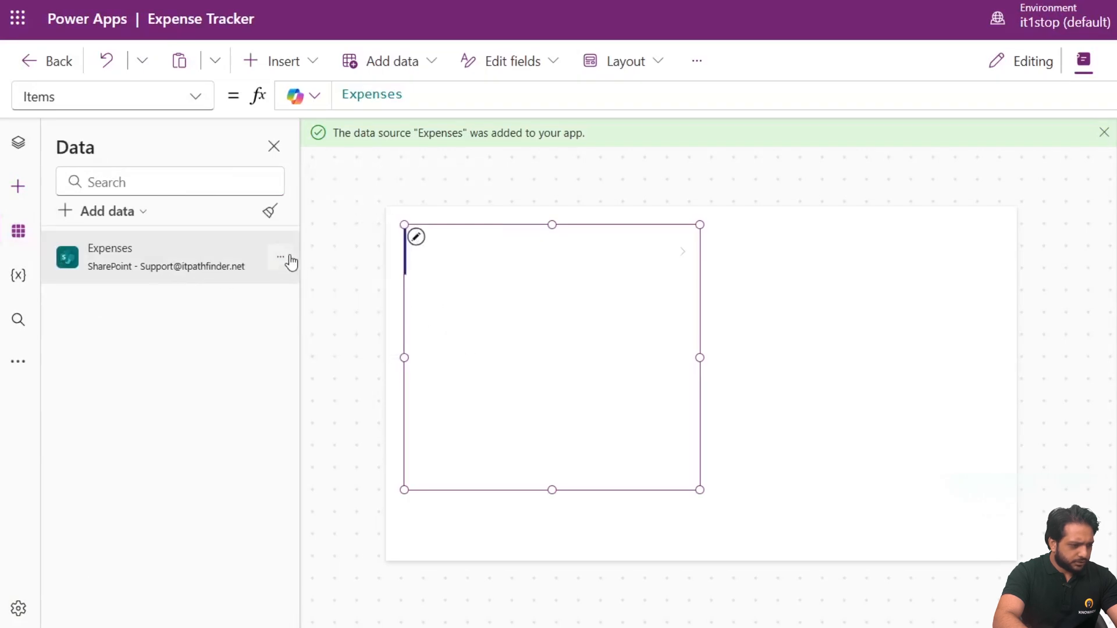
# - Back in Power Apps, refresh the Expenses data source and move the gallery lower on the screen
pyautogui.click(280, 257)
pyautogui.click(295, 323)
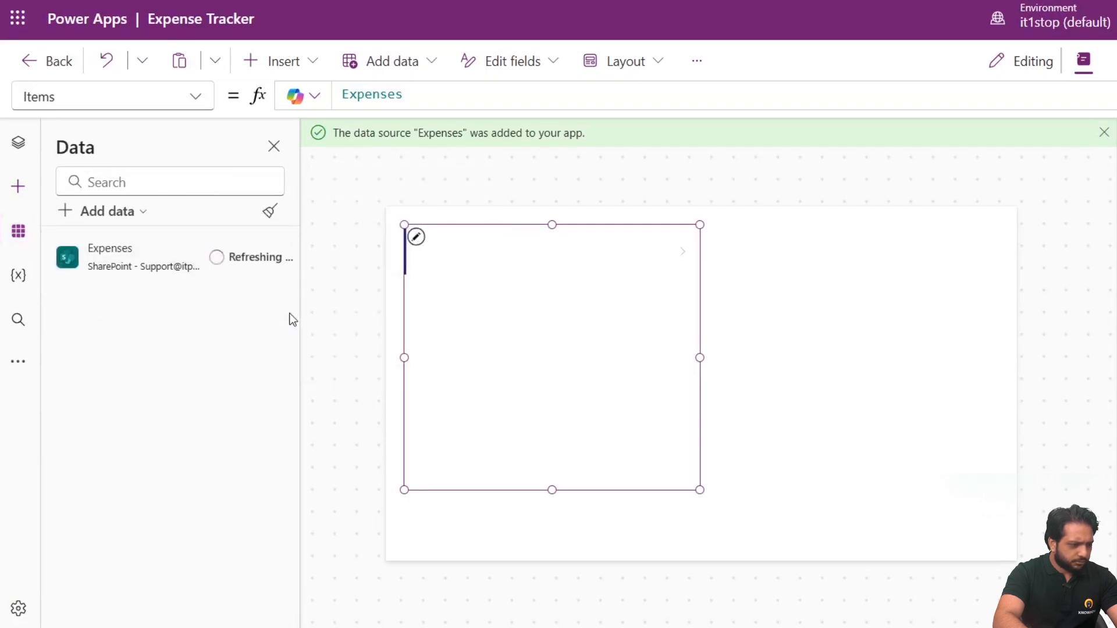
pyautogui.moveTo(586, 299); pyautogui.dragTo(576, 356)
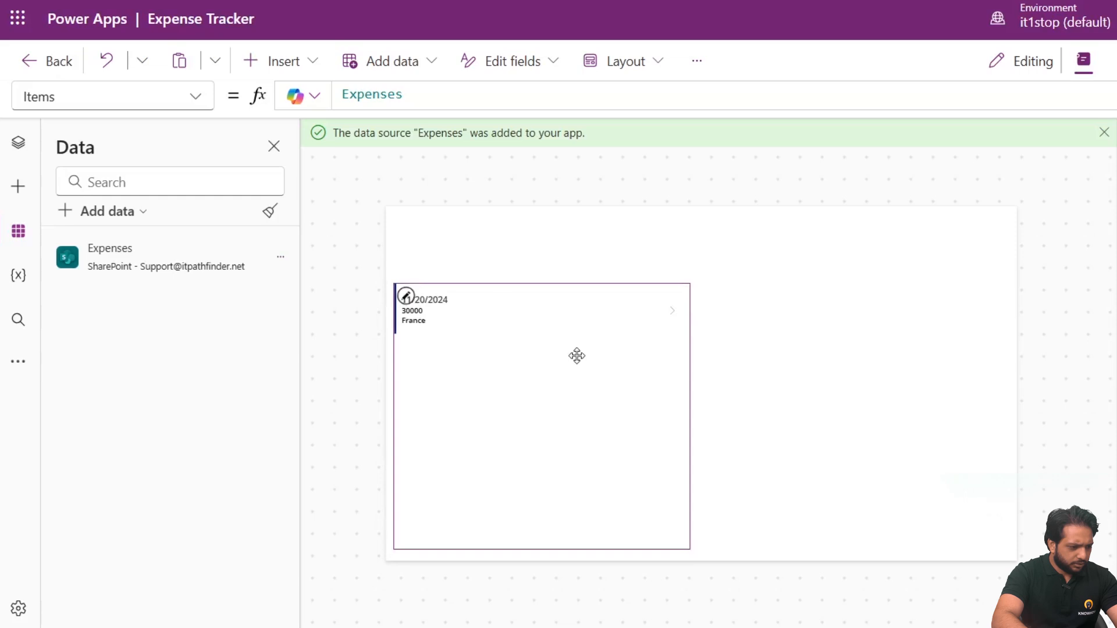
pyautogui.click(756, 377)
pyautogui.click(584, 336)
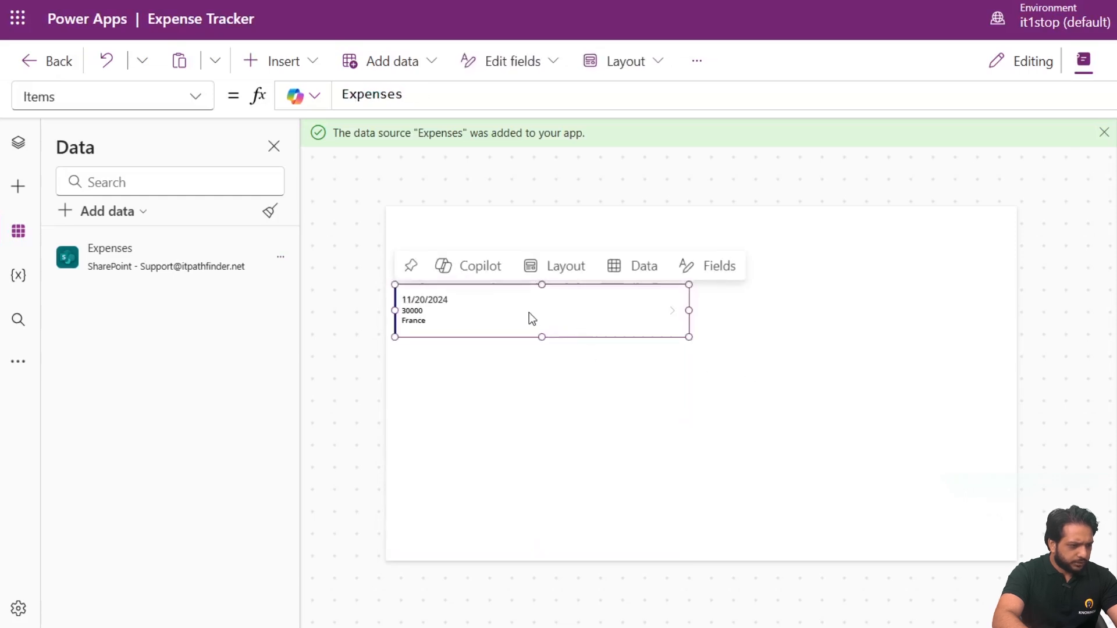
pyautogui.click(516, 224)
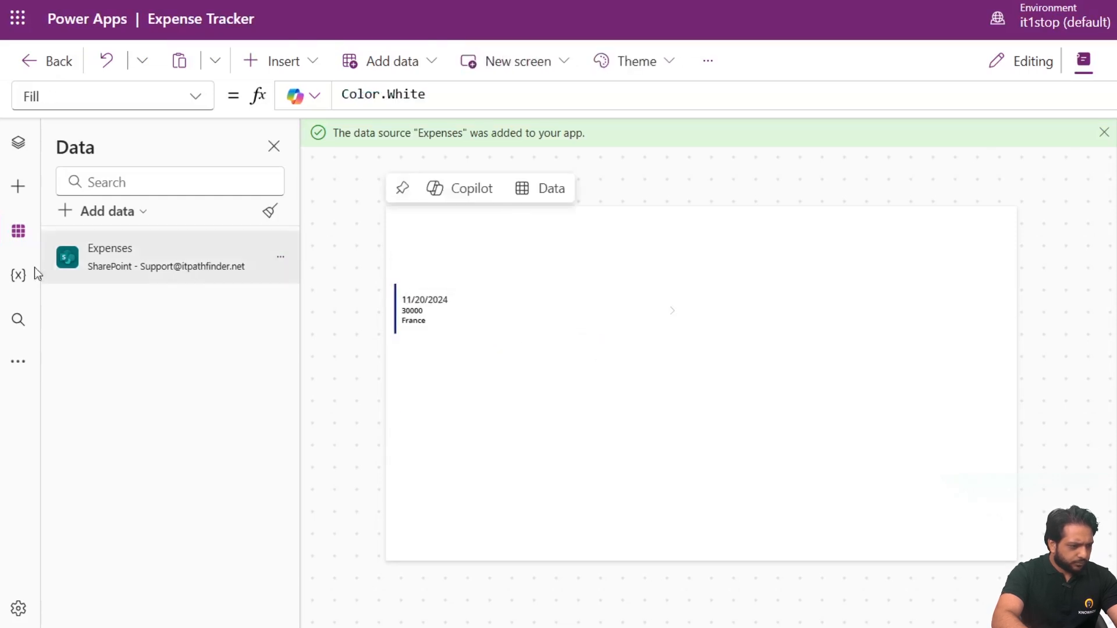
pyautogui.click(18, 186)
# - Set the gallery's first label to ThisItem.Title and extend it up to the top edge of the row
pyautogui.click(560, 299)
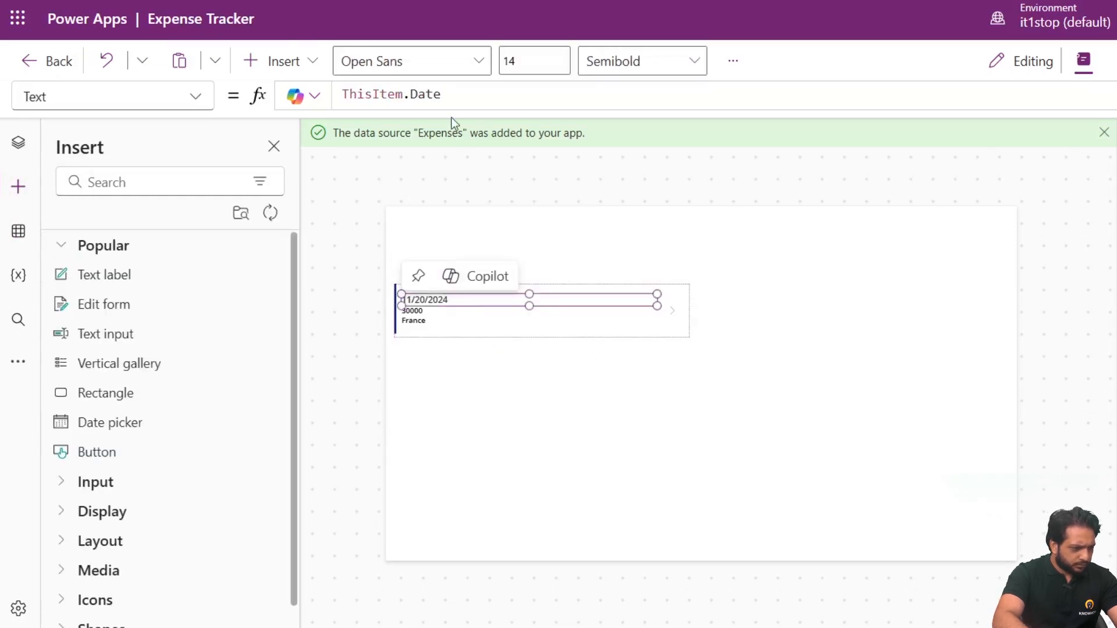
pyautogui.doubleClick(424, 97)
pyautogui.write('Title')
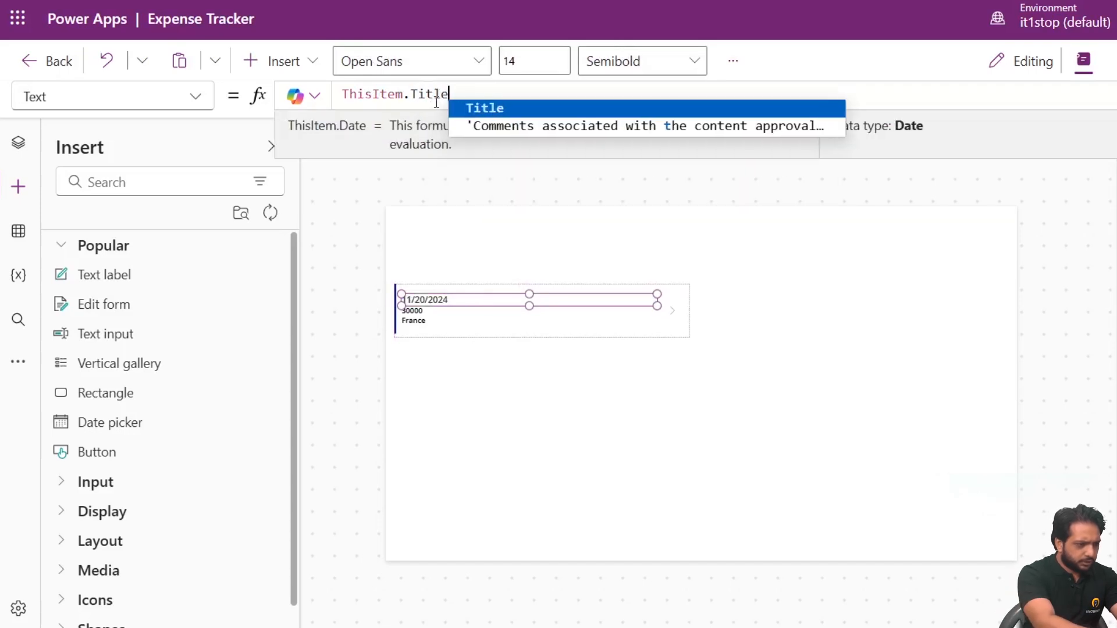
pyautogui.click(525, 299)
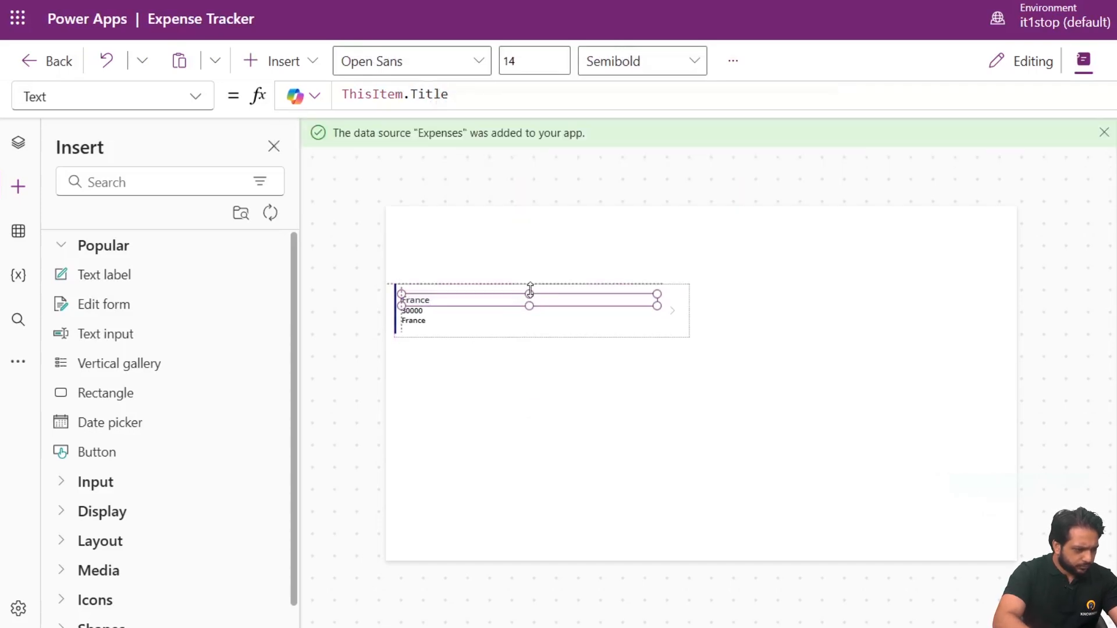
pyautogui.click(455, 330)
pyautogui.click(570, 300)
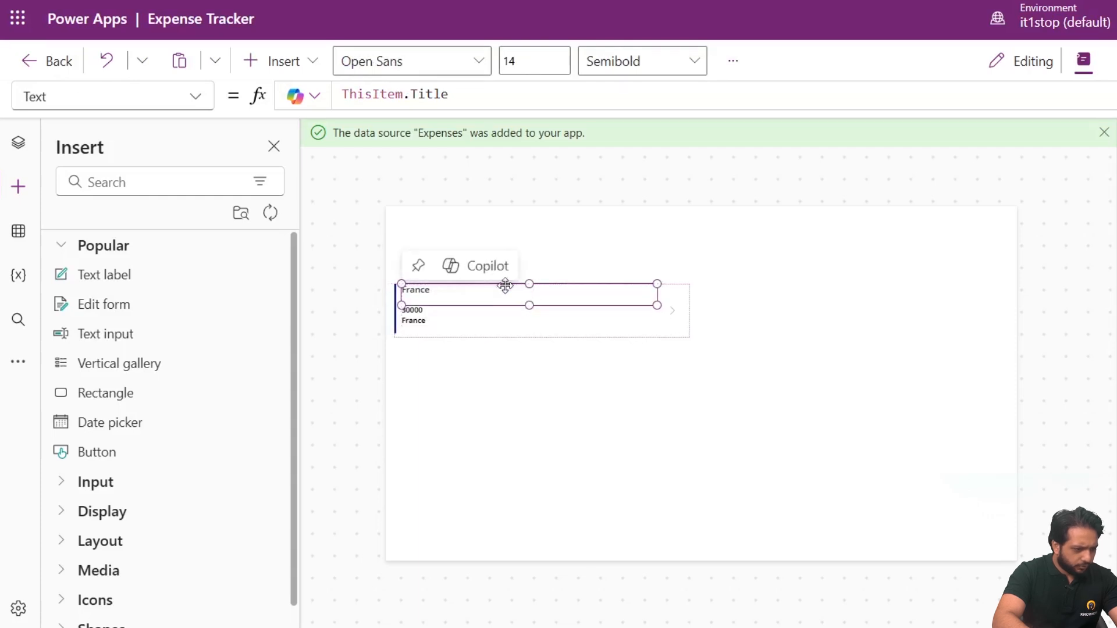
# - Set the font size of the gallery's title label to 18 and its amount label to 16
pyautogui.click(409, 289)
pyautogui.moveTo(1059, 348); pyautogui.dragTo(1039, 351)
pyautogui.write('16')
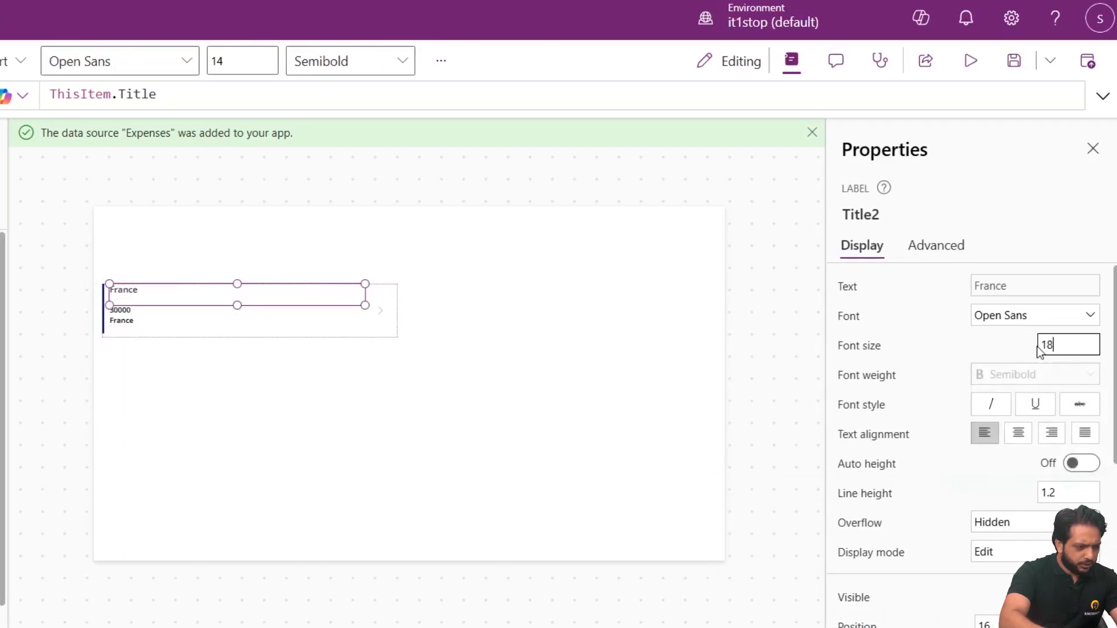
pyautogui.click(419, 310)
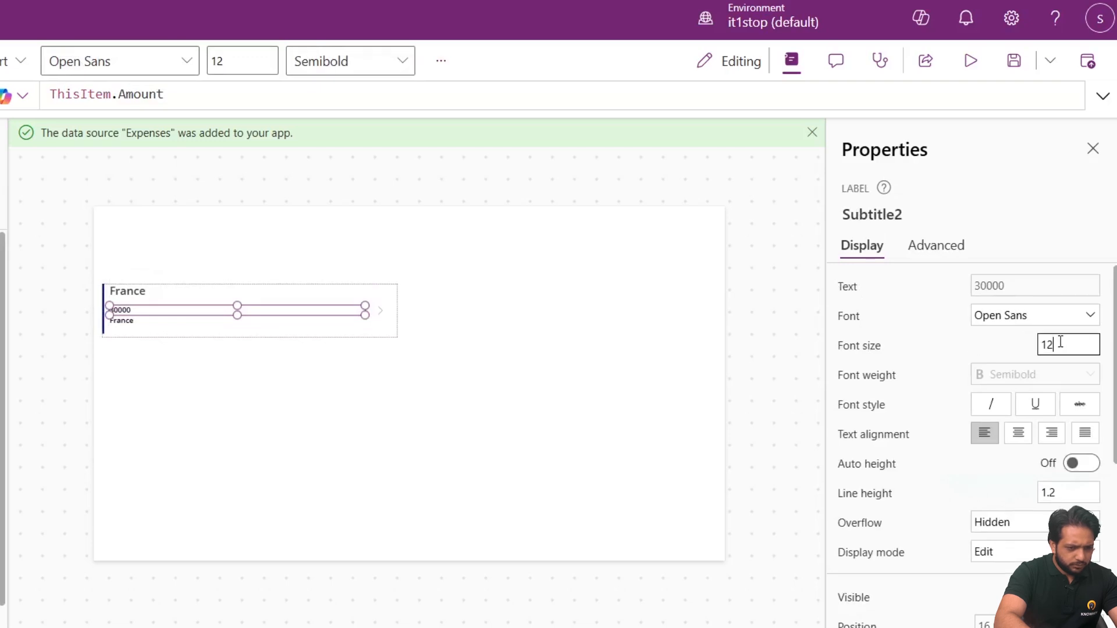
pyautogui.write('16')
# - Set the gallery's body label to ThisItem.Category.Value with a font size of 16
pyautogui.click(152, 327)
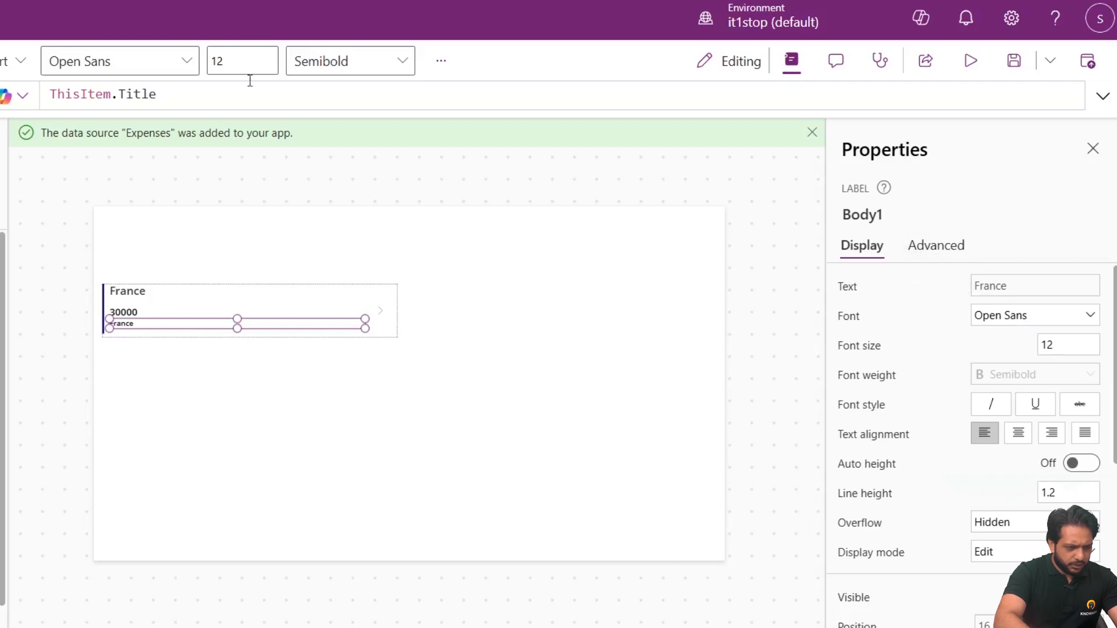
pyautogui.doubleClick(127, 93)
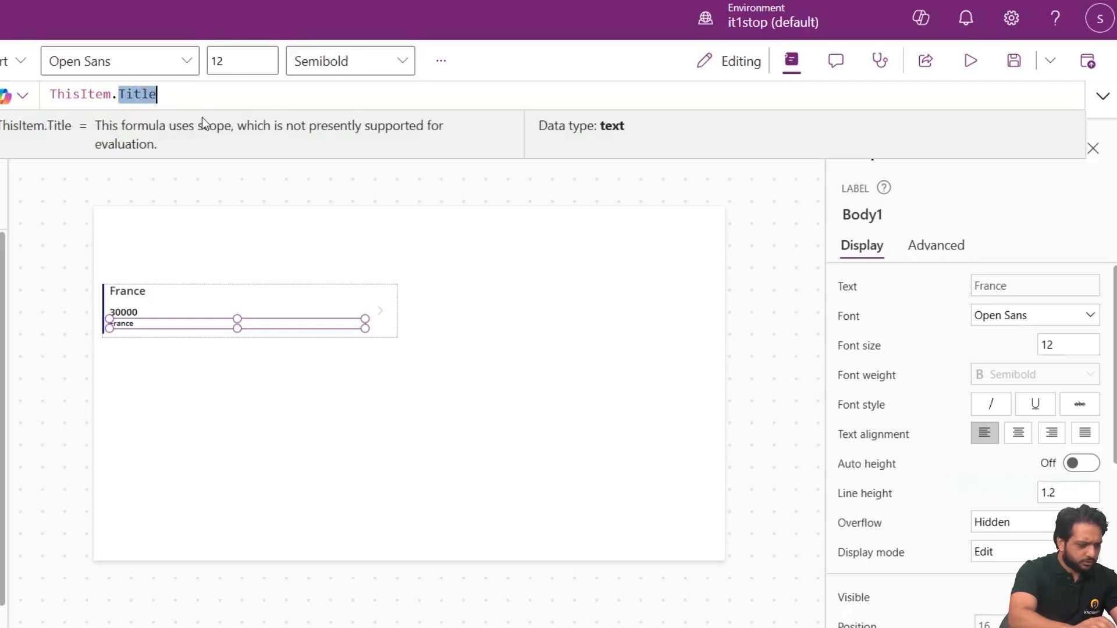
pyautogui.write('Category')
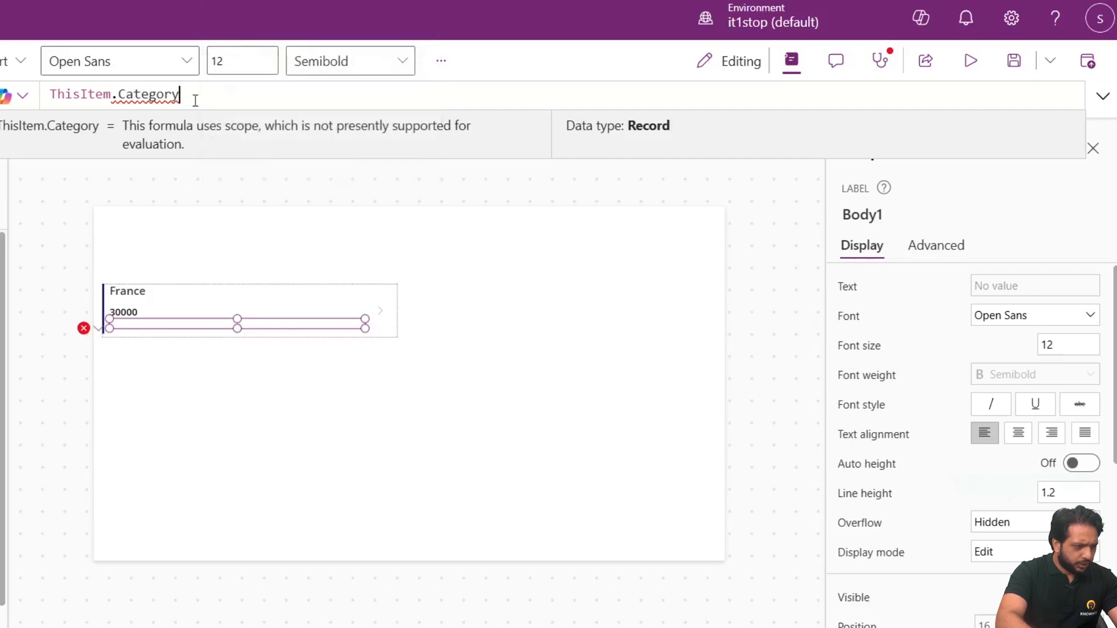
pyautogui.write('.Value')
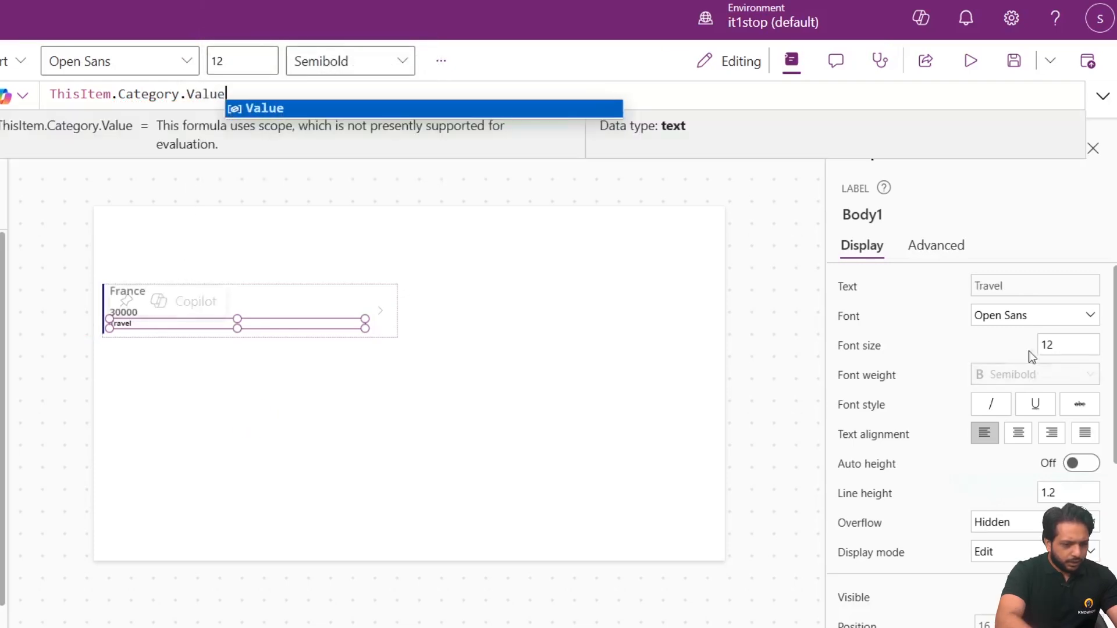
pyautogui.click(1070, 346)
pyautogui.write('16')
pyautogui.press('Return')
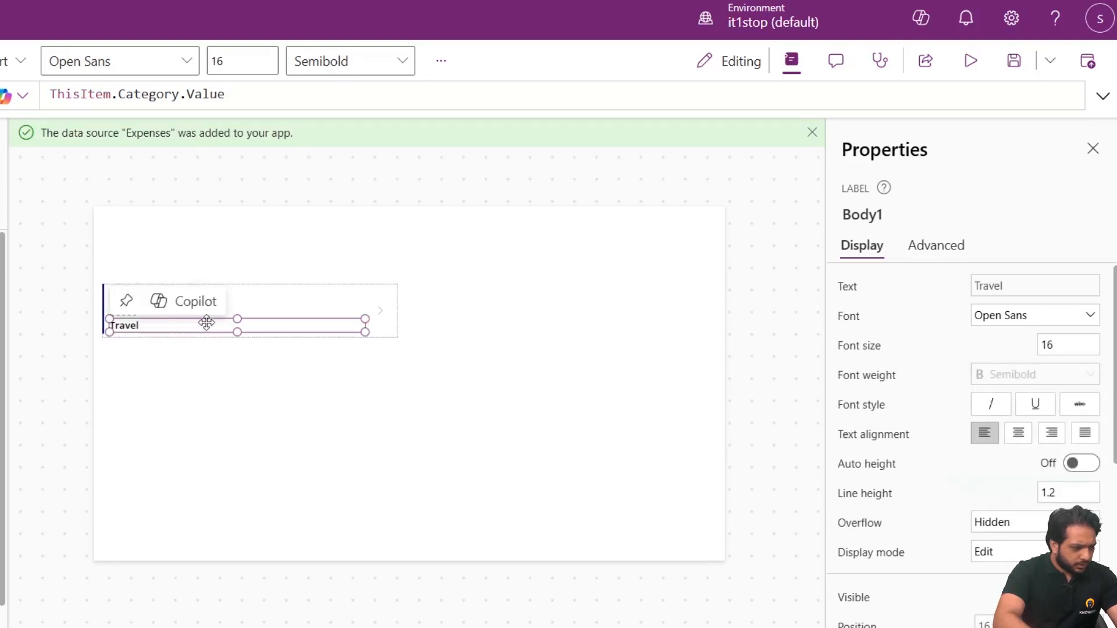
# - Copy the category label and paste the duplicate inside the gallery row
pyautogui.rightClick(206, 322)
pyautogui.click(253, 380)
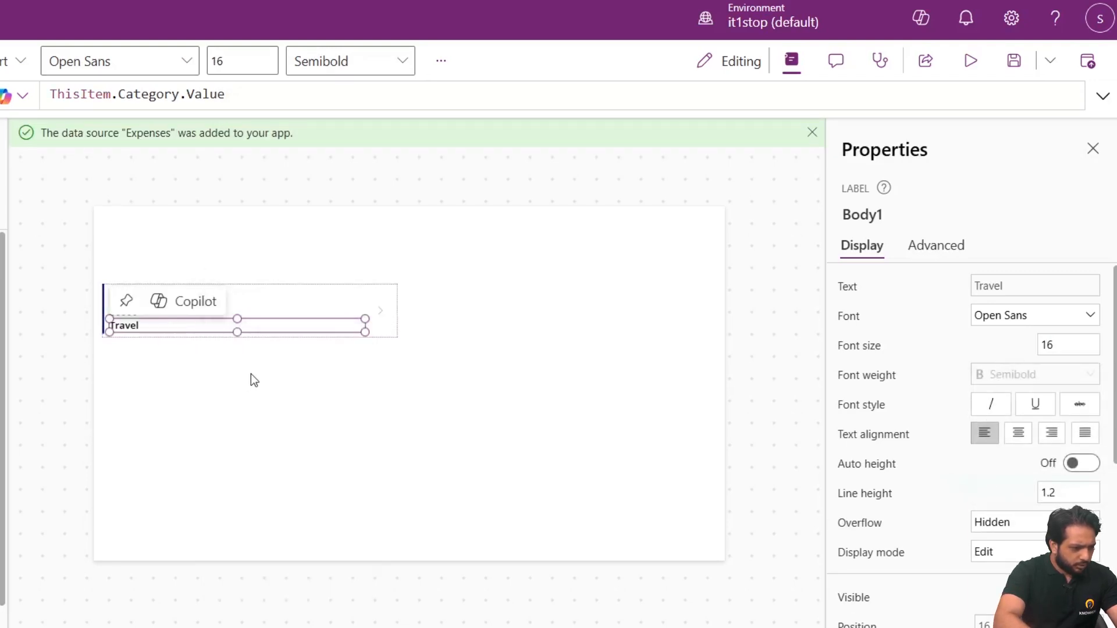
pyautogui.click(381, 309)
pyautogui.click(344, 329)
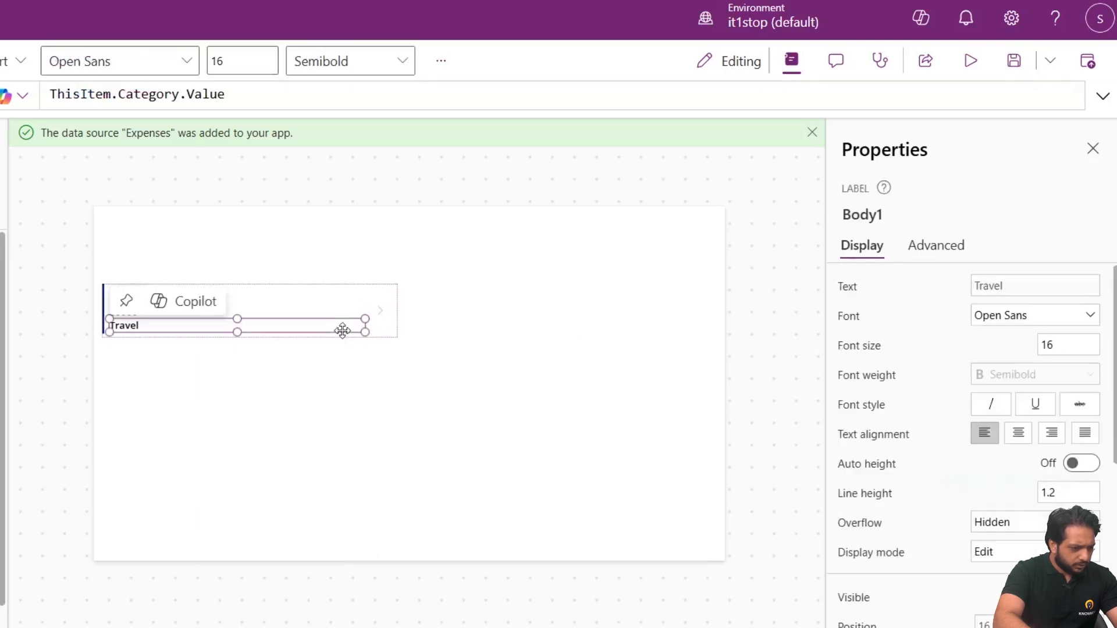
pyautogui.click(378, 336)
pyautogui.hotkey('ctrl', 'v')
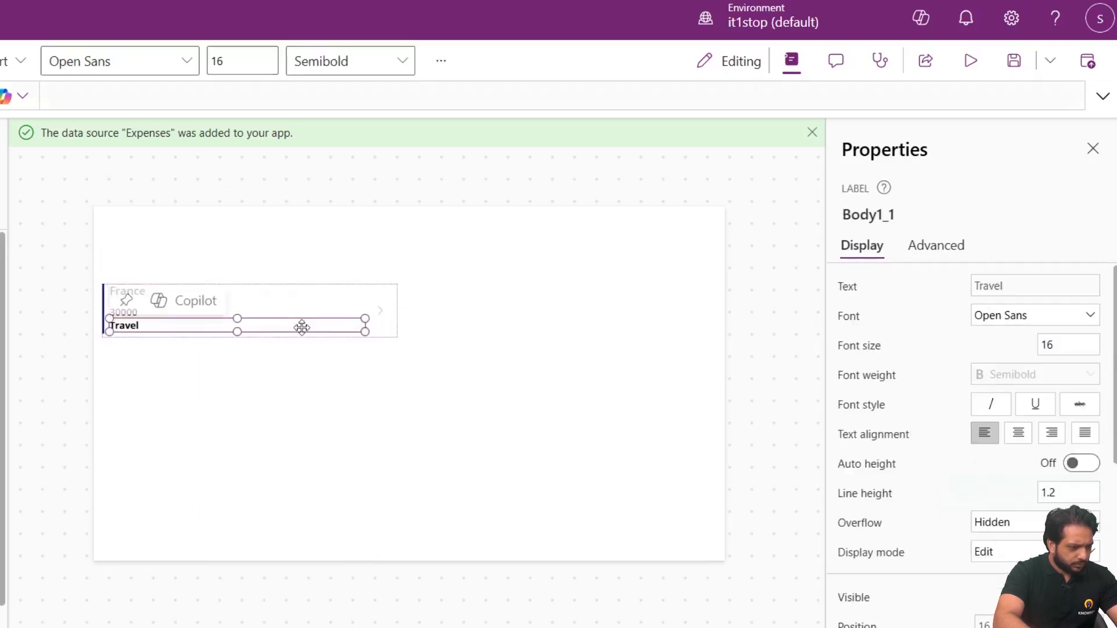
# - Increase the height of the gallery's row to make room for a fourth label
pyautogui.click(283, 302)
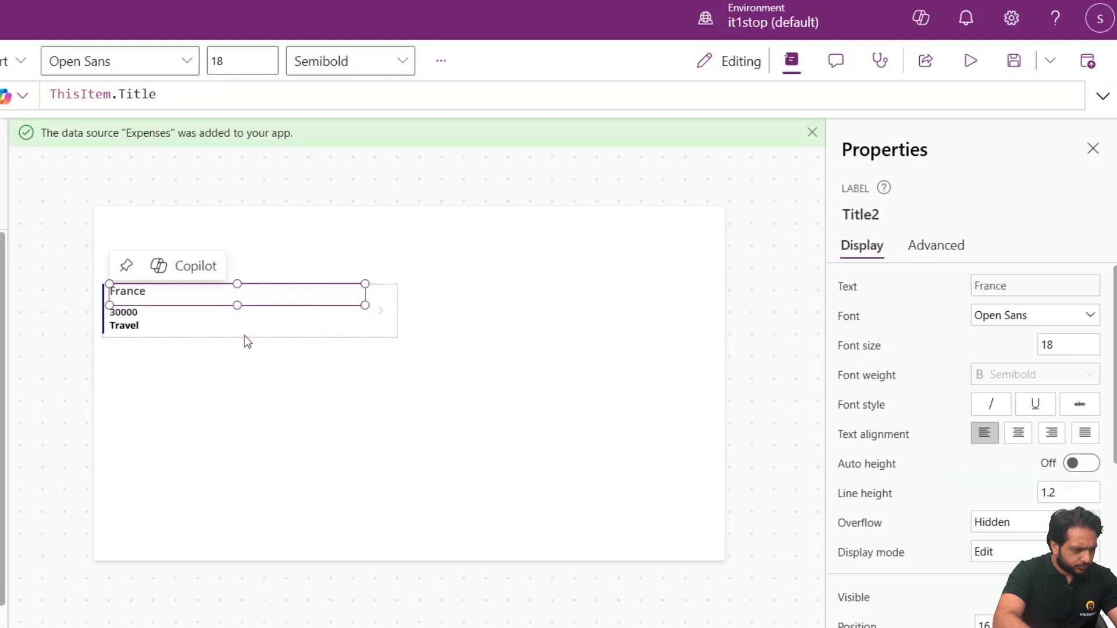
pyautogui.click(221, 321)
pyautogui.moveTo(240, 329); pyautogui.dragTo(235, 347)
pyautogui.click(117, 314)
pyautogui.click(118, 319)
pyautogui.click(118, 317)
pyautogui.click(250, 331)
pyautogui.moveTo(249, 336); pyautogui.dragTo(250, 364)
# - Place the duplicated category label directly below the original one in the gallery row
pyautogui.click(146, 330)
pyautogui.moveTo(145, 331)
pyautogui.mouseDown()
pyautogui.moveTo(158, 348)
pyautogui.moveTo(145, 348)
pyautogui.moveTo(156, 348)
pyautogui.mouseUp()
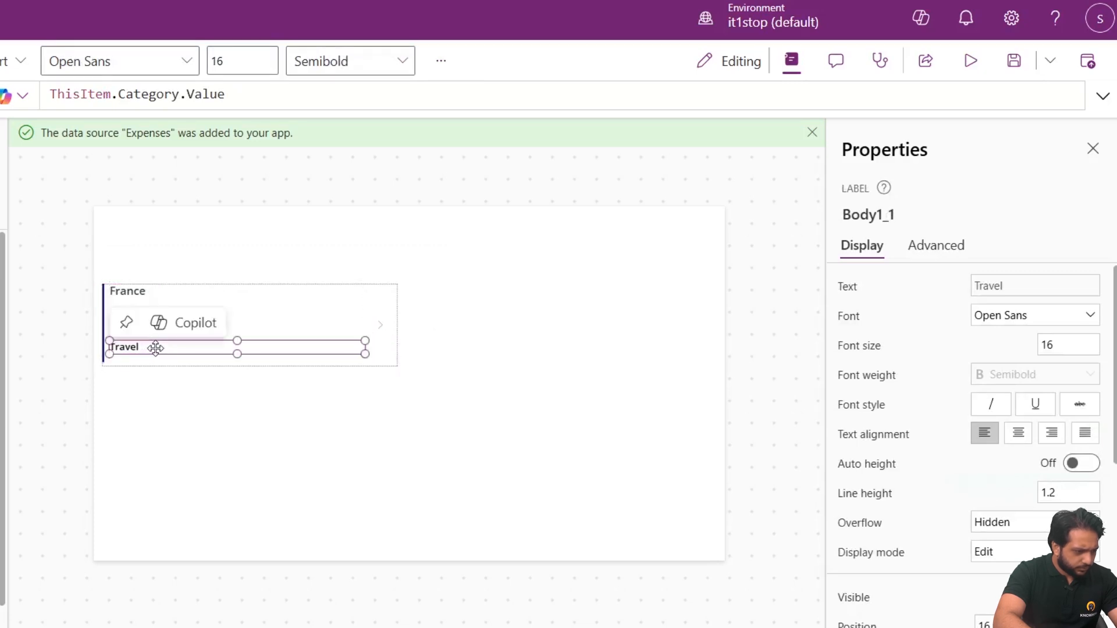
pyautogui.click(285, 313)
pyautogui.click(175, 347)
pyautogui.moveTo(182, 347)
pyautogui.mouseDown()
pyautogui.moveTo(199, 335)
pyautogui.moveTo(192, 346)
pyautogui.mouseUp()
pyautogui.click(267, 308)
# - Set the duplicated label's text formula to ThisItem.Date
pyautogui.click(166, 343)
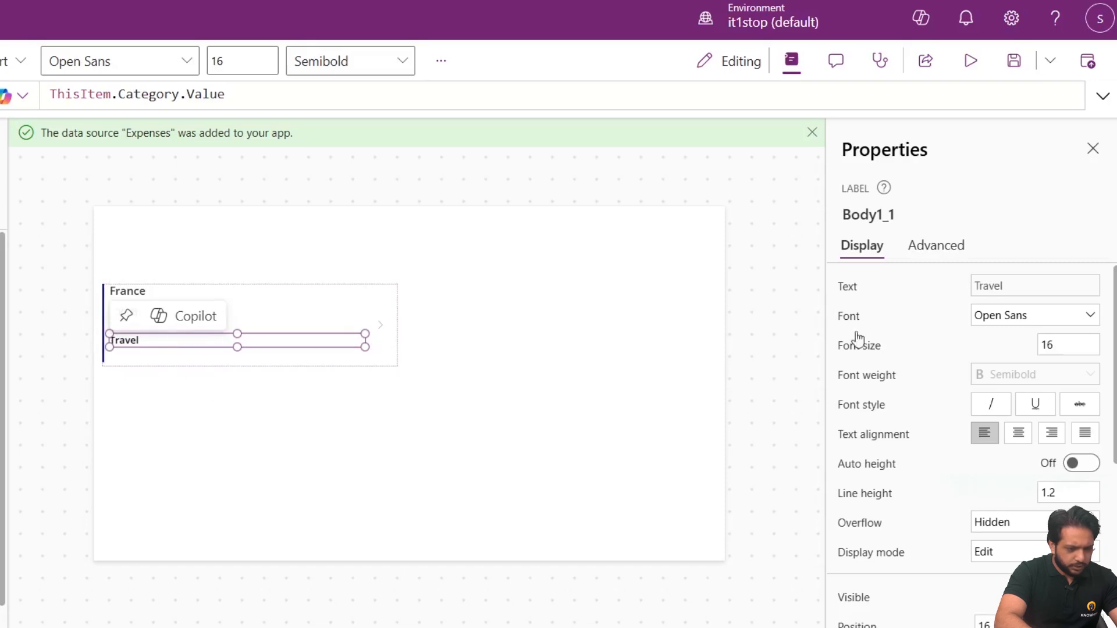
pyautogui.moveTo(227, 93); pyautogui.dragTo(82, 93)
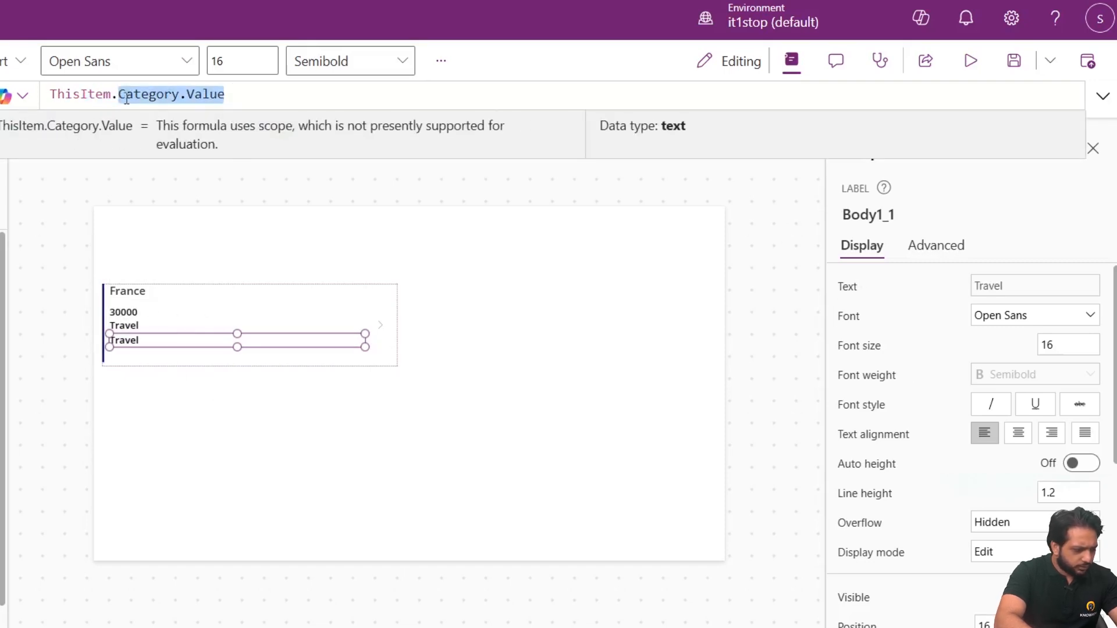
pyautogui.write('Date')
pyautogui.click(382, 290)
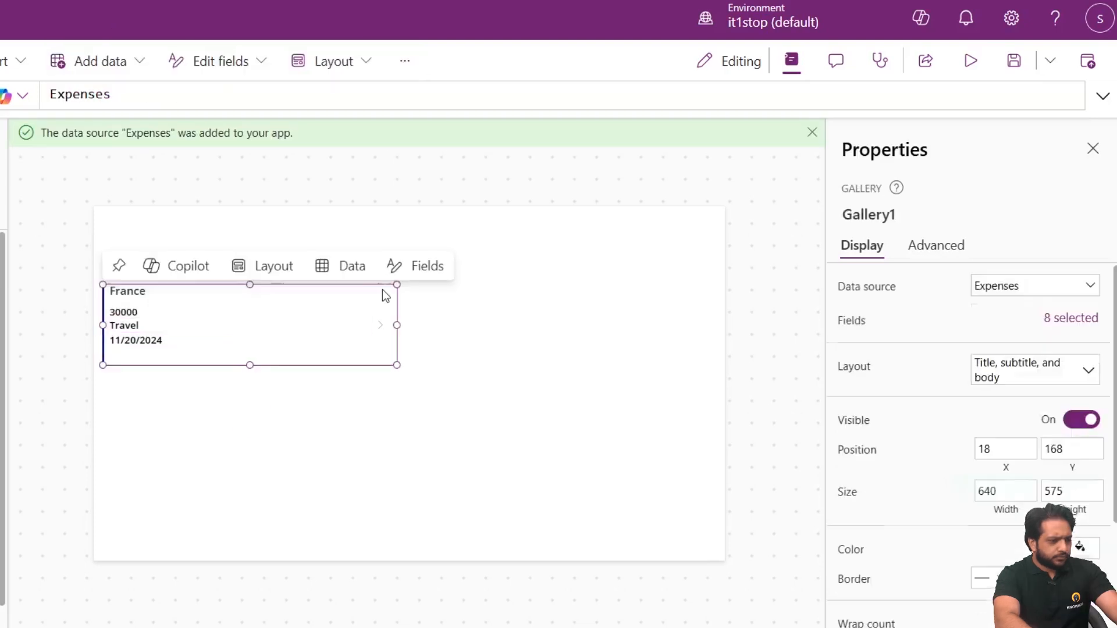
# - Insert a rectangle header across the full width of the screen's top and place the gallery directly beneath it at the left edge
pyautogui.click(551, 360)
pyautogui.moveTo(176, 355); pyautogui.dragTo(167, 365)
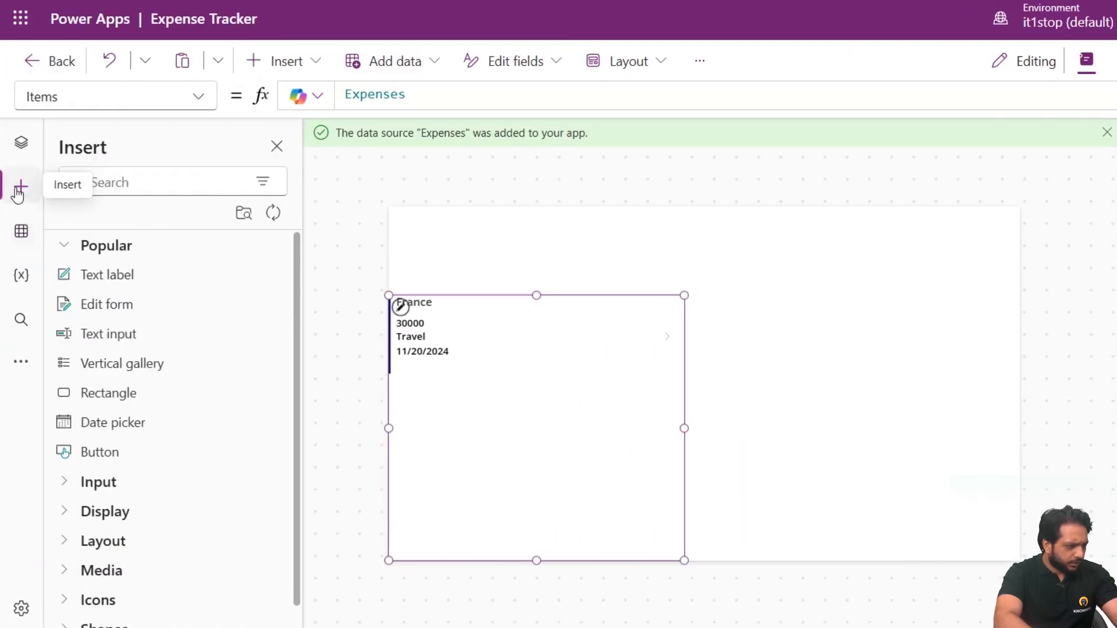
pyautogui.scroll(-1, 224, 314)
pyautogui.click(224, 317)
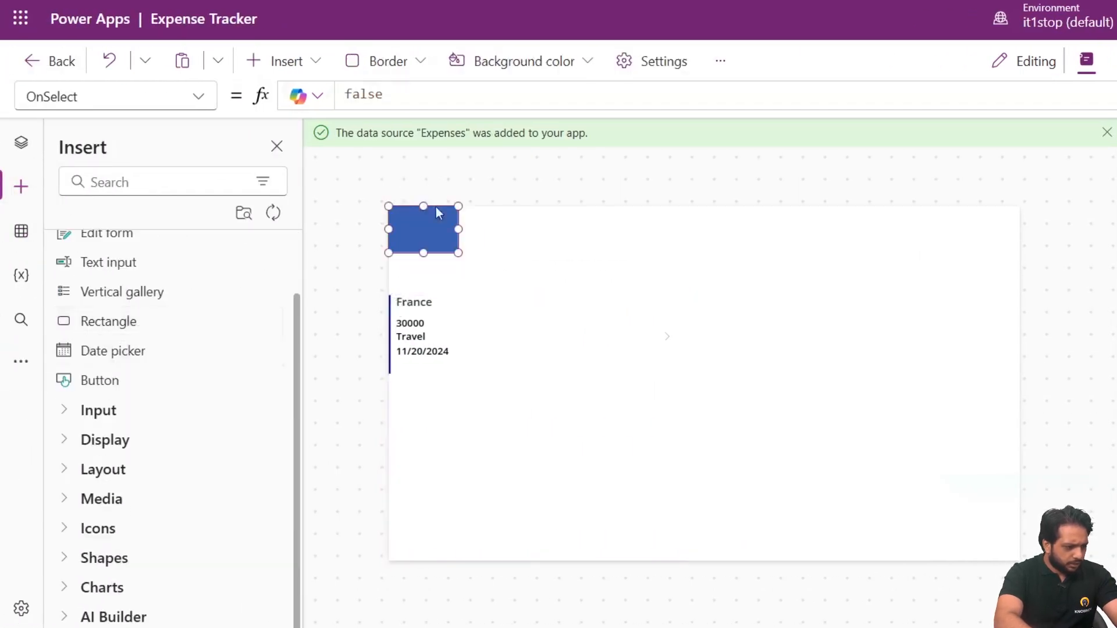
pyautogui.moveTo(457, 231); pyautogui.dragTo(1018, 230)
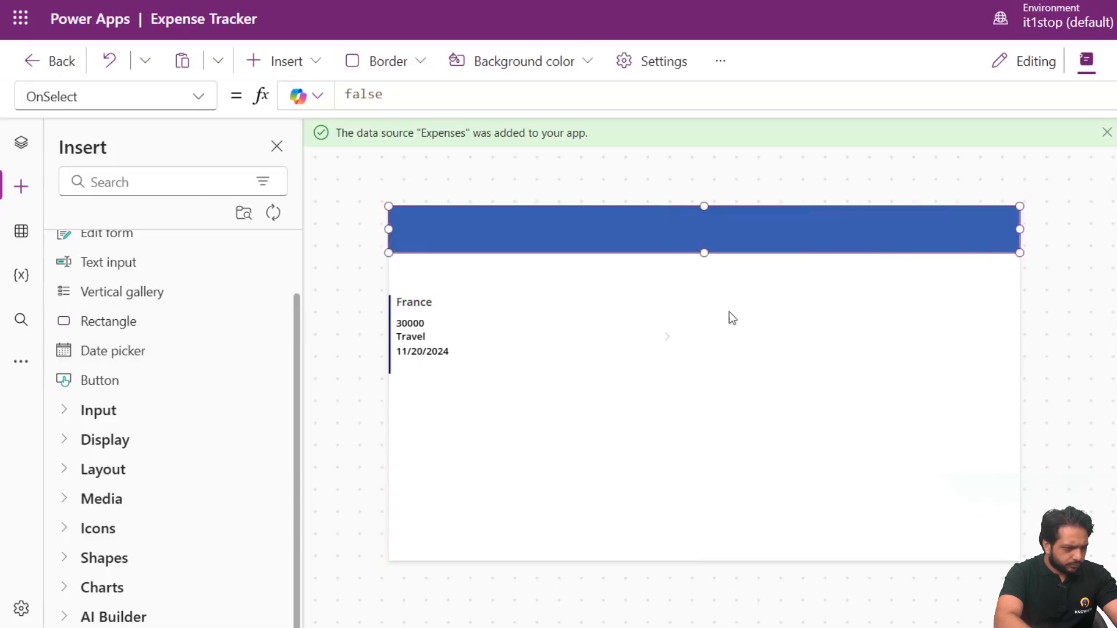
pyautogui.moveTo(491, 454); pyautogui.dragTo(493, 420)
pyautogui.click(718, 434)
# - Insert a text label and place it in the middle of the header rectangle
pyautogui.scroll(2, 117, 324)
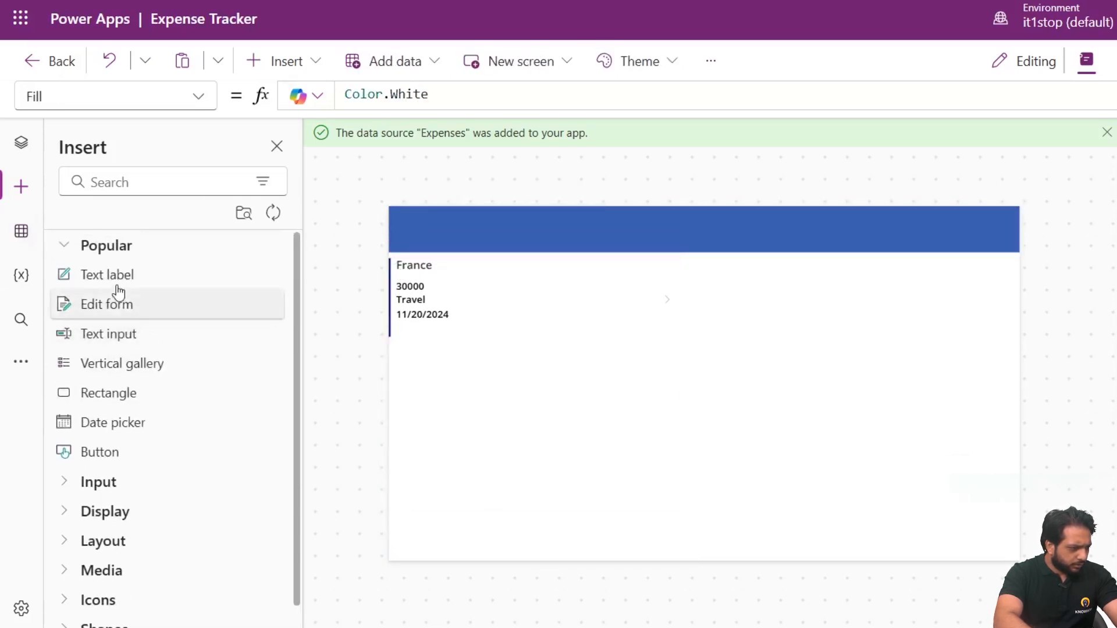
pyautogui.click(128, 283)
pyautogui.moveTo(425, 235); pyautogui.dragTo(715, 229)
pyautogui.click(635, 240)
pyautogui.moveTo(636, 240)
pyautogui.mouseDown()
pyautogui.moveTo(703, 225)
pyautogui.moveTo(643, 232)
pyautogui.mouseUp()
# - Set the header label's text to "All Expenses" with font size 24 and Bold weight
pyautogui.moveTo(1045, 287); pyautogui.dragTo(912, 293)
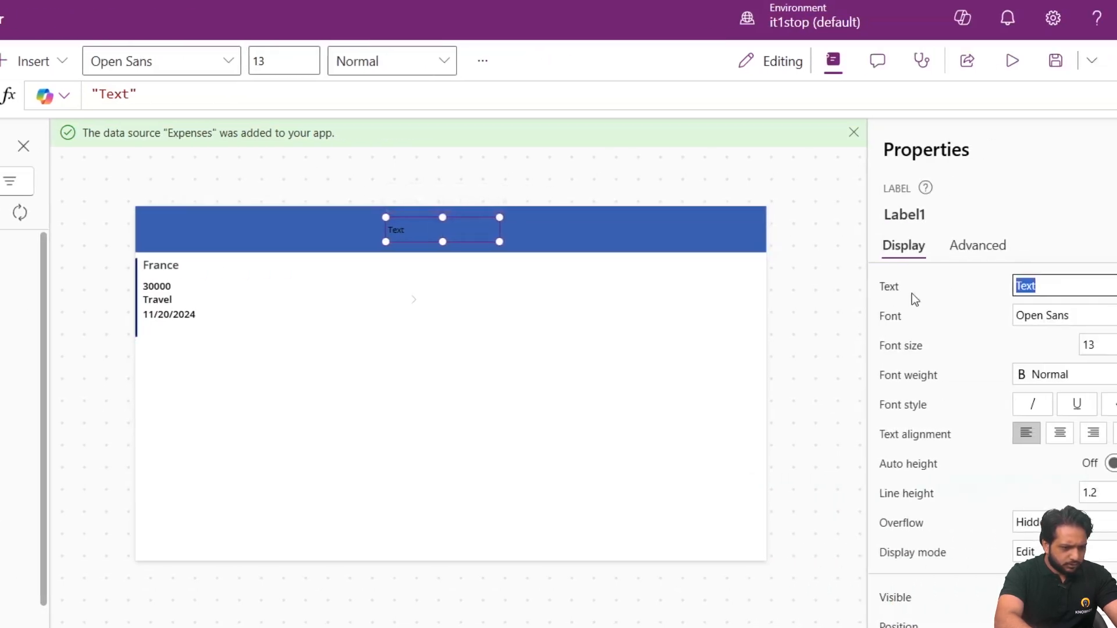
pyautogui.write('All Ex')
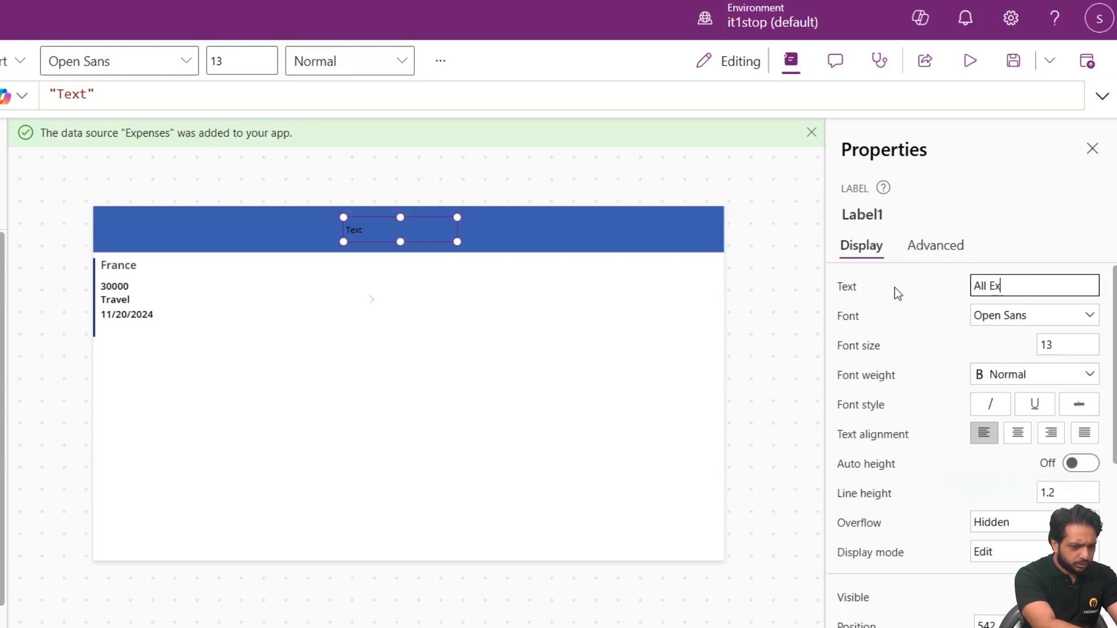
pyautogui.write('pp')
pyautogui.press('BackSpace')
pyautogui.write('enses')
pyautogui.click(1044, 345)
pyautogui.write('24')
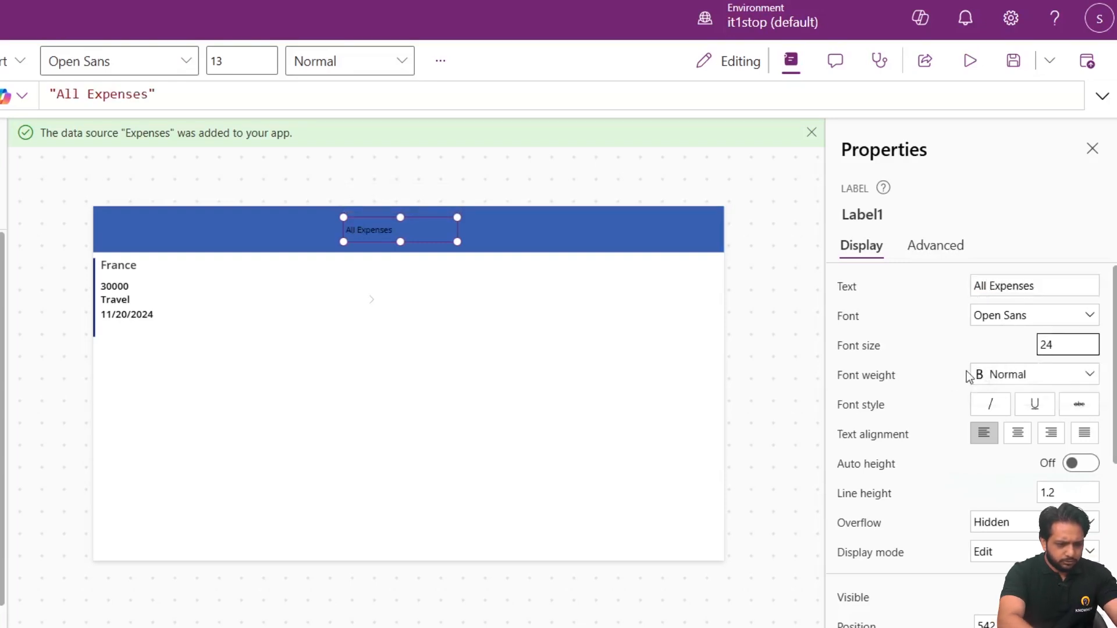
pyautogui.click(978, 375)
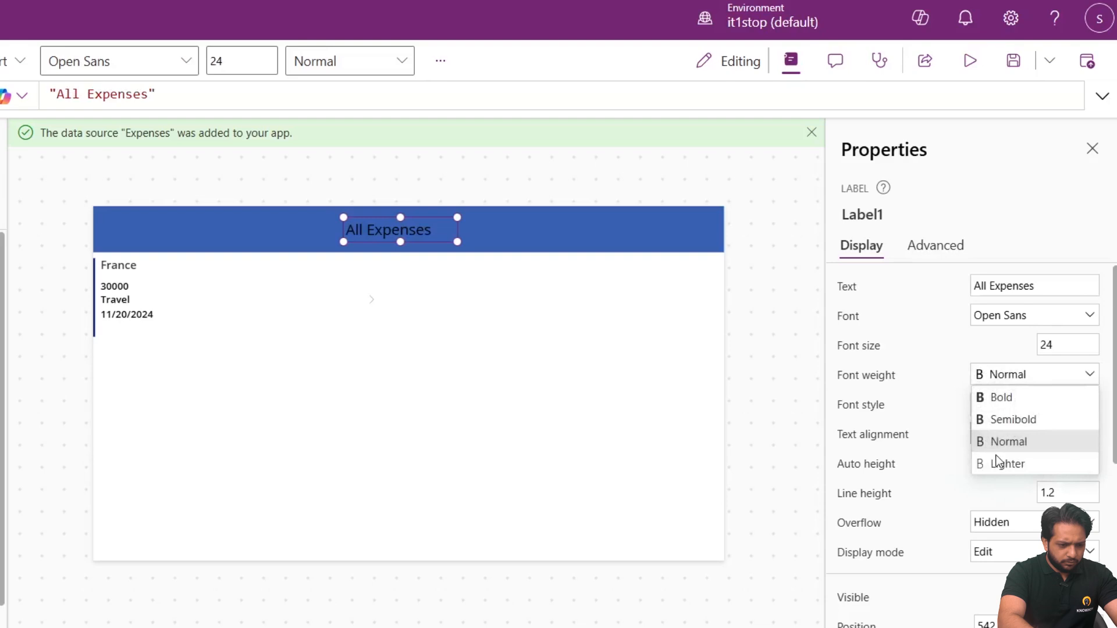
pyautogui.click(999, 395)
pyautogui.scroll(-6, 1020, 443)
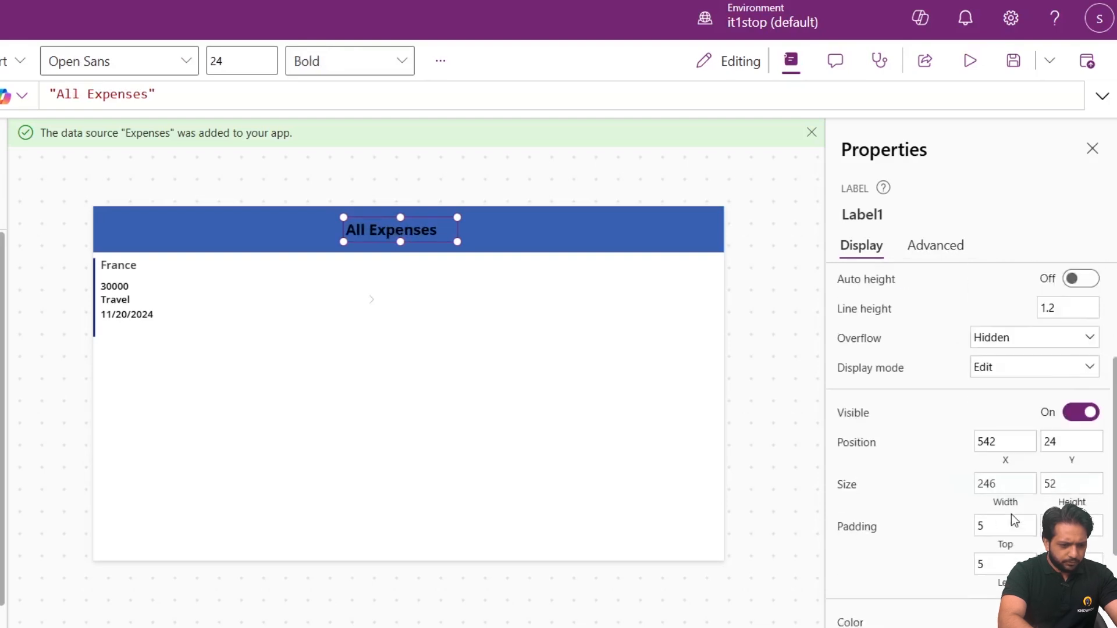
# - Set the "All Expenses" header label's text color to white
pyautogui.click(1038, 438)
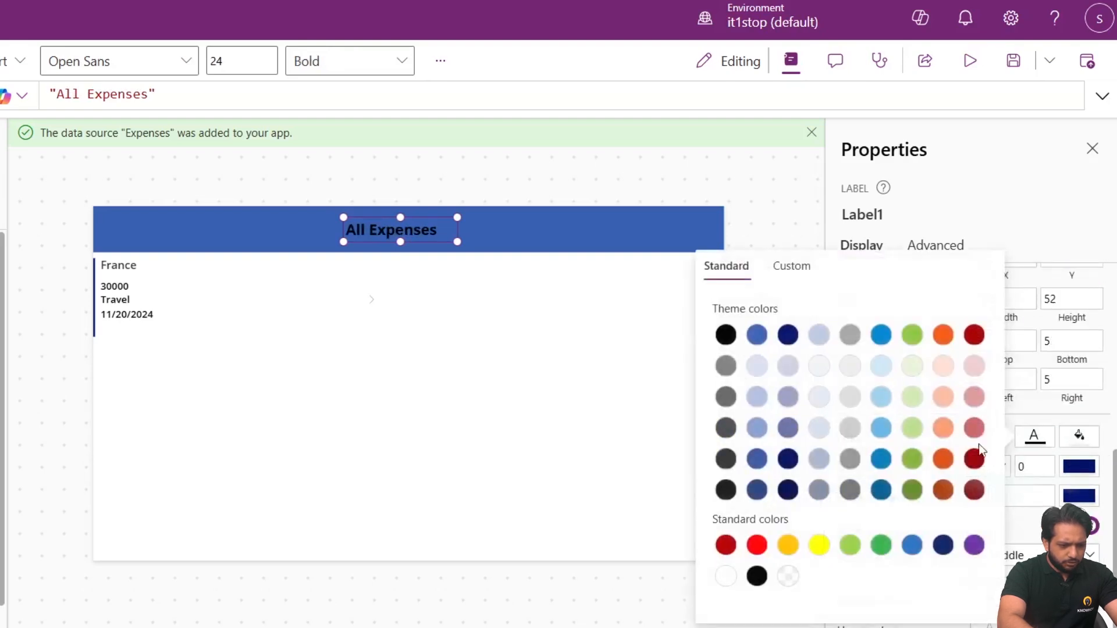
pyautogui.click(711, 569)
pyautogui.click(593, 169)
pyautogui.click(360, 399)
pyautogui.click(511, 475)
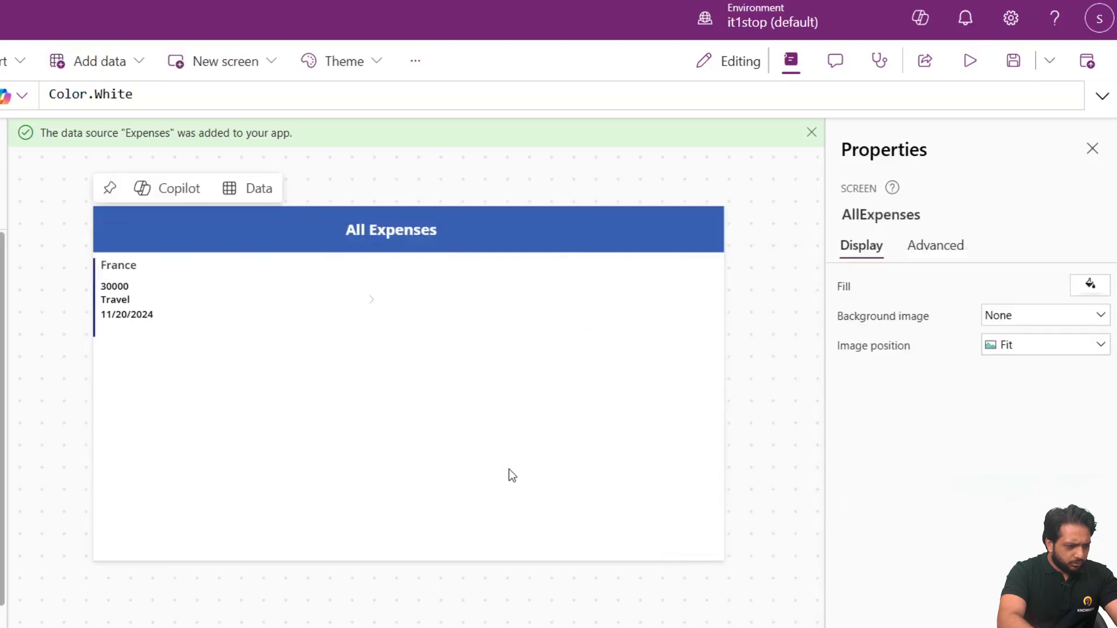
pyautogui.click(271, 422)
pyautogui.click(182, 399)
pyautogui.click(192, 386)
pyautogui.click(160, 275)
pyautogui.click(349, 411)
pyautogui.click(275, 418)
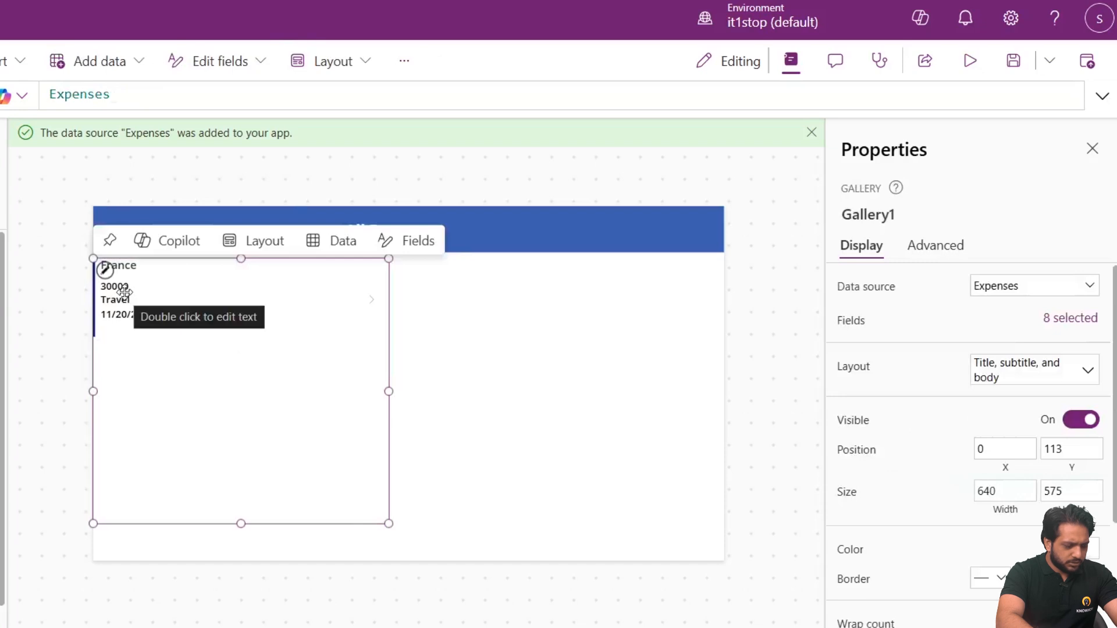
pyautogui.click(487, 344)
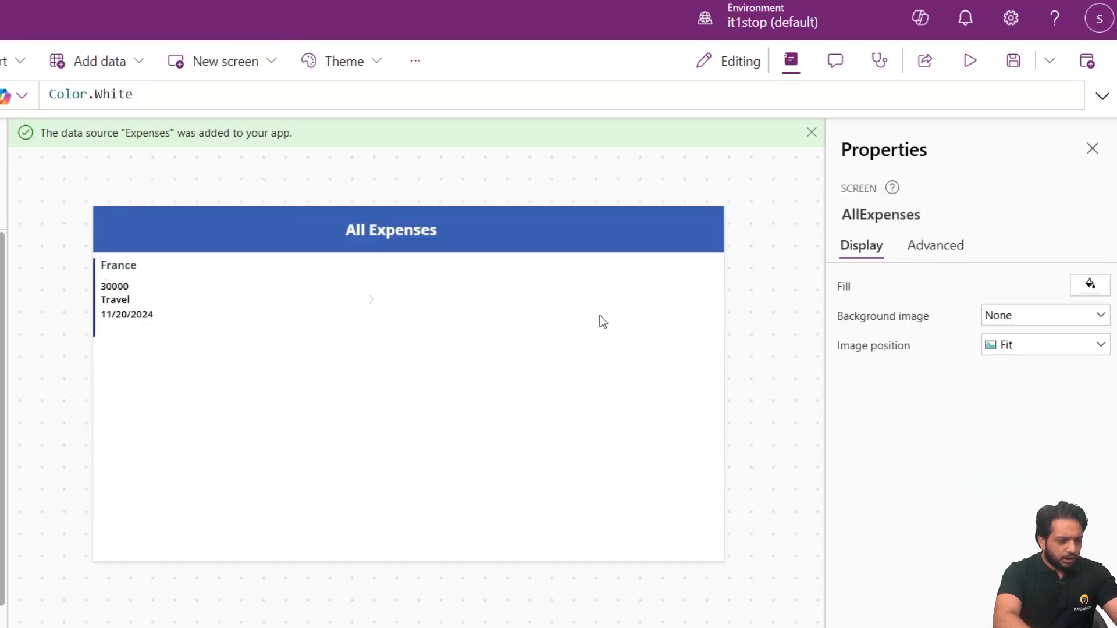
pyautogui.click(438, 221)
pyautogui.click(611, 180)
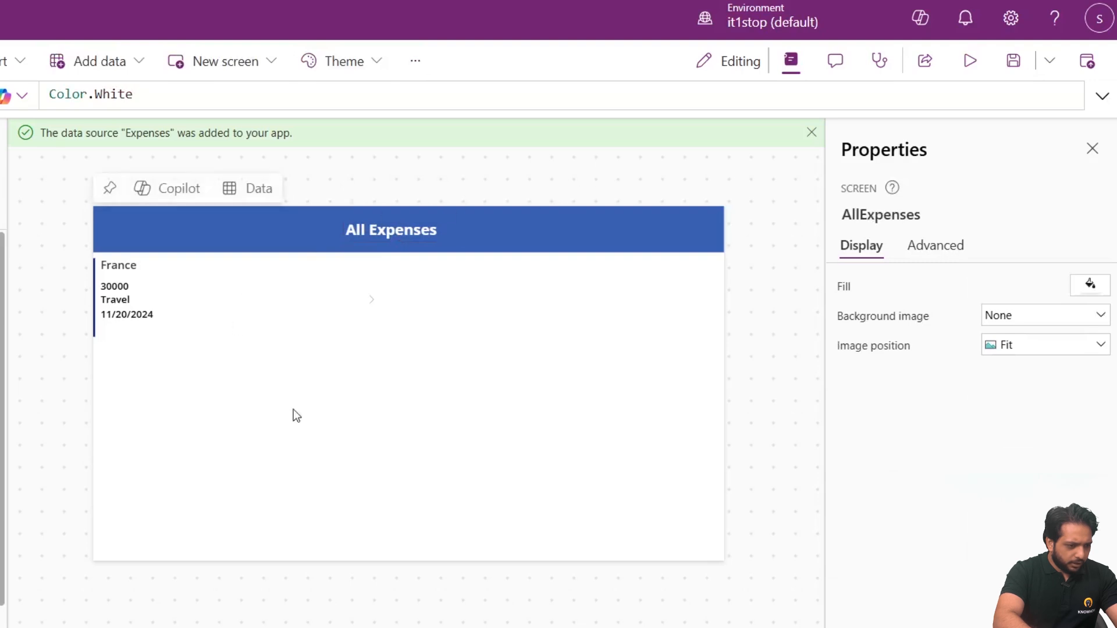
# - Add a new blank screen to the app and name it ExpenseDetails
pyautogui.click(13, 185)
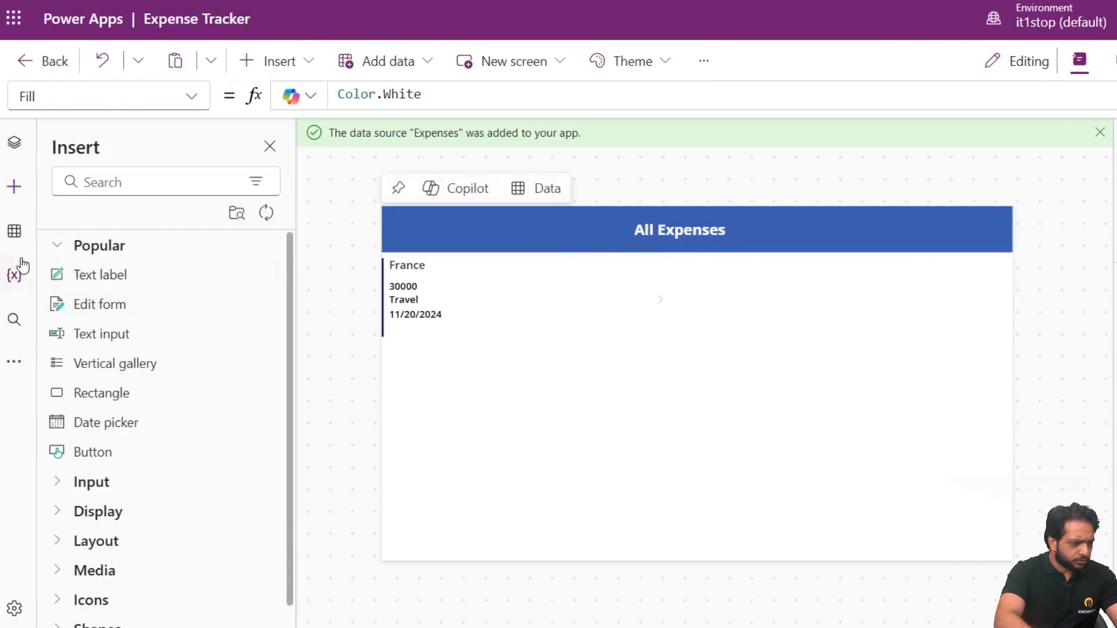
pyautogui.click(15, 150)
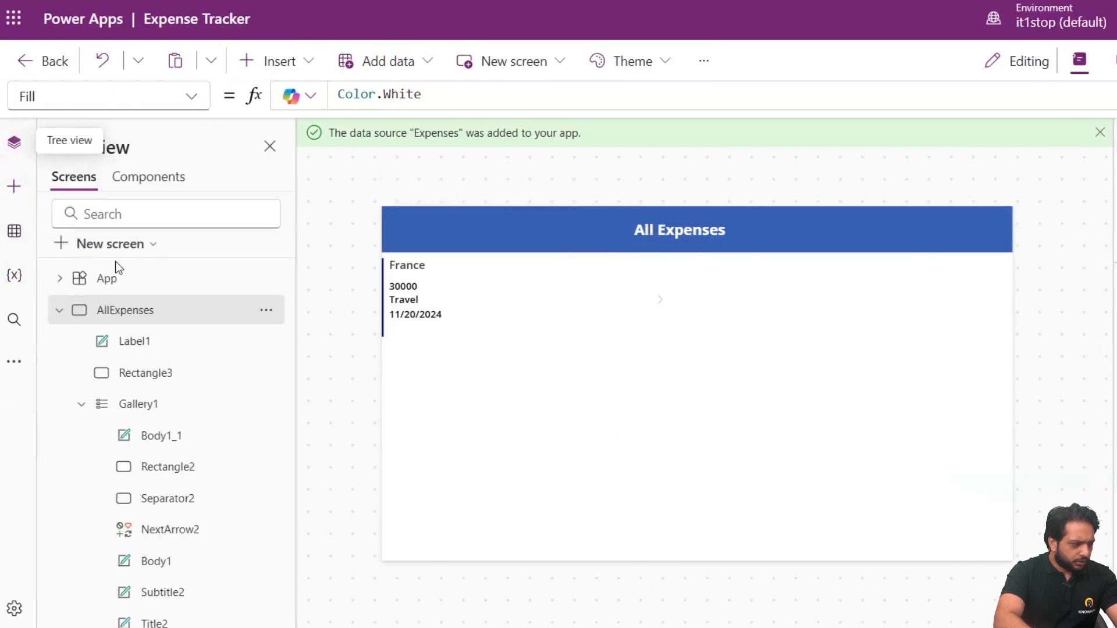
pyautogui.click(77, 245)
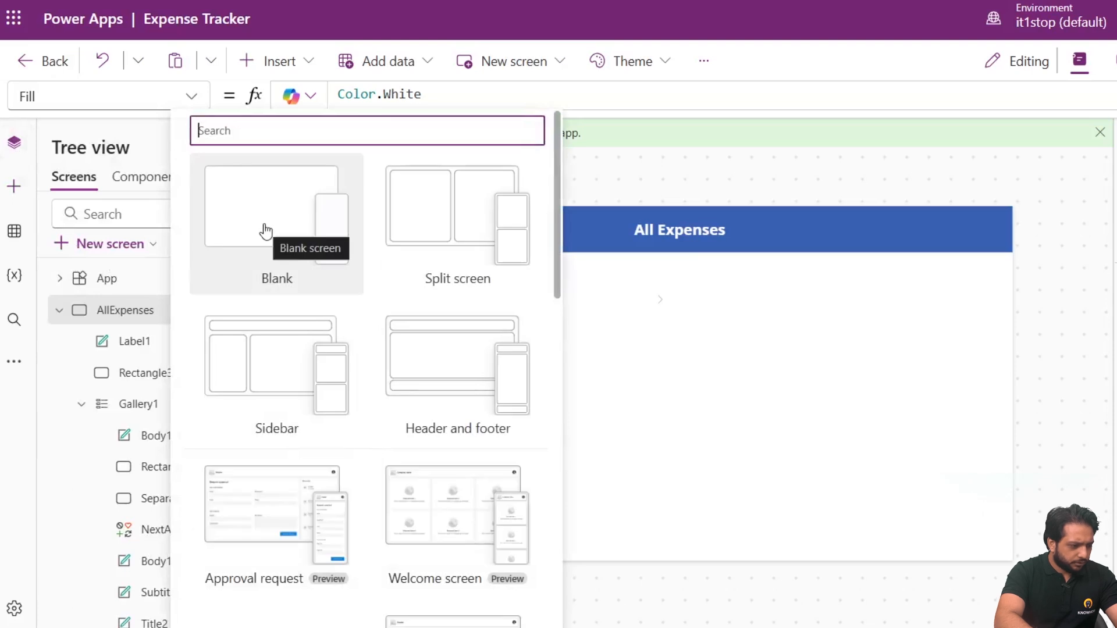
pyautogui.click(266, 231)
pyautogui.click(59, 310)
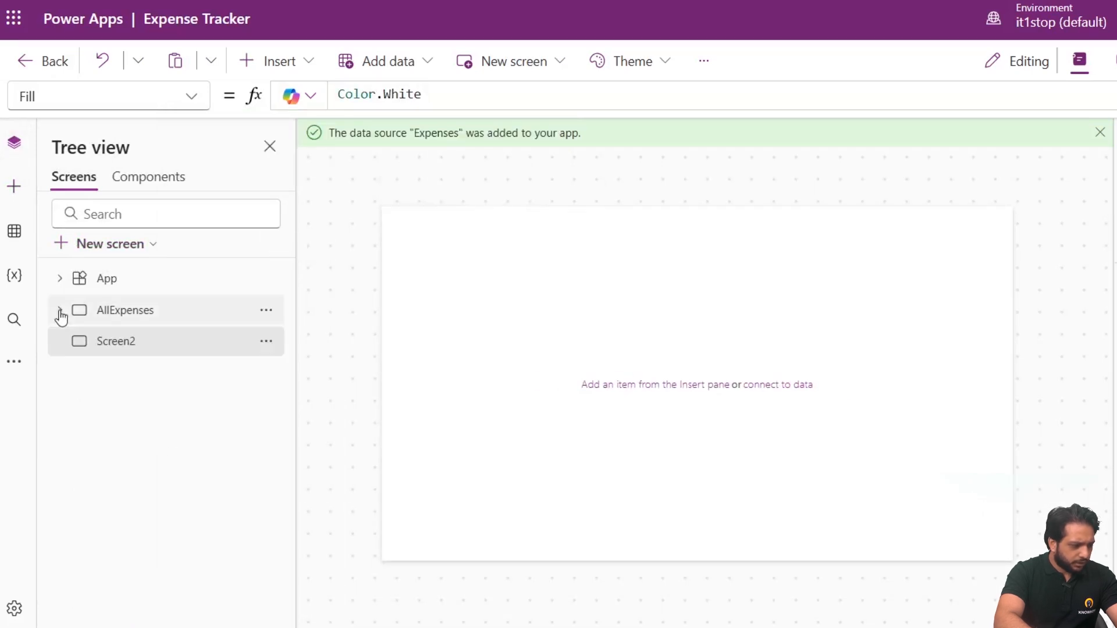
pyautogui.click(910, 216)
pyautogui.write('Exp')
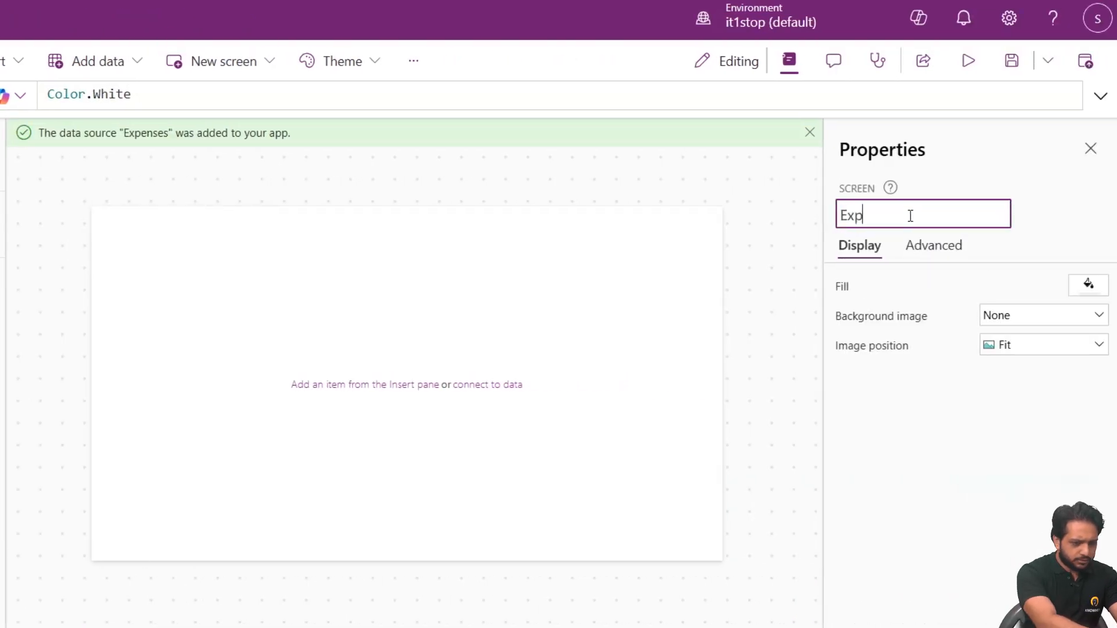
pyautogui.write('enseDetails')
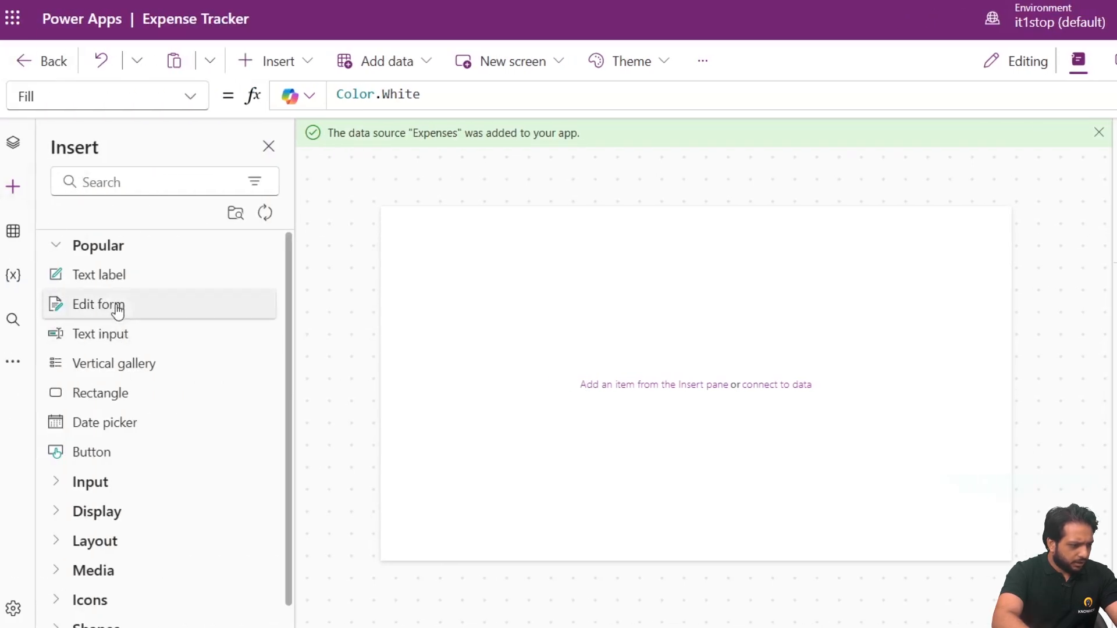
# - Insert an edit form connected to the Expenses data source and reduce its height to end just below its fields
pyautogui.click(118, 308)
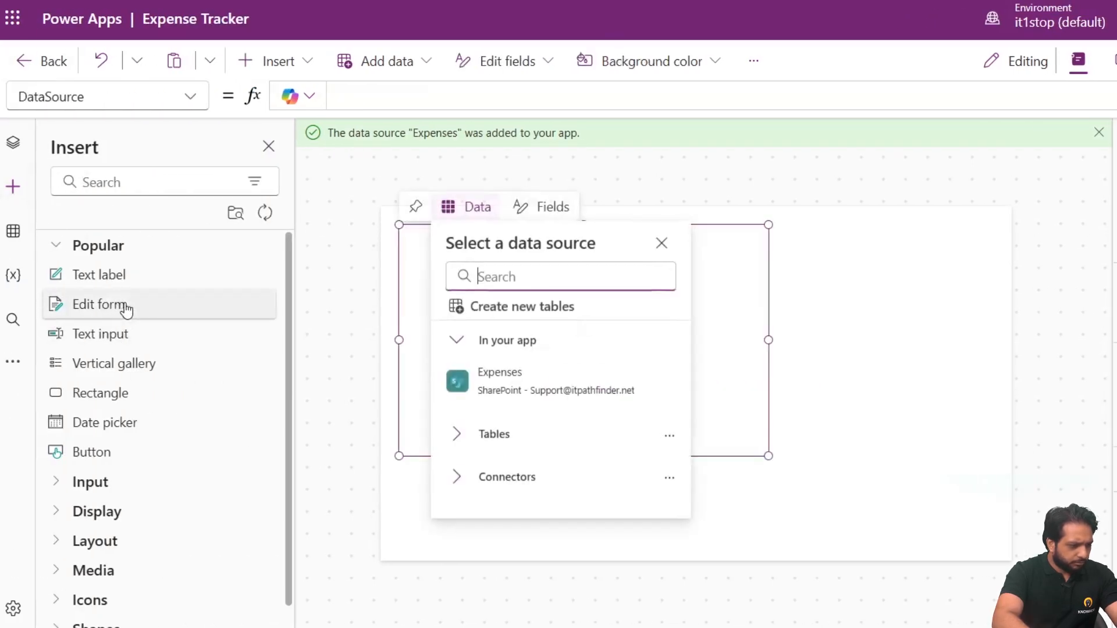
pyautogui.click(497, 379)
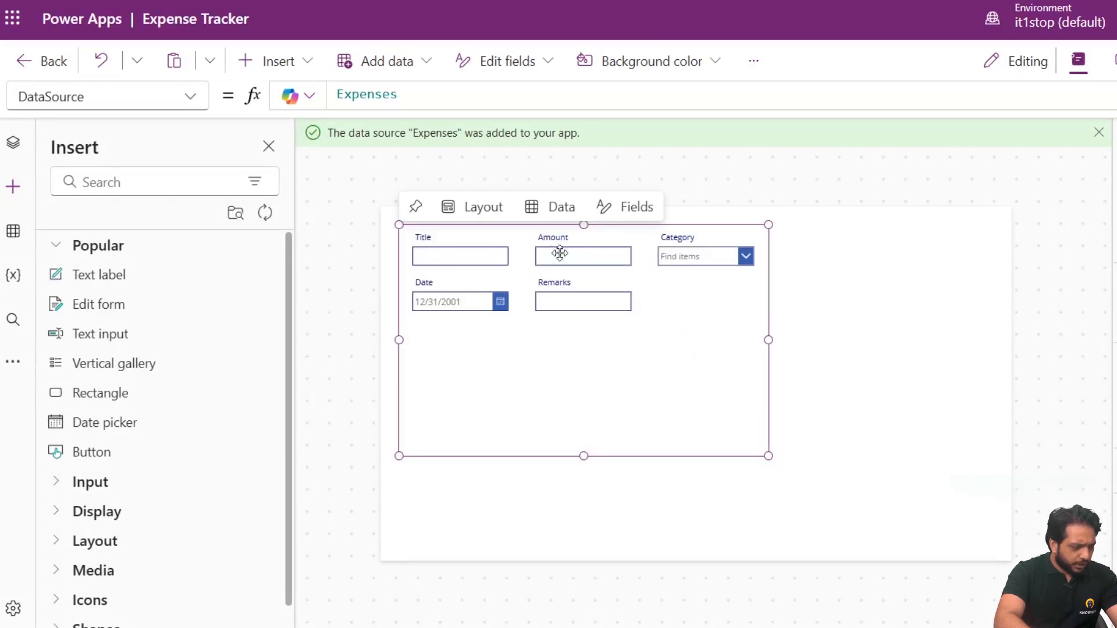
pyautogui.click(489, 254)
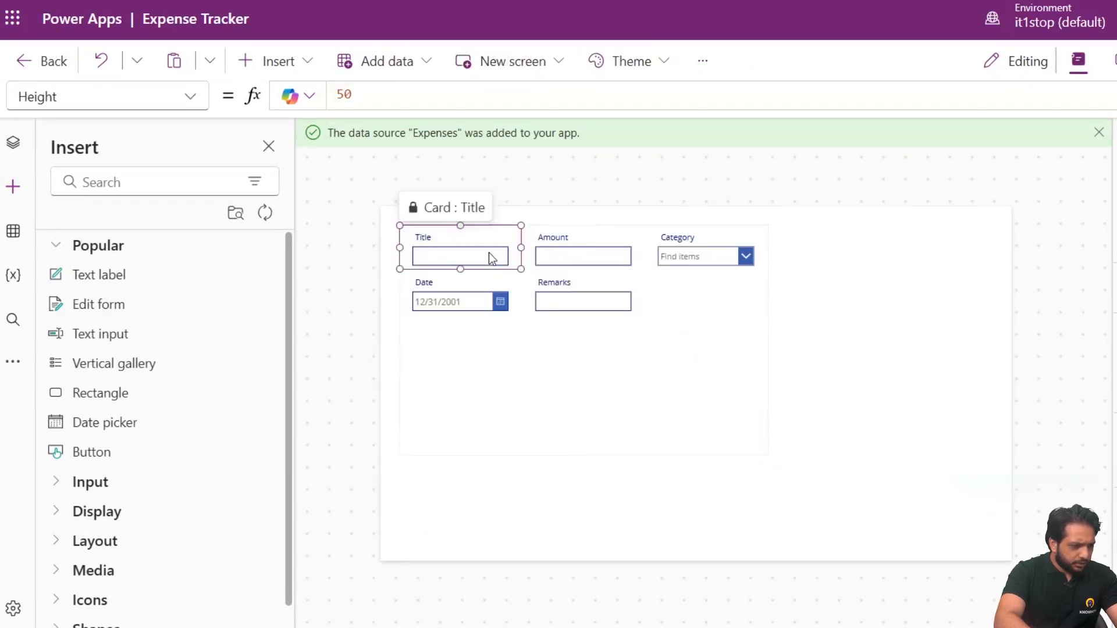
pyautogui.click(589, 246)
pyautogui.click(701, 247)
pyautogui.click(445, 297)
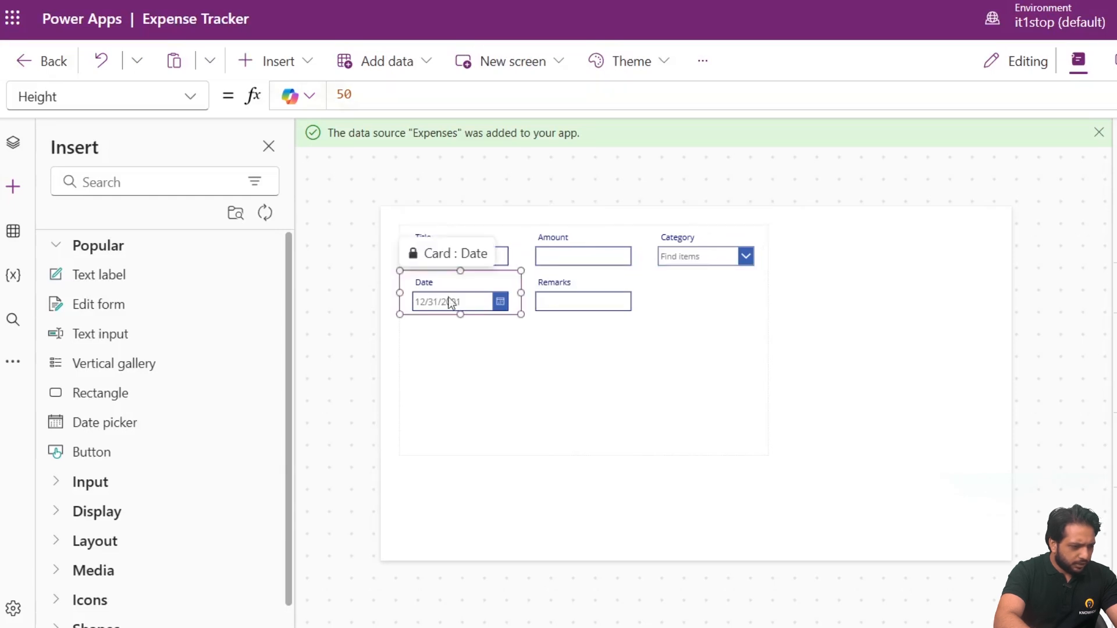
pyautogui.click(566, 294)
pyautogui.click(560, 406)
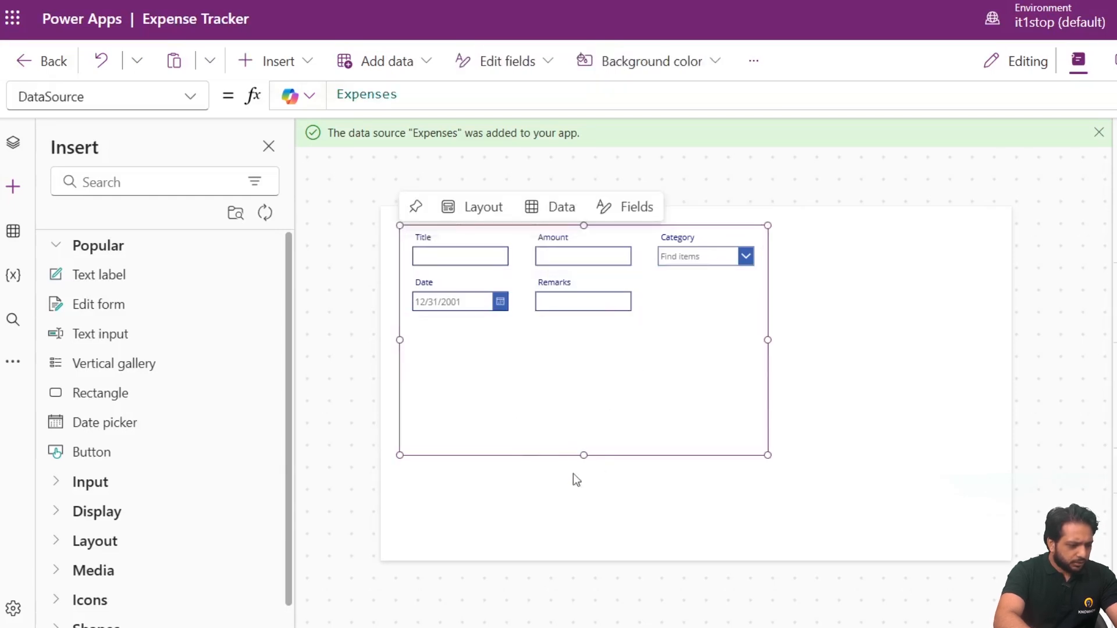
pyautogui.moveTo(584, 455); pyautogui.dragTo(584, 375)
pyautogui.click(577, 425)
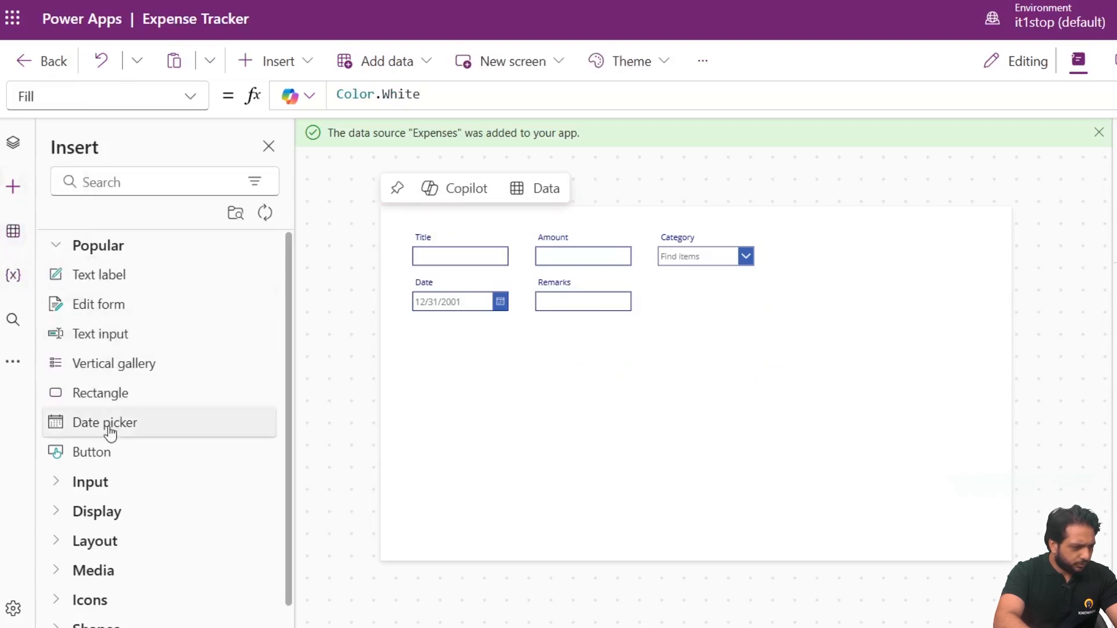
# - Insert a button labelled "Submit" below the form and enlarge it to a circle about 160 wide by 158 high
pyautogui.moveTo(454, 420); pyautogui.dragTo(540, 391)
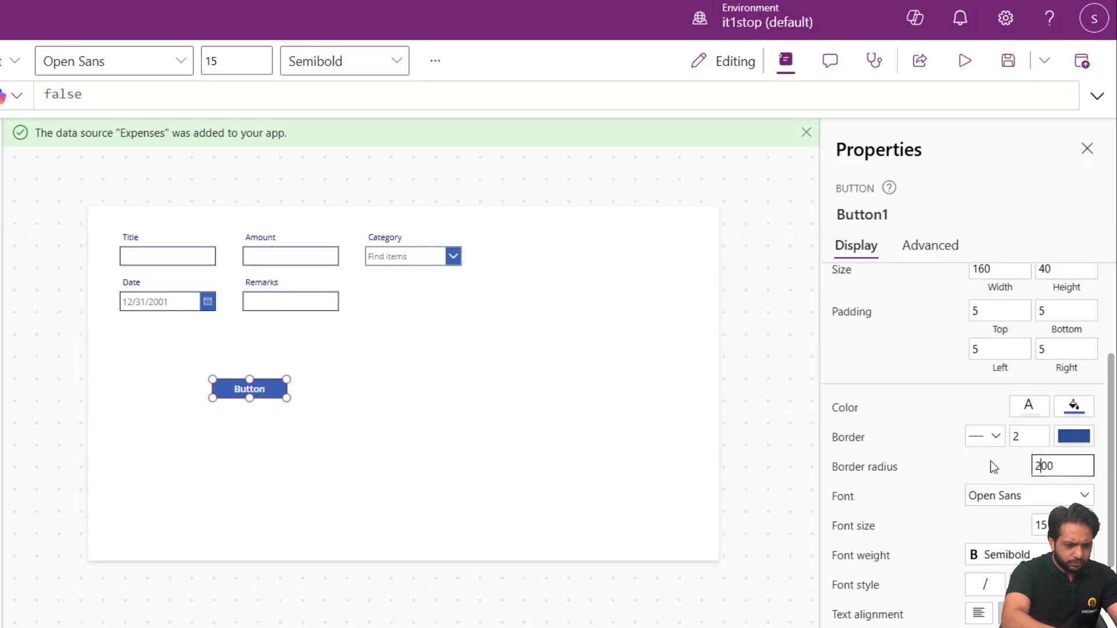
pyautogui.moveTo(250, 398)
pyautogui.mouseDown()
pyautogui.moveTo(263, 451)
pyautogui.moveTo(266, 385)
pyautogui.mouseUp()
pyautogui.click(390, 416)
pyautogui.doubleClick(981, 290)
pyautogui.write('Submit')
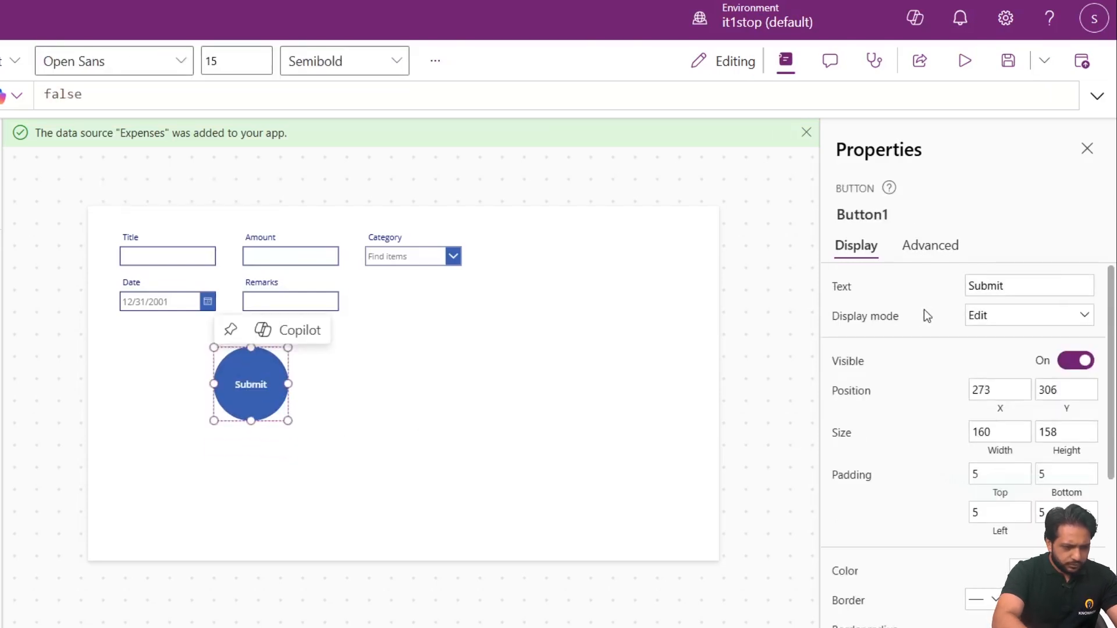
# - Set the Submit button's OnSelect formula to SubmitForm(Form1);
pyautogui.click(929, 249)
pyautogui.click(869, 410)
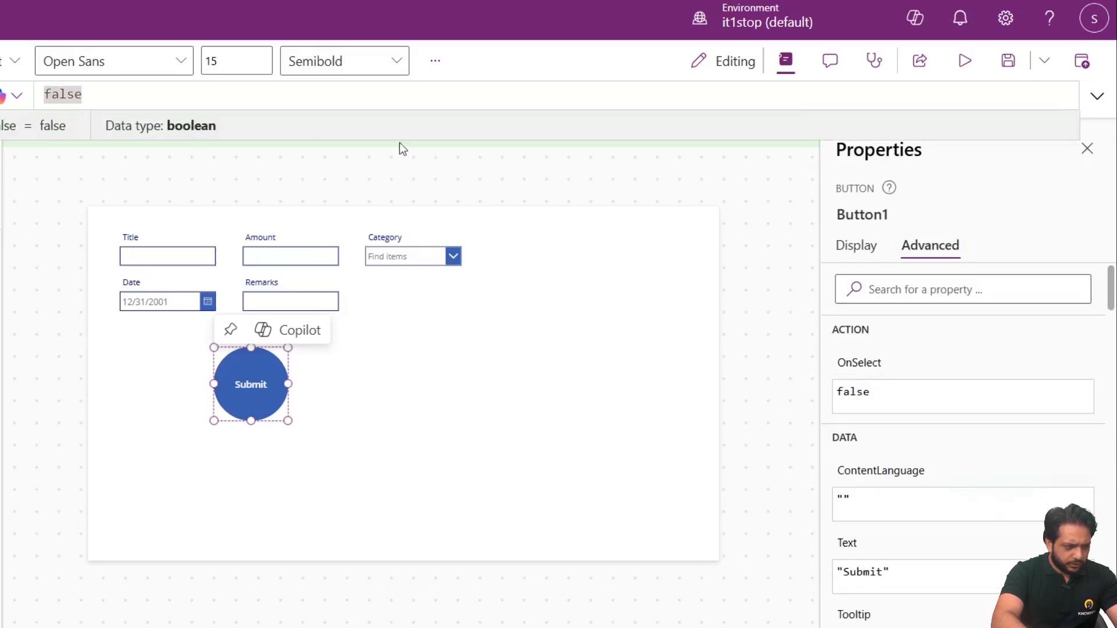
pyautogui.write('Sub')
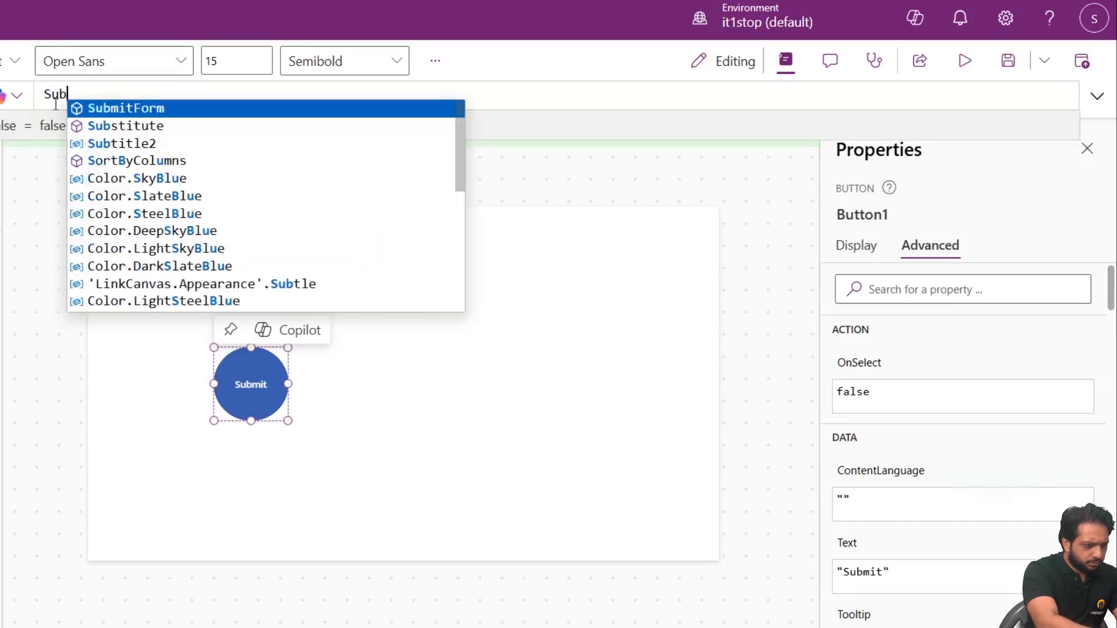
pyautogui.write("n'itForm(")
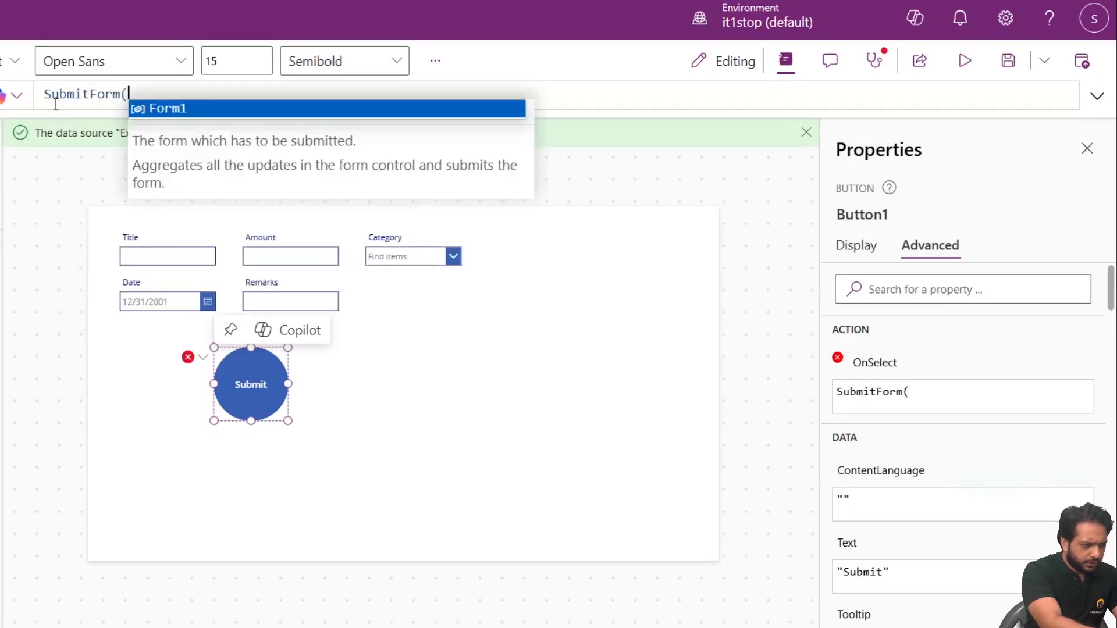
pyautogui.press('Tab')
pyautogui.write(')')
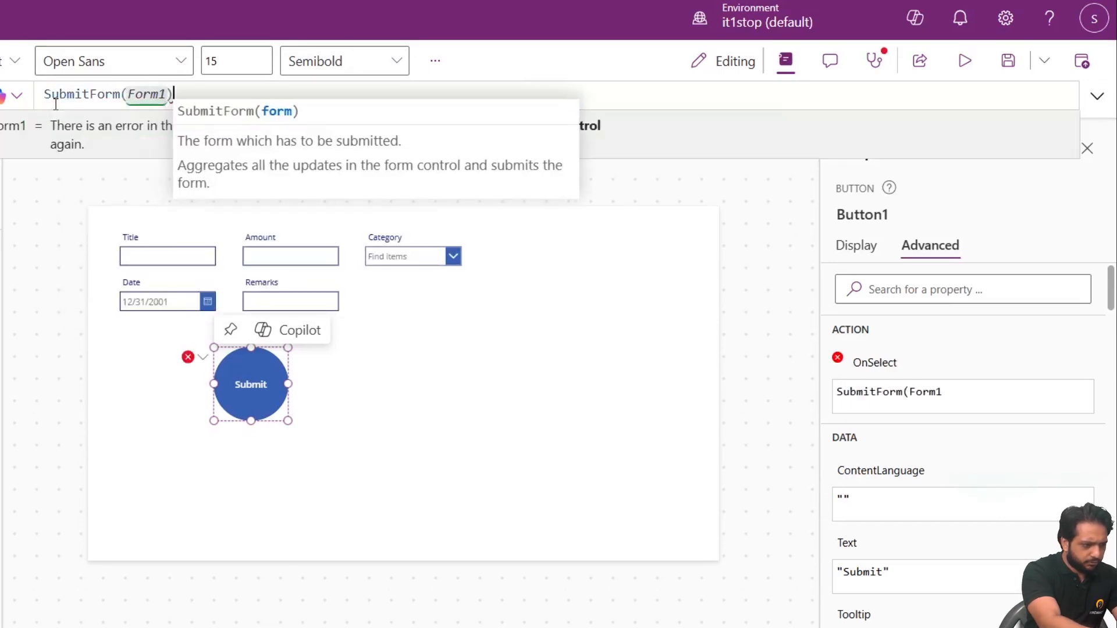
pyautogui.write(';')
# - Add Navigate(AllExpenses); on a second line of the Submit button's OnSelect formula
pyautogui.hotkey('shift', 'Return')
pyautogui.write('Navi')
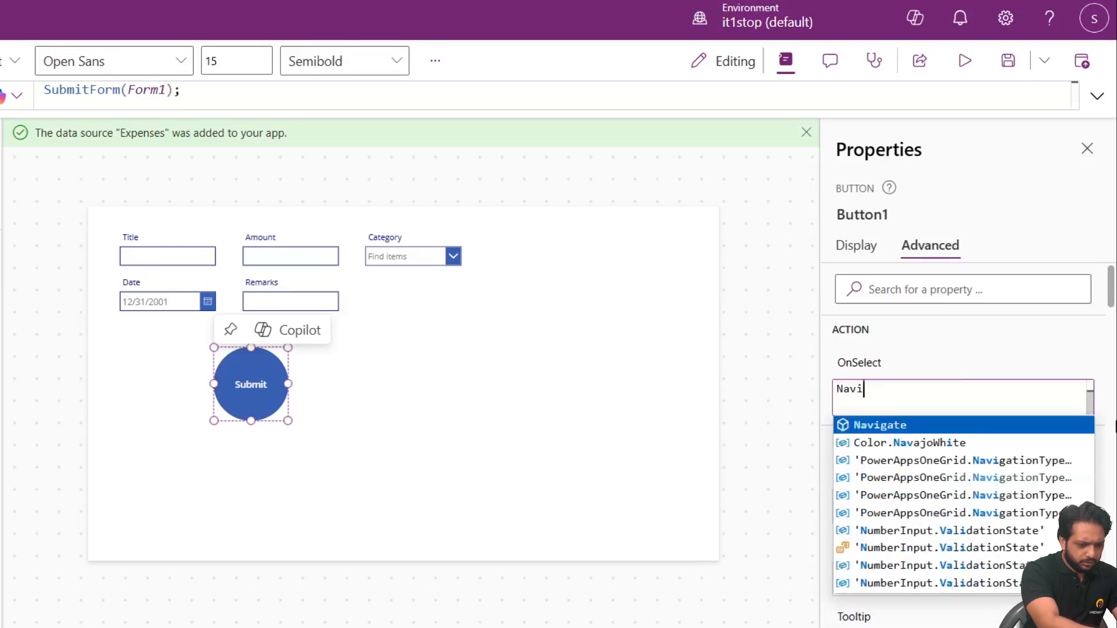
pyautogui.press('Tab')
pyautogui.write('(')
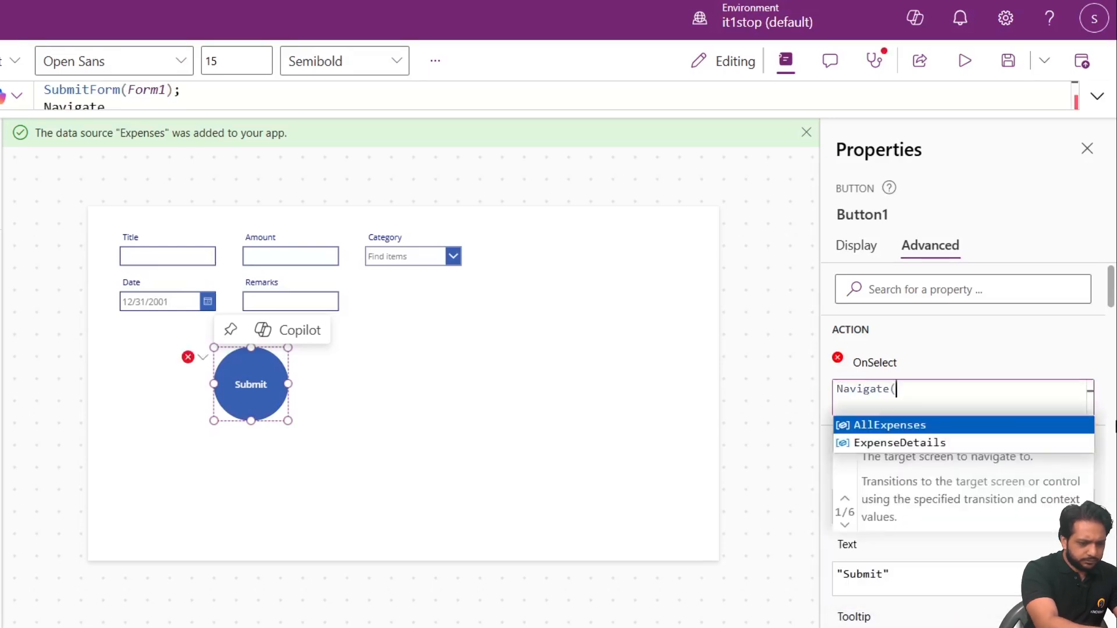
pyautogui.click(868, 443)
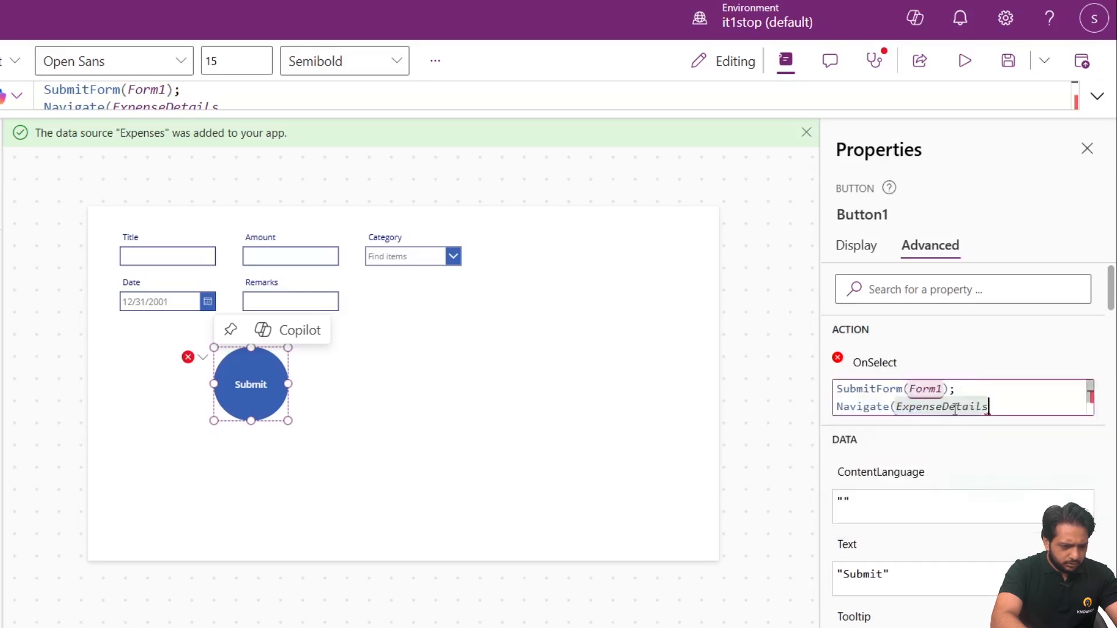
pyautogui.doubleClick(930, 405)
pyautogui.write('All')
pyautogui.press('Tab')
pyautogui.write(');')
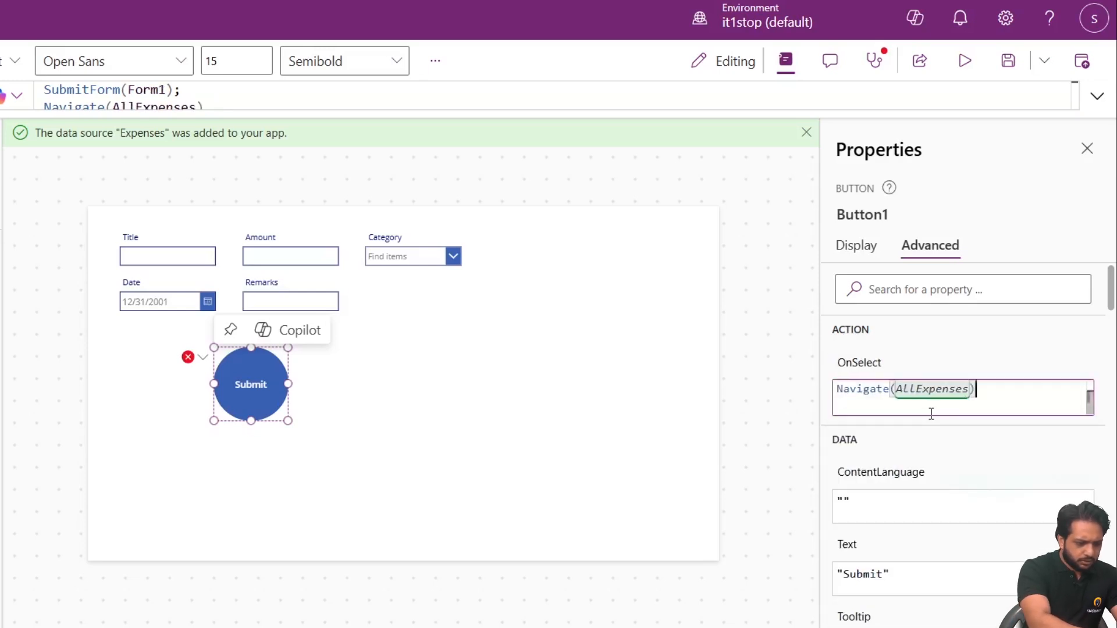
pyautogui.click(456, 396)
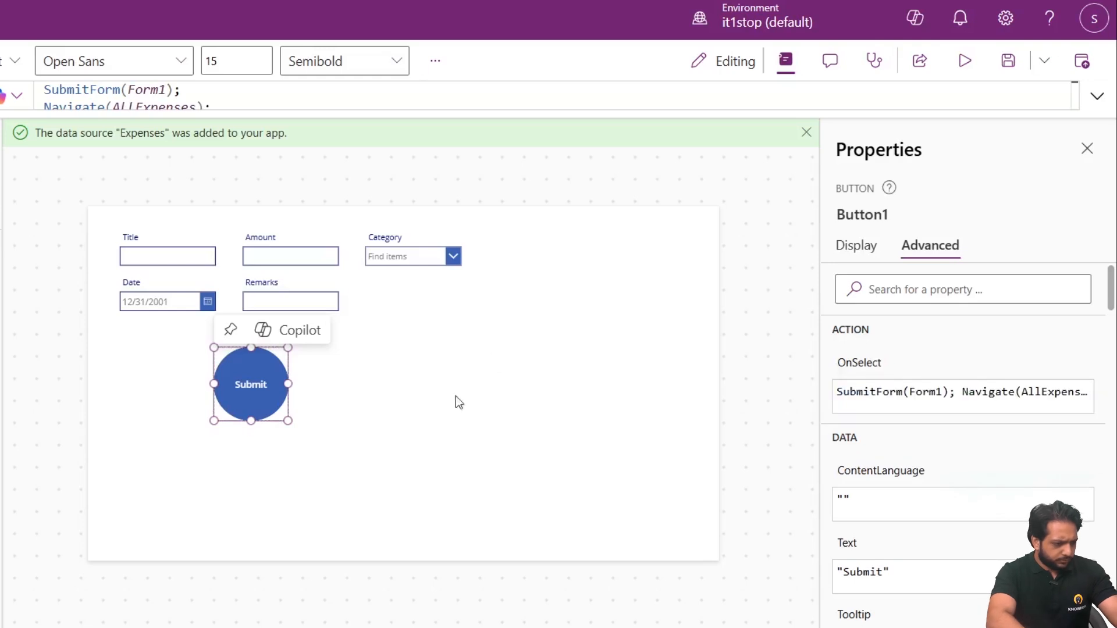
# - Begin the edit form's Item formula with LookUp(Expenses, using the Expenses list as the source
pyautogui.click(503, 340)
pyautogui.click(337, 284)
pyautogui.click(186, 228)
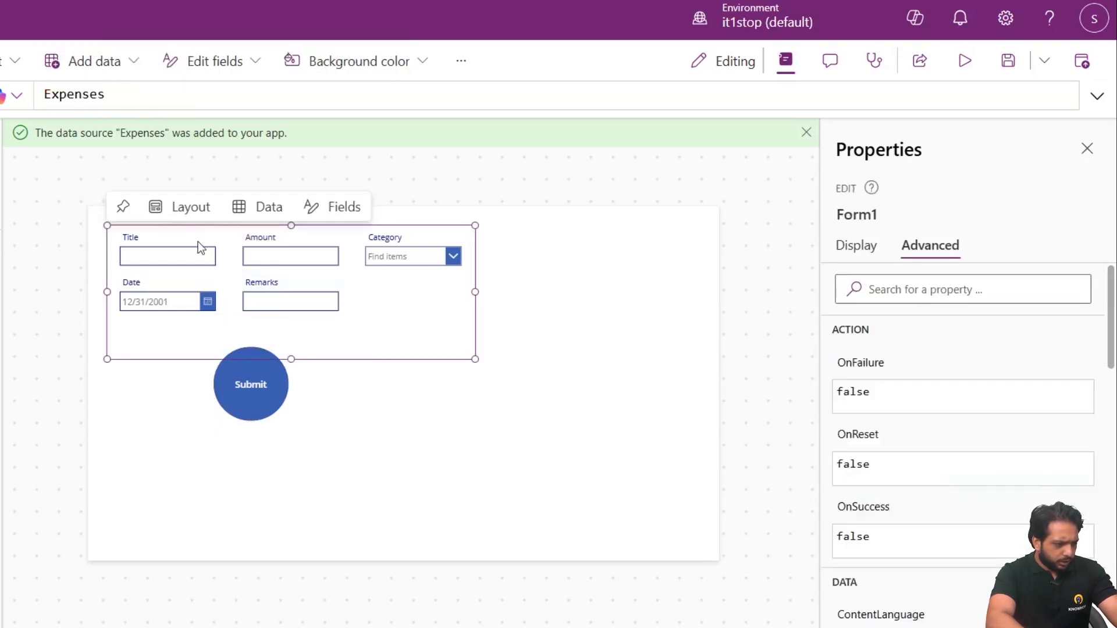
pyautogui.scroll(-5, 909, 371)
pyautogui.click(916, 415)
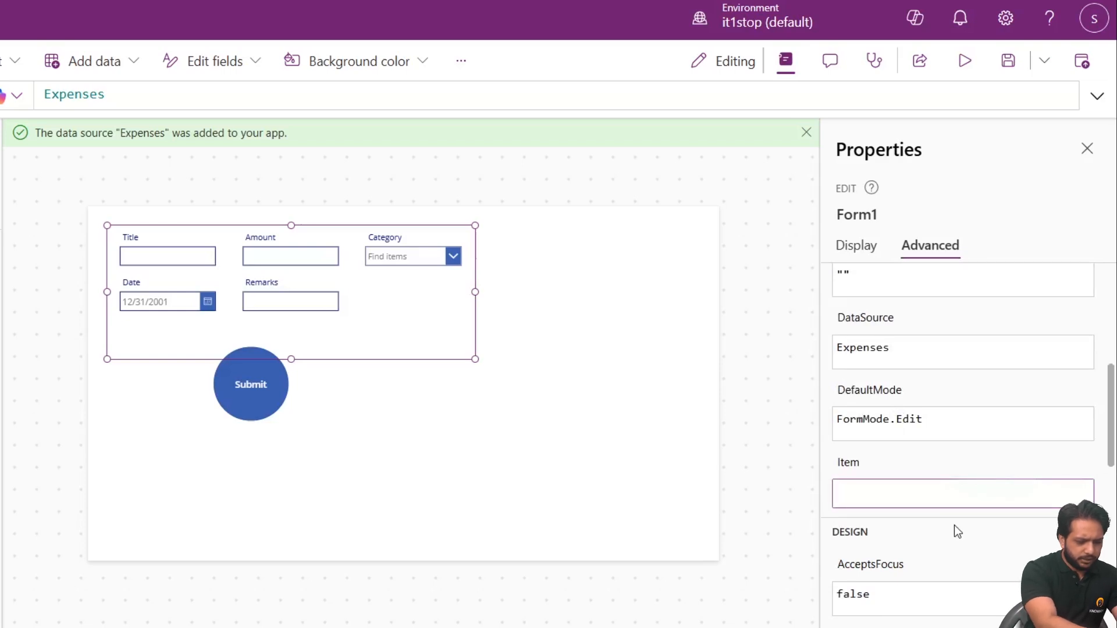
pyautogui.write('LlokUp(')
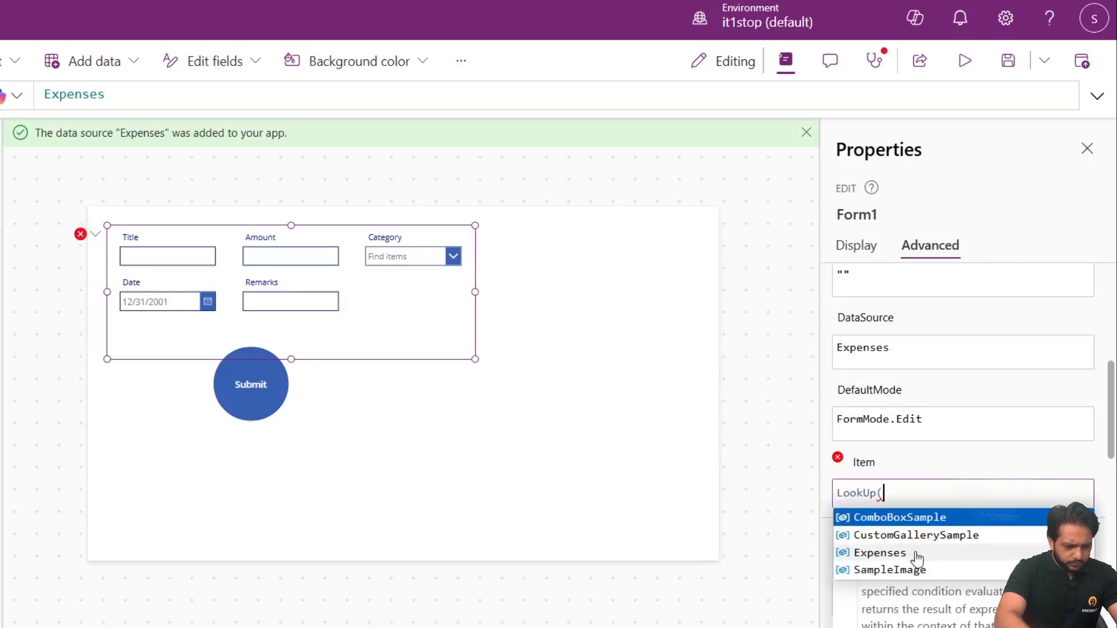
pyautogui.write('Expenses,Gal')
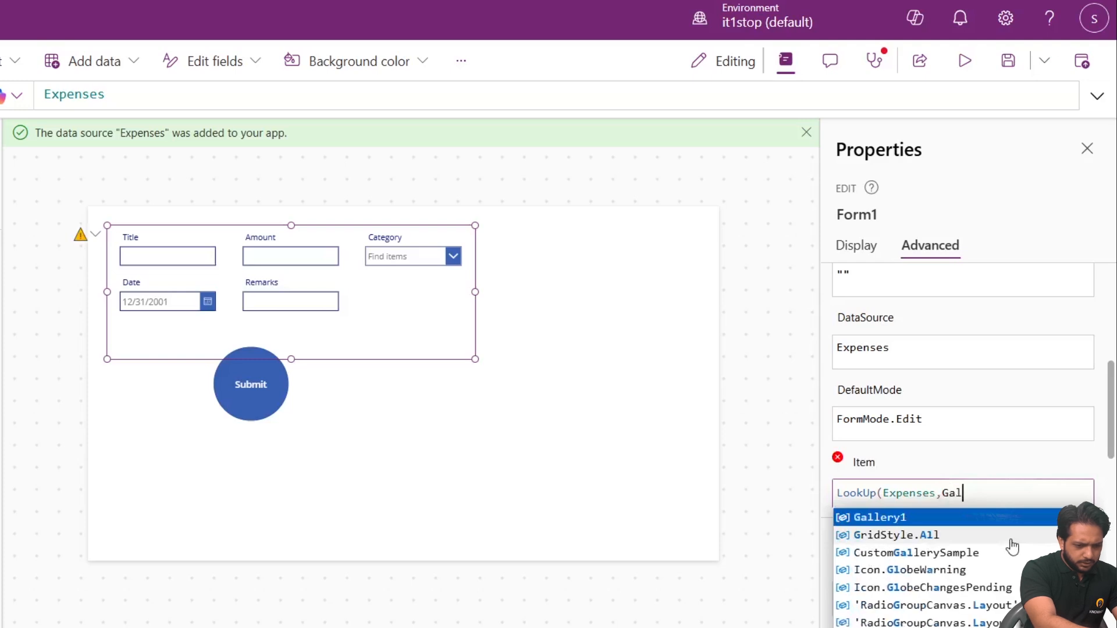
pyautogui.press('BackSpace')
pyautogui.press('BackSpace')
pyautogui.press('BackSpace')
# - Complete the edit form's Item formula with the condition ID=Gallery1.Selected.ID and its closing bracket
pyautogui.write('Id')
pyautogui.press('Tab')
pyautogui.write('=Gal')
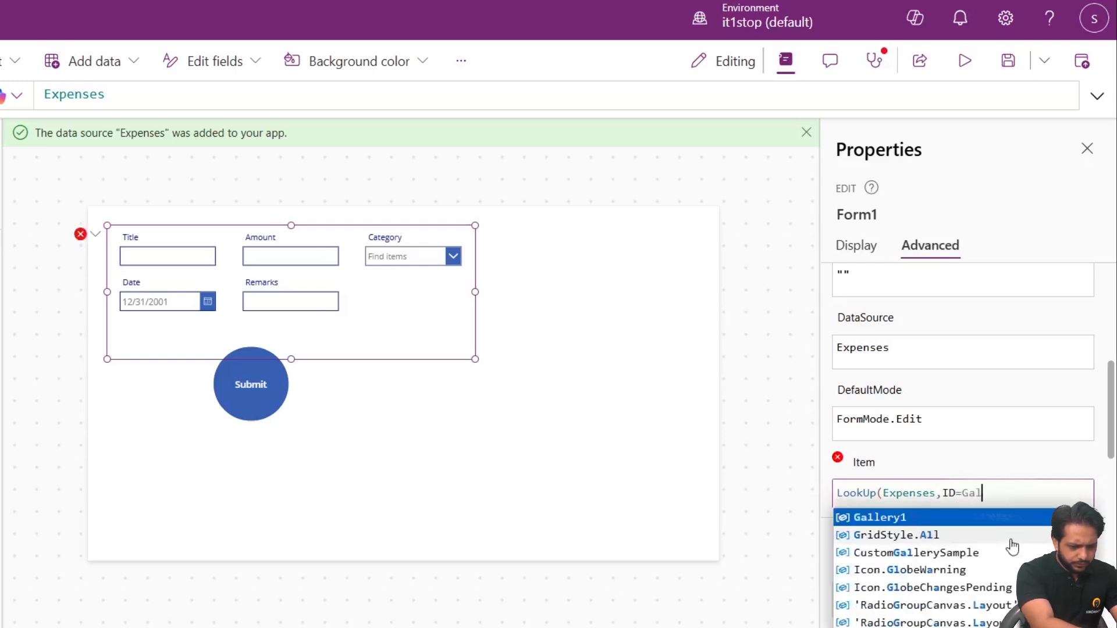
pyautogui.press('Tab')
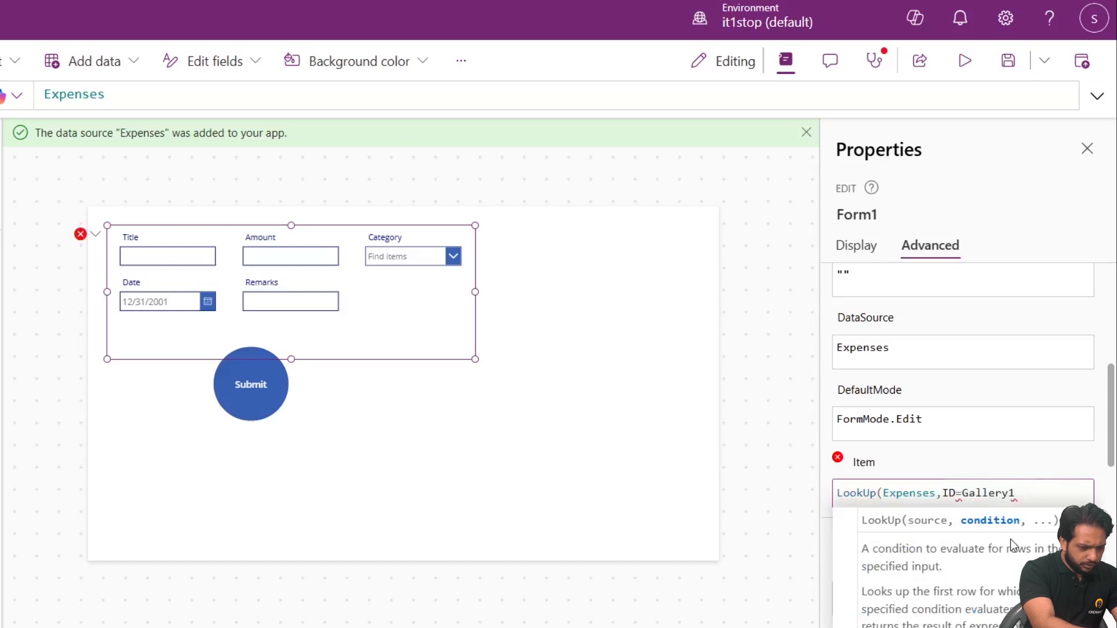
pyautogui.write('.Sele')
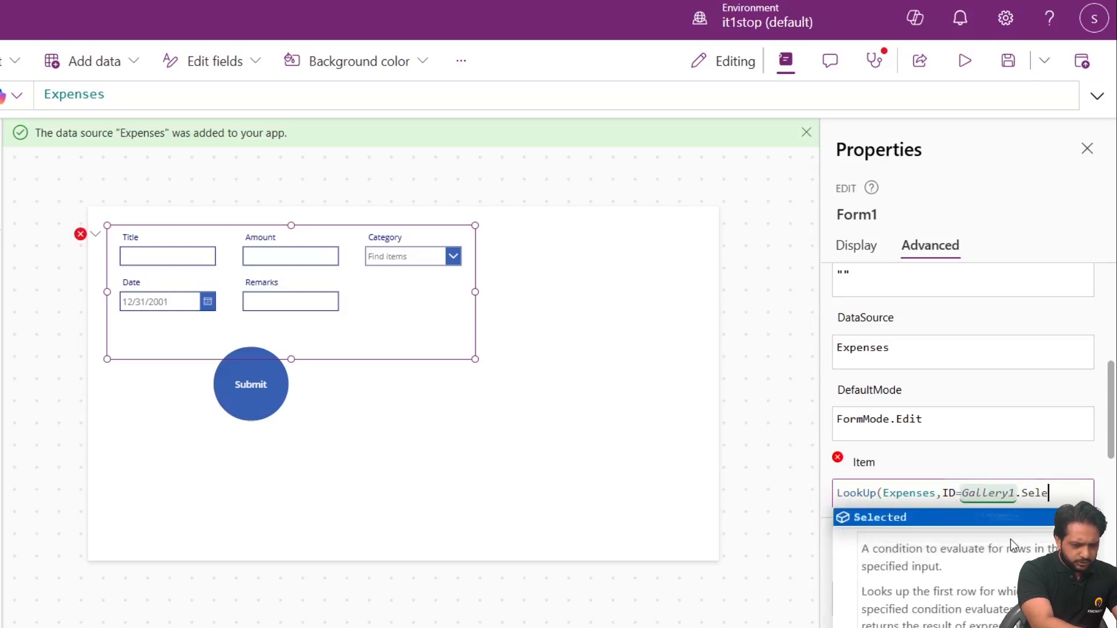
pyautogui.press('Tab')
pyautogui.write('.ID)')
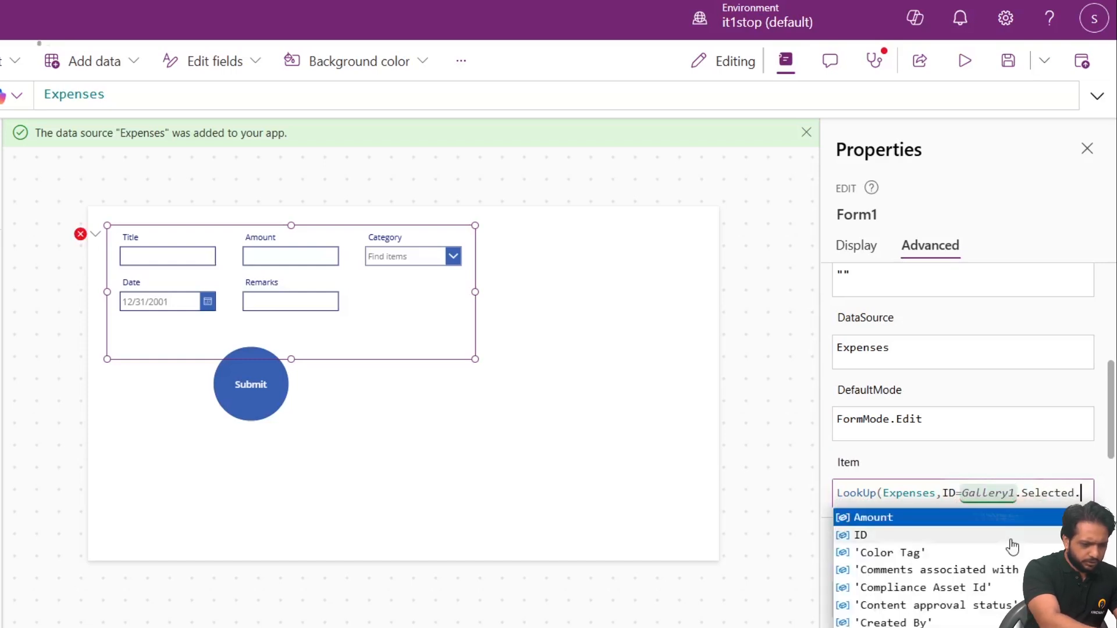
# - Review the form's full Item formula, checking the LookUp source and the ID condition
pyautogui.scroll(2, 922, 548)
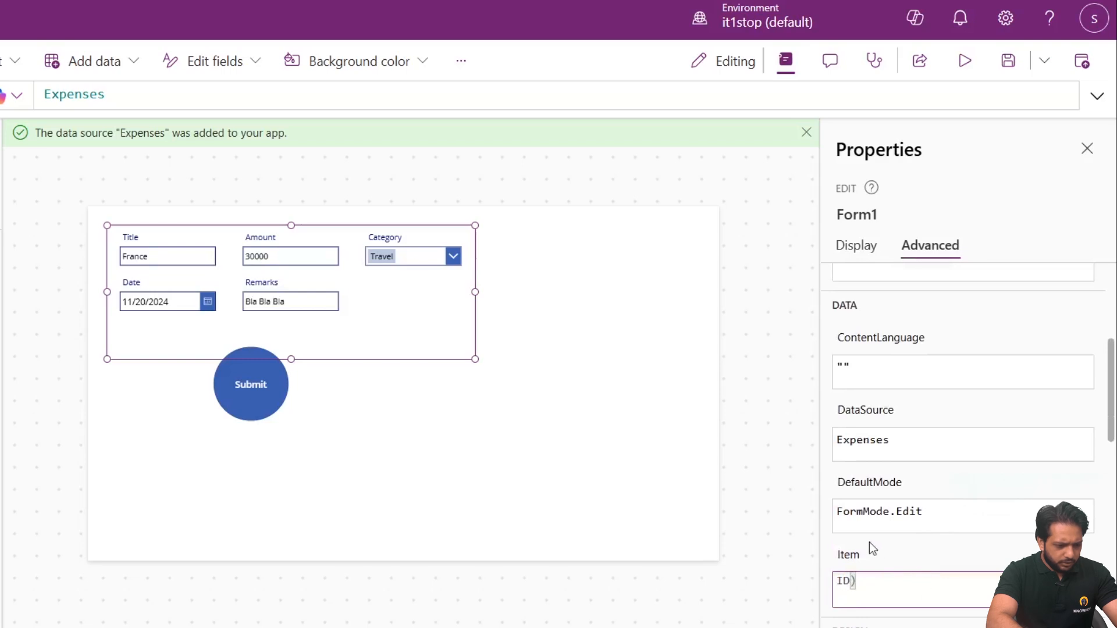
pyautogui.click(854, 556)
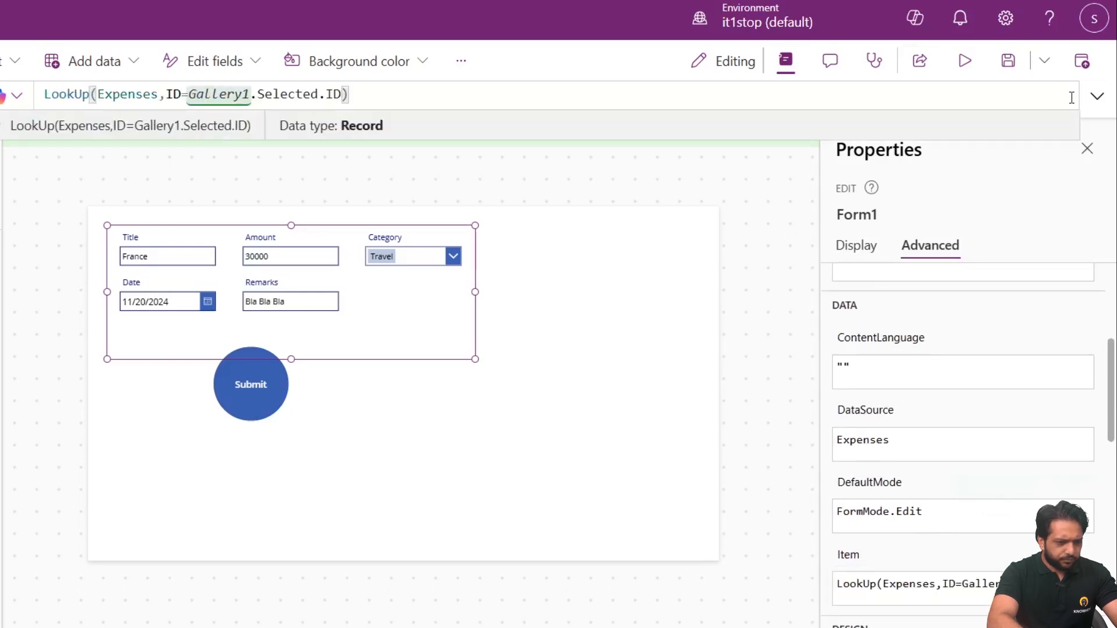
pyautogui.click(1097, 96)
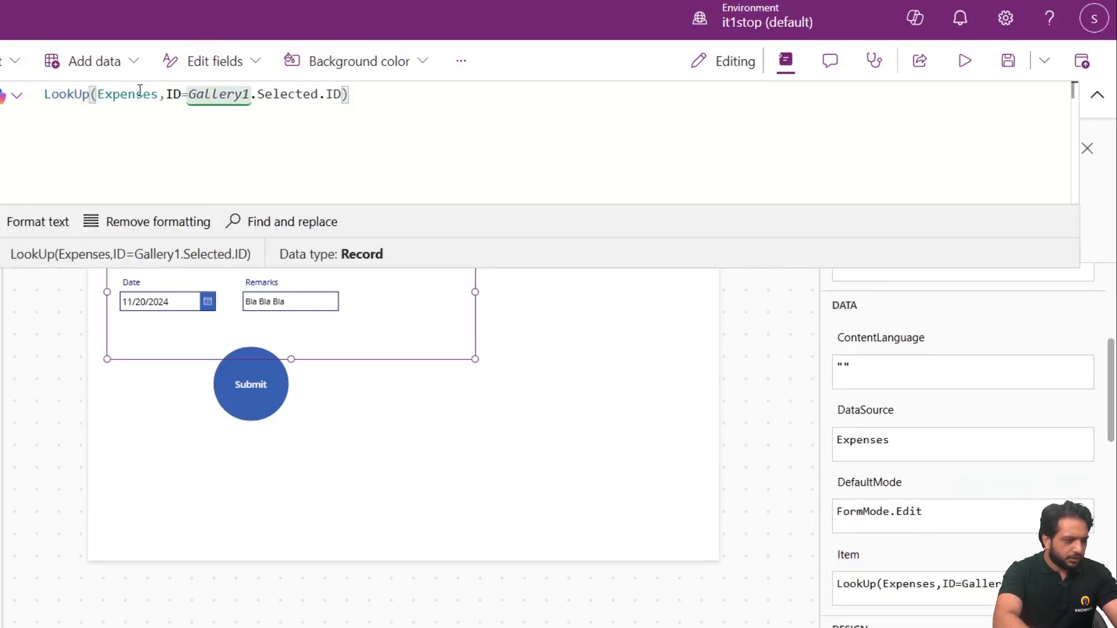
pyautogui.doubleClick(100, 94)
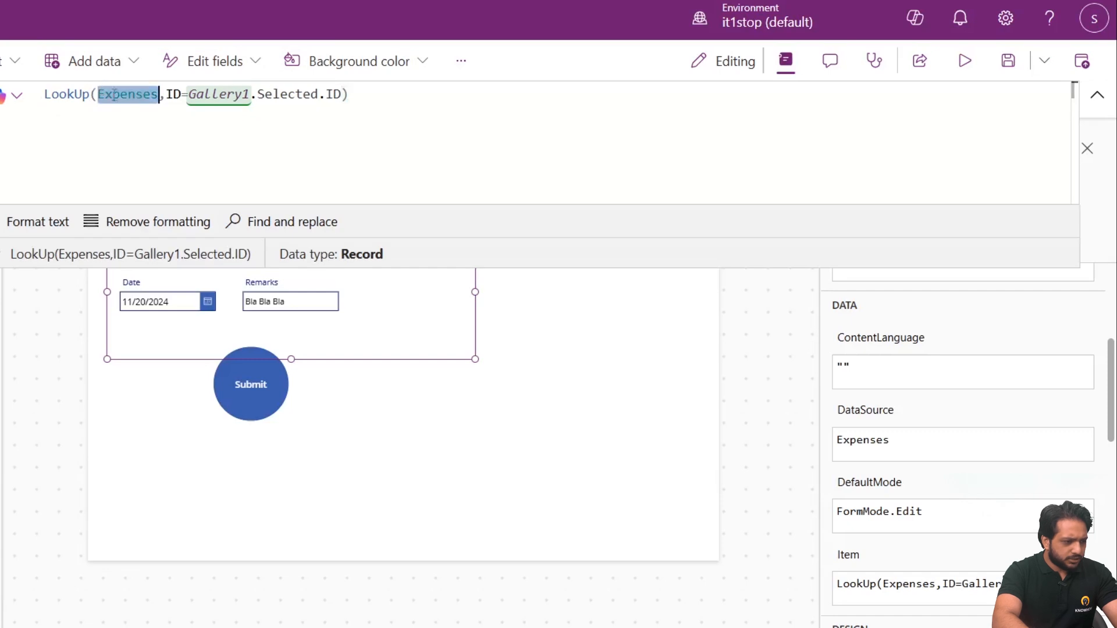
pyautogui.click(176, 94)
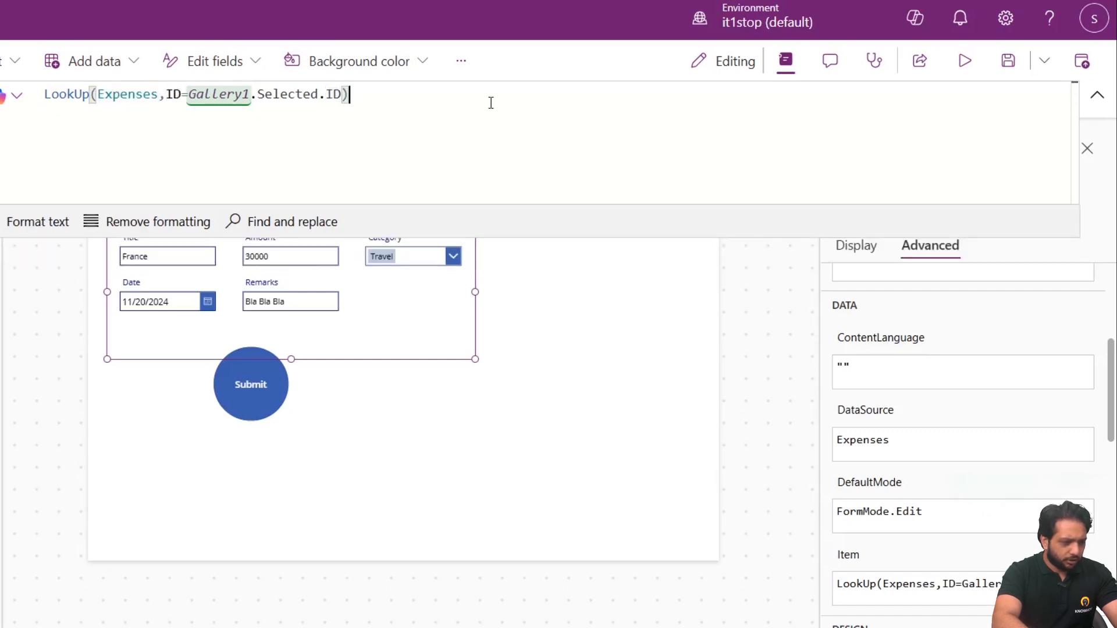
pyautogui.click(1097, 95)
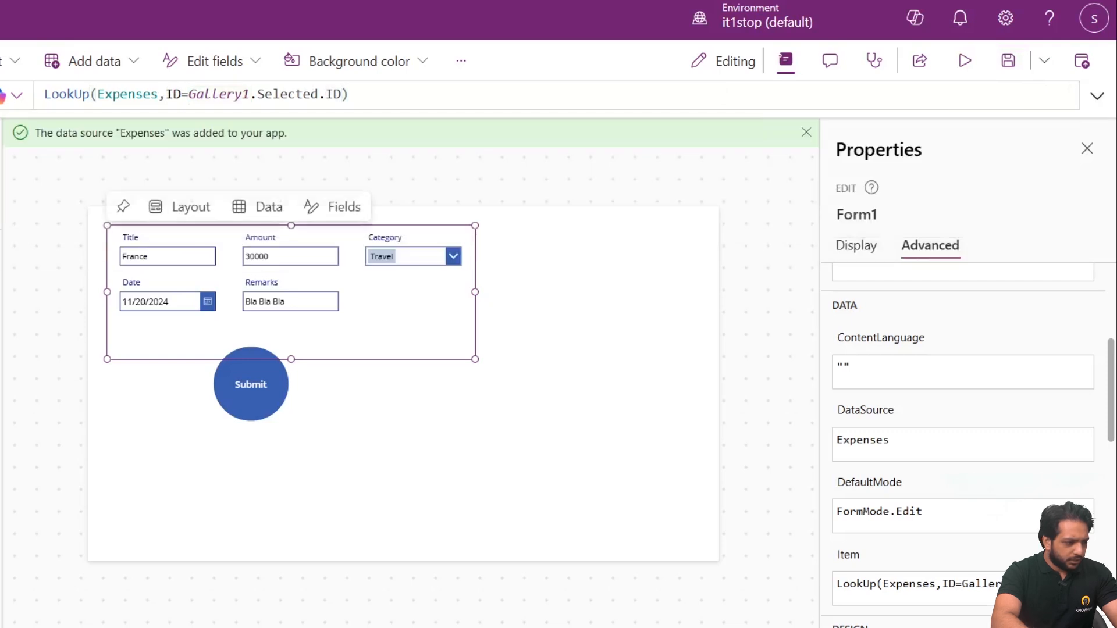
# - Go to the AllExpenses screen and show the advanced properties of the gallery's next arrow icon
pyautogui.click(250, 383)
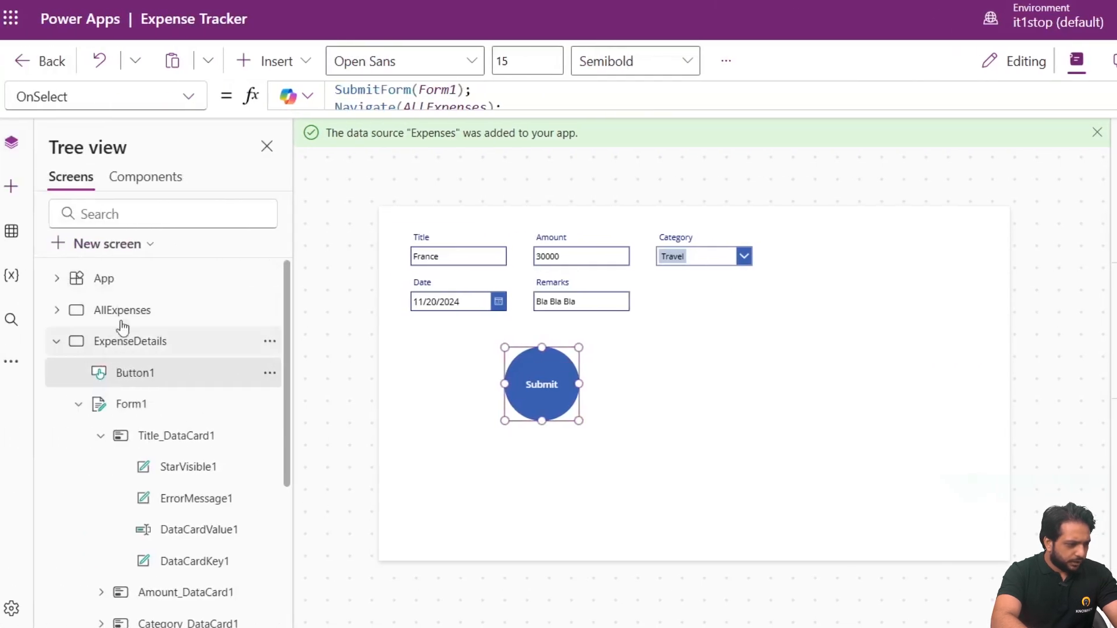
pyautogui.click(124, 312)
pyautogui.click(657, 299)
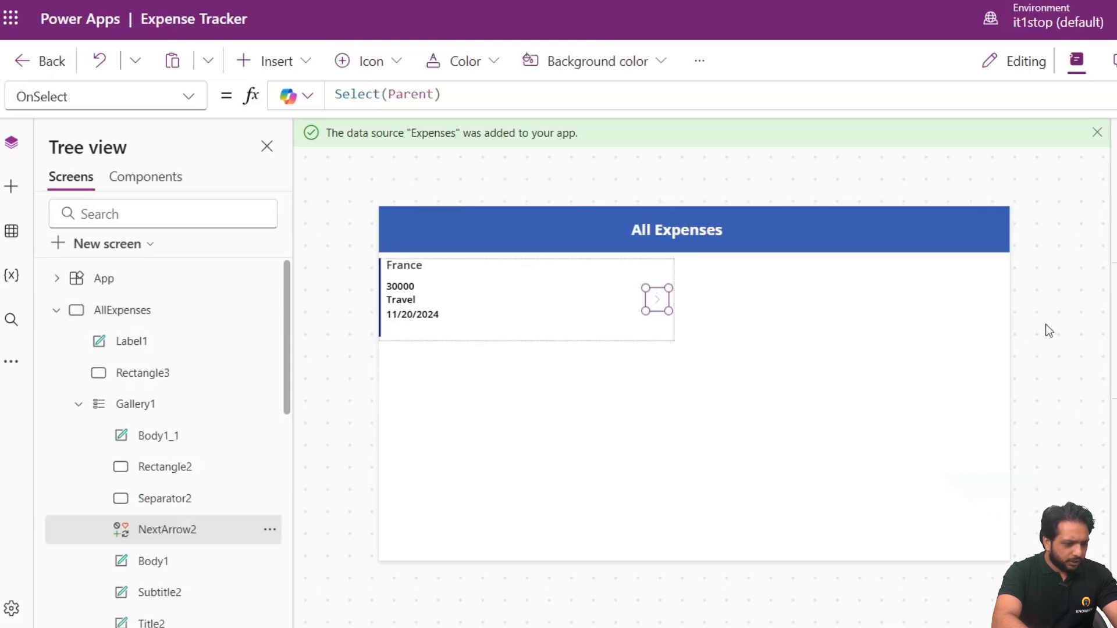
pyautogui.click(1084, 296)
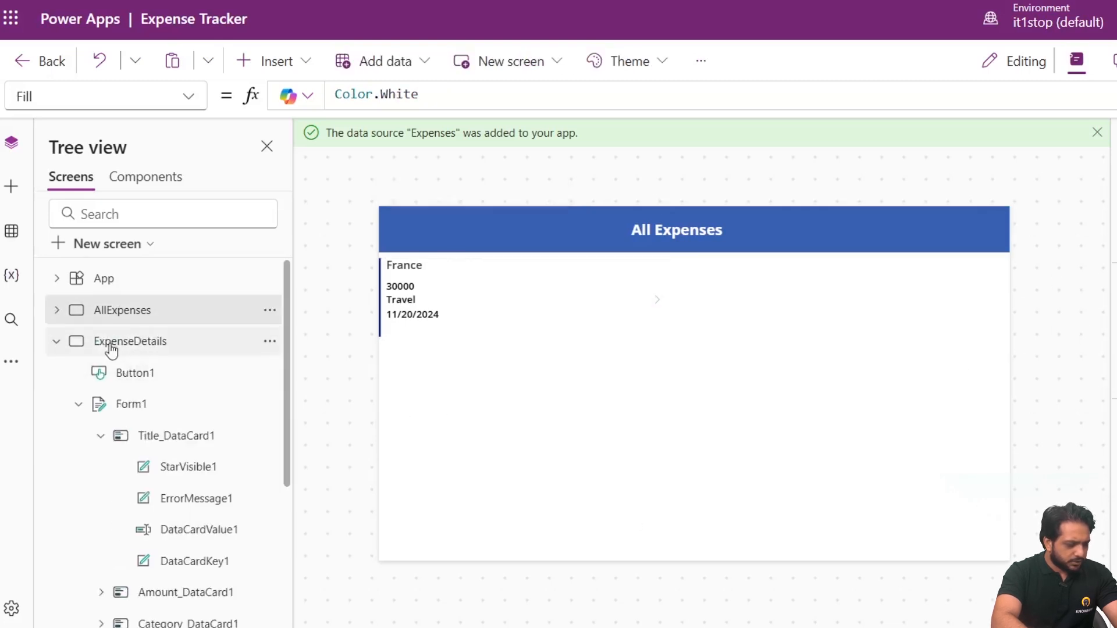
pyautogui.click(385, 266)
pyautogui.click(657, 299)
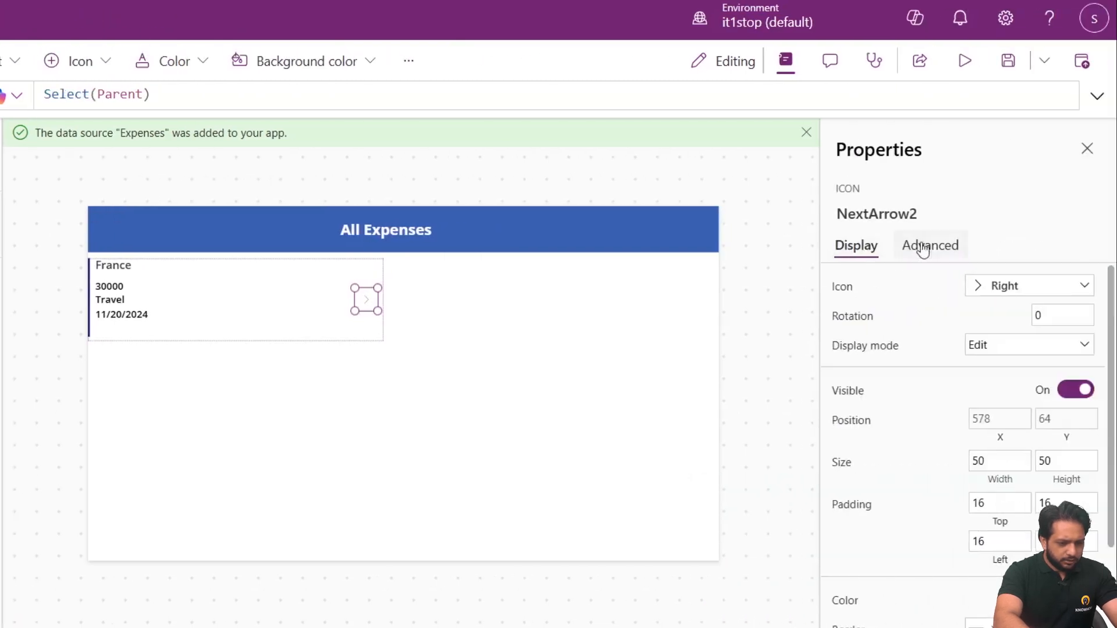
pyautogui.click(931, 250)
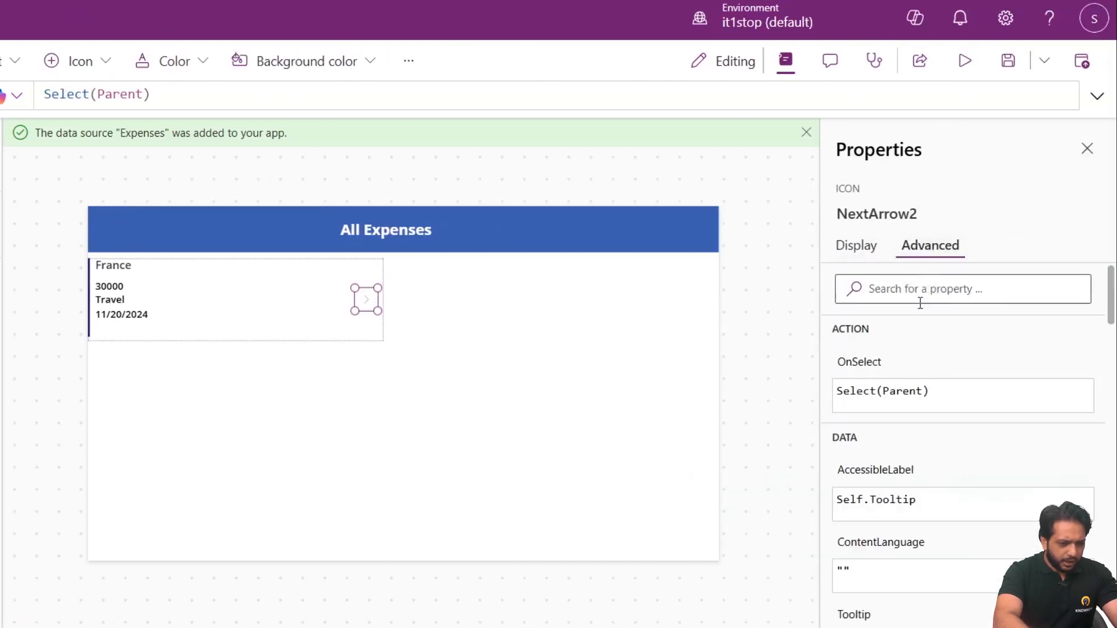
# - Extend the next arrow's OnSelect formula with a semicolon after Select(Parent) and Navigate(ExpenseDetails); on a second line
pyautogui.click(873, 388)
pyautogui.press('End')
pyautogui.write(';')
pyautogui.hotkey('shift', 'Return')
pyautogui.write('Navigate')
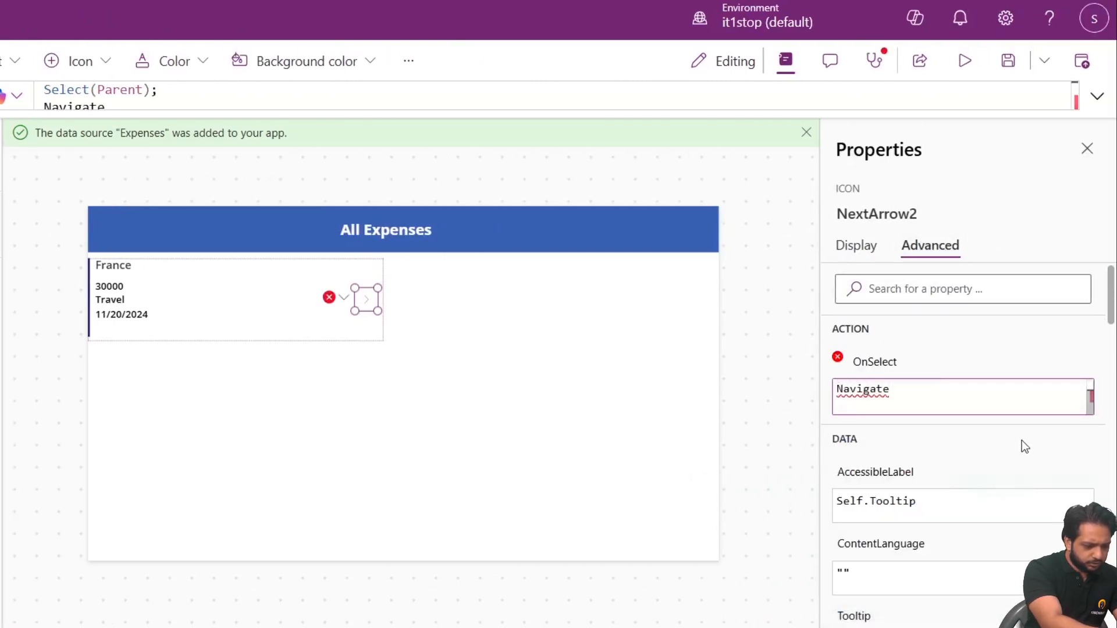
pyautogui.write('(E')
pyautogui.press('Tab')
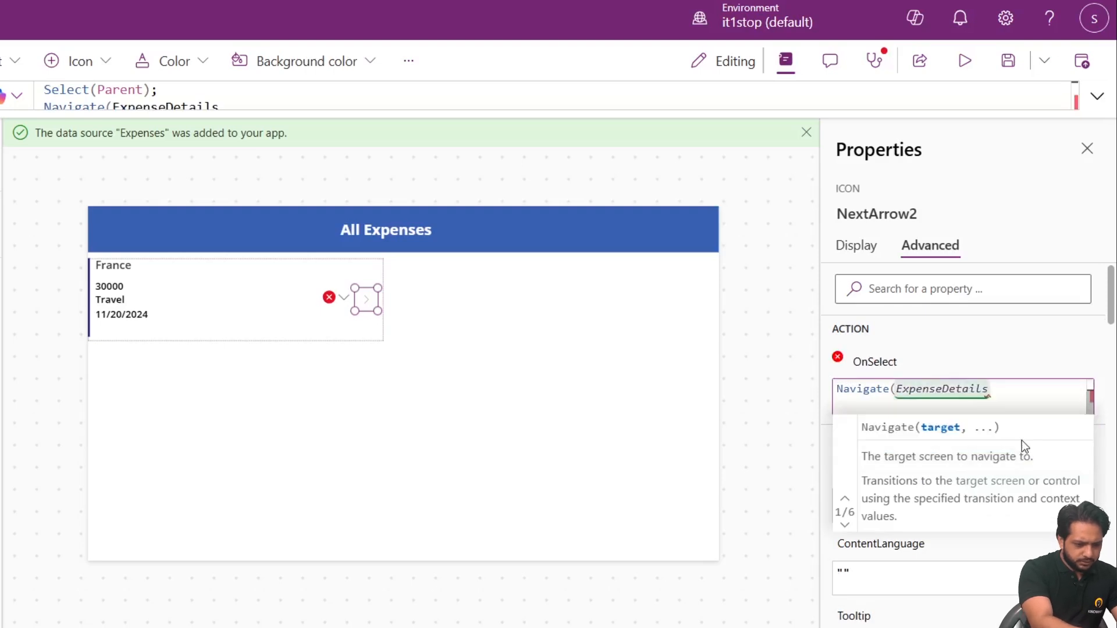
pyautogui.write(');')
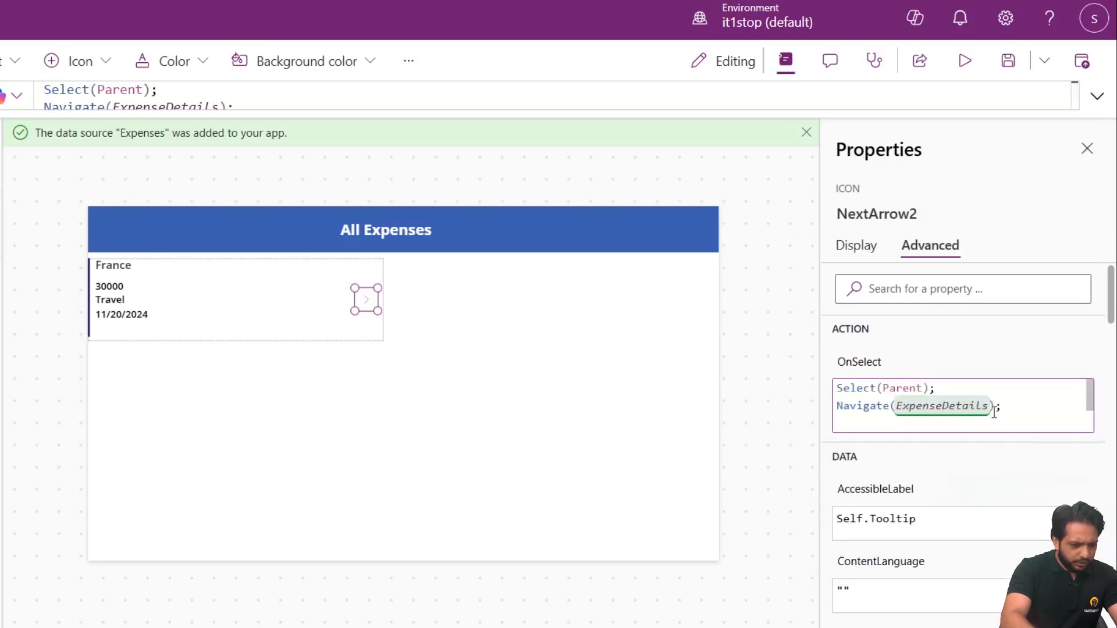
# - Add Set(varform,"Edit"); on a third line of the next arrow's OnSelect formula
pyautogui.hotkey('shift', 'Return')
pyautogui.write('set')
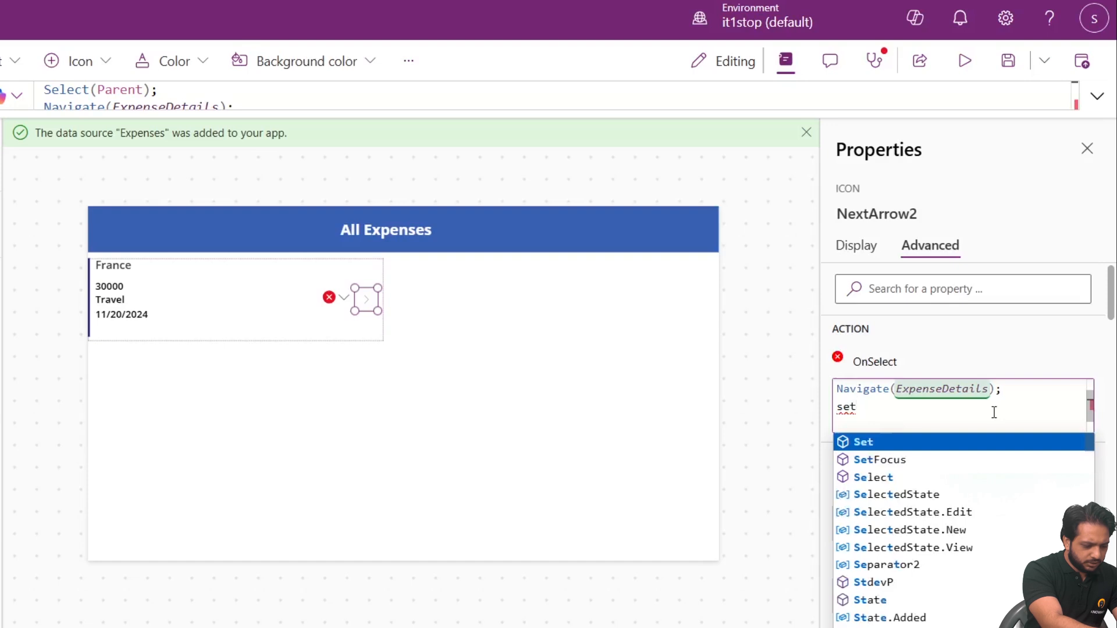
pyautogui.write('(varform,"Edit");')
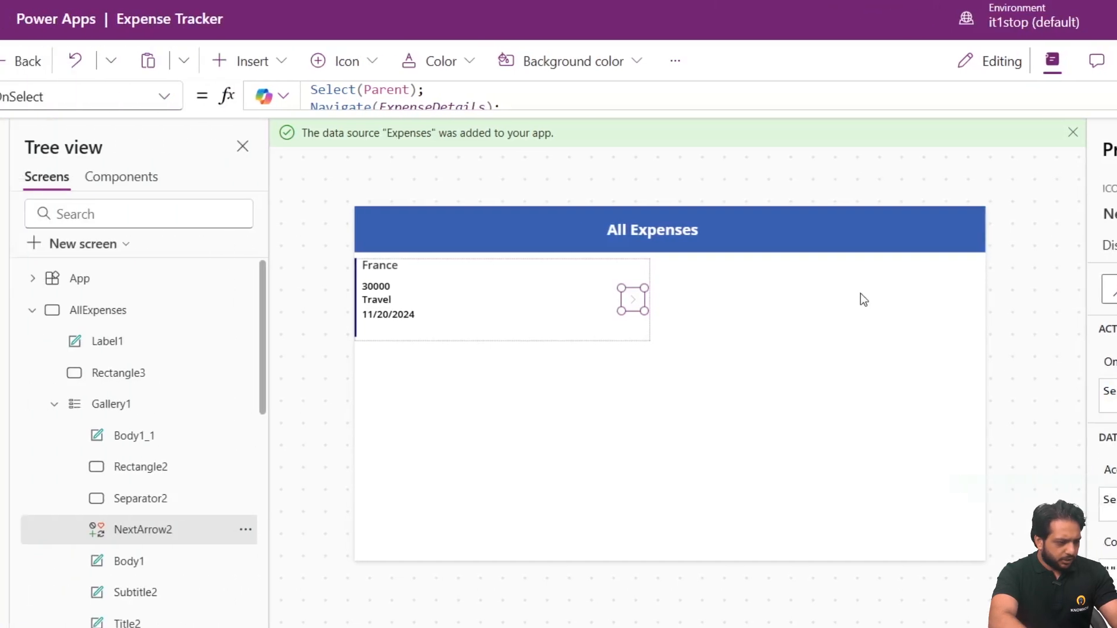
# - Insert an Add icon at the right end of the All Expenses header and color it white
pyautogui.click(860, 300)
pyautogui.click(11, 186)
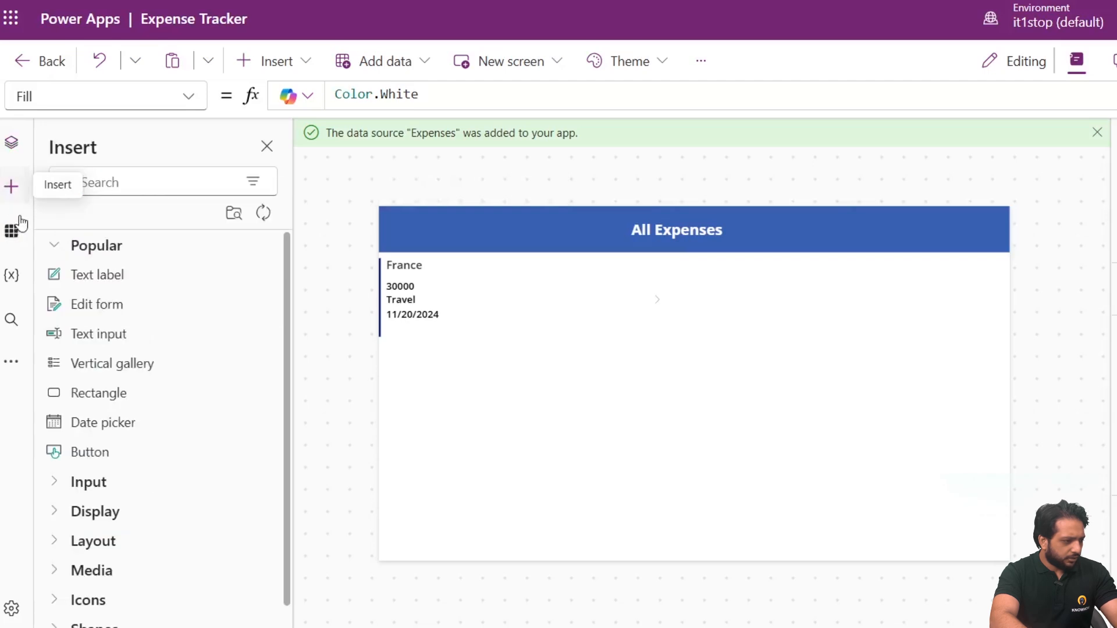
pyautogui.click(125, 190)
pyautogui.write('Add')
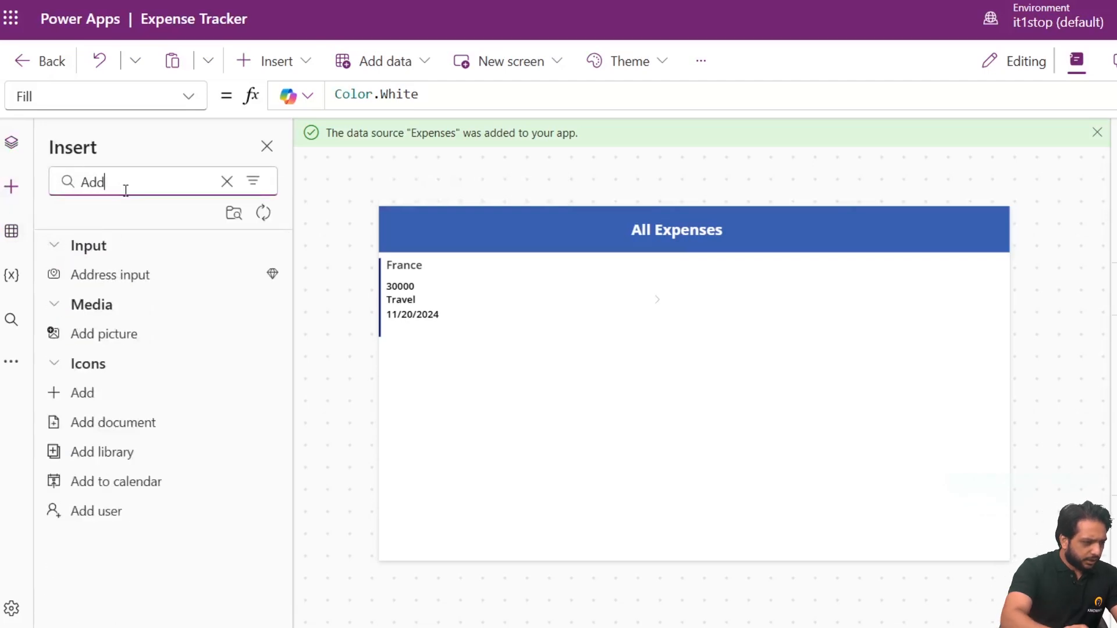
pyautogui.click(88, 396)
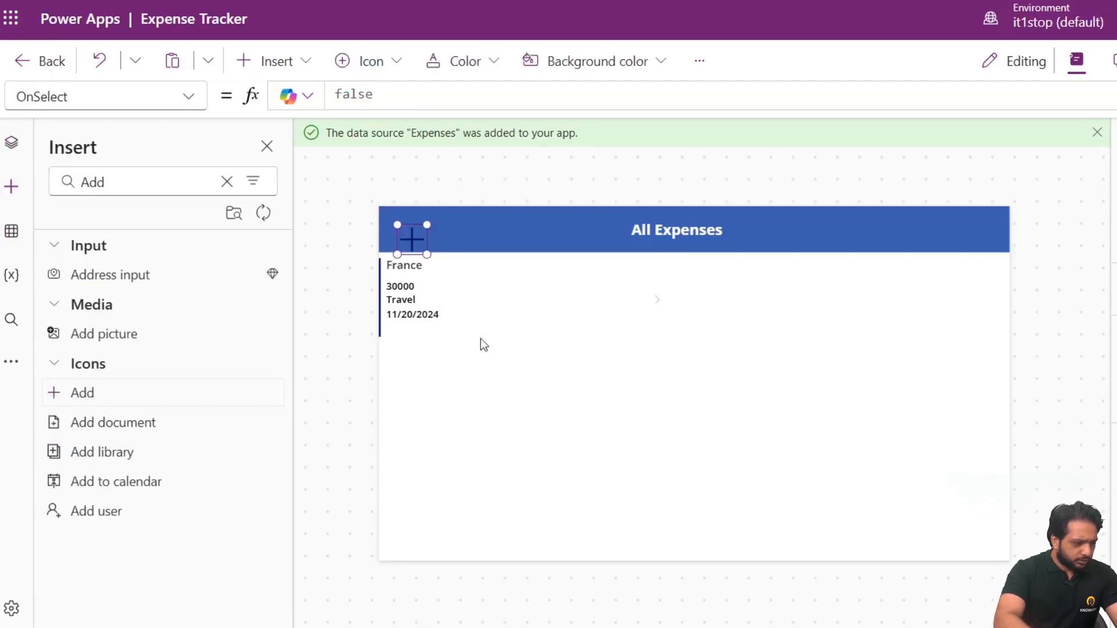
pyautogui.moveTo(419, 241); pyautogui.dragTo(974, 230)
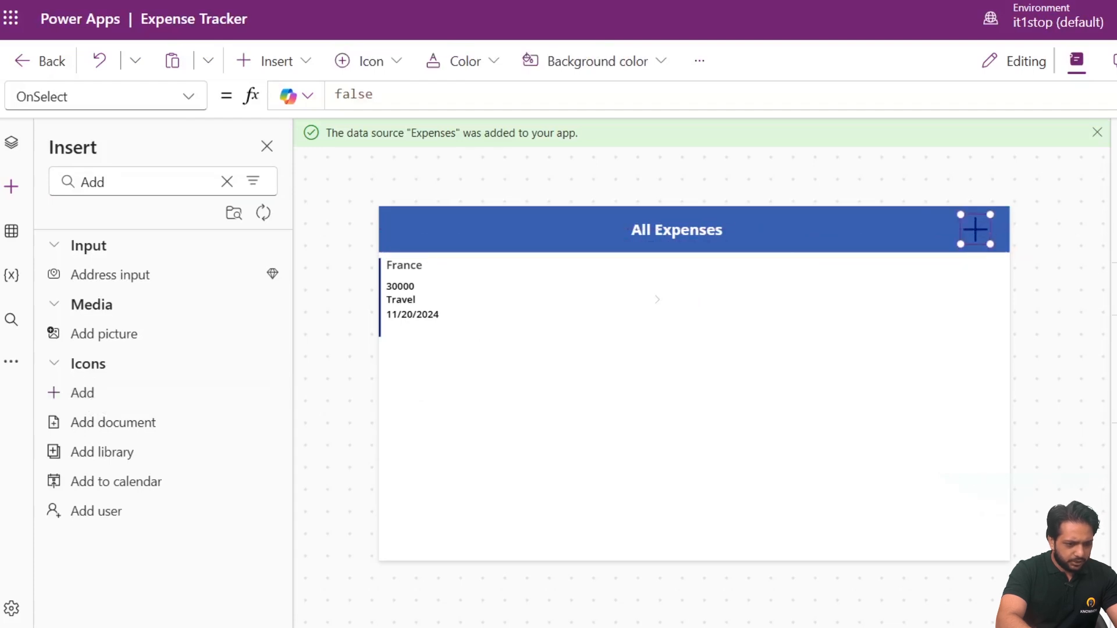
pyautogui.click(1029, 431)
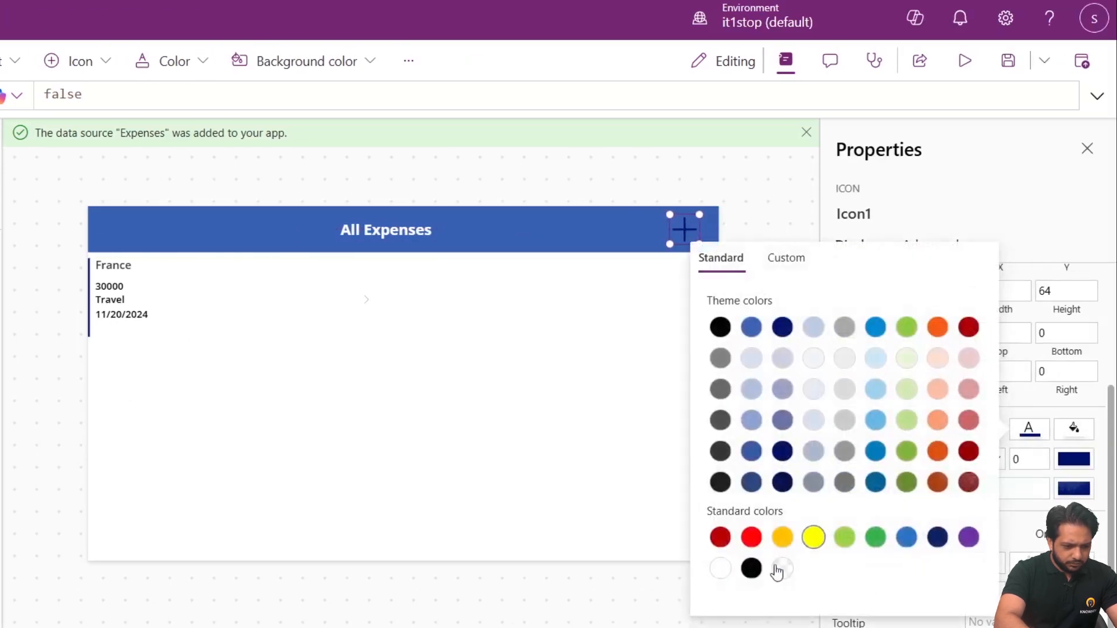
pyautogui.click(994, 198)
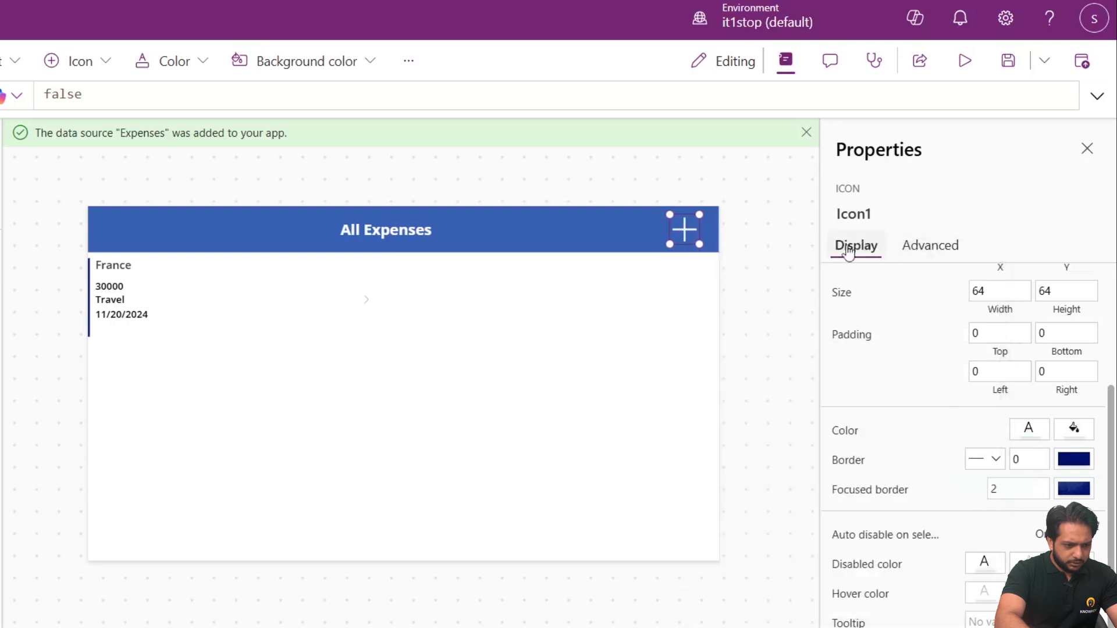
# - Replace the Add icon's OnSelect formula with Navigate(ExpenseDetails);
pyautogui.click(930, 245)
pyautogui.scroll(4, 872, 394)
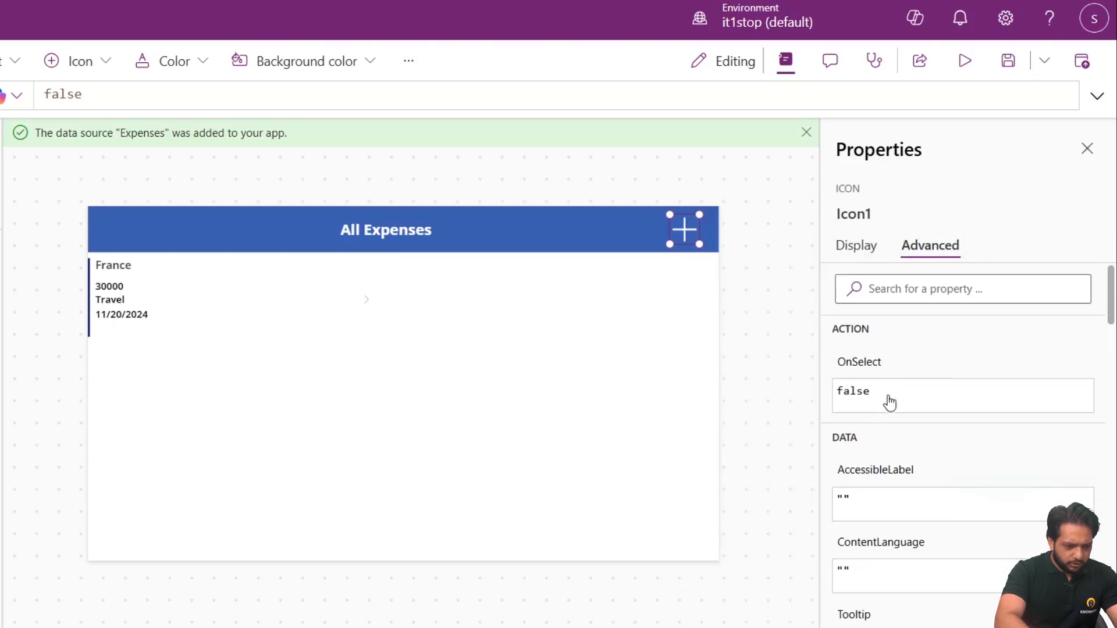
pyautogui.click(870, 384)
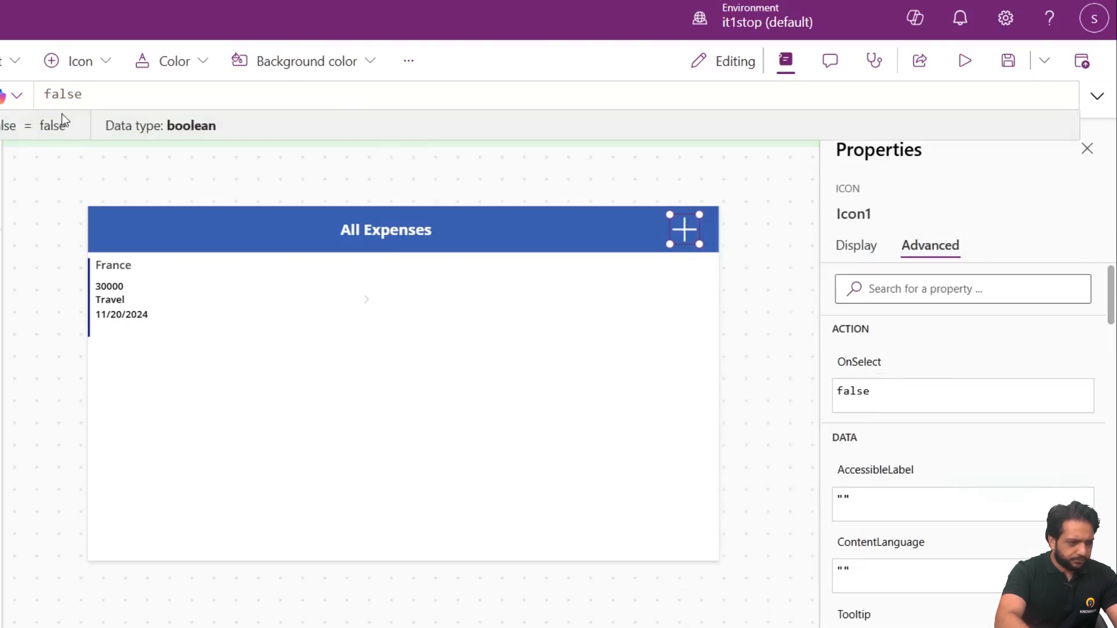
pyautogui.doubleClick(70, 95)
pyautogui.write('Navigate(expe')
pyautogui.press('Tab')
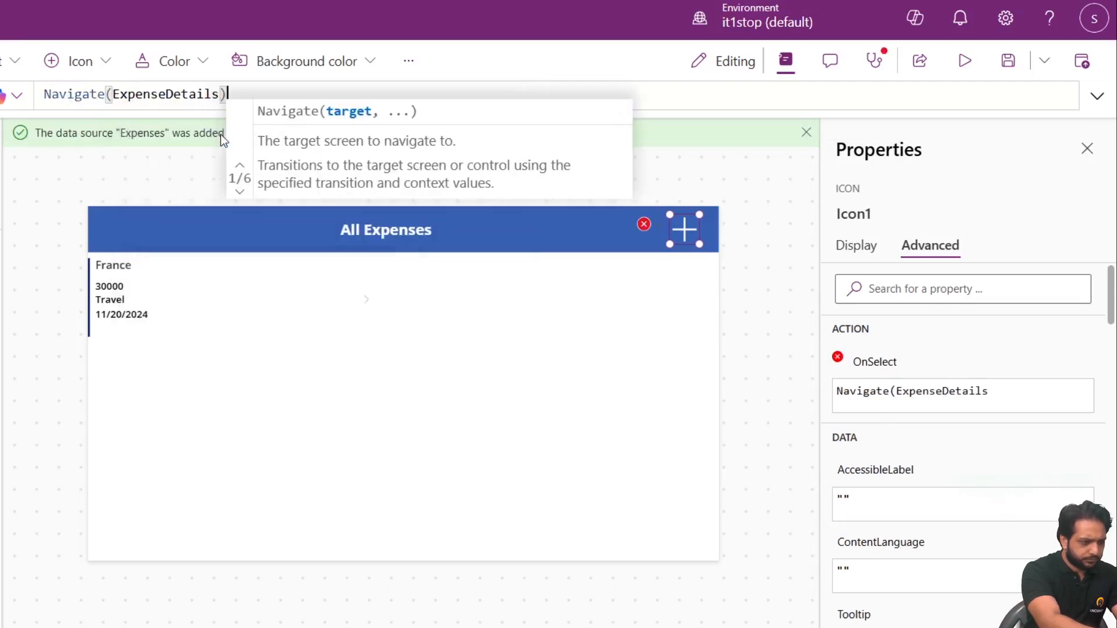
pyautogui.write(');')
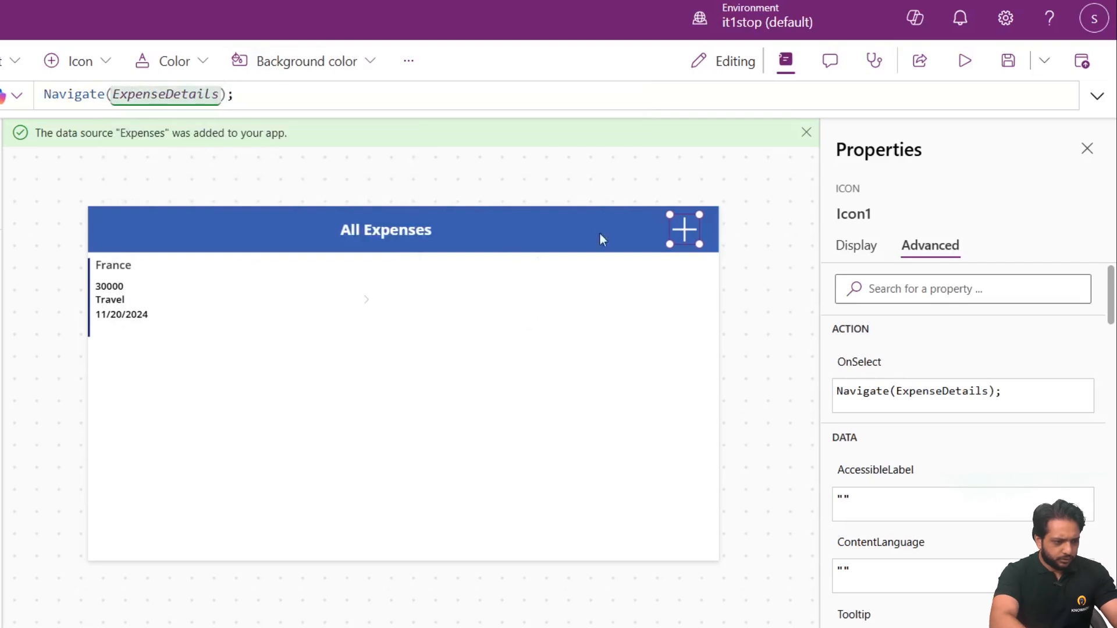
# - Add Set(varform,"New"); on a second line of the Add icon's OnSelect formula
pyautogui.click(1024, 393)
pyautogui.click(267, 100)
pyautogui.hotkey('shift', 'Return')
pyautogui.write('sert')
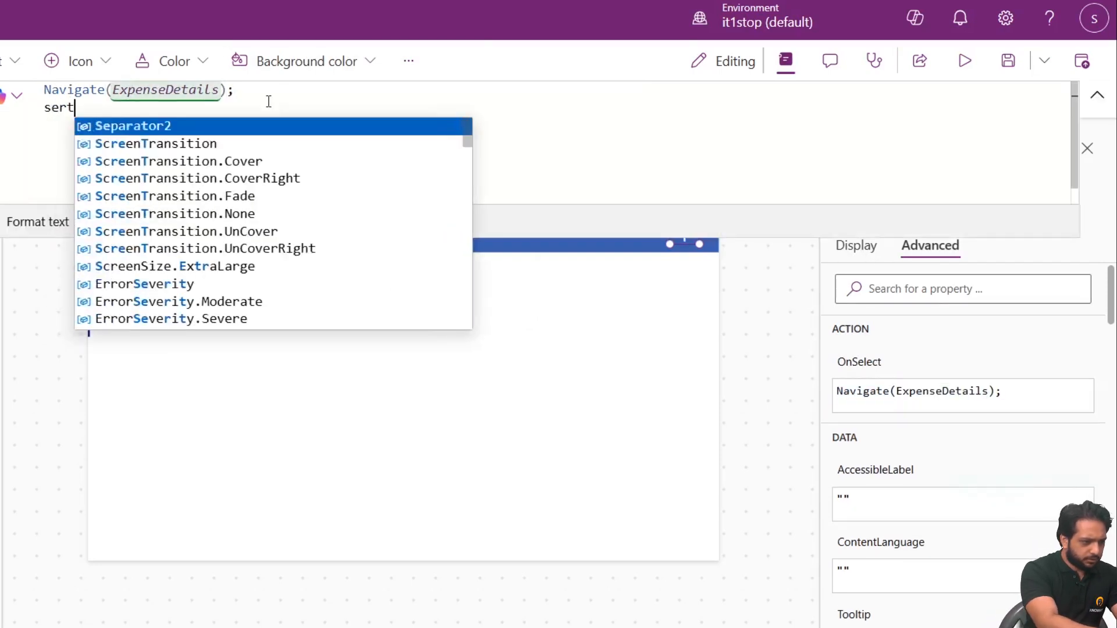
pyautogui.press('BackSpace')
pyautogui.press('BackSpace')
pyautogui.write('t(var')
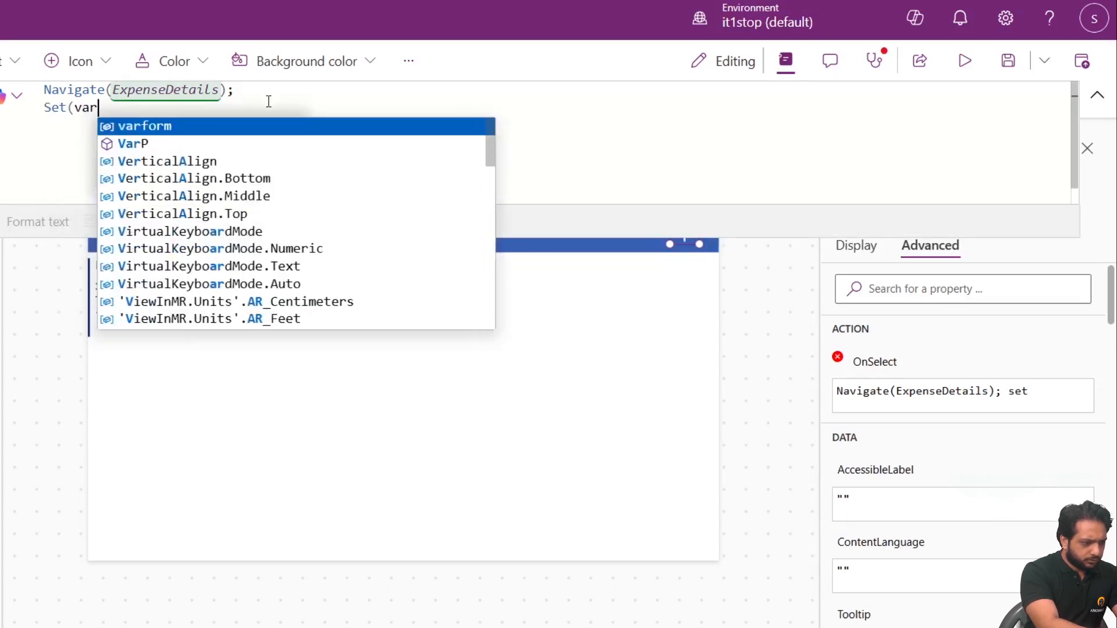
pyautogui.write('form,')
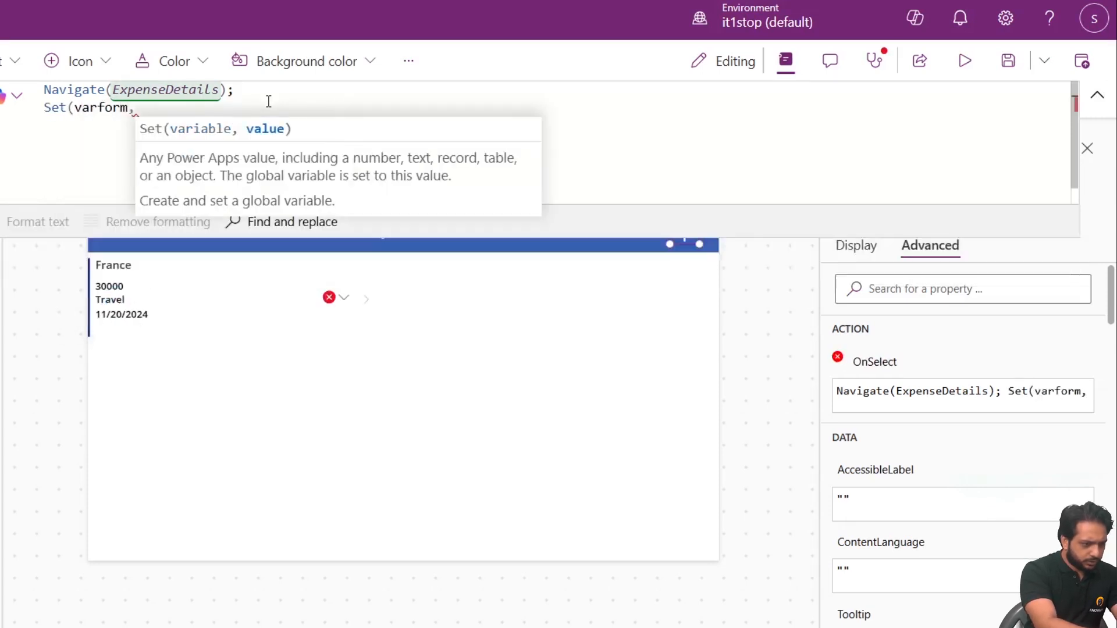
pyautogui.write('""')
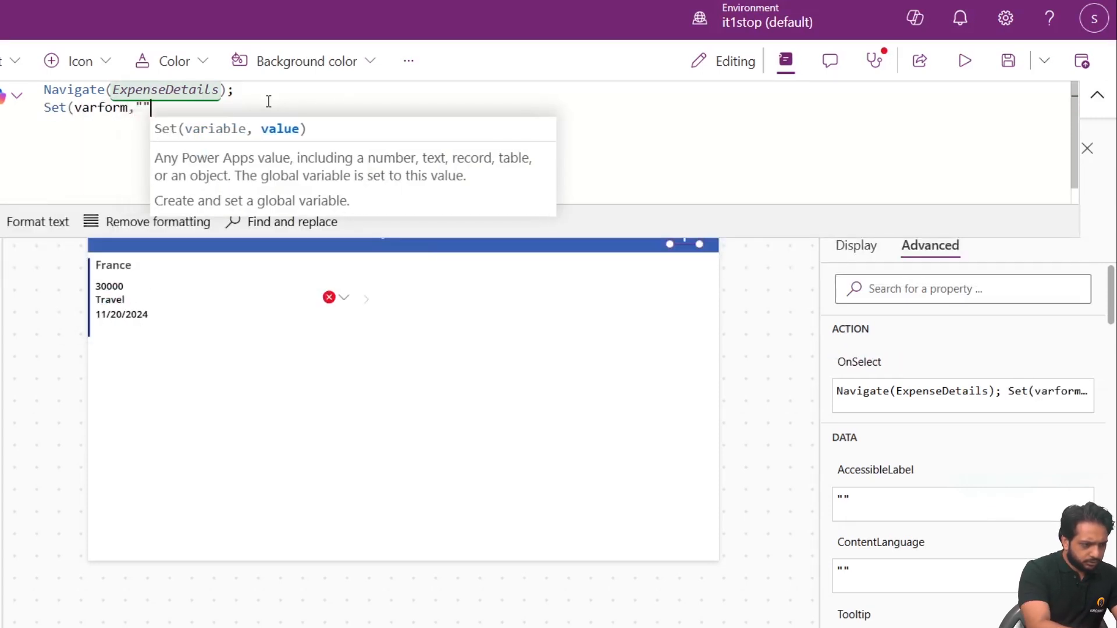
pyautogui.write('New");')
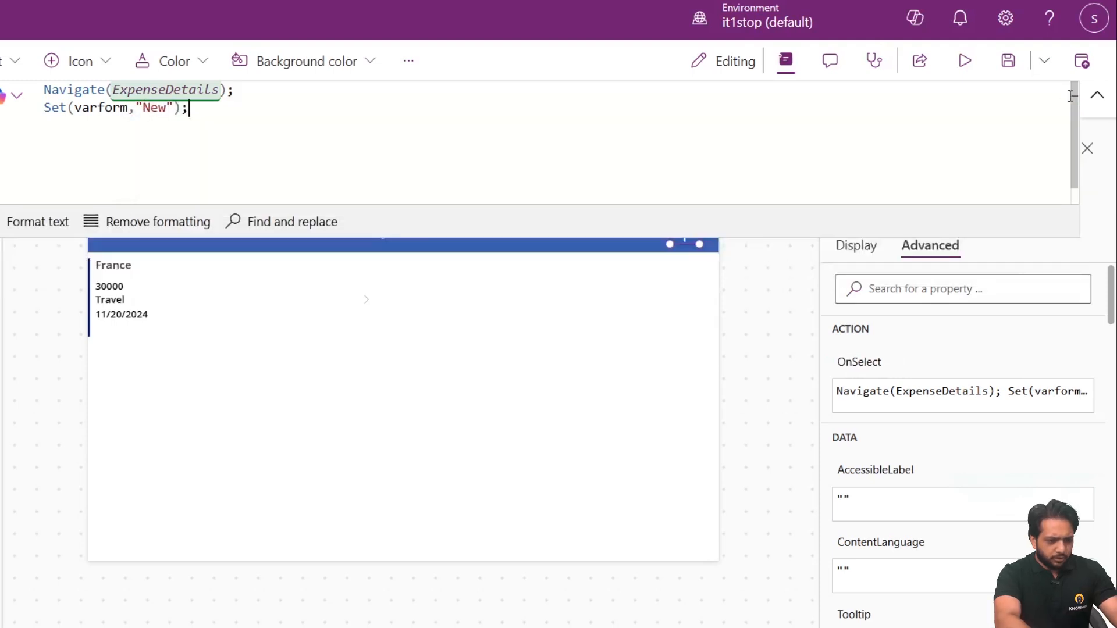
# - Collapse the AllExpenses tree node, open the ExpenseDetails screen and select its form
pyautogui.click(1097, 95)
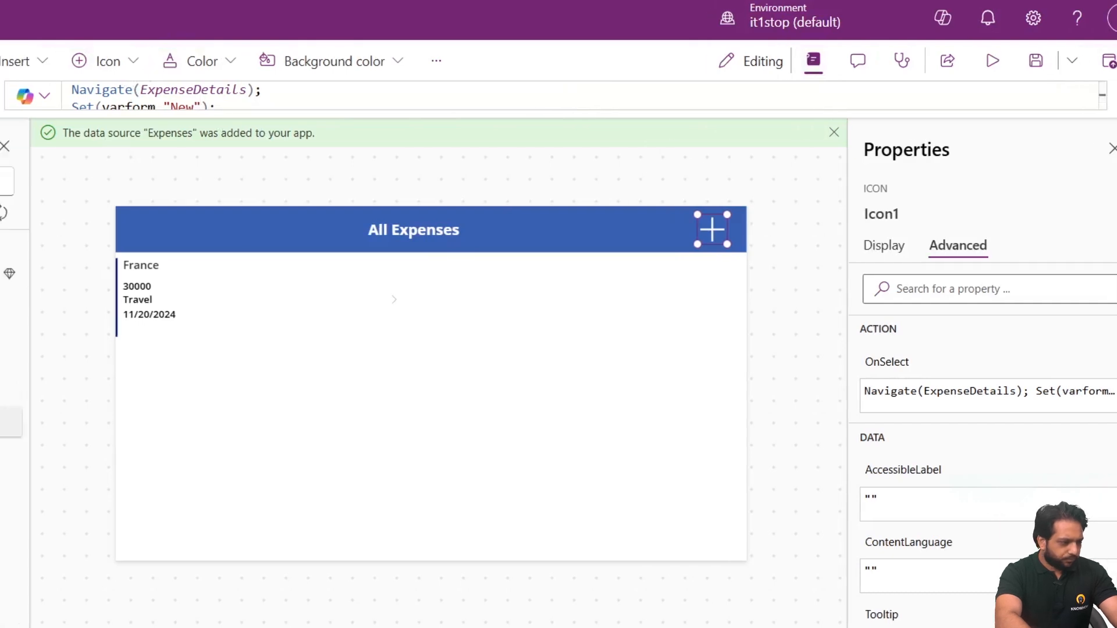
pyautogui.click(11, 143)
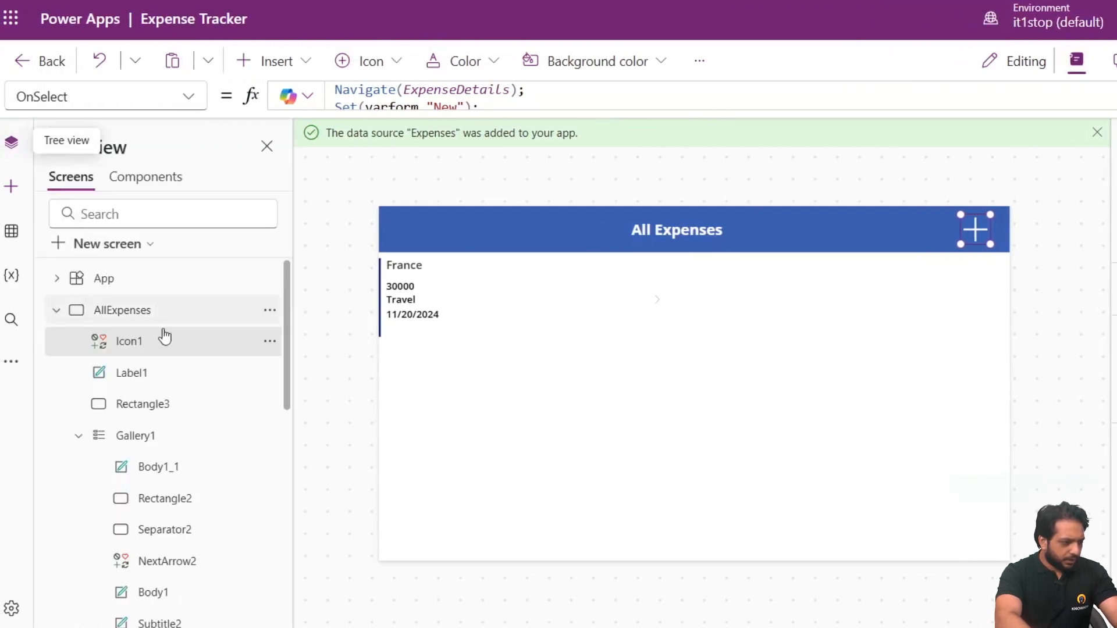
pyautogui.click(56, 310)
pyautogui.click(131, 349)
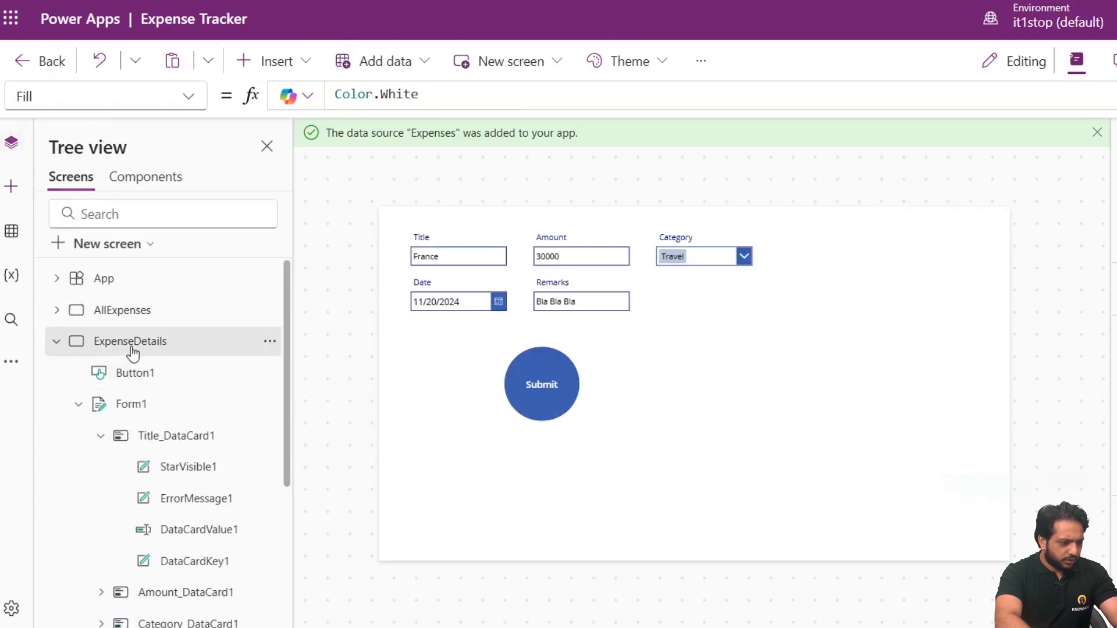
pyautogui.click(755, 299)
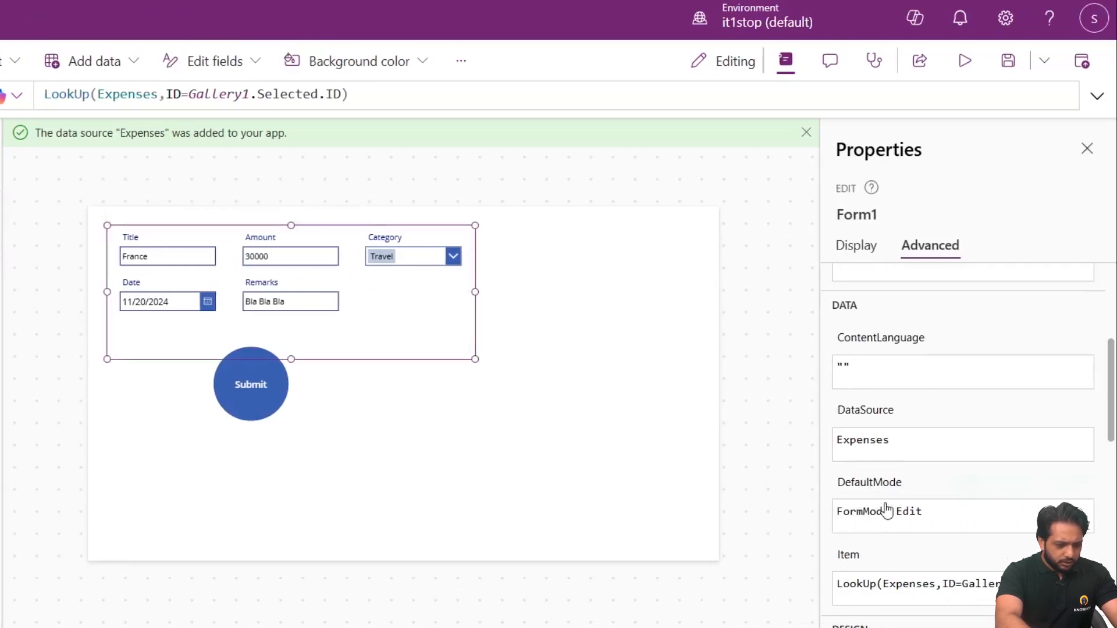
# - Replace the form's DefaultMode value with the start of a formula: If(varform="New",FormMode.New
pyautogui.click(878, 488)
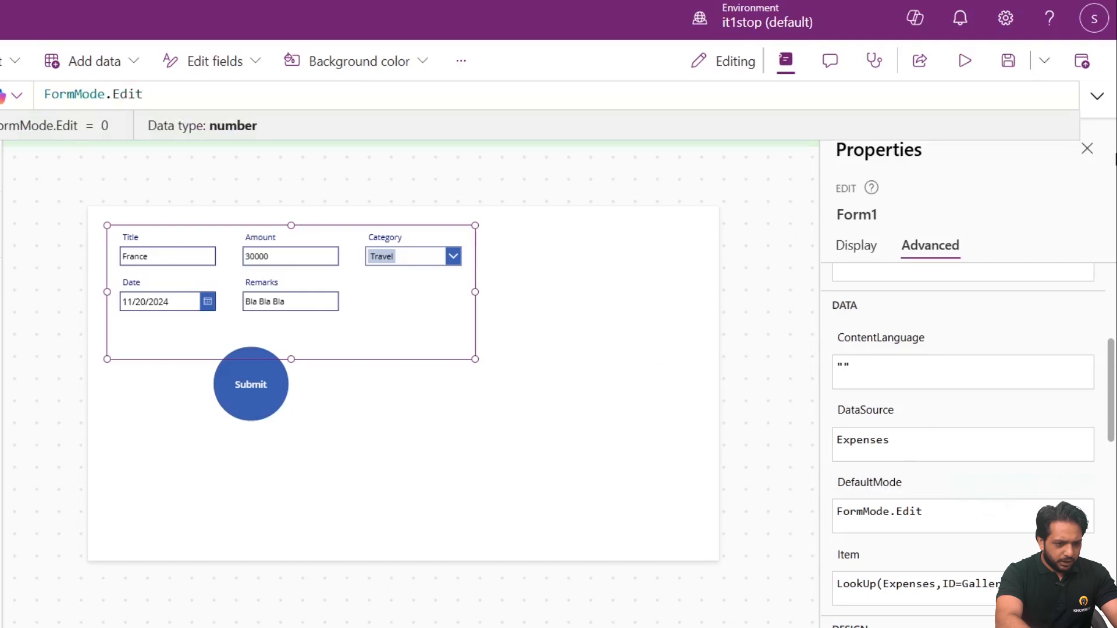
pyautogui.click(1097, 95)
pyautogui.moveTo(146, 94); pyautogui.dragTo(44, 95)
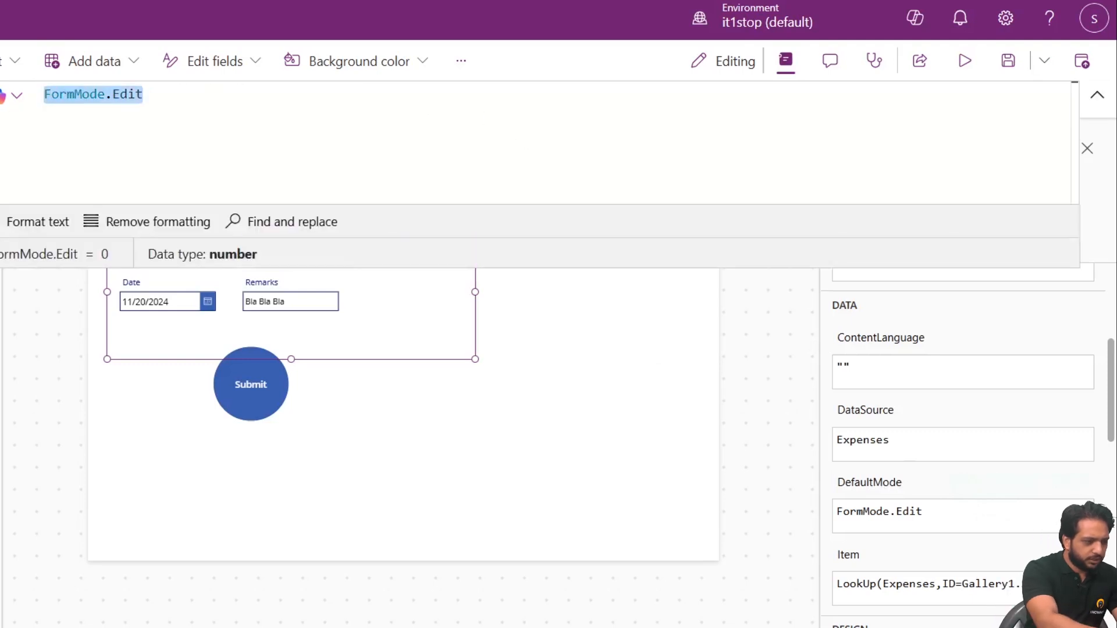
pyautogui.write('If(var')
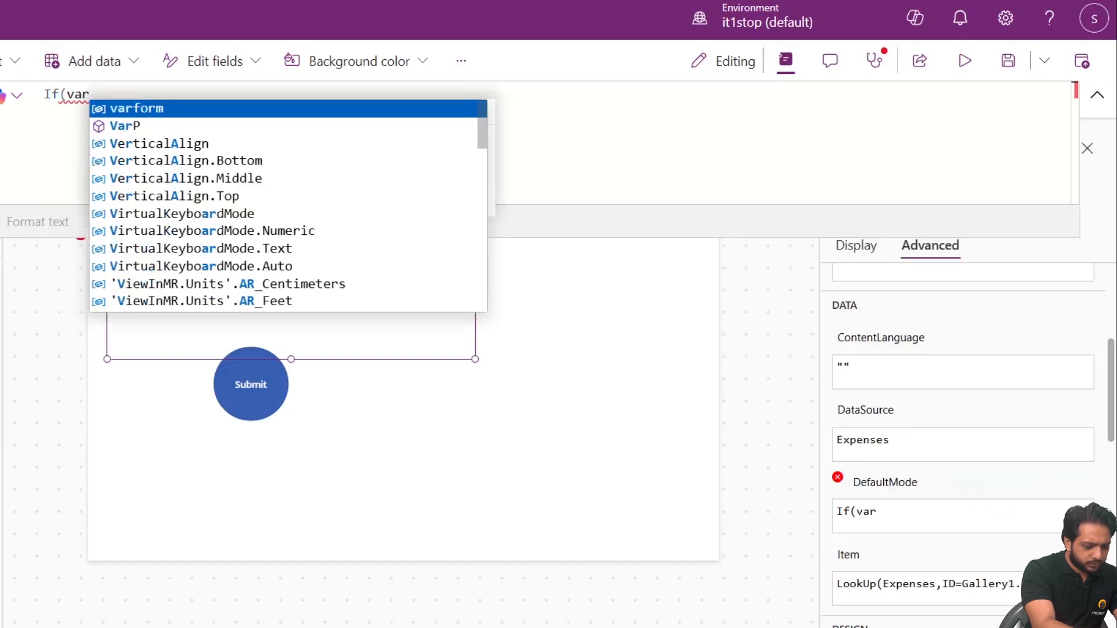
pyautogui.press('Tab')
pyautogui.write('="N')
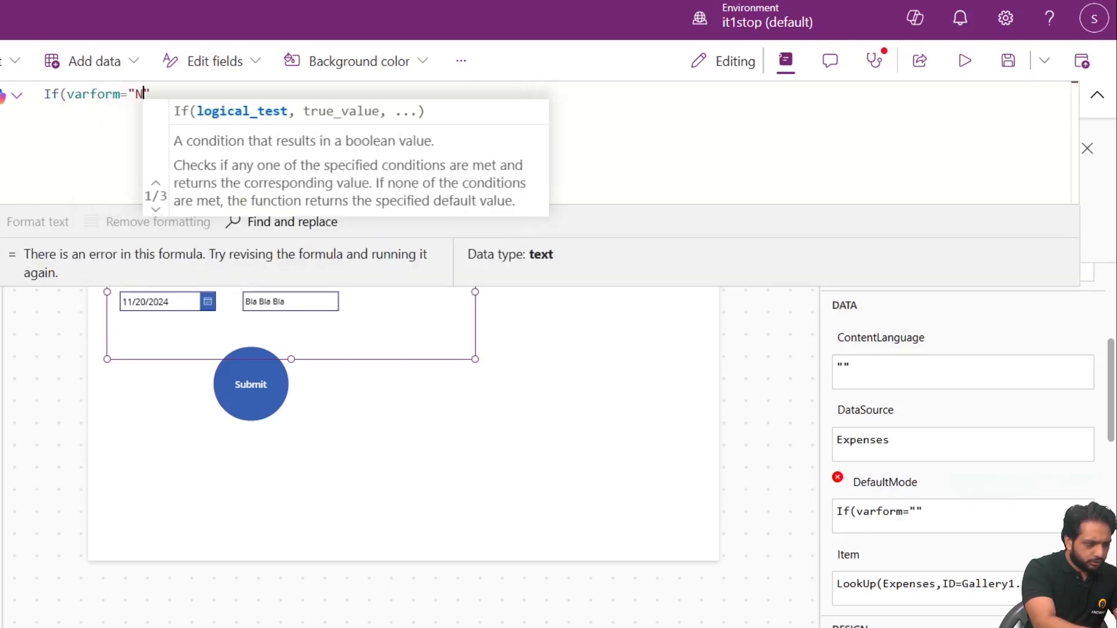
pyautogui.write('ew"')
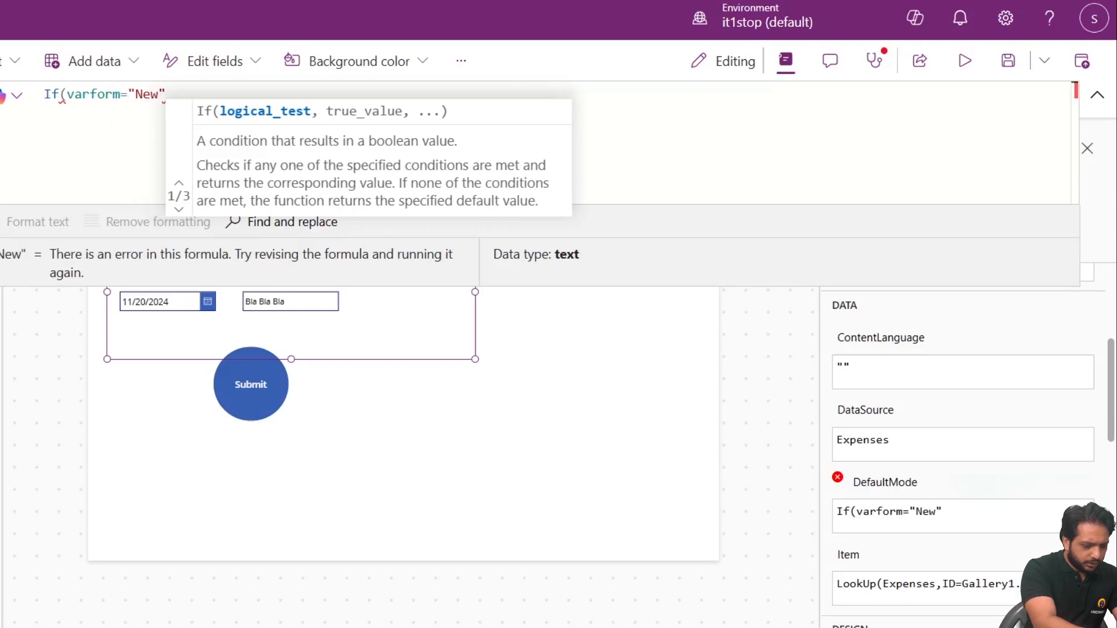
pyautogui.write(',Formod')
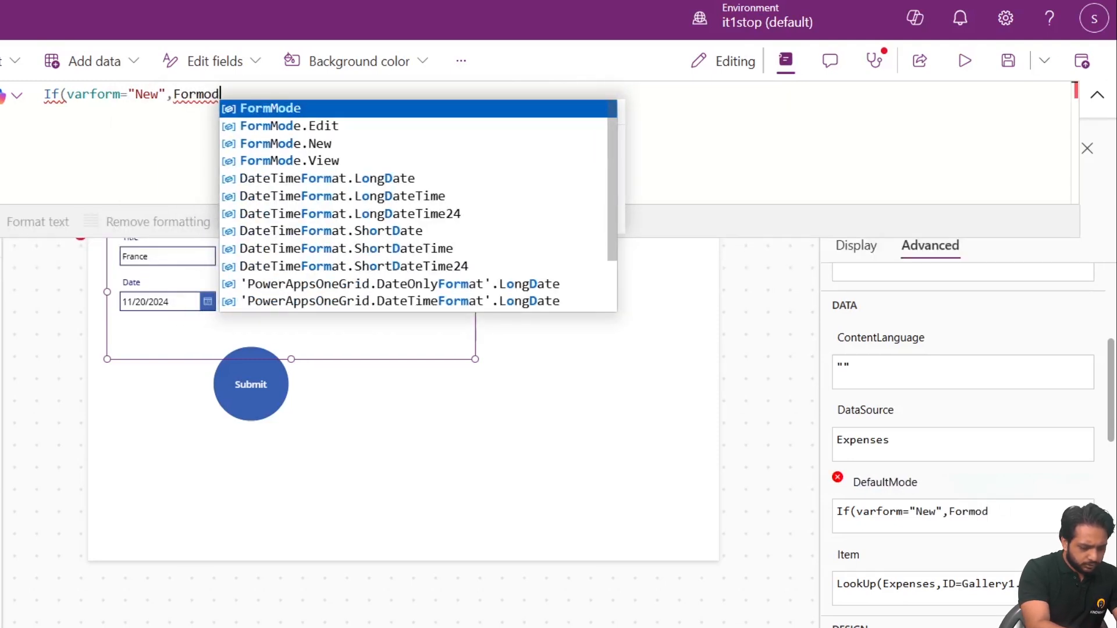
pyautogui.press('Down')
pyautogui.press('Tab')
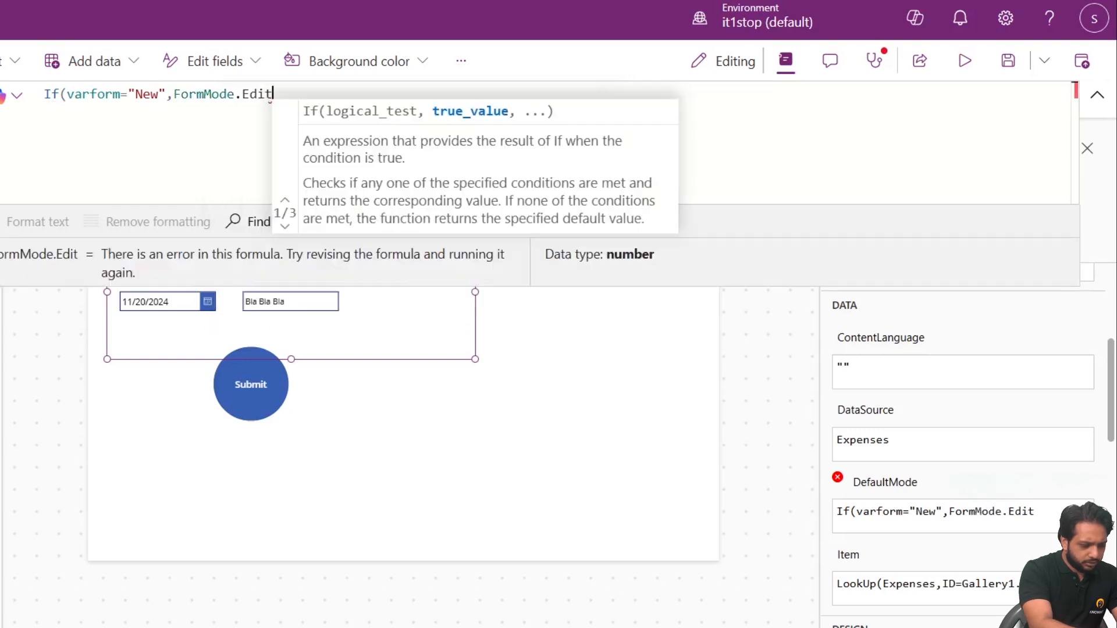
pyautogui.press('BackSpace')
pyautogui.press('BackSpace')
pyautogui.press('BackSpace')
pyautogui.press('BackSpace')
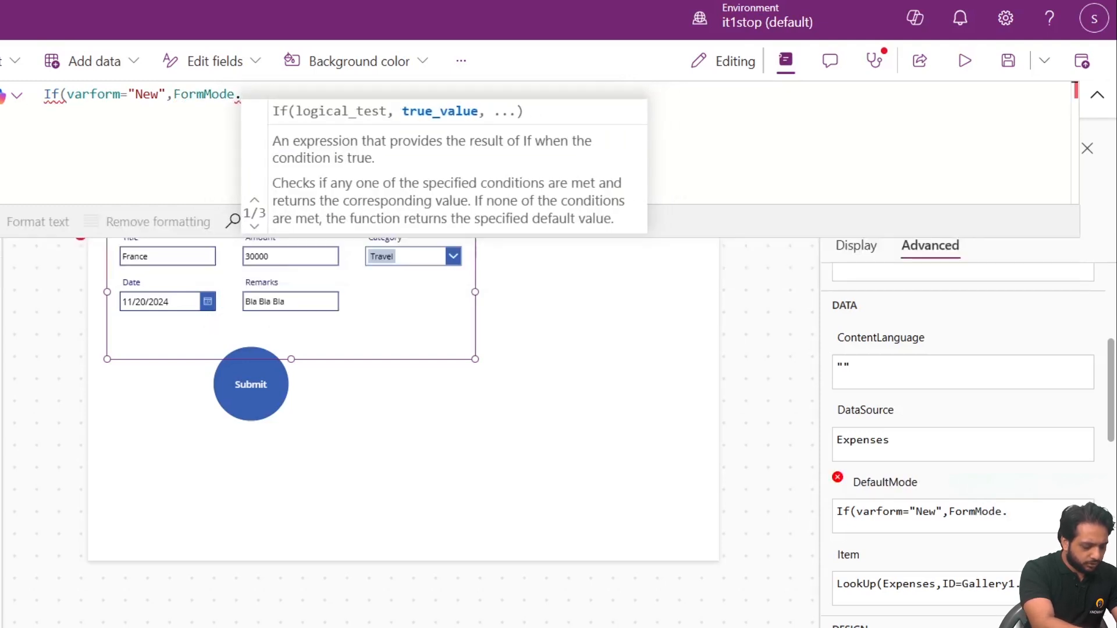
pyautogui.write('New')
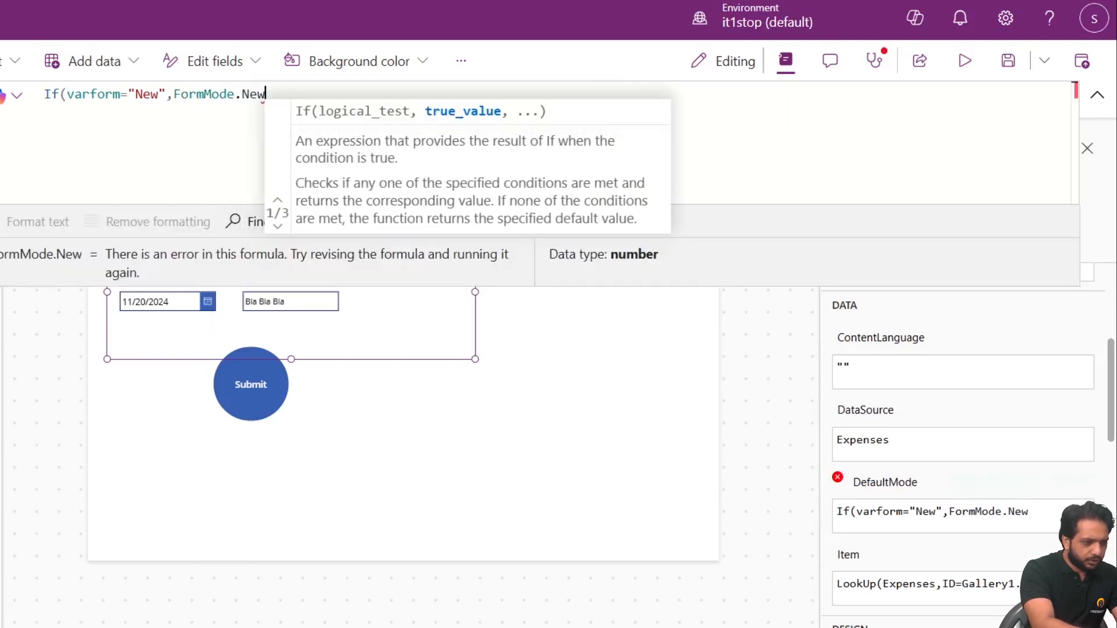
# - Complete the DefaultMode formula with a second condition: ,varform="Edit",FormMode.Edit)
pyautogui.write(',varform=E')
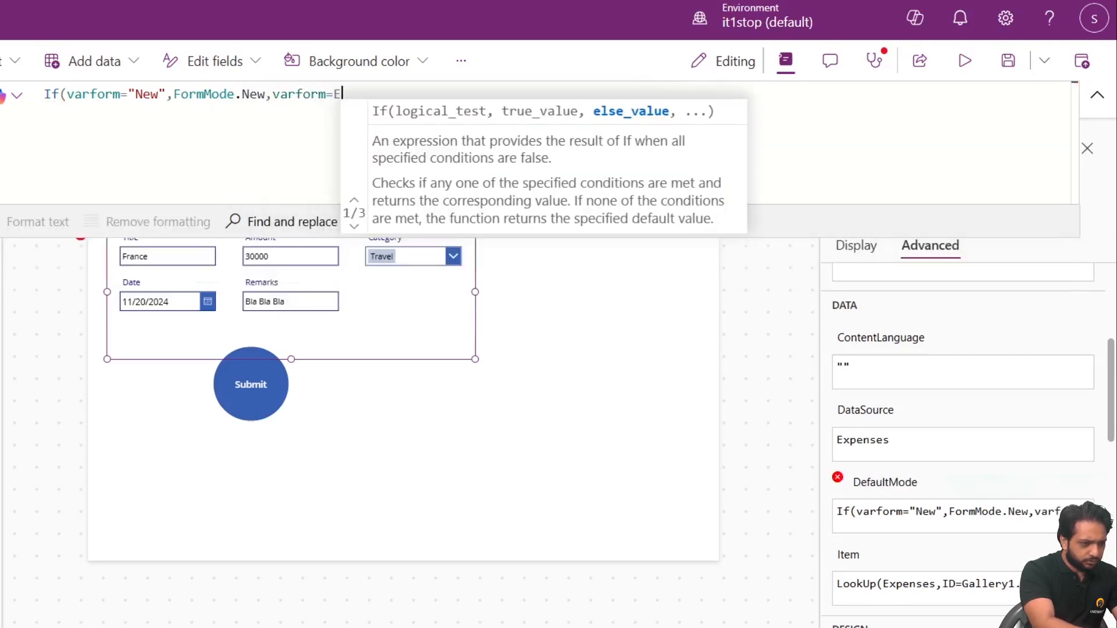
pyautogui.write('"Edot"')
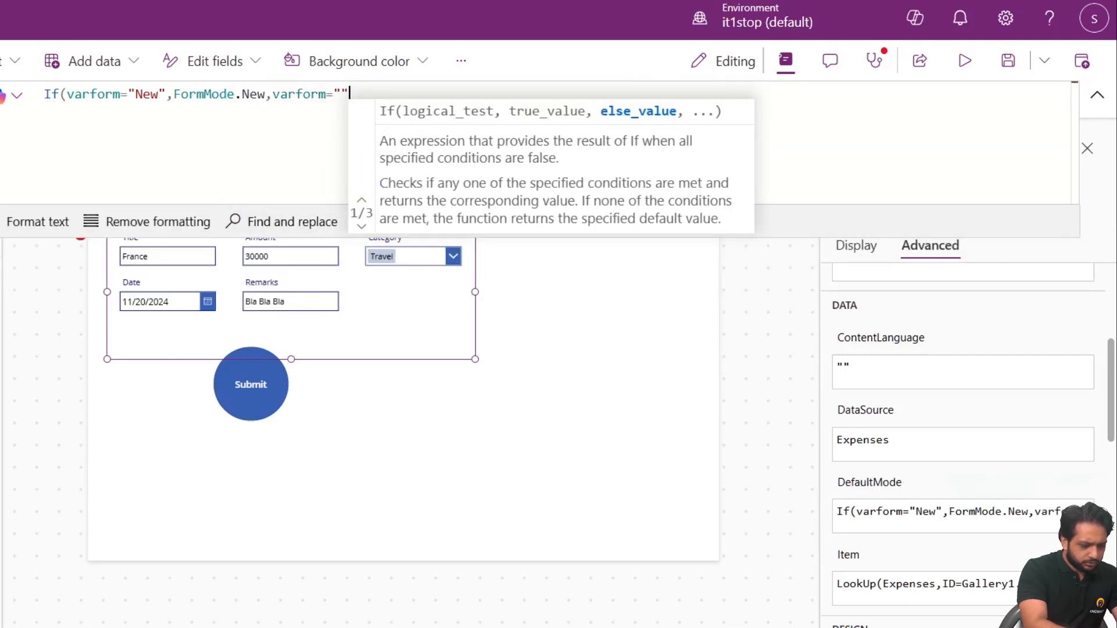
pyautogui.press('BackSpace')
pyautogui.press('BackSpace')
pyautogui.press('BackSpace')
pyautogui.write('it",')
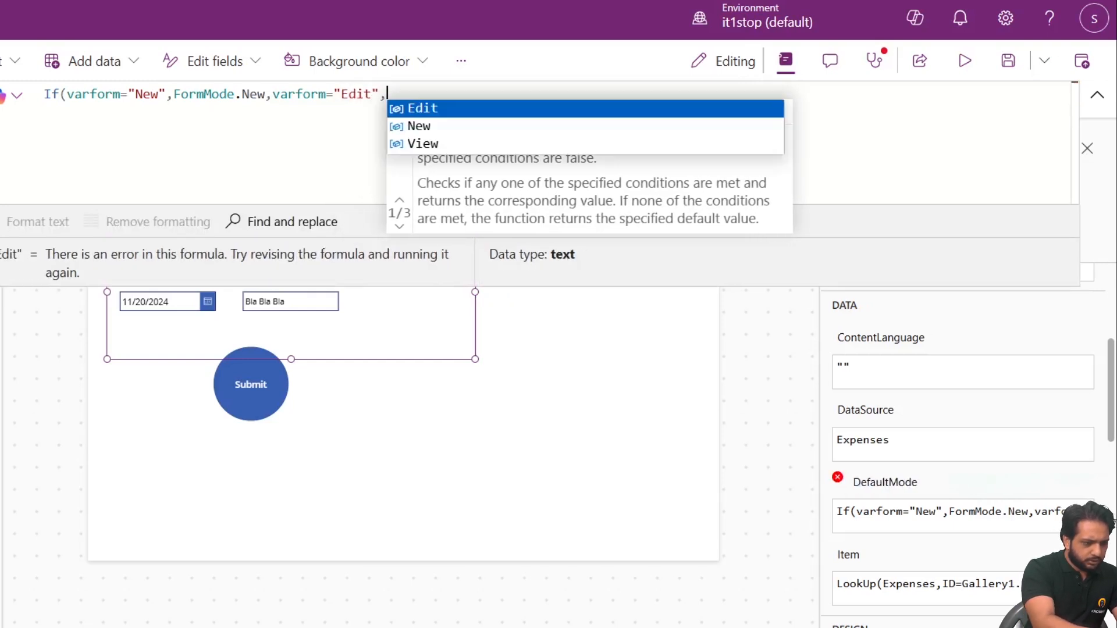
pyautogui.write('Form')
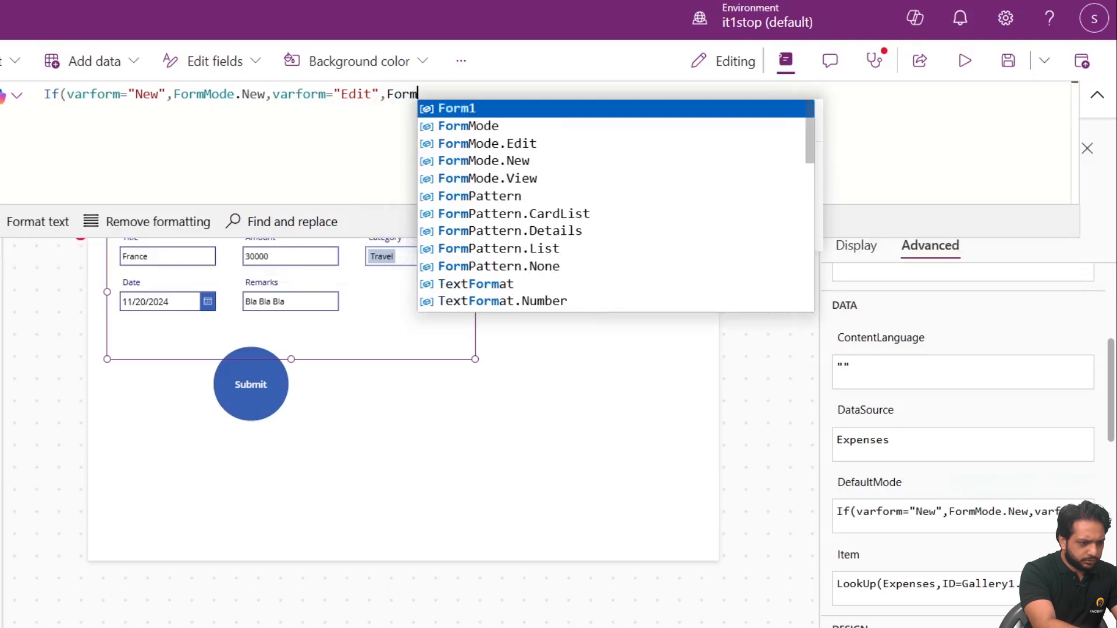
pyautogui.press('Tab')
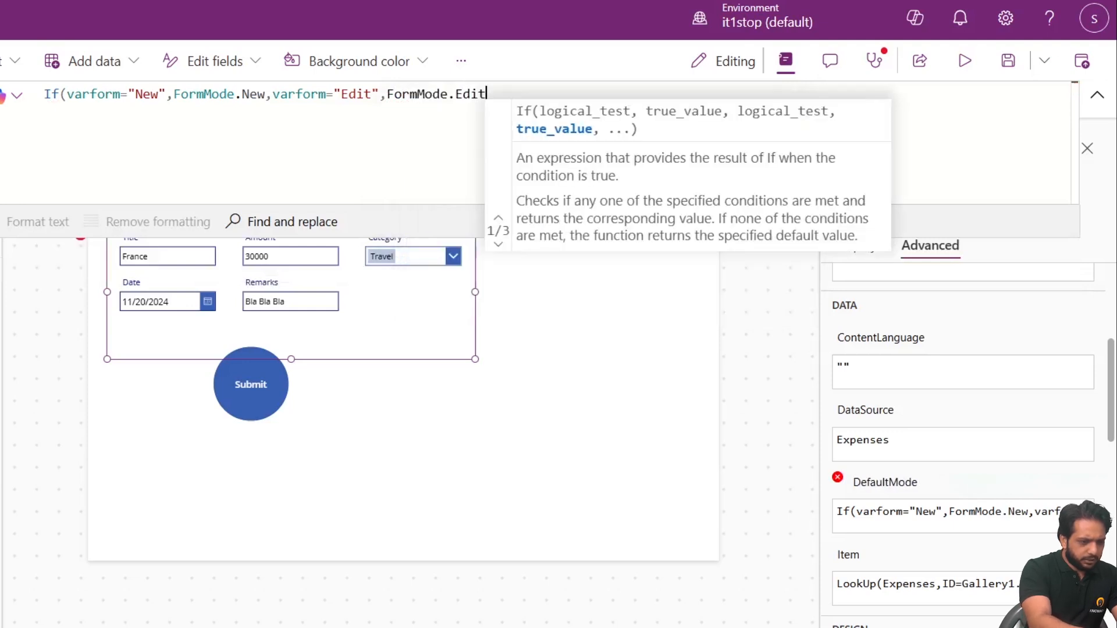
pyautogui.write(')')
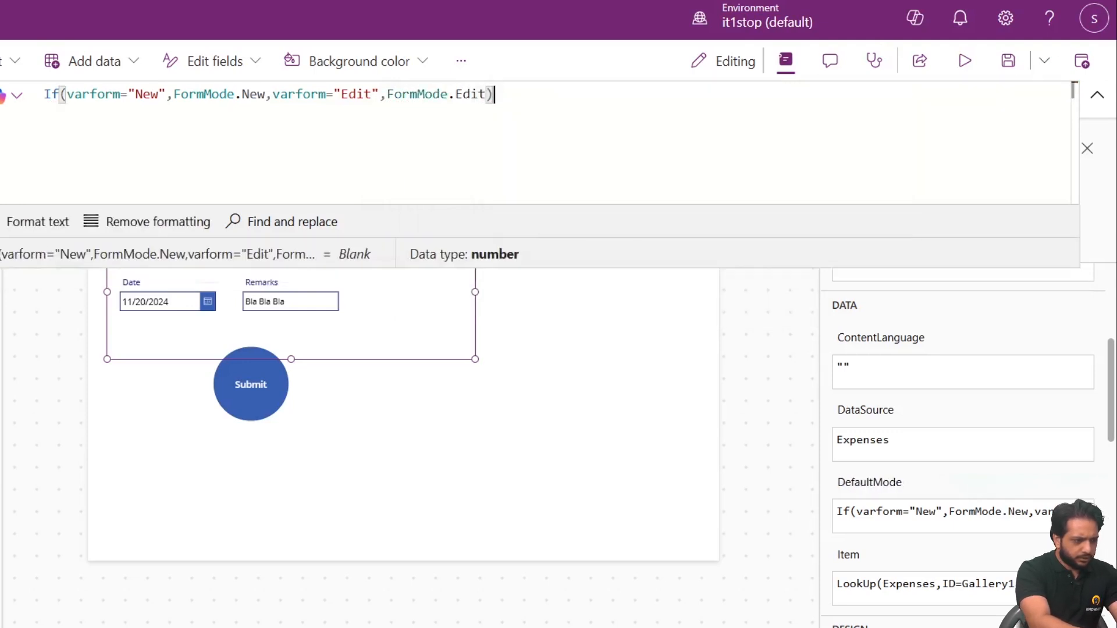
# - Apply Format text to the form's DefaultMode formula
pyautogui.click(590, 62)
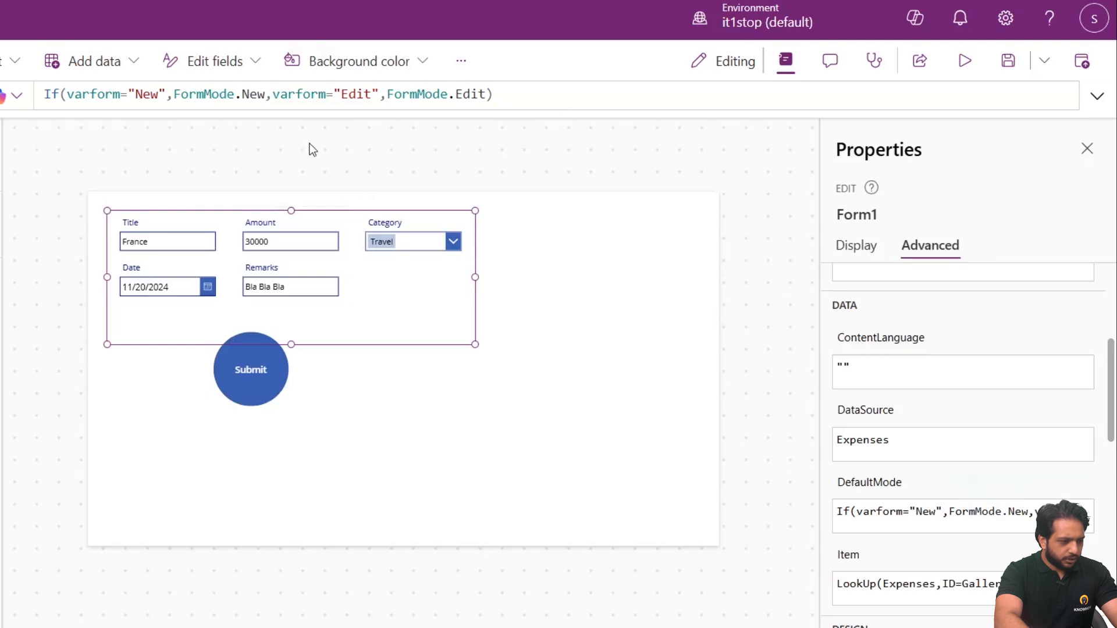
pyautogui.click(1098, 95)
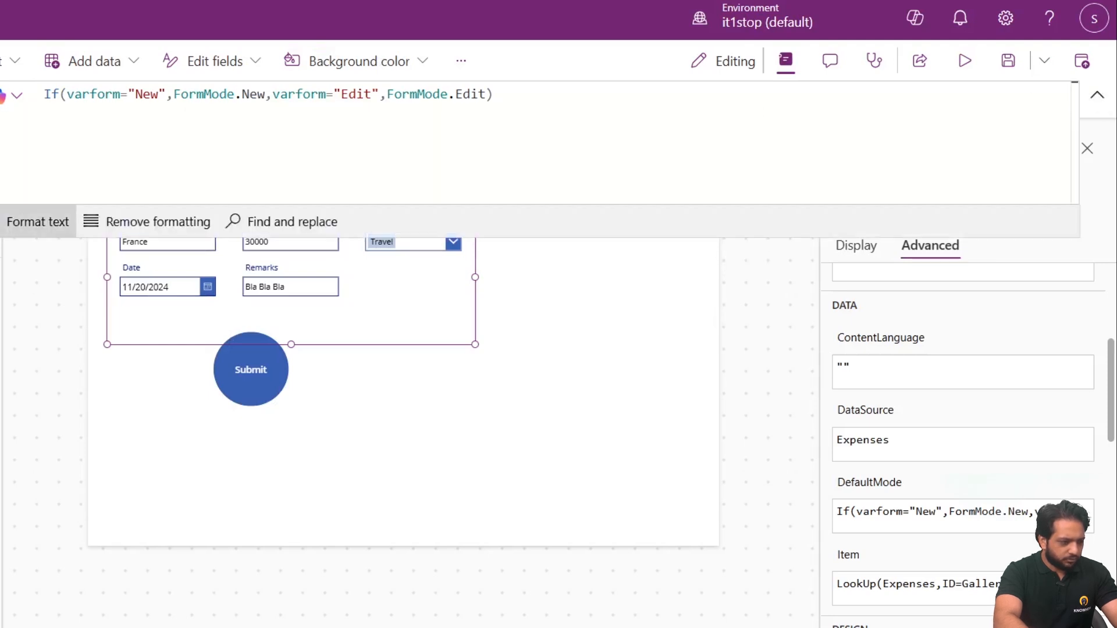
pyautogui.click(52, 214)
# - Review the OnSelect formulas of the Add icon and the gallery's next arrow on the AllExpenses screen
pyautogui.click(122, 310)
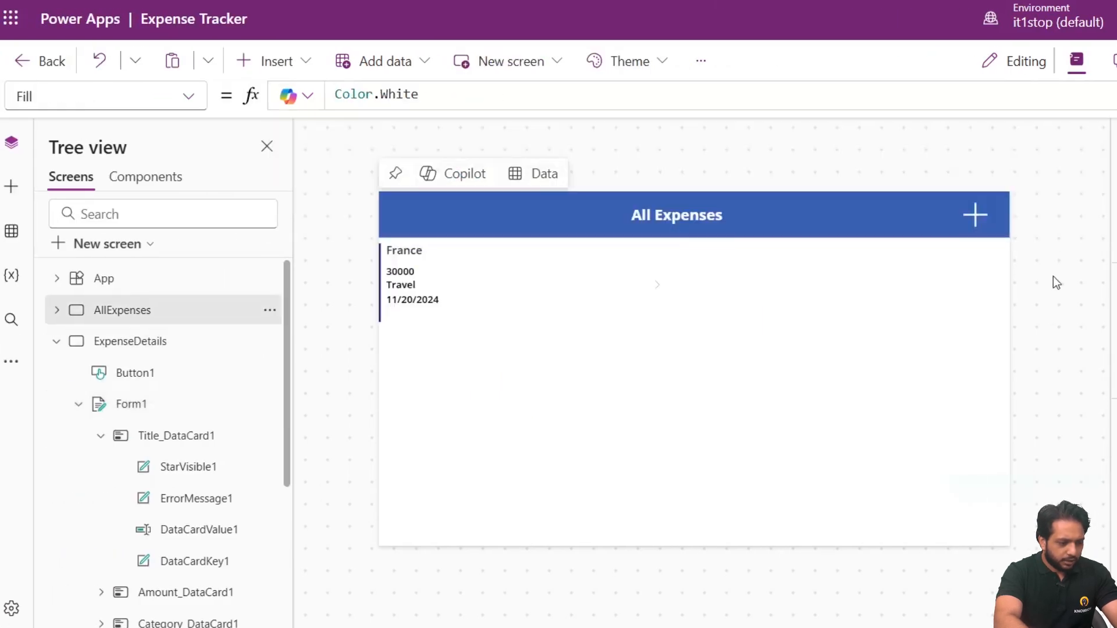
pyautogui.click(975, 215)
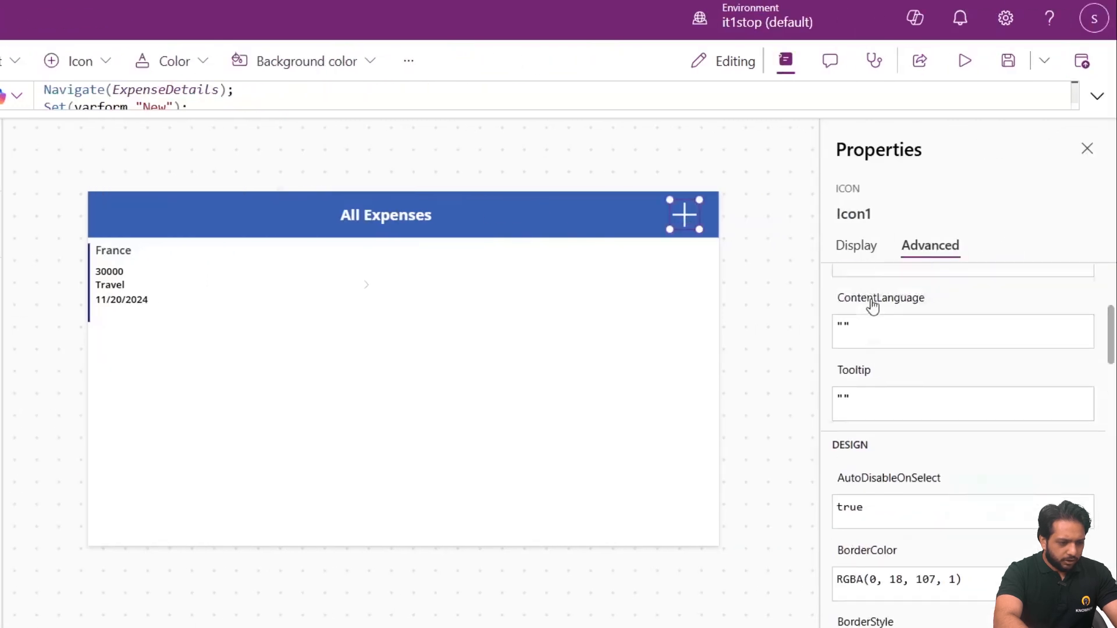
pyautogui.click(882, 403)
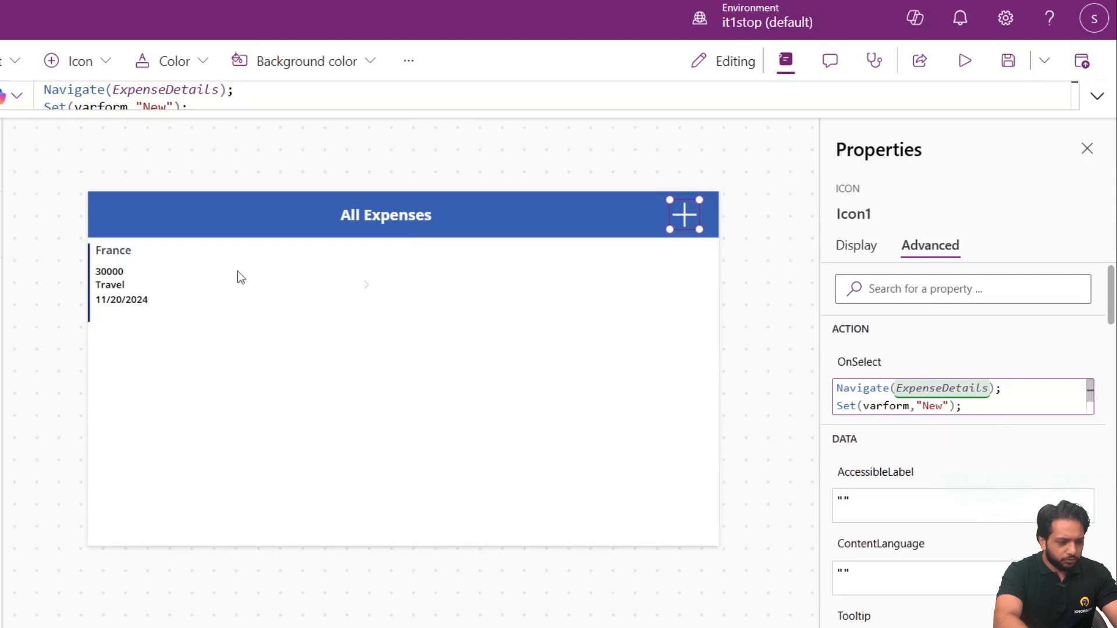
pyautogui.click(364, 286)
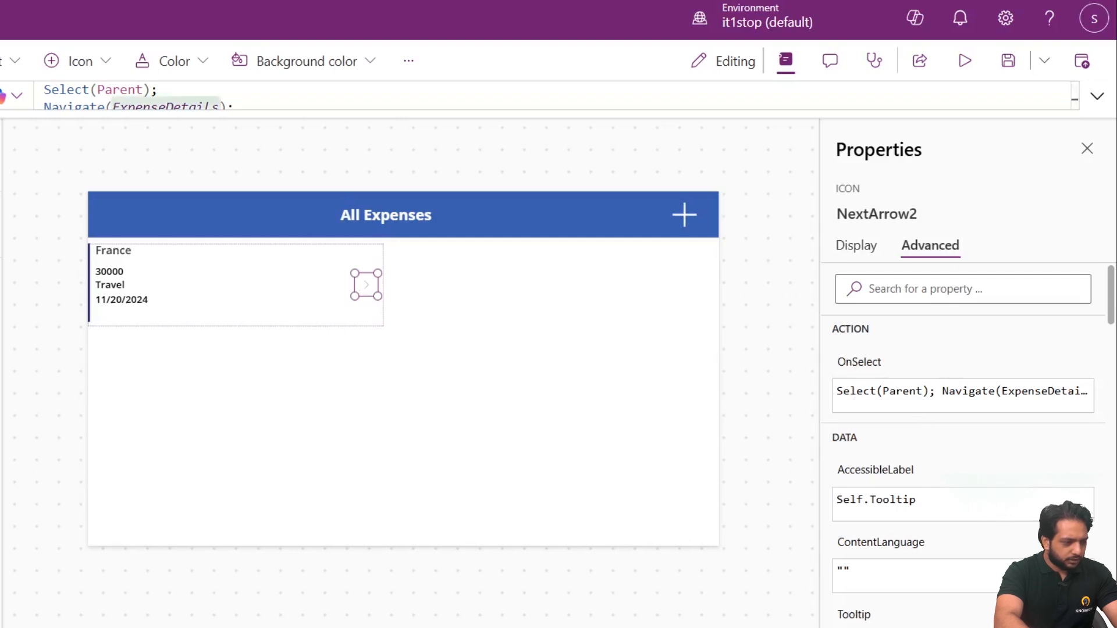
pyautogui.scroll(-5, 199, 360)
# - Examine the DefaultMode formula of the form on the ExpenseDetails screen
pyautogui.click(130, 411)
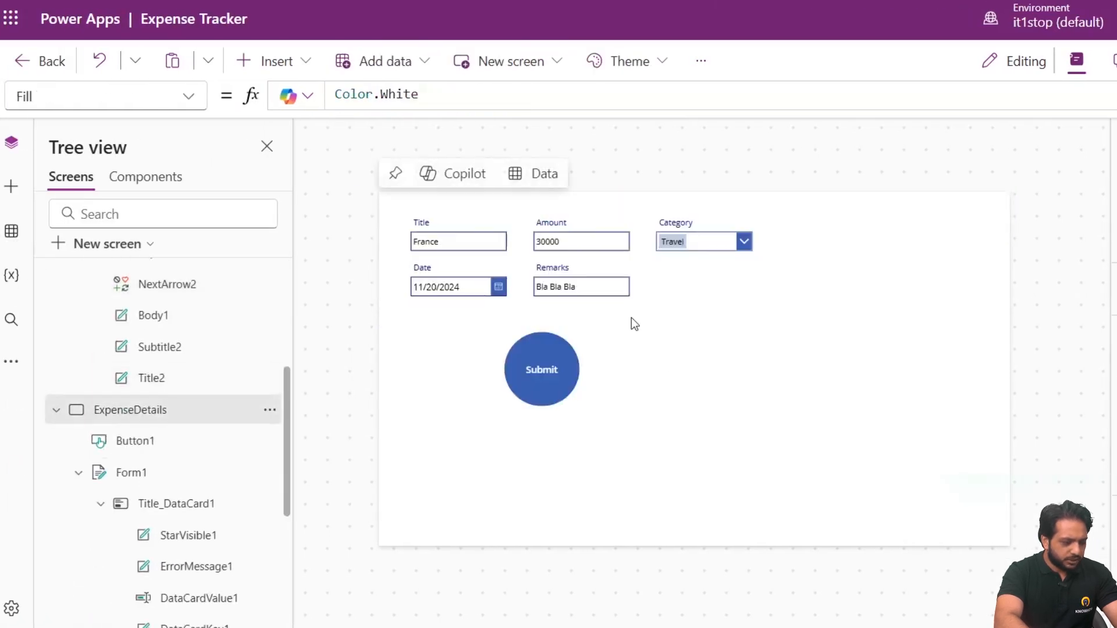
pyautogui.click(630, 317)
pyautogui.scroll(-2, 888, 407)
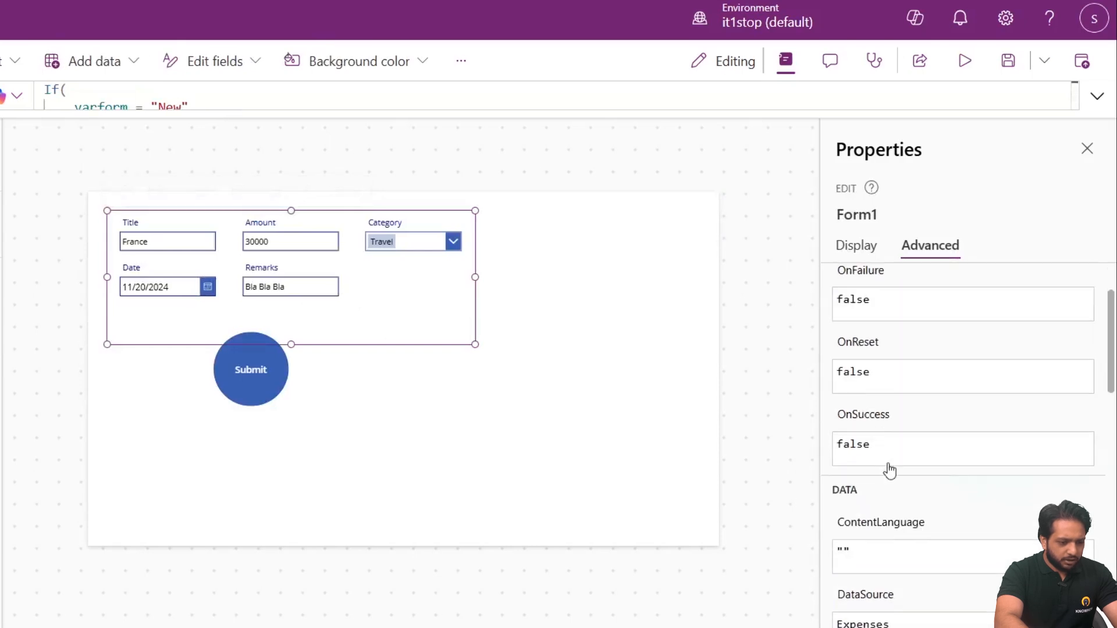
pyautogui.scroll(-3, 889, 470)
pyautogui.scroll(3, 895, 523)
pyautogui.scroll(-2, 888, 448)
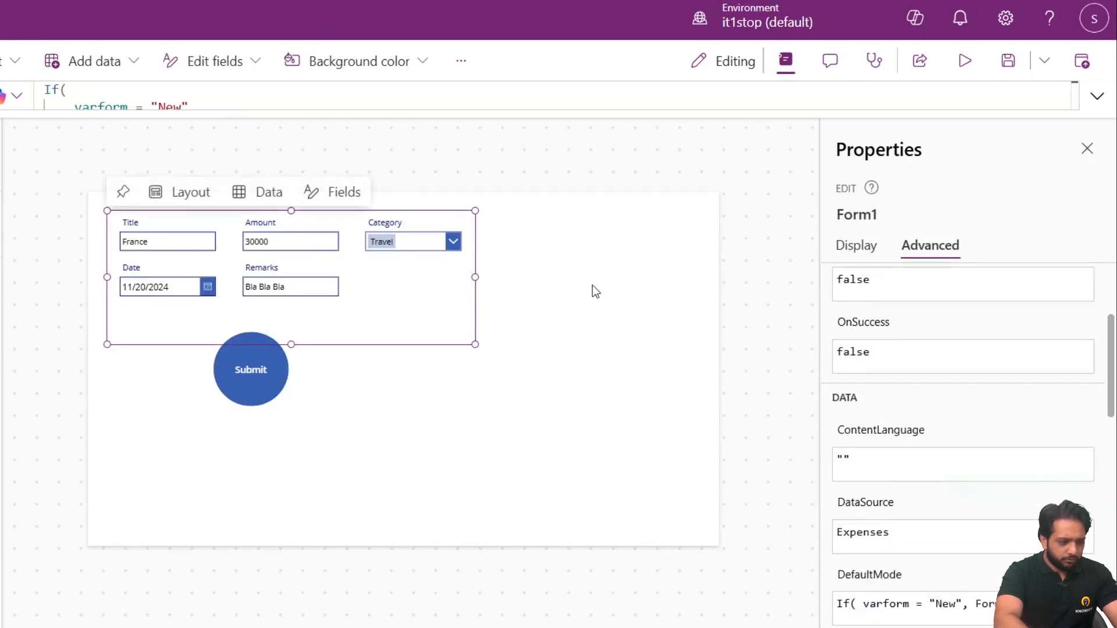
pyautogui.scroll(-3, 922, 433)
pyautogui.scroll(-1, 925, 437)
pyautogui.click(863, 343)
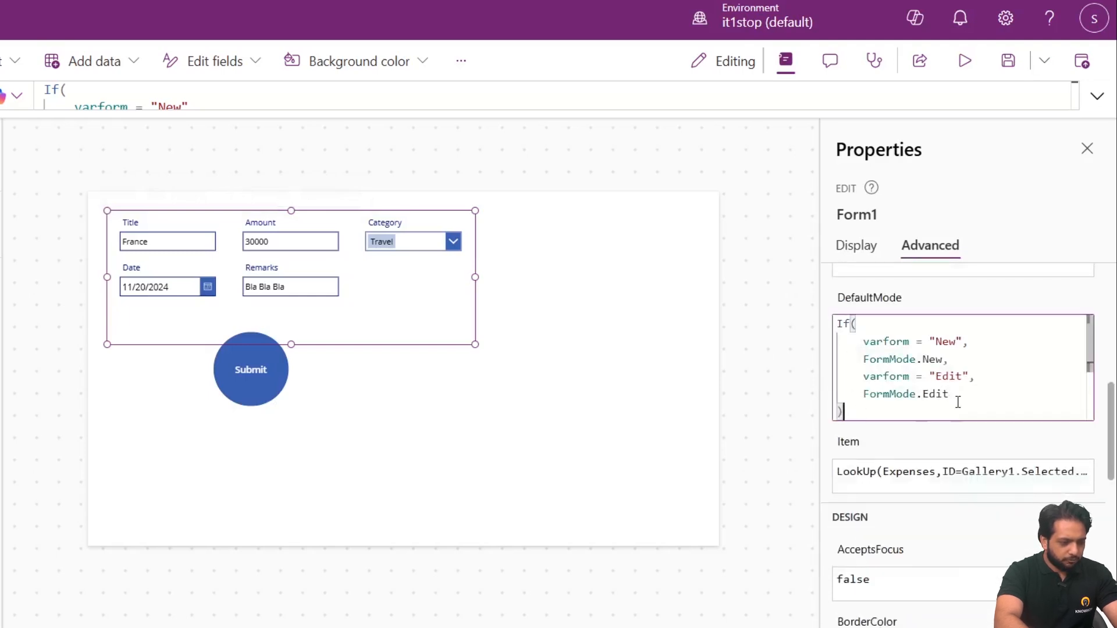
# - Shorten the form so its lower edge sits just above the Submit button
pyautogui.moveTo(291, 344); pyautogui.dragTo(349, 304)
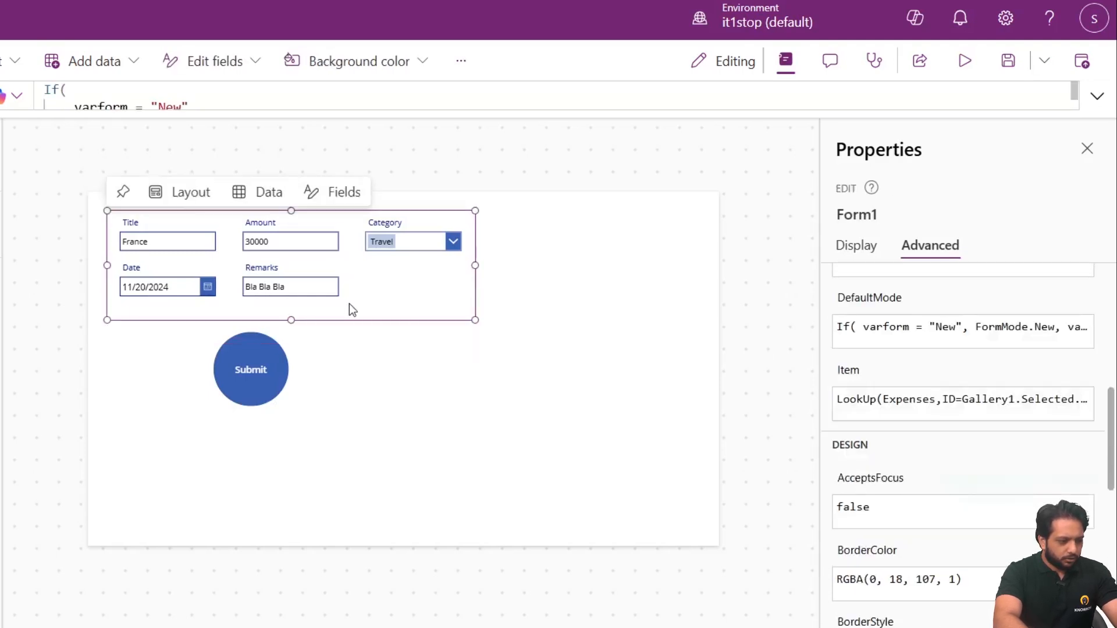
# - Replace the form's OnSuccess formula with the start of a Notify call showing the text "Expense Saved"
pyautogui.scroll(-5, 969, 474)
pyautogui.scroll(10, 969, 477)
pyautogui.click(863, 532)
pyautogui.moveTo(893, 535); pyautogui.dragTo(818, 542)
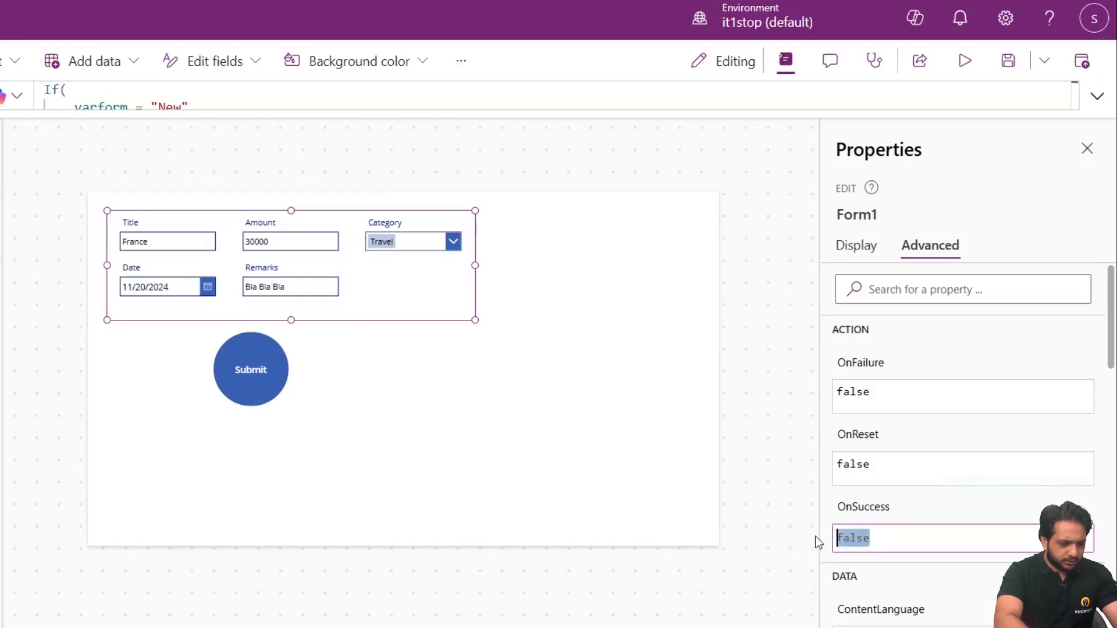
pyautogui.write('Notify(')
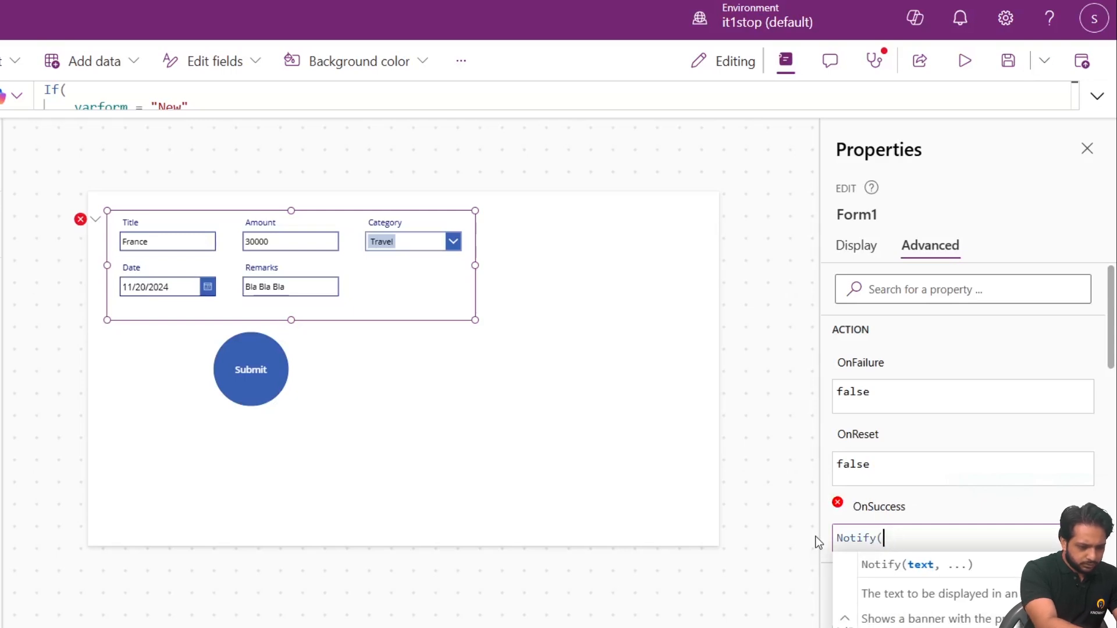
pyautogui.write('""')
pyautogui.write('Expense ')
pyautogui.write('Sa')
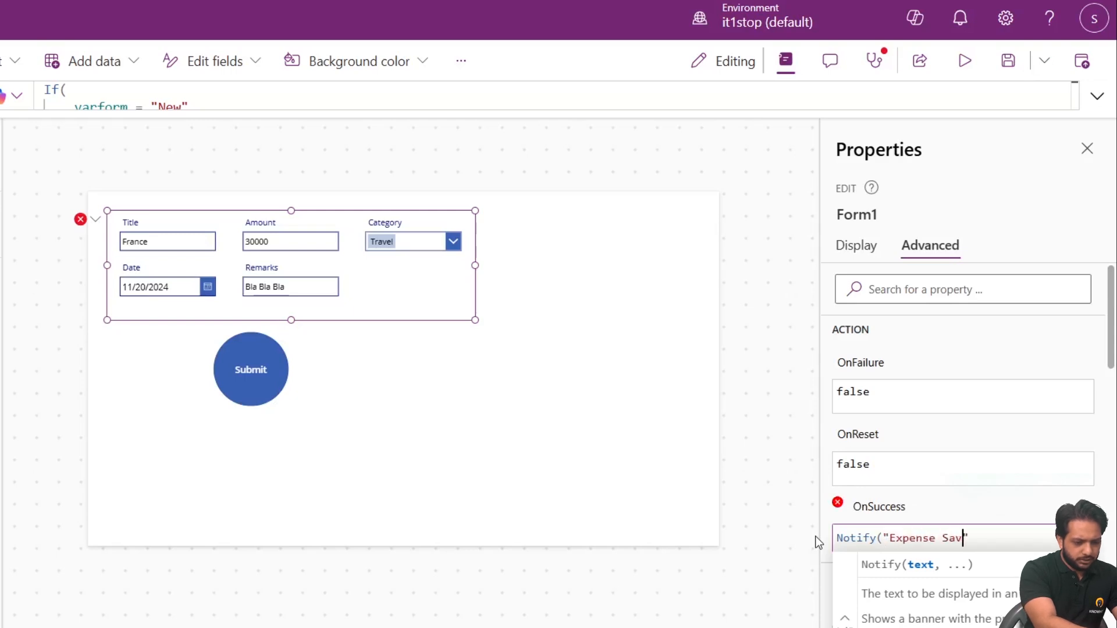
pyautogui.write('ved')
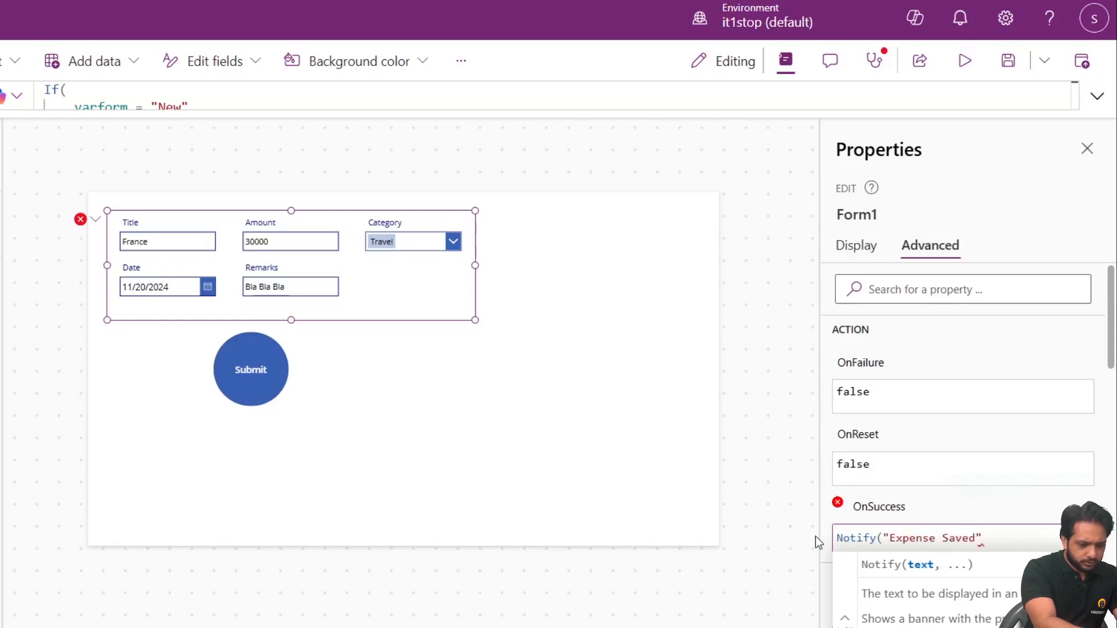
# - Complete the OnSuccess Notify call with NotificationType.Success and a timeout of 1000
pyautogui.write(',')
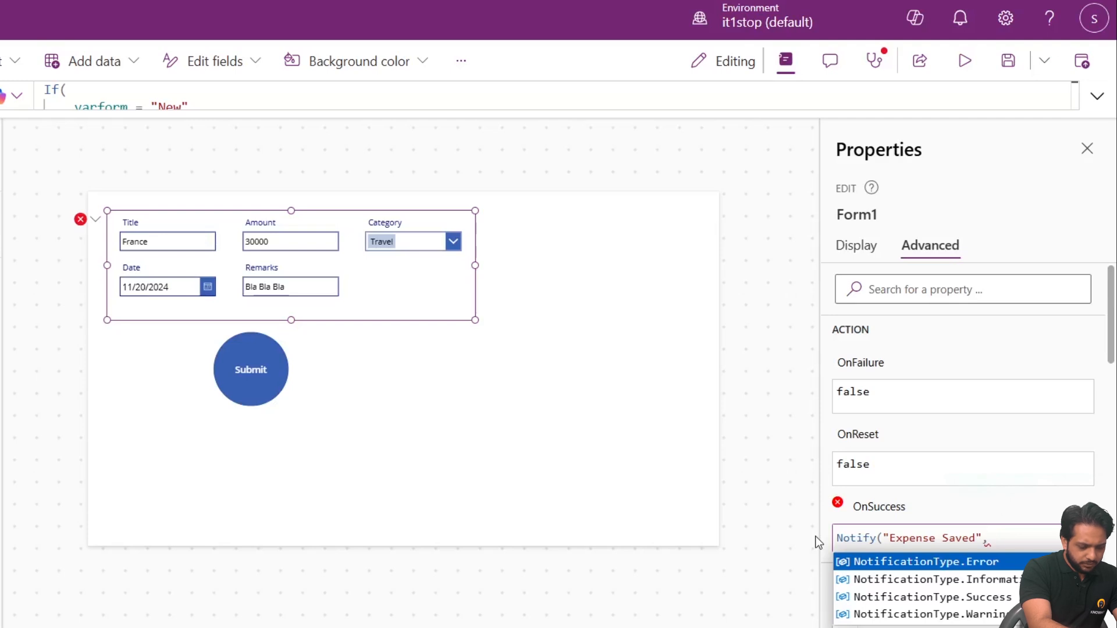
pyautogui.press('Down')
pyautogui.press('Down')
pyautogui.press('Tab')
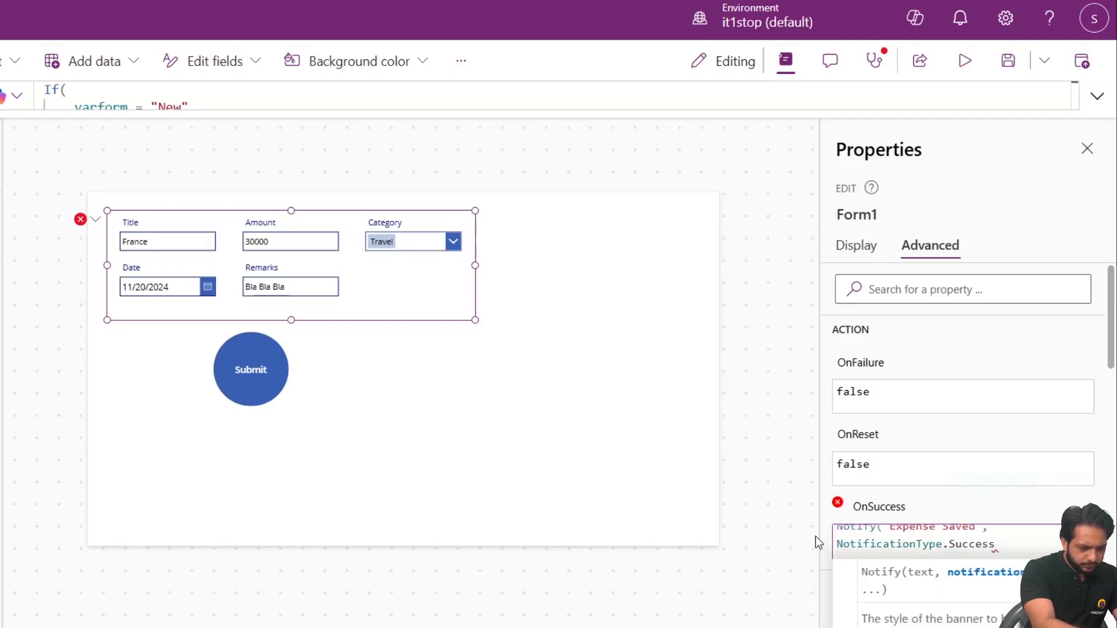
pyautogui.write(',1000')
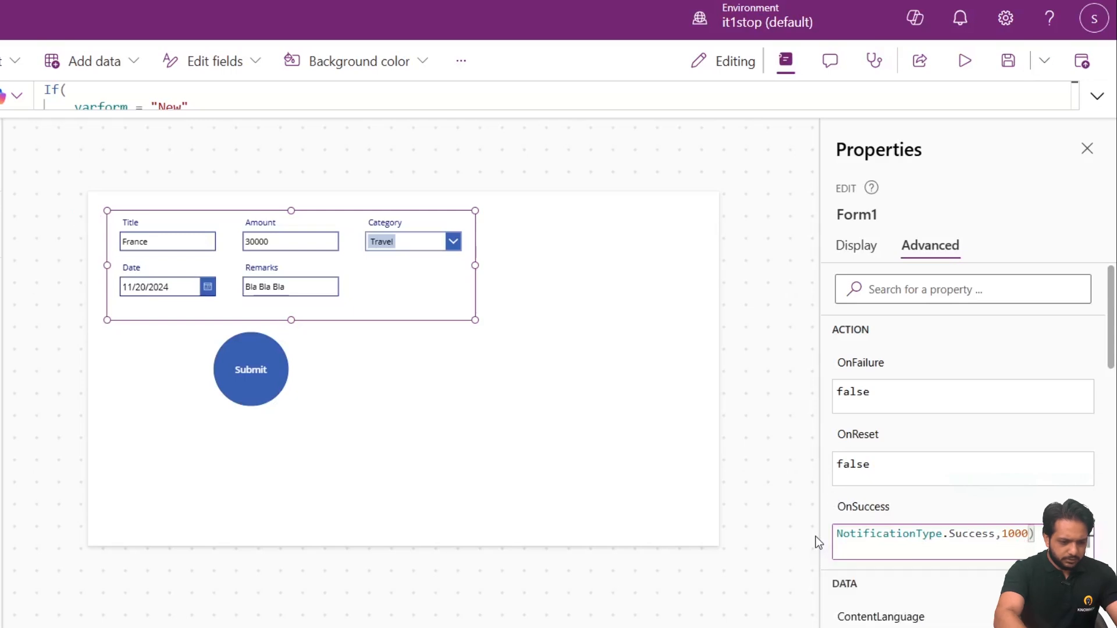
pyautogui.scroll(1, 937, 555)
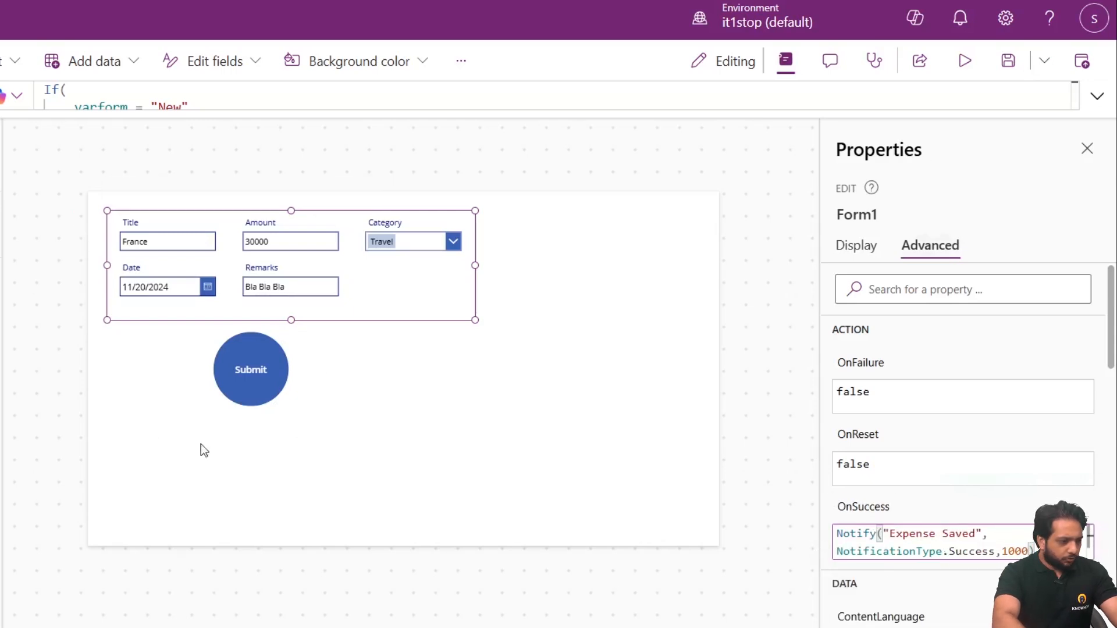
# - Preview the app from the AllExpenses screen, change the France expense's Remarks to "ASbv" and submit it
pyautogui.click(2, 314)
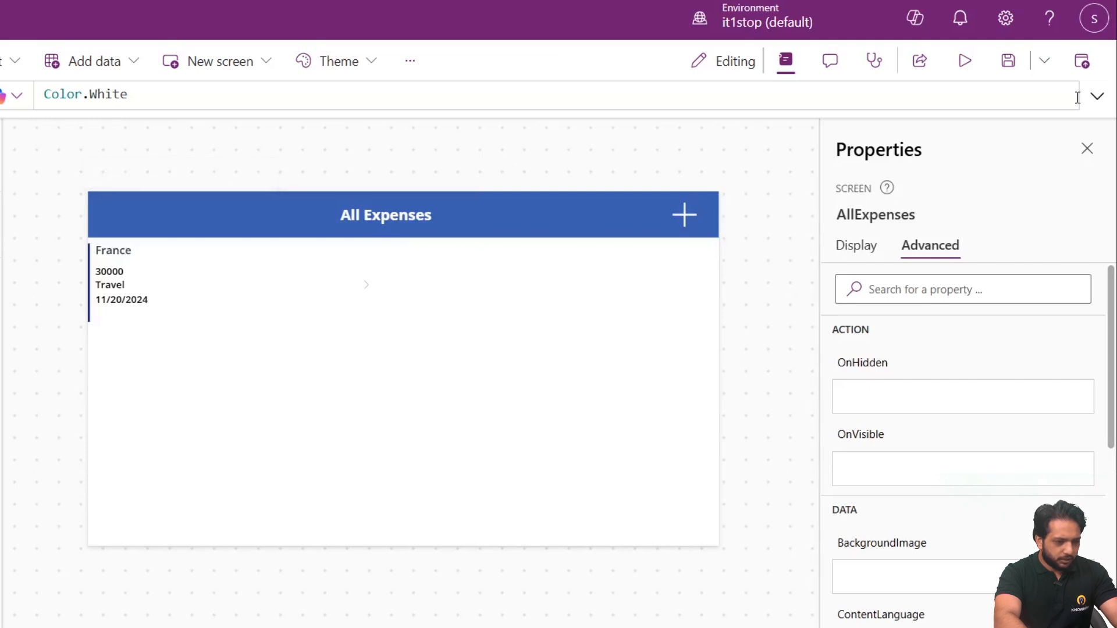
pyautogui.click(966, 62)
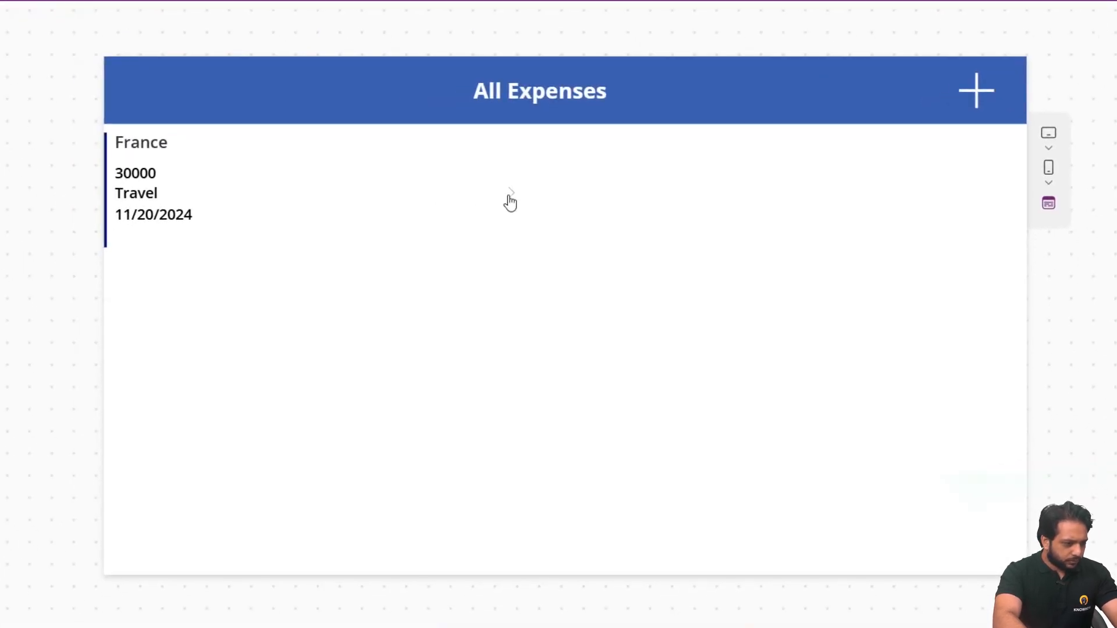
pyautogui.click(510, 197)
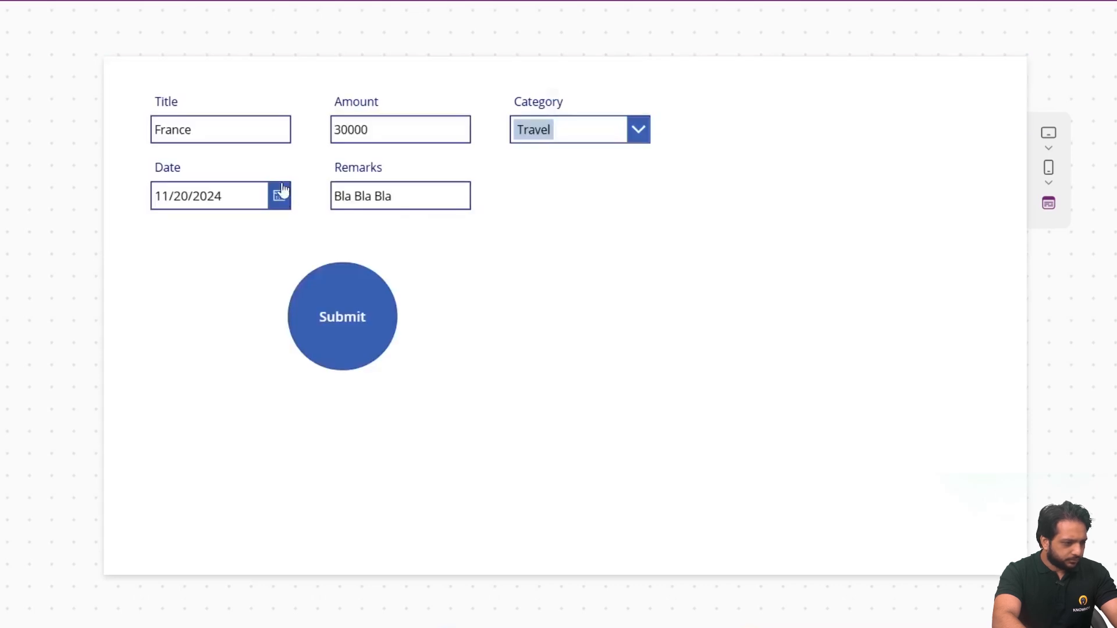
pyautogui.moveTo(409, 192); pyautogui.dragTo(290, 205)
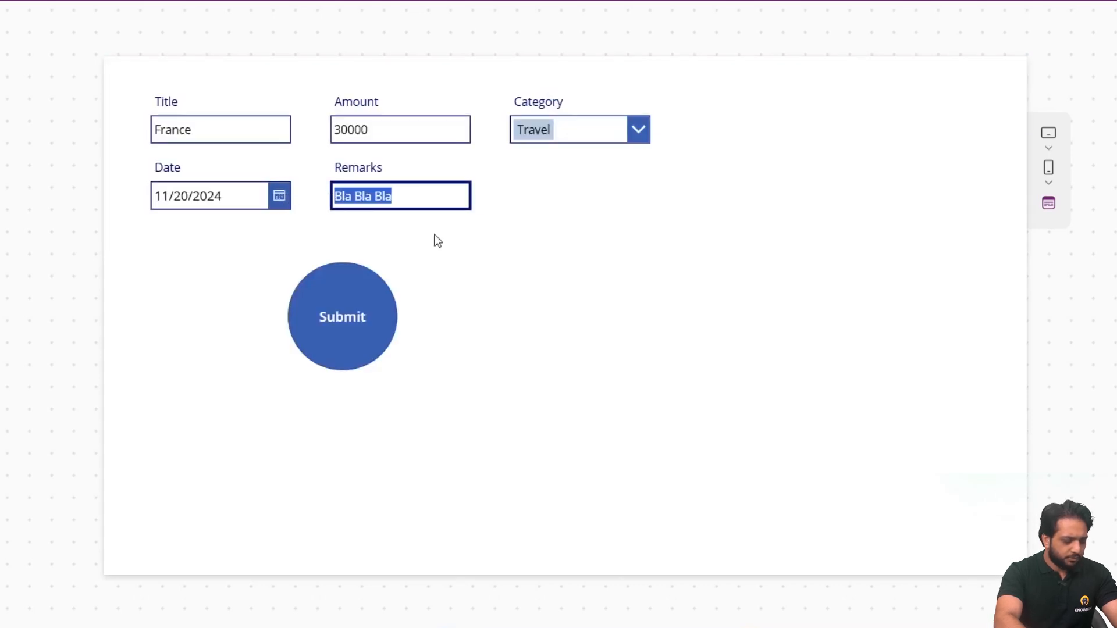
pyautogui.write('ASbv')
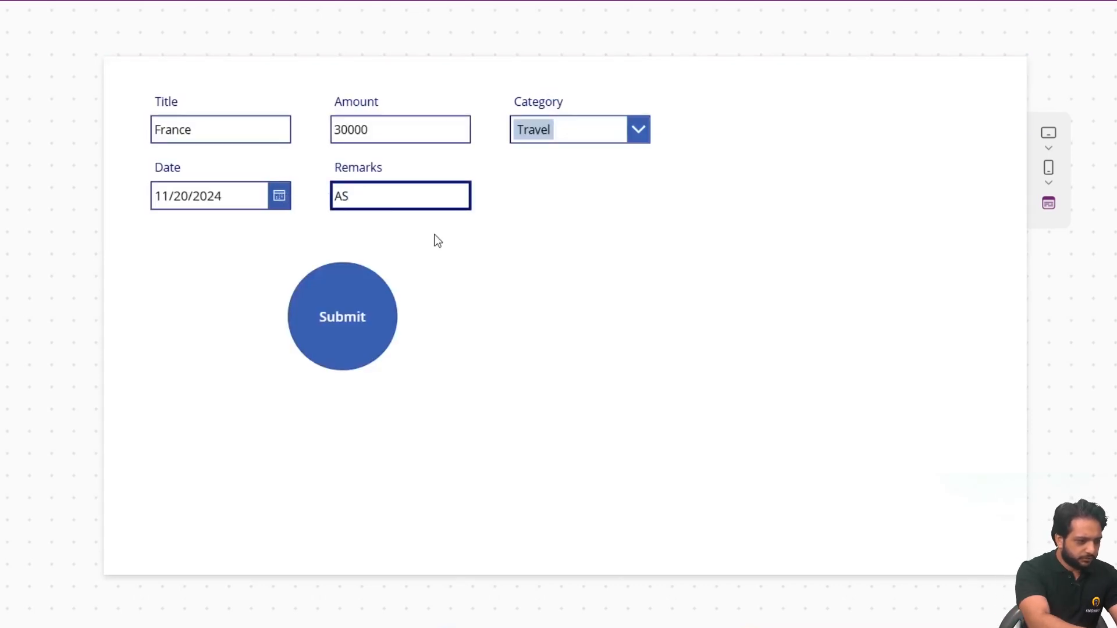
pyautogui.click(348, 291)
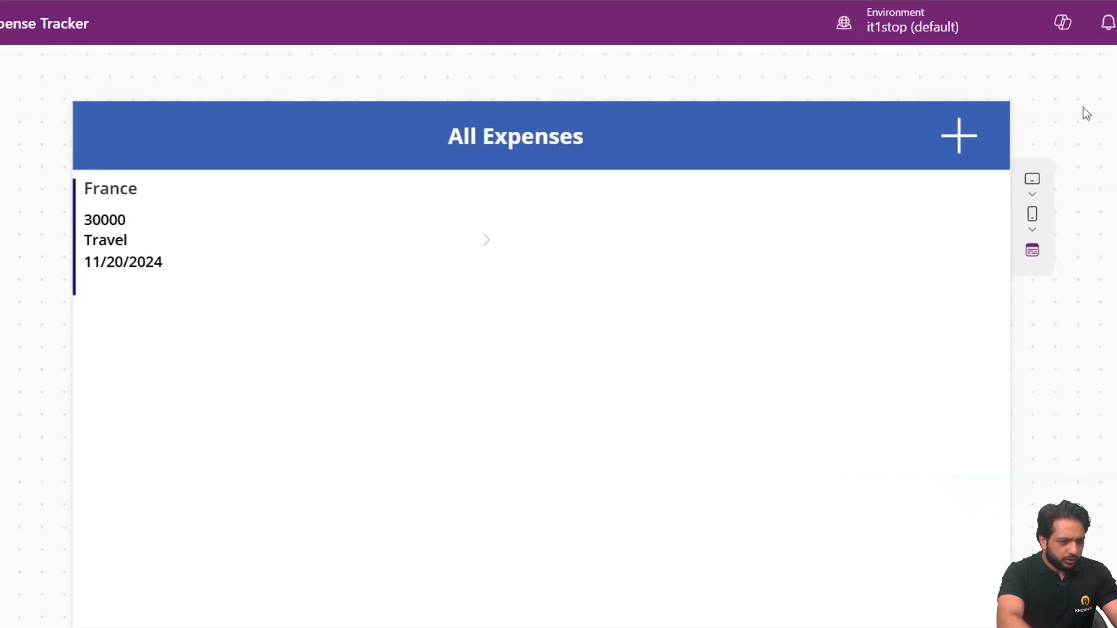
# - Start a new expense in the preview with the Title "Movie" and the Amount 500
pyautogui.click(959, 136)
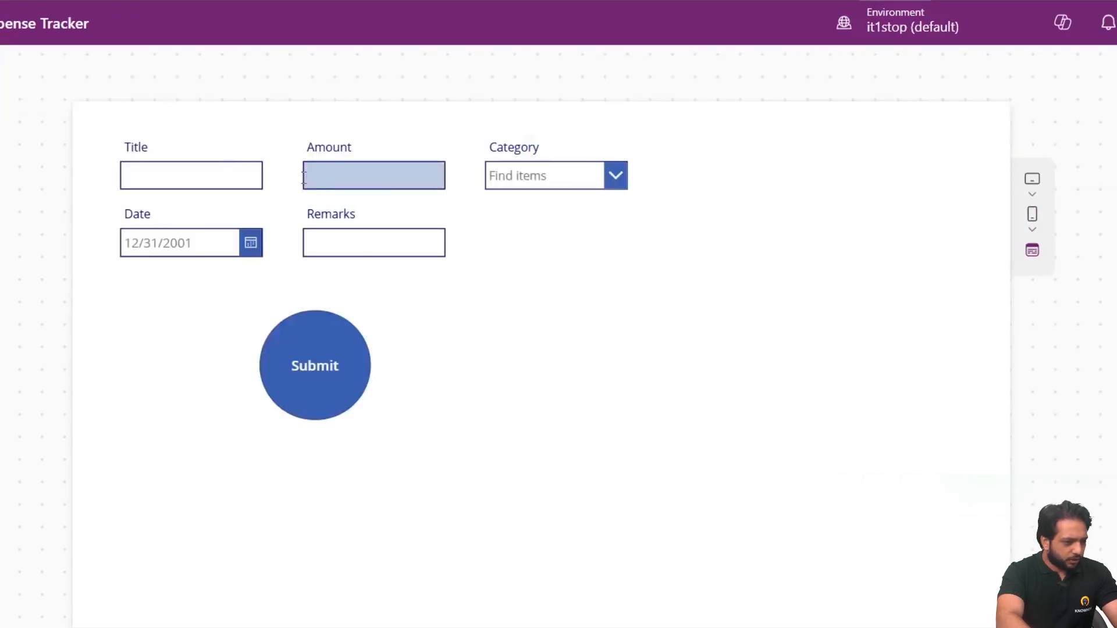
pyautogui.click(199, 172)
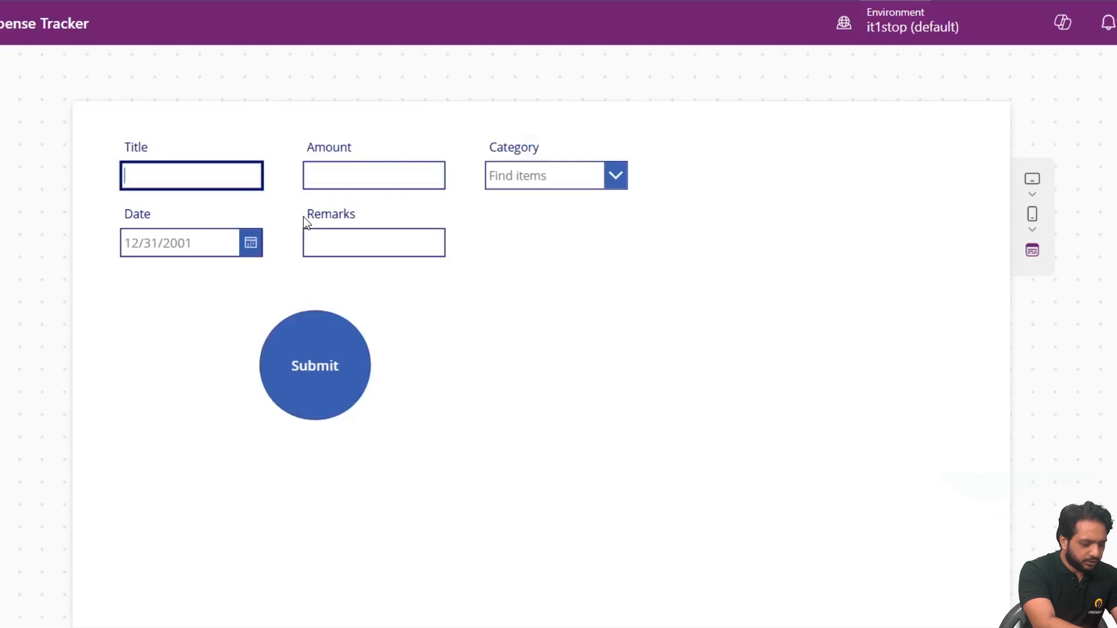
pyautogui.write('Shopping')
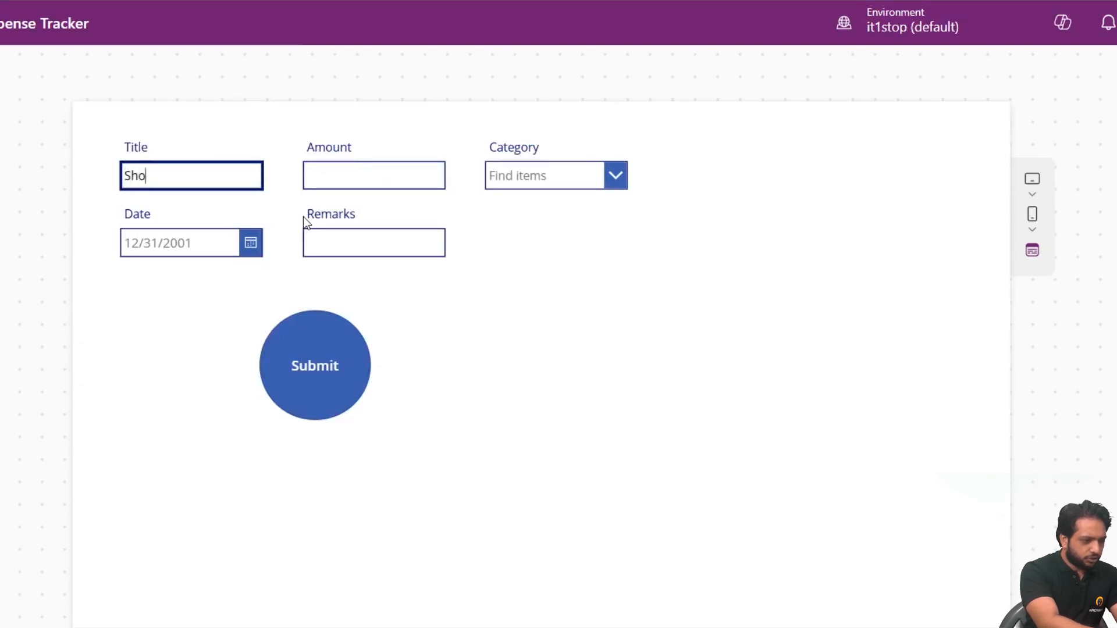
pyautogui.hotkey('ctrl', 'a')
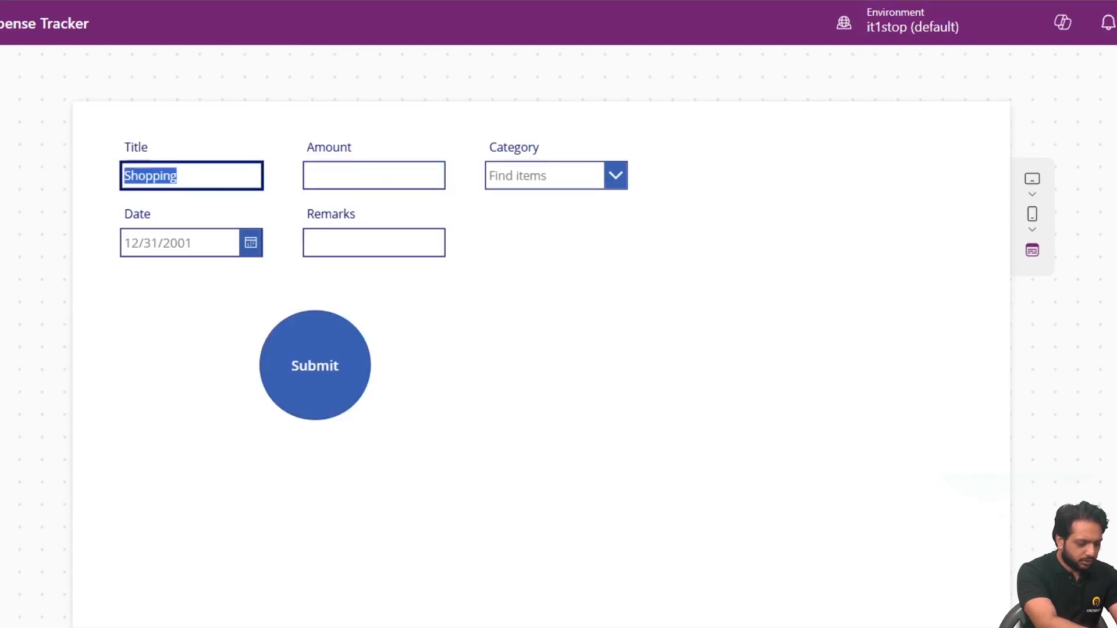
pyautogui.write('Mov')
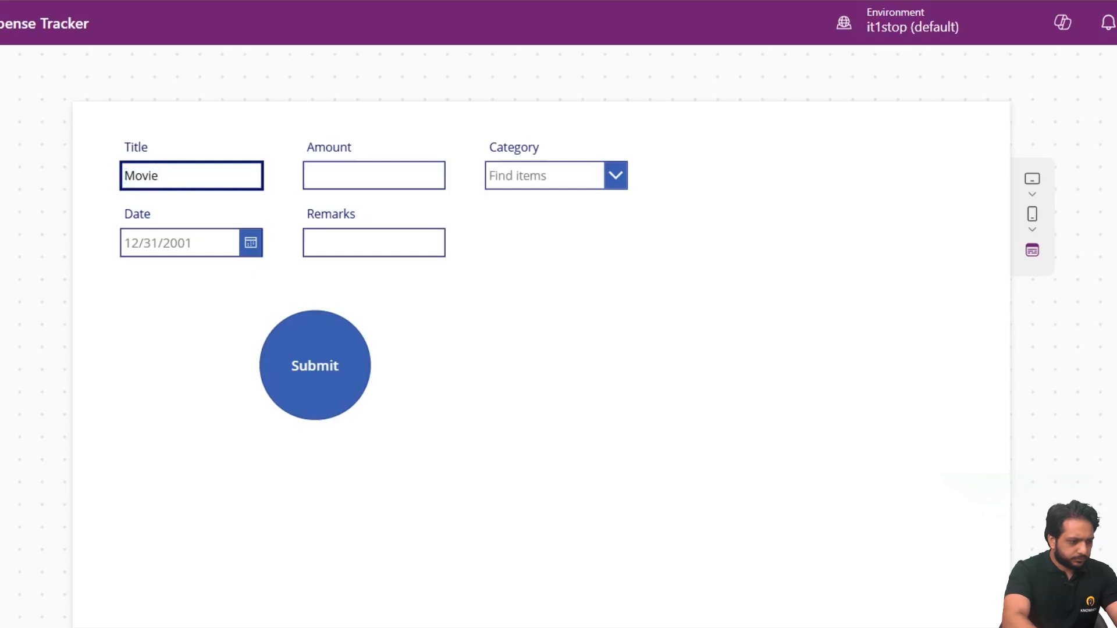
pyautogui.write('ie')
pyautogui.click(384, 179)
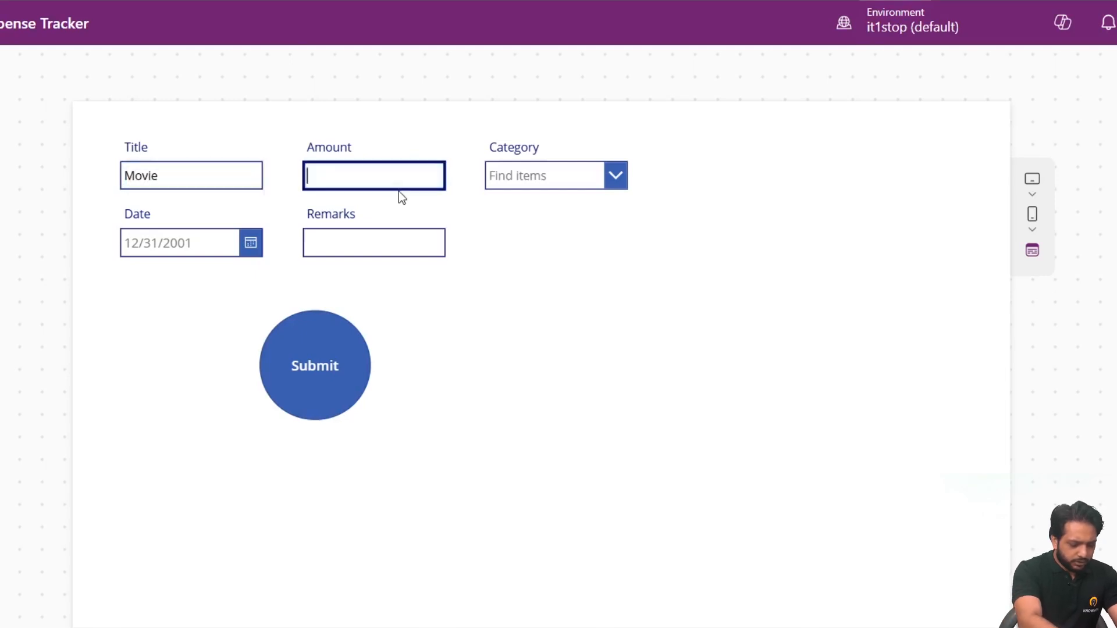
pyautogui.write('500')
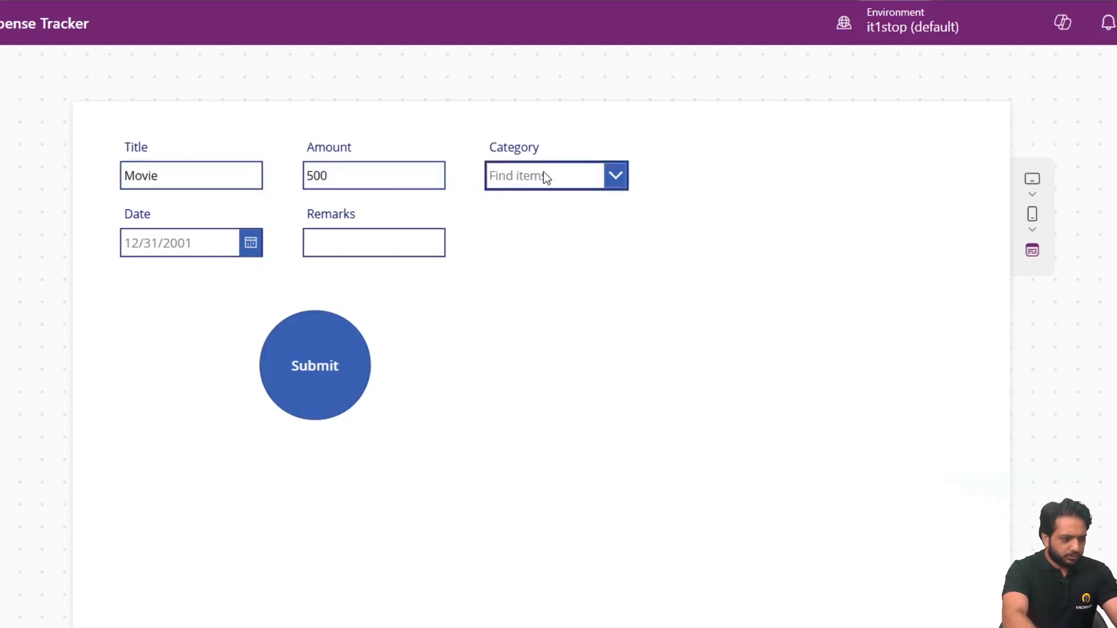
# - Choose the Shopping category for the new expense, enter "Anything" as Remarks and submit the form
pyautogui.click(543, 174)
pyautogui.click(568, 273)
pyautogui.click(210, 242)
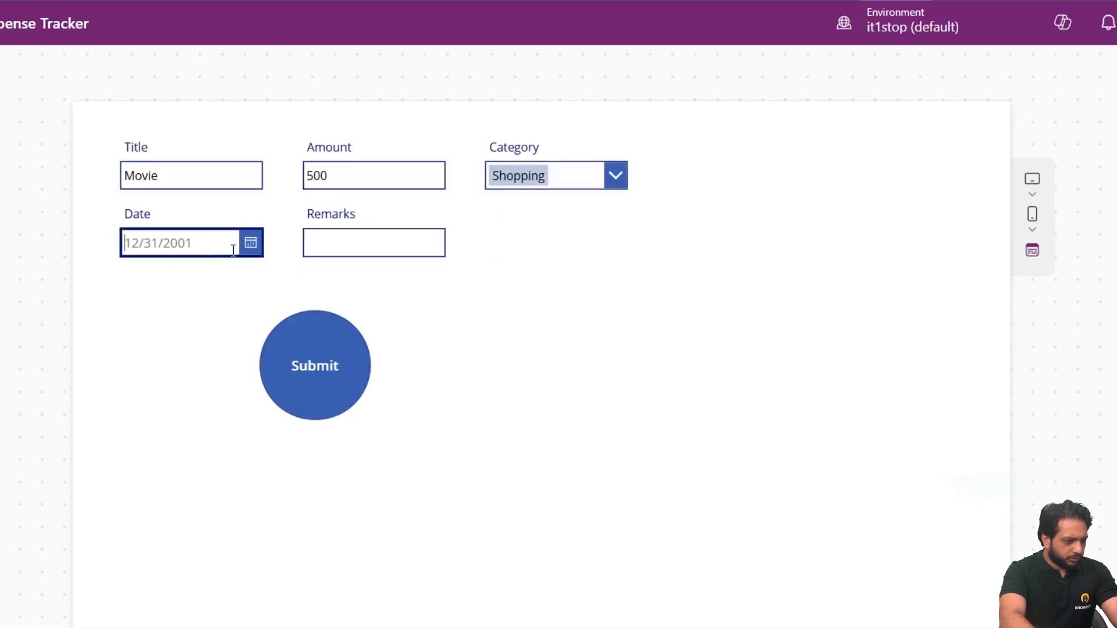
pyautogui.click(271, 595)
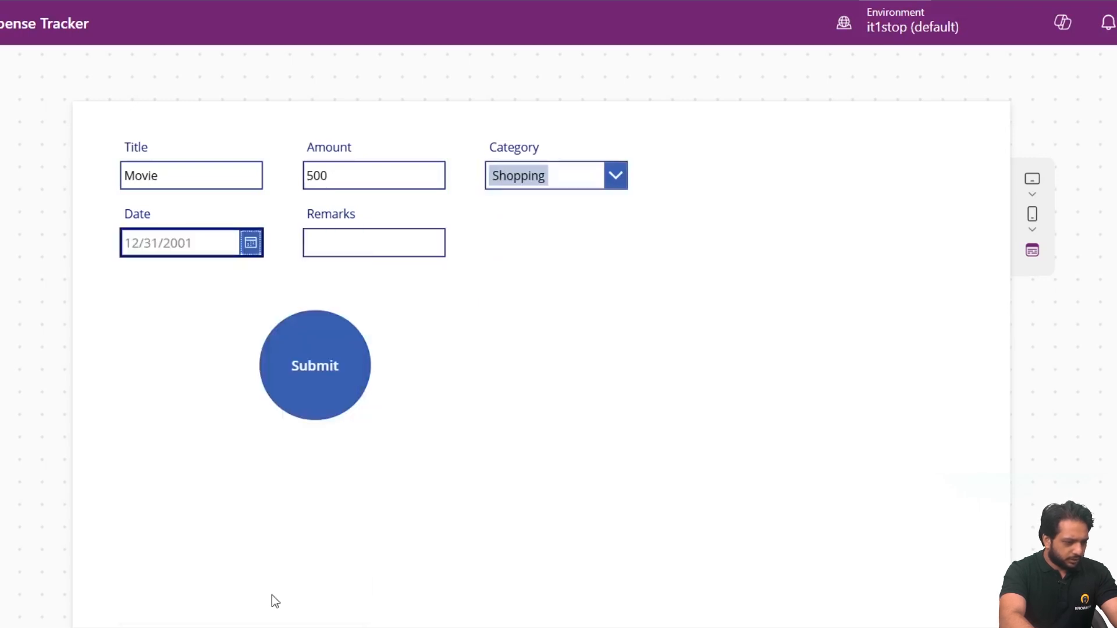
pyautogui.click(375, 245)
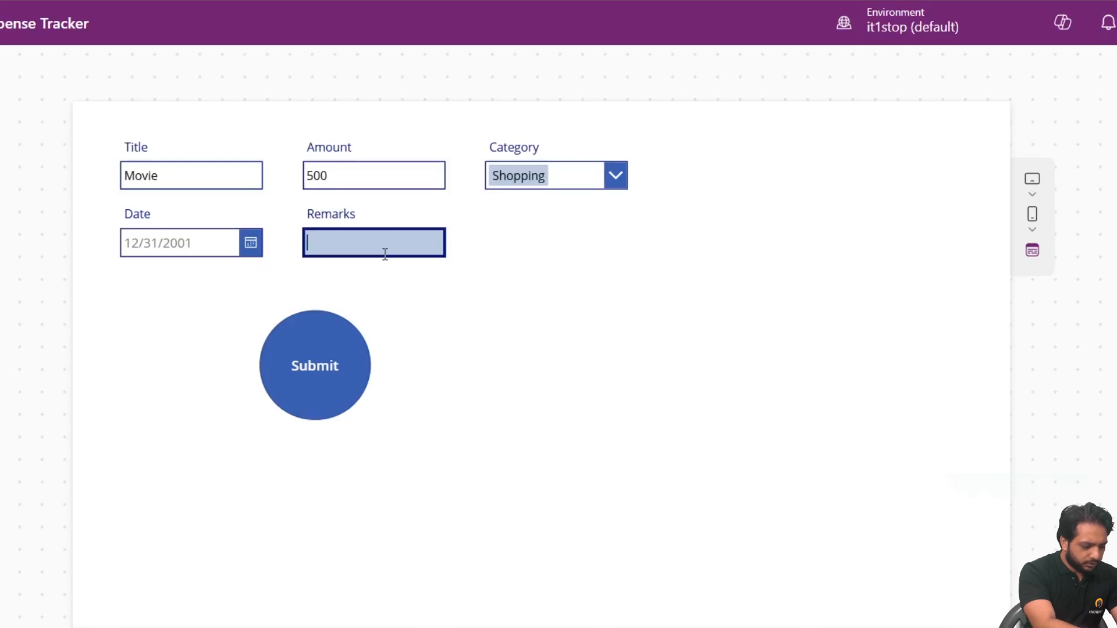
pyautogui.write('Anut')
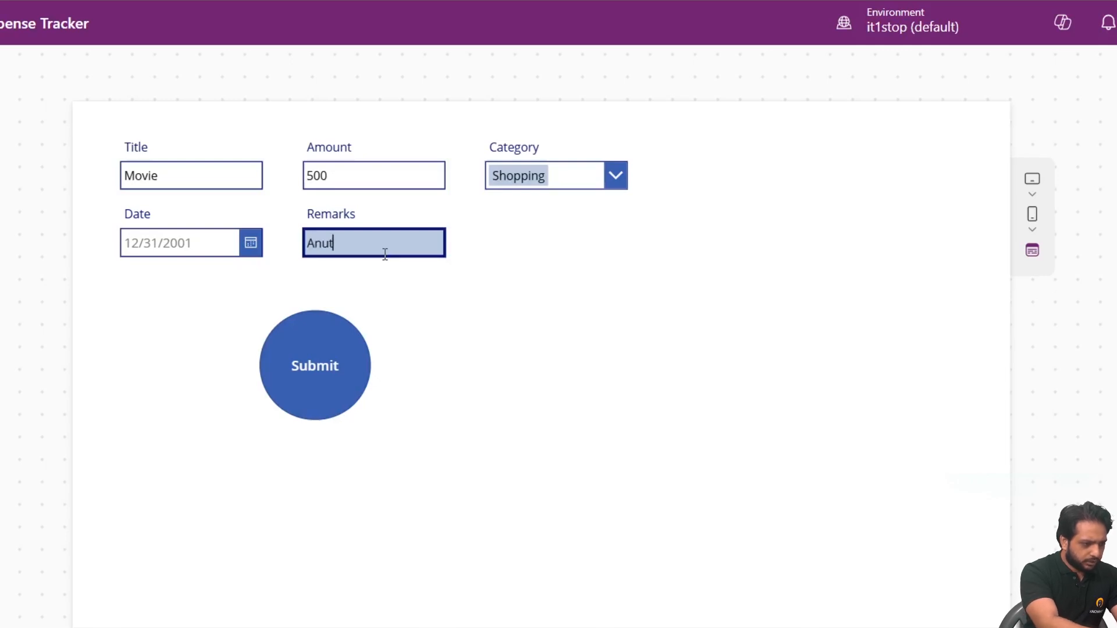
pyautogui.write('ything')
pyautogui.click(317, 372)
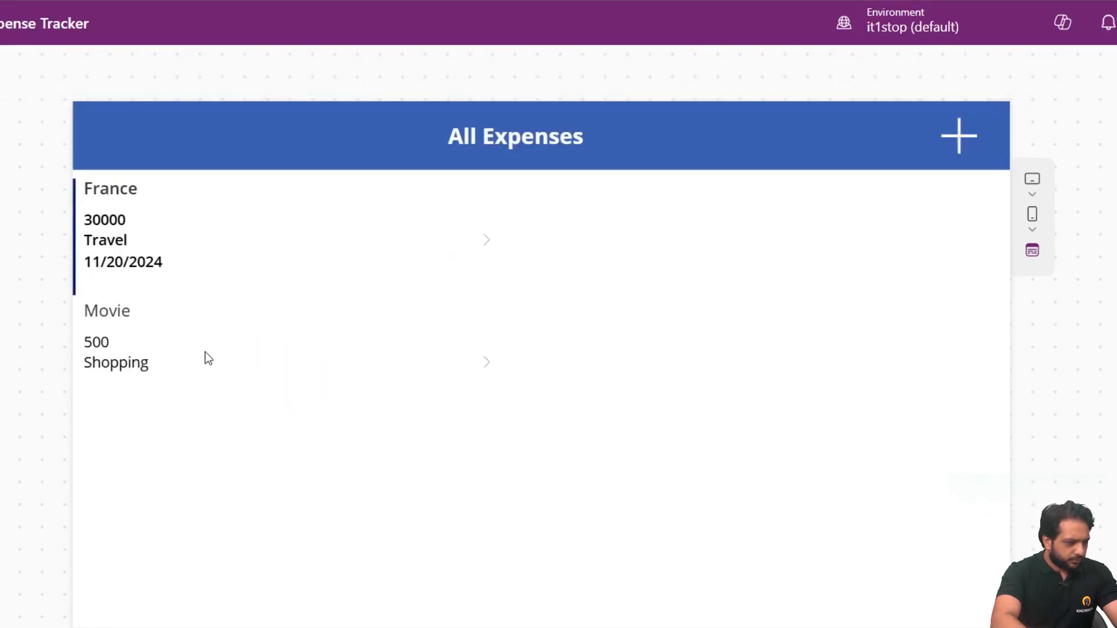
# - Check the Movie and France entries in the All Expenses gallery and leave the preview
pyautogui.click(194, 335)
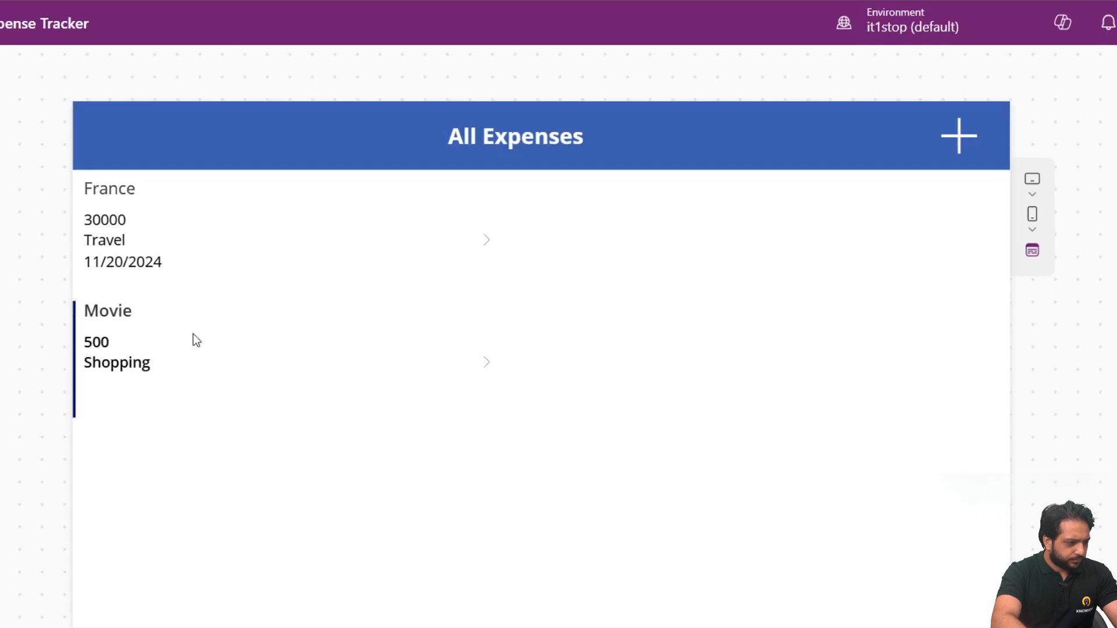
pyautogui.click(363, 278)
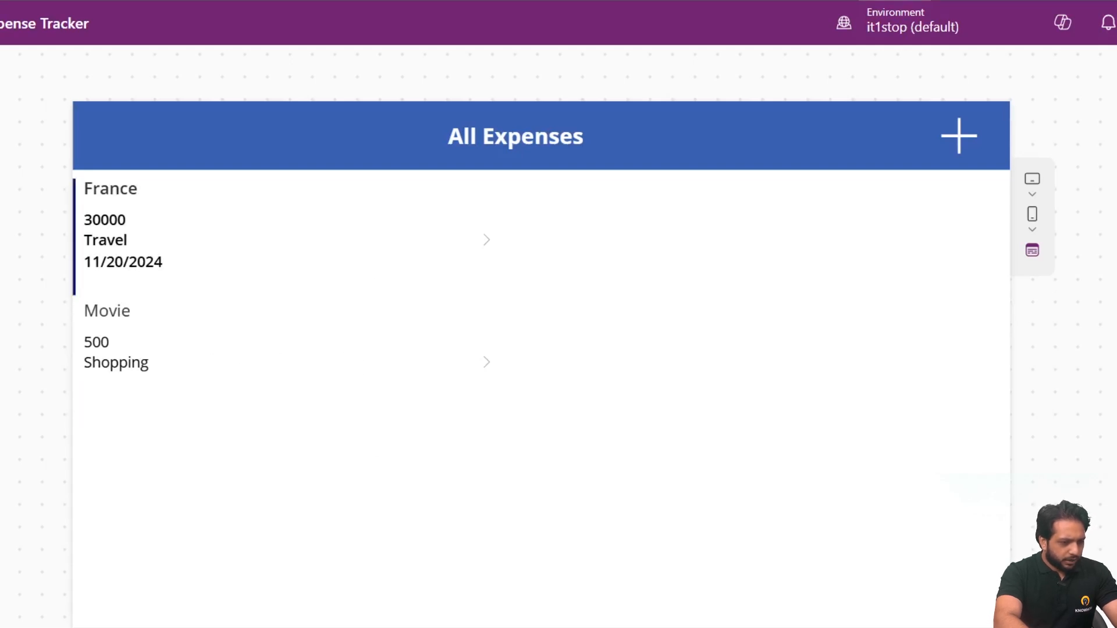
pyautogui.press('Escape')
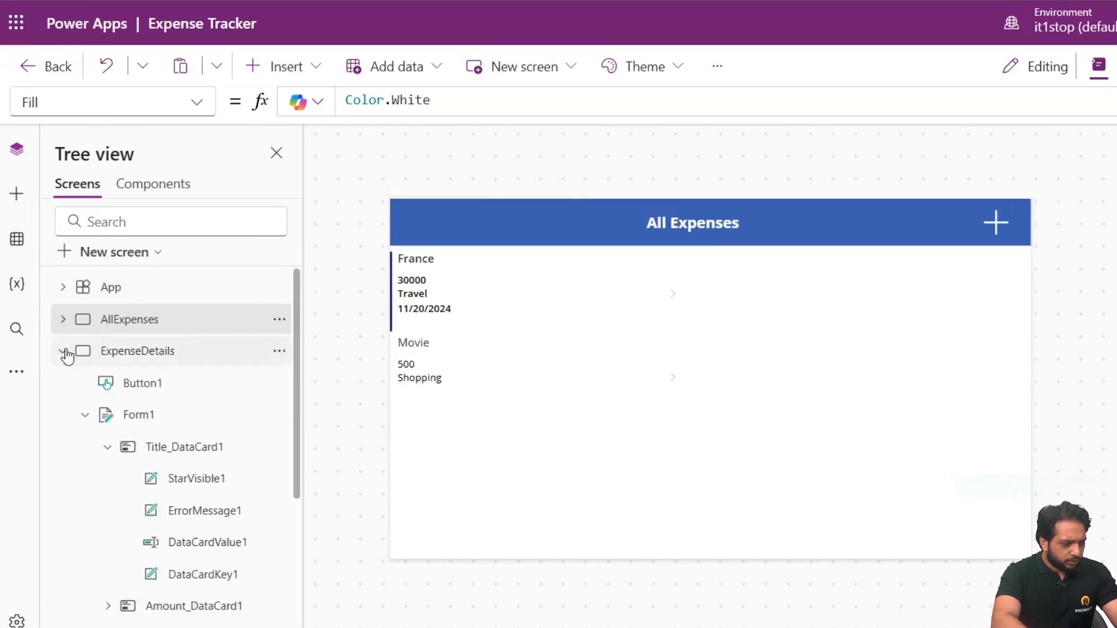
# - Collapse the ExpenseDetails screen's control tree
pyautogui.click(64, 351)
pyautogui.click(63, 351)
pyautogui.click(63, 351)
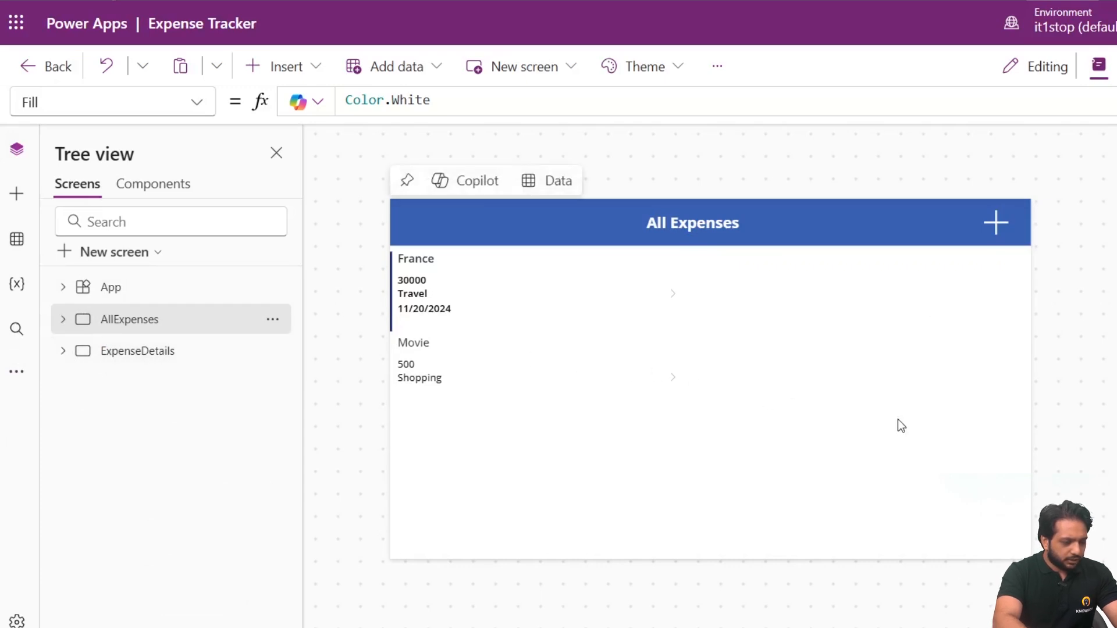
# - Insert a pie chart on the AllExpenses screen and move it over to the empty area beside the gallery
pyautogui.click(17, 194)
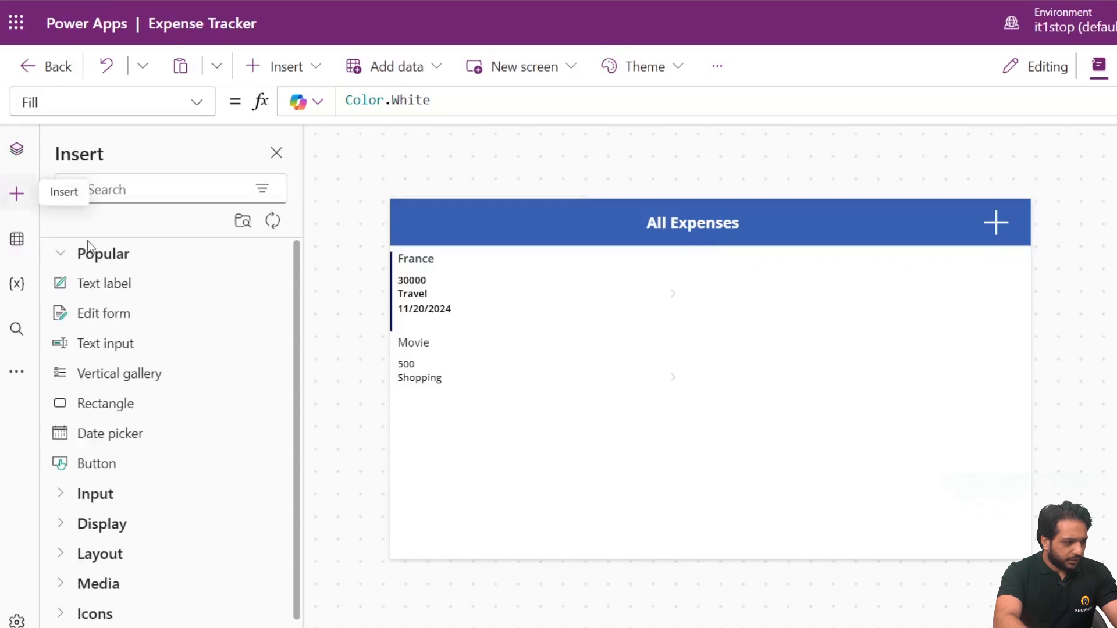
pyautogui.scroll(-2, 135, 465)
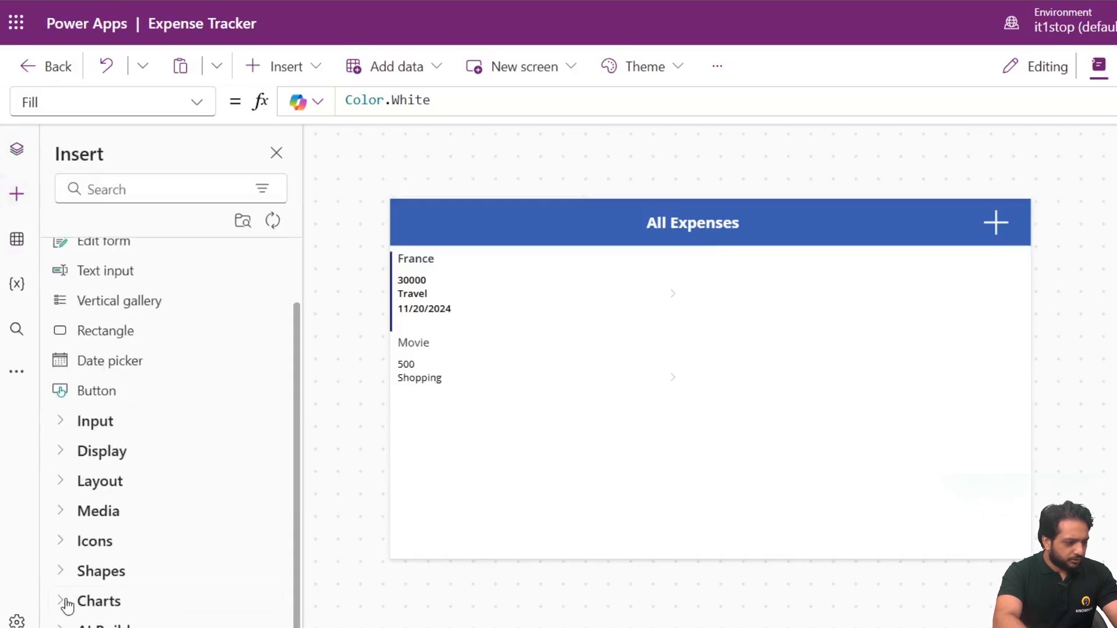
pyautogui.click(64, 602)
pyautogui.click(132, 594)
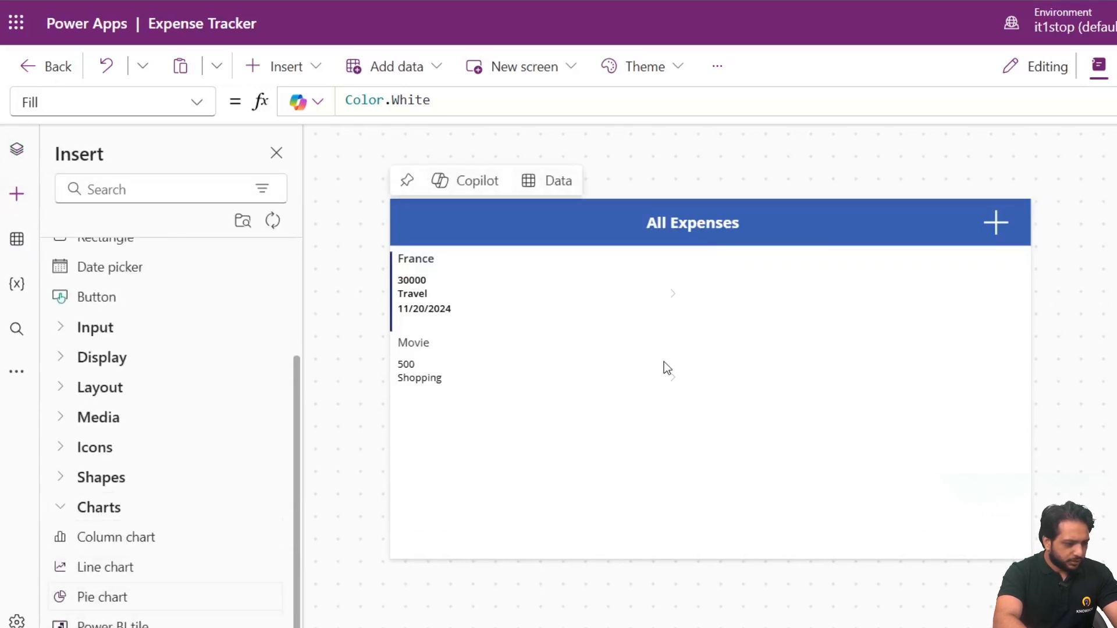
pyautogui.moveTo(500, 296); pyautogui.dragTo(902, 298)
# - Shrink the pie chart with its title and legend and fit it beneath the header, right of the gallery
pyautogui.click(468, 389)
pyautogui.moveTo(576, 507); pyautogui.dragTo(621, 527)
pyautogui.moveTo(456, 534); pyautogui.dragTo(856, 414)
pyautogui.click(931, 261)
pyautogui.click(873, 402)
pyautogui.moveTo(856, 326); pyautogui.dragTo(768, 353)
pyautogui.moveTo(978, 306); pyautogui.dragTo(805, 303)
pyautogui.moveTo(865, 294); pyautogui.dragTo(980, 306)
pyautogui.moveTo(879, 349); pyautogui.dragTo(913, 474)
pyautogui.click(789, 353)
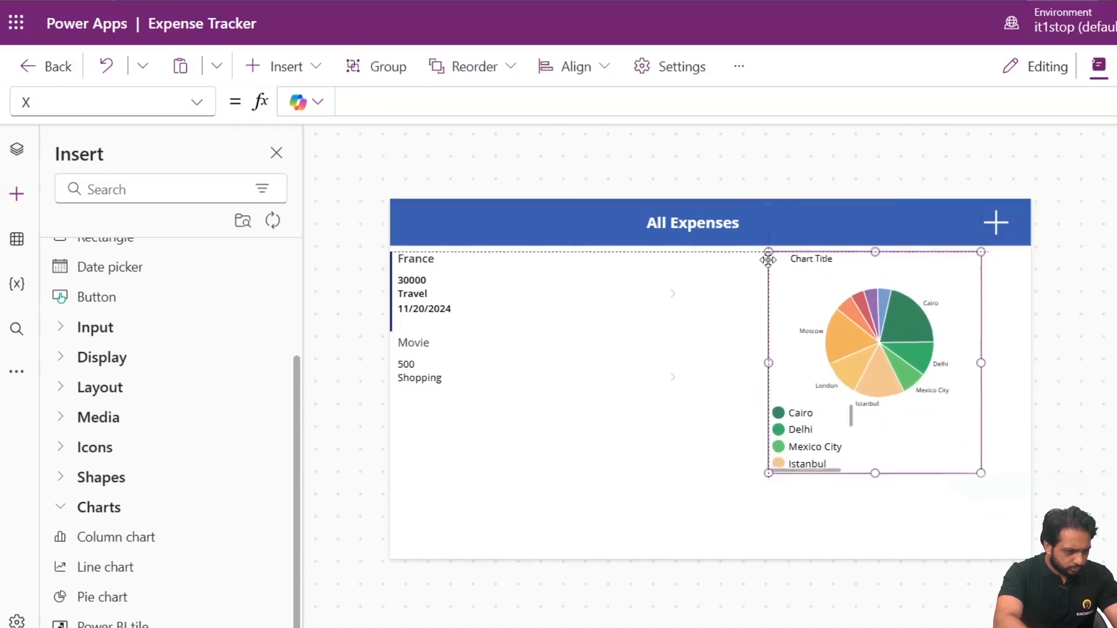
# - Stretch the pie chart group downward to just above the lower edge of the AllExpenses screen
pyautogui.click(840, 371)
pyautogui.moveTo(874, 478); pyautogui.dragTo(875, 538)
pyautogui.click(855, 400)
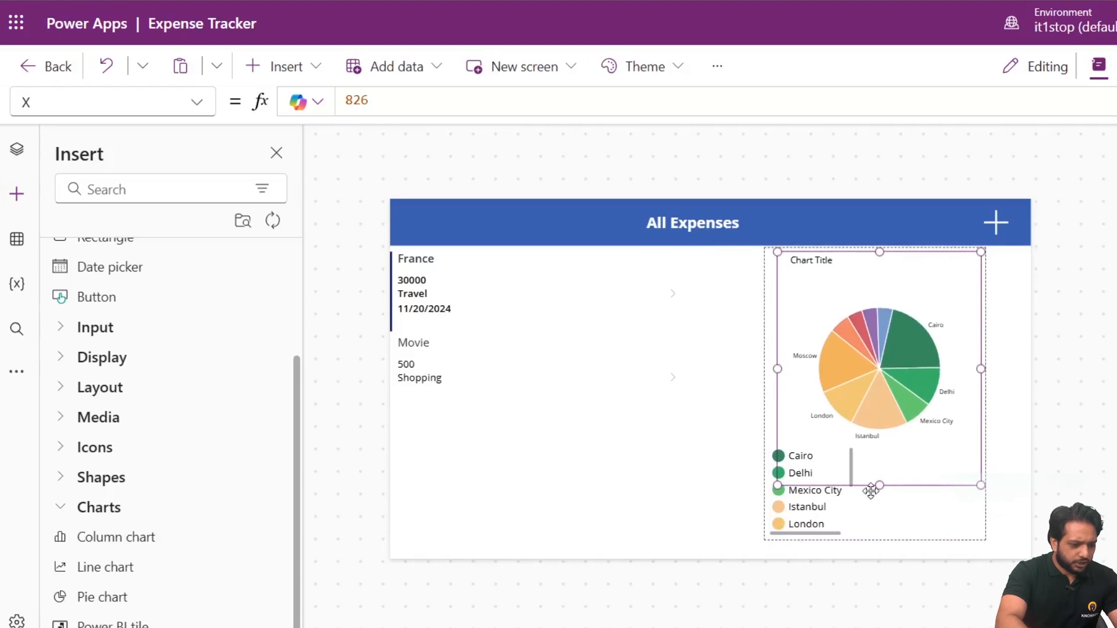
# - Shorten the pie chart so that its lower edge sits above the legend entries
pyautogui.moveTo(878, 485); pyautogui.dragTo(873, 427)
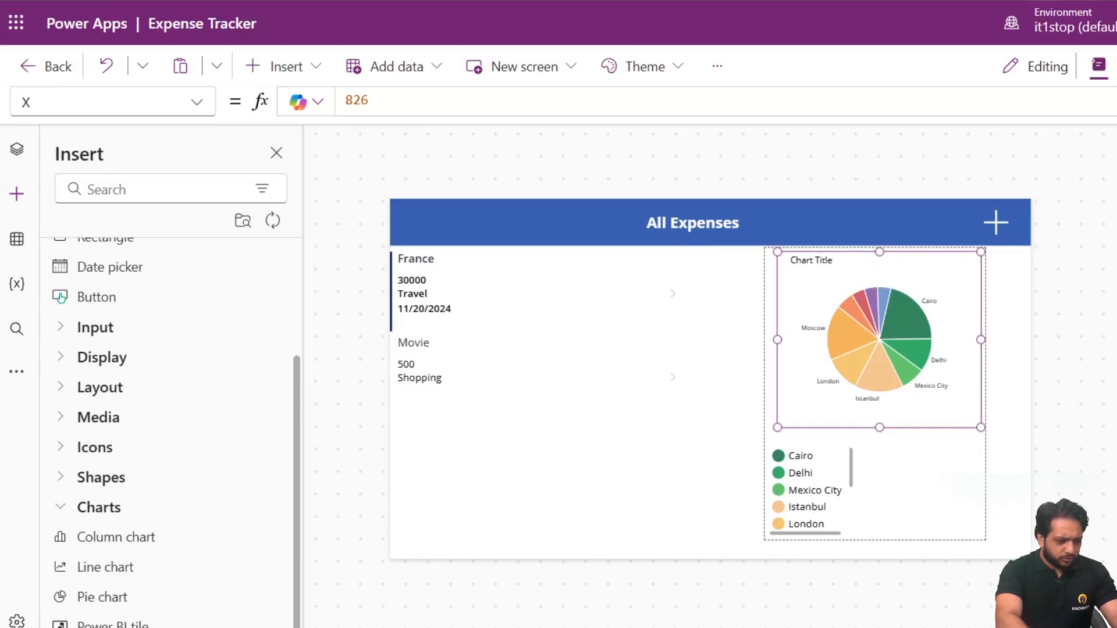
pyautogui.click(988, 483)
pyautogui.click(794, 375)
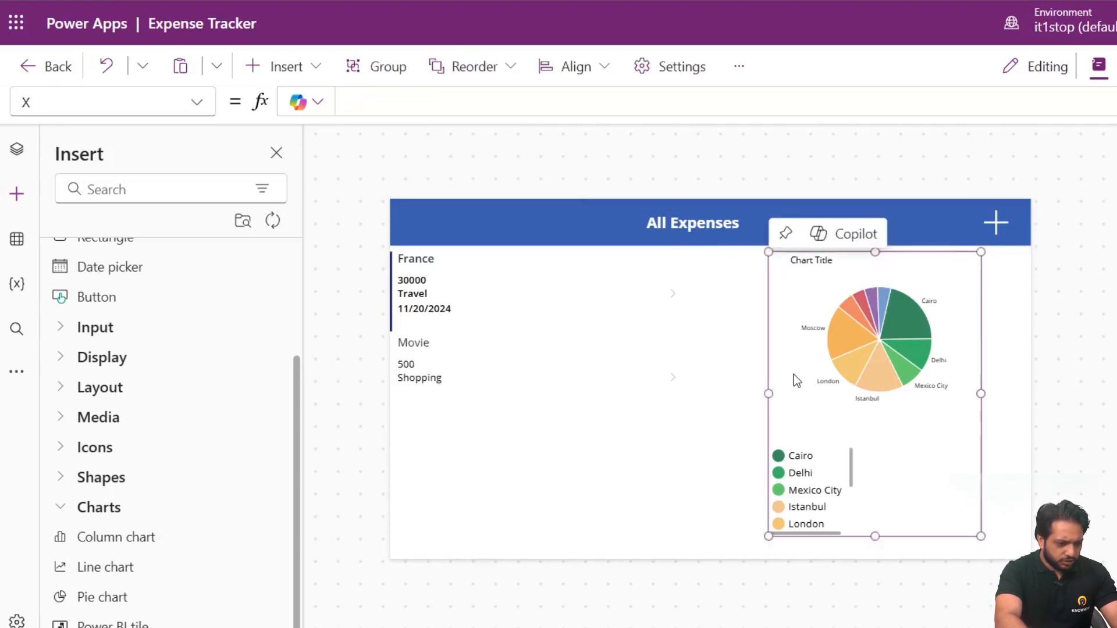
# - Replace the pie chart's sample Items data with the Expenses data source
pyautogui.click(871, 353)
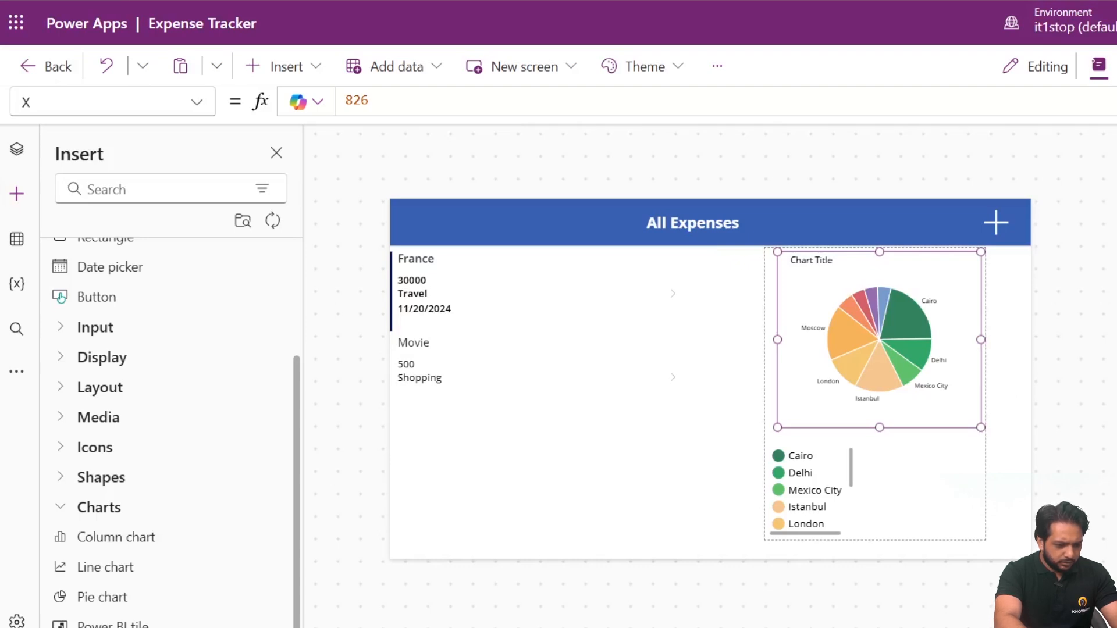
pyautogui.click(454, 101)
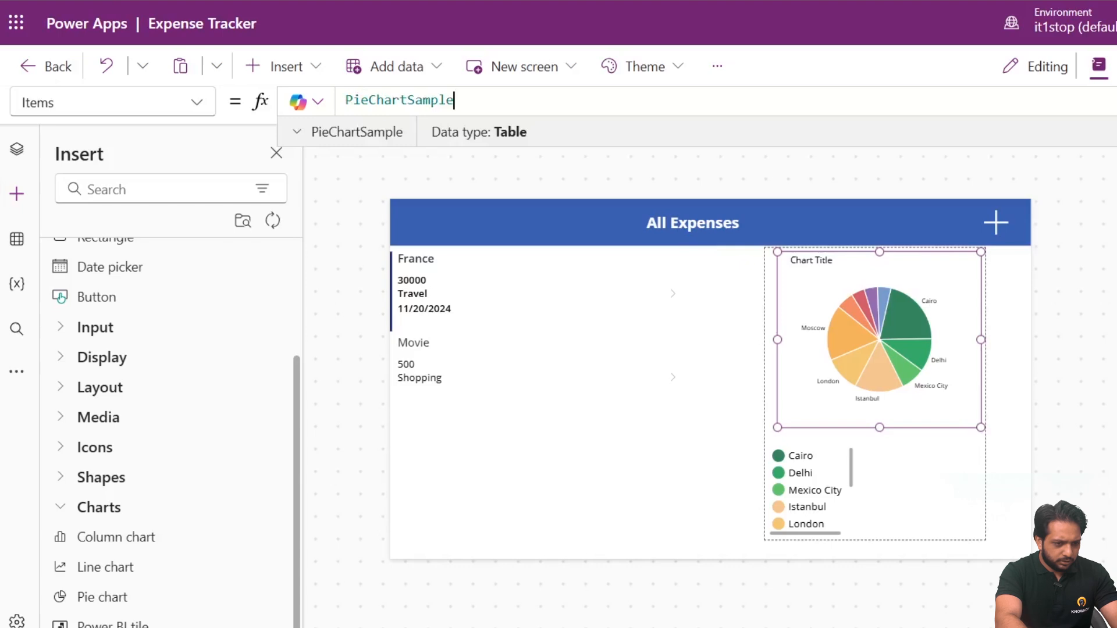
pyautogui.hotkey('ctrl', 'a')
pyautogui.press('BackSpace')
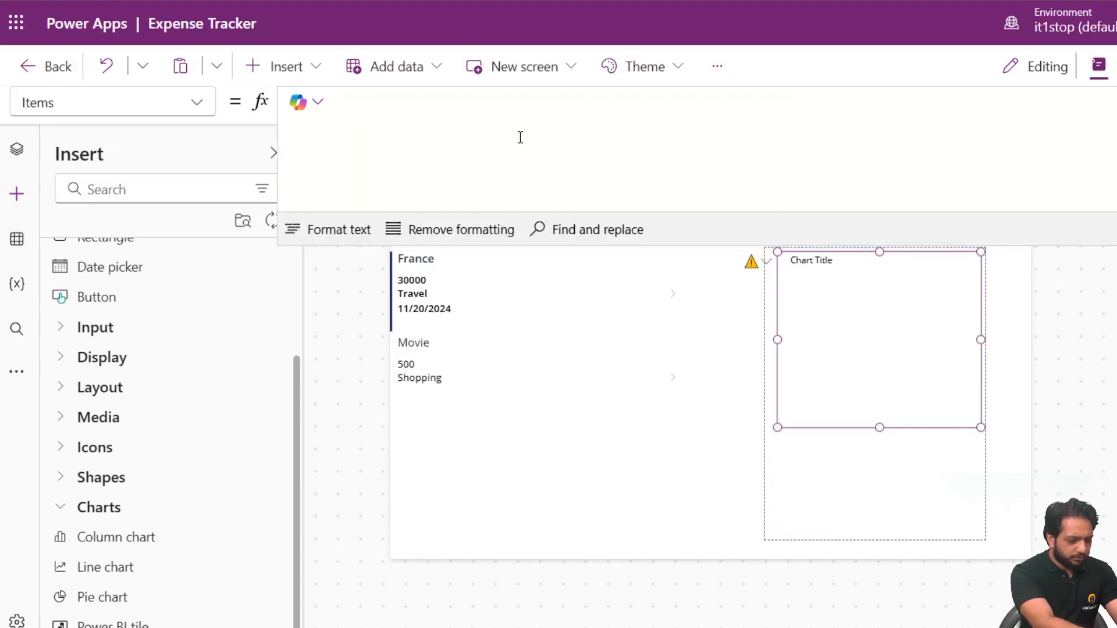
pyautogui.write('Expe')
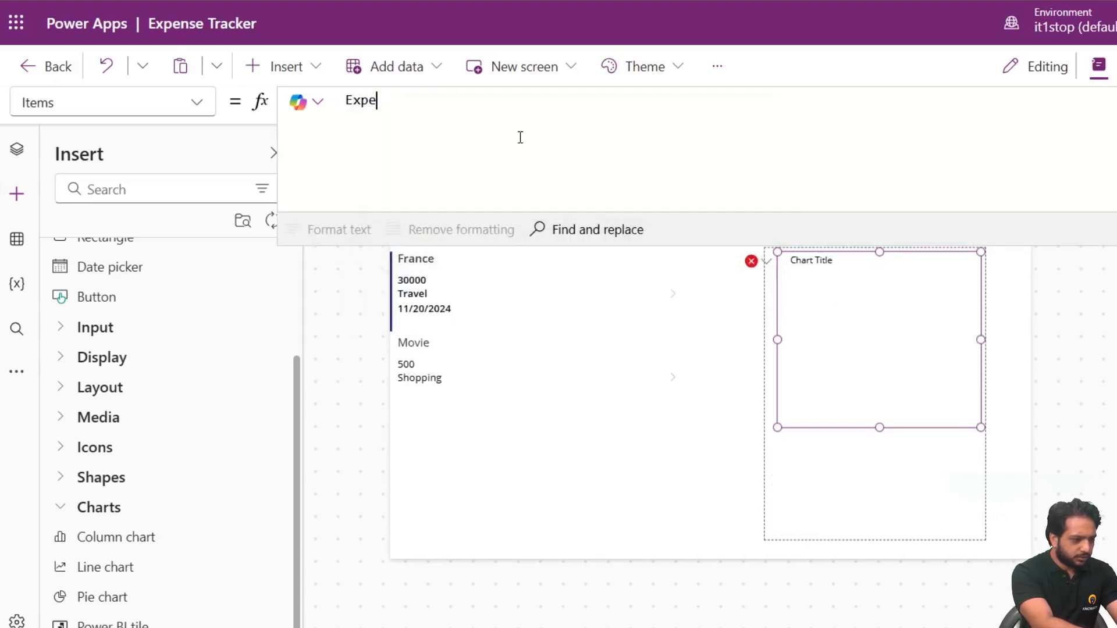
pyautogui.write('ns')
pyautogui.click(519, 135)
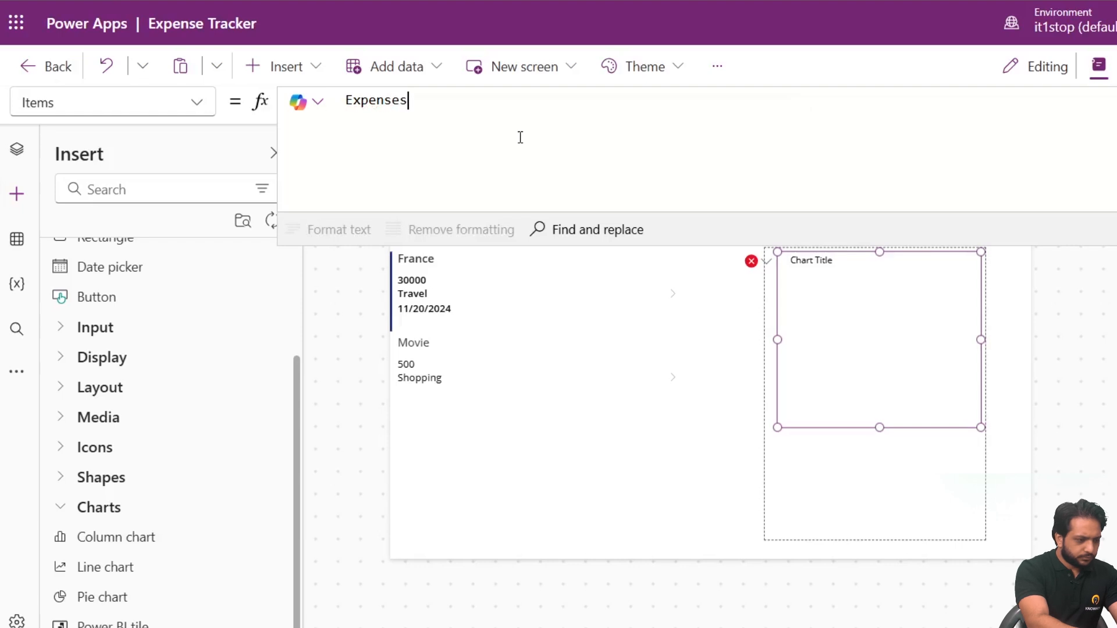
# - Start wrapping the pie chart's Items in an AddColumns function with Expenses as the source table
pyautogui.doubleClick(364, 105)
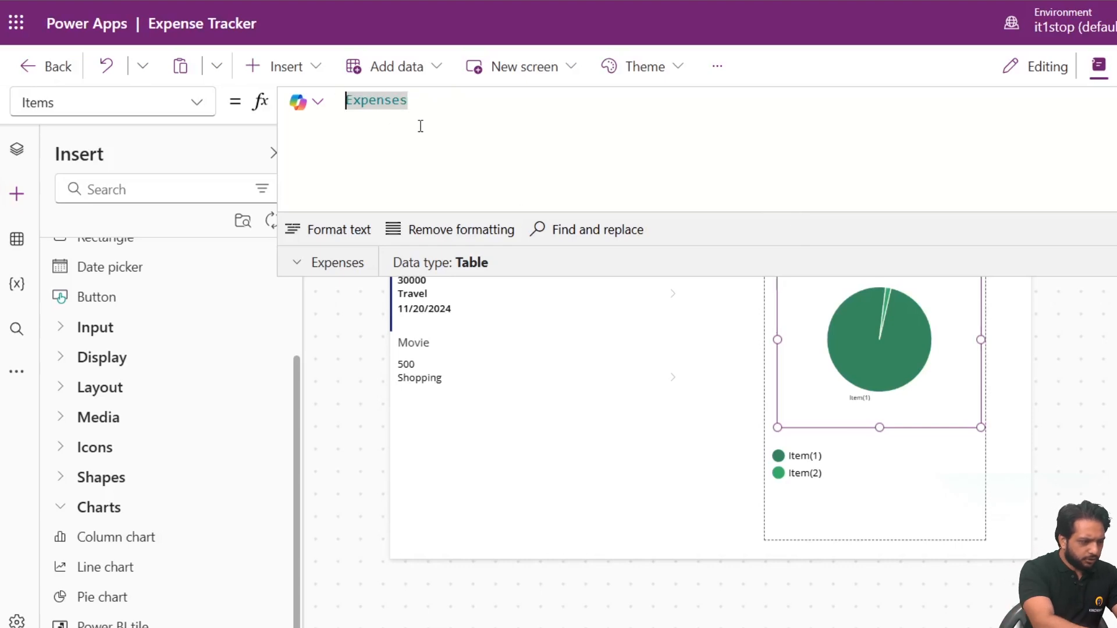
pyautogui.write('Add')
pyautogui.press('Tab')
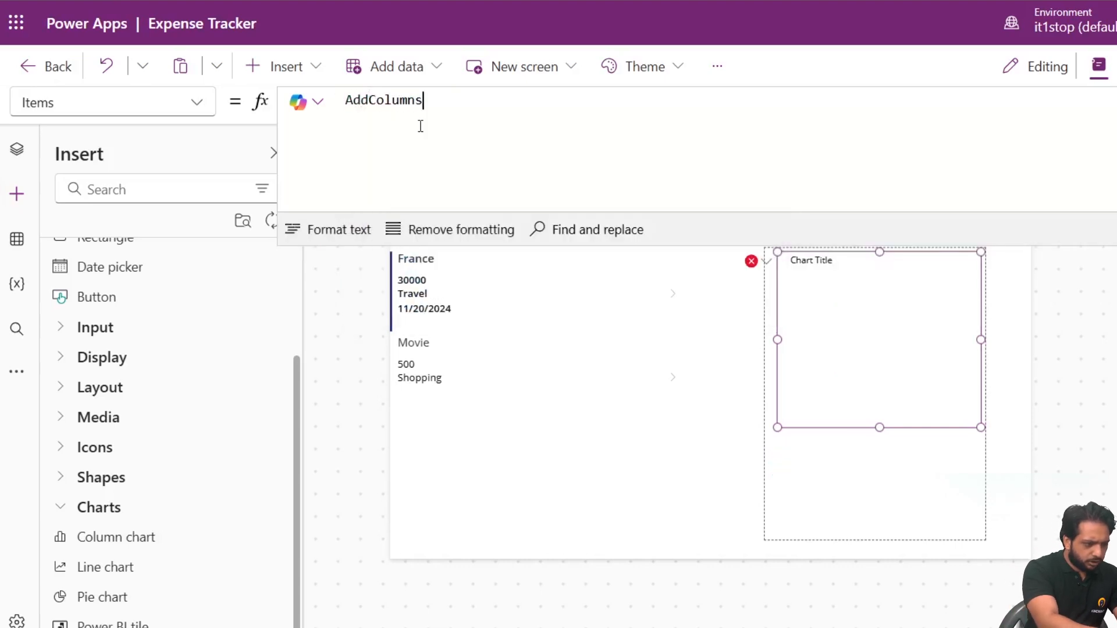
pyautogui.write('(')
pyautogui.press('Tab')
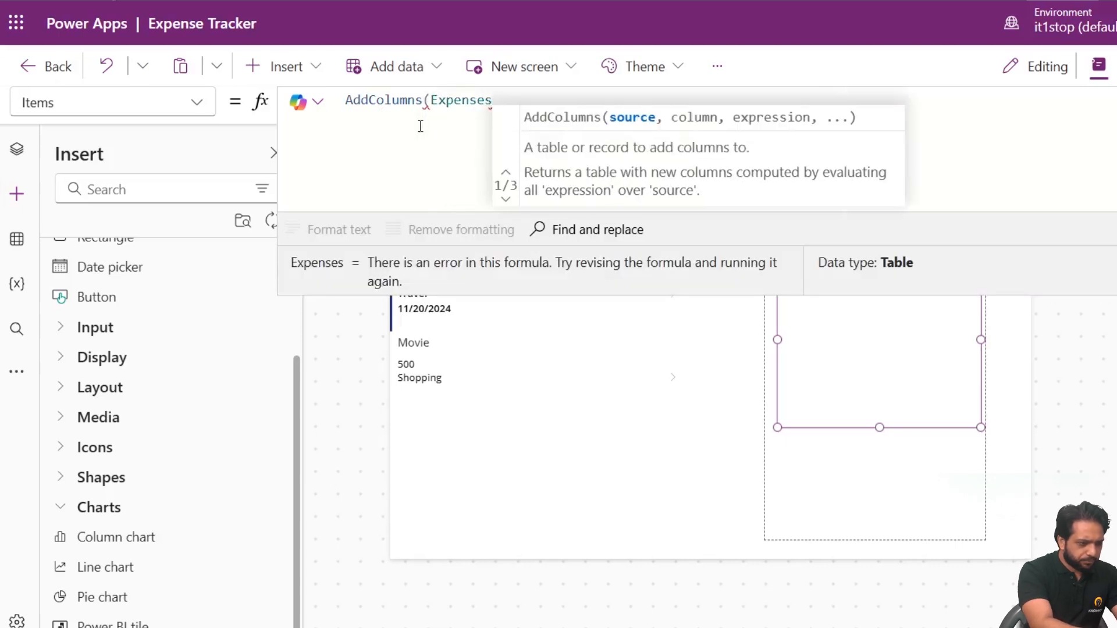
pyautogui.write(',')
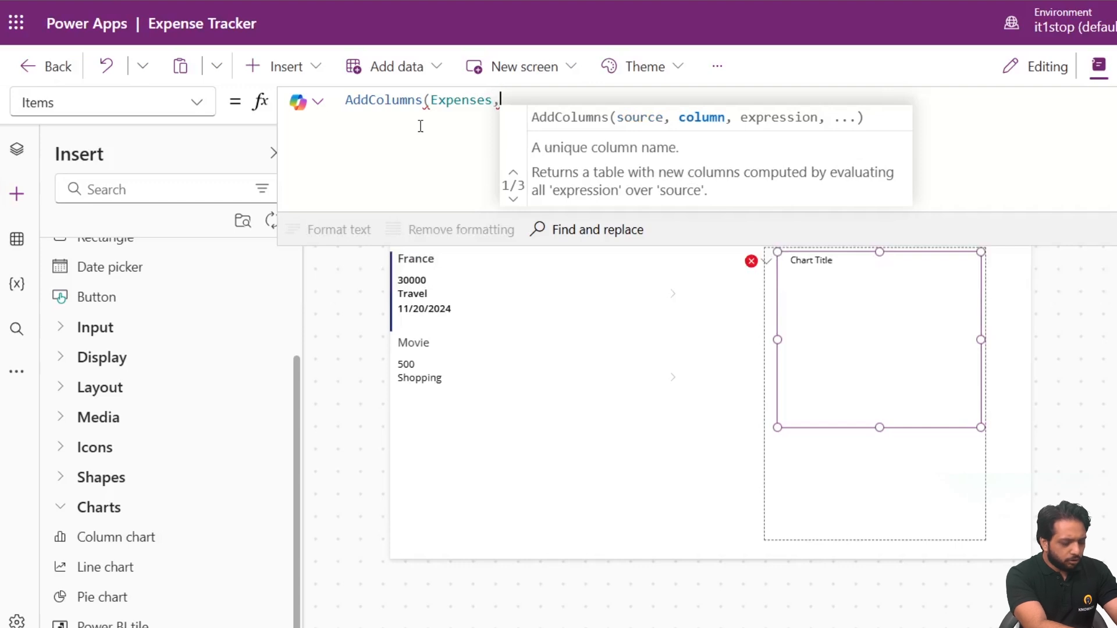
# - Complete the AddColumns formula with a CategoryName column set to Category.Value and expand its result preview
pyautogui.write('Ca')
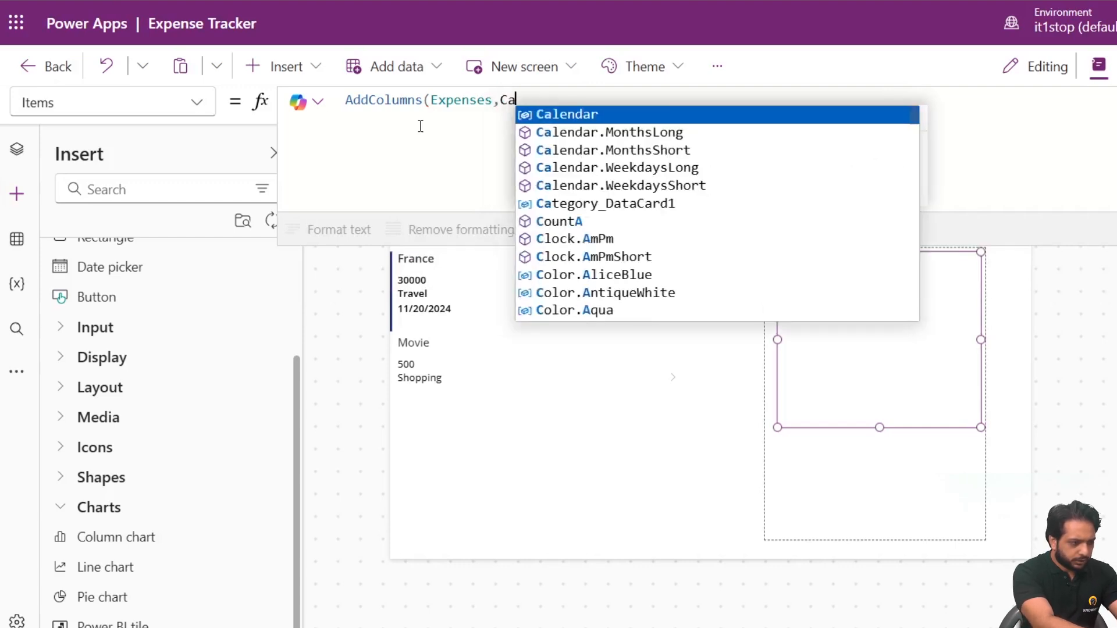
pyautogui.write('tegor')
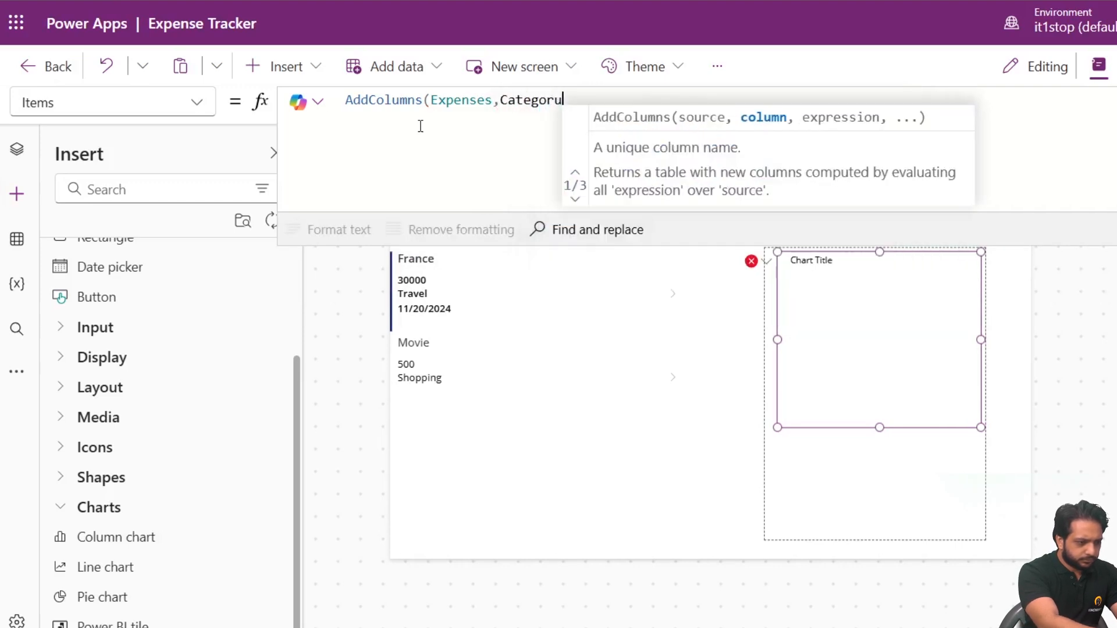
pyautogui.write('yName')
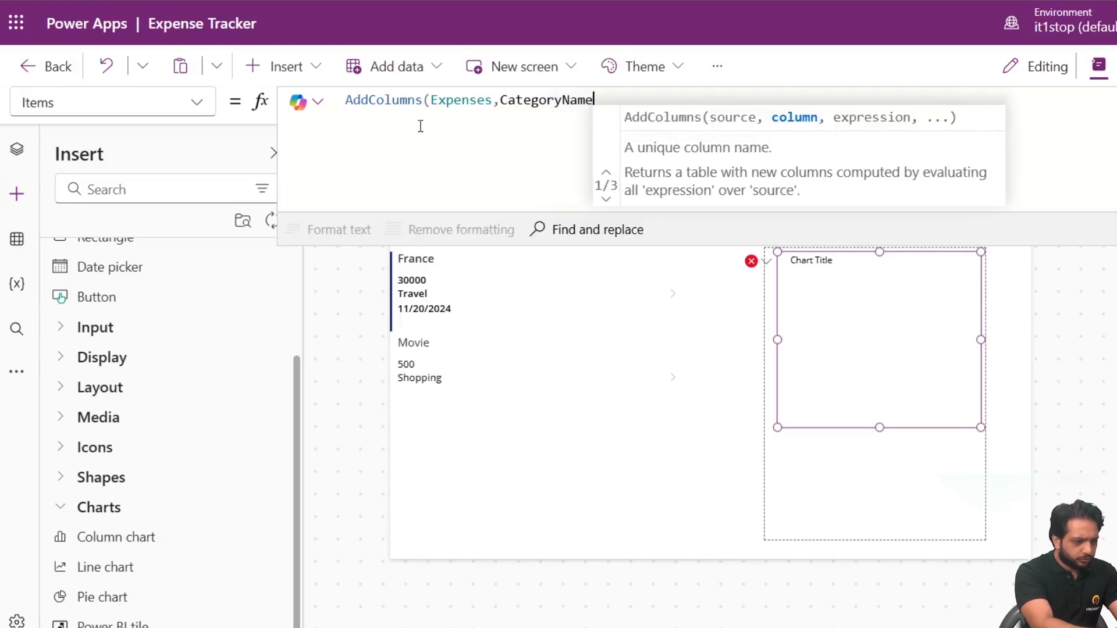
pyautogui.write(',')
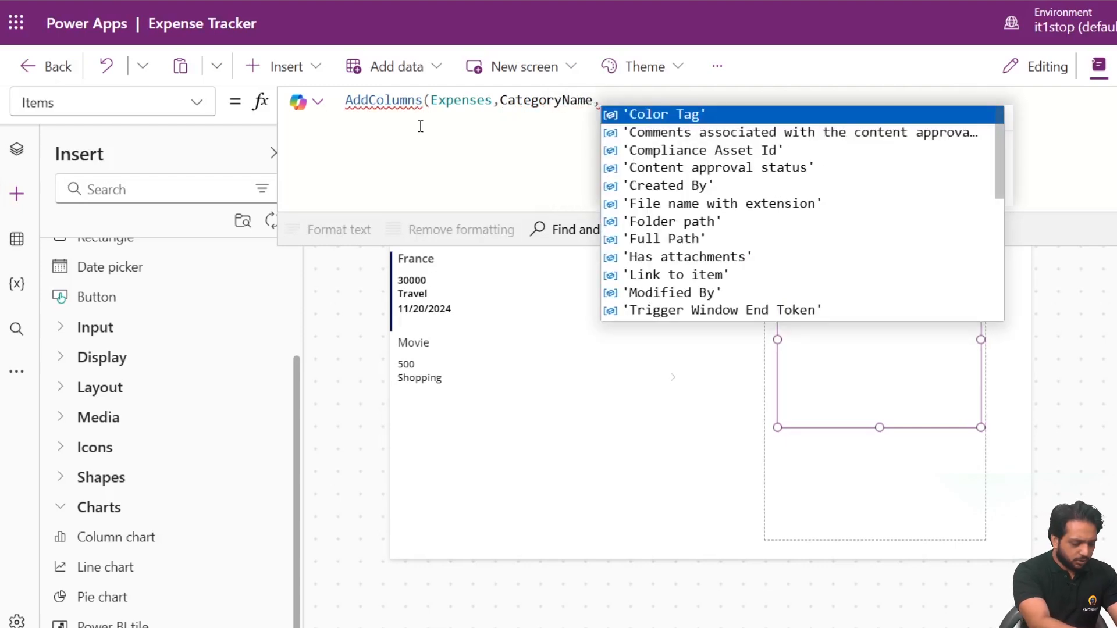
pyautogui.write('Category')
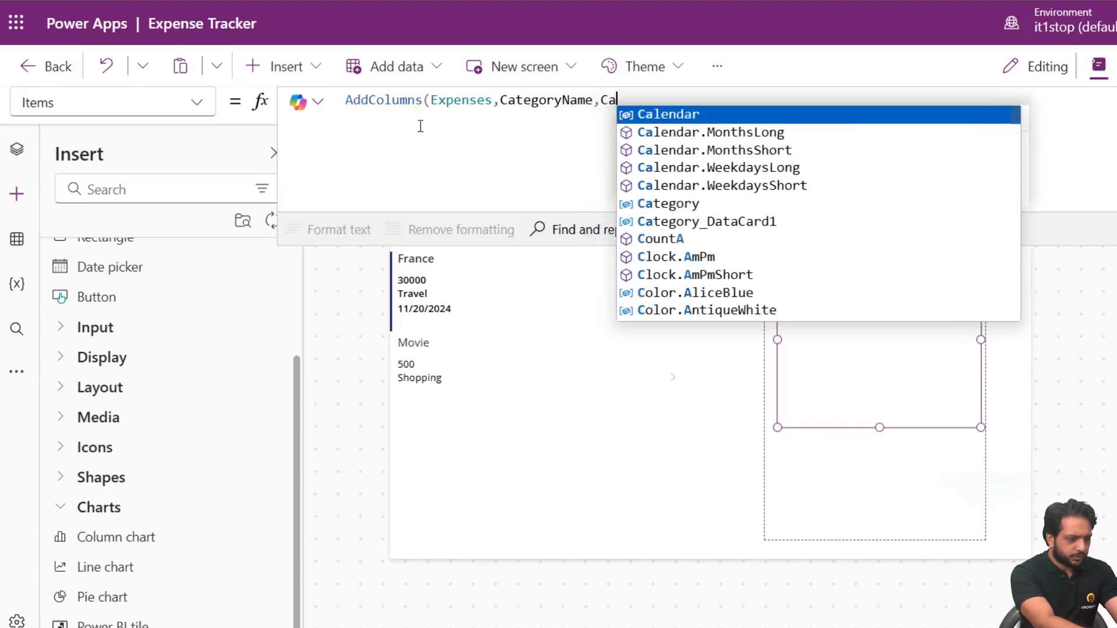
pyautogui.write('.Value)')
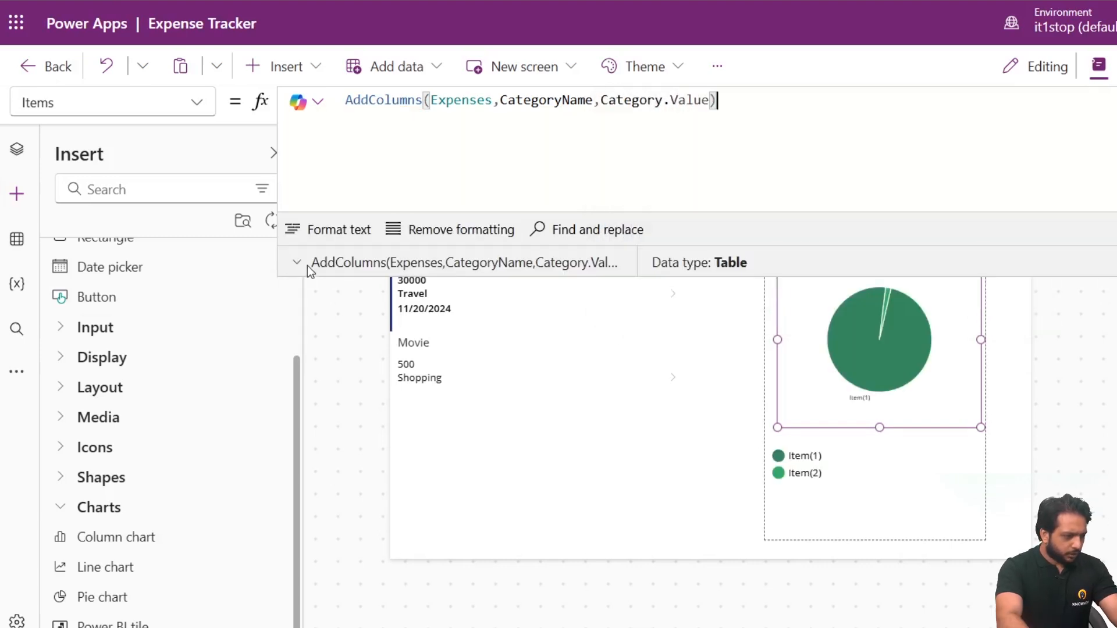
pyautogui.click(307, 265)
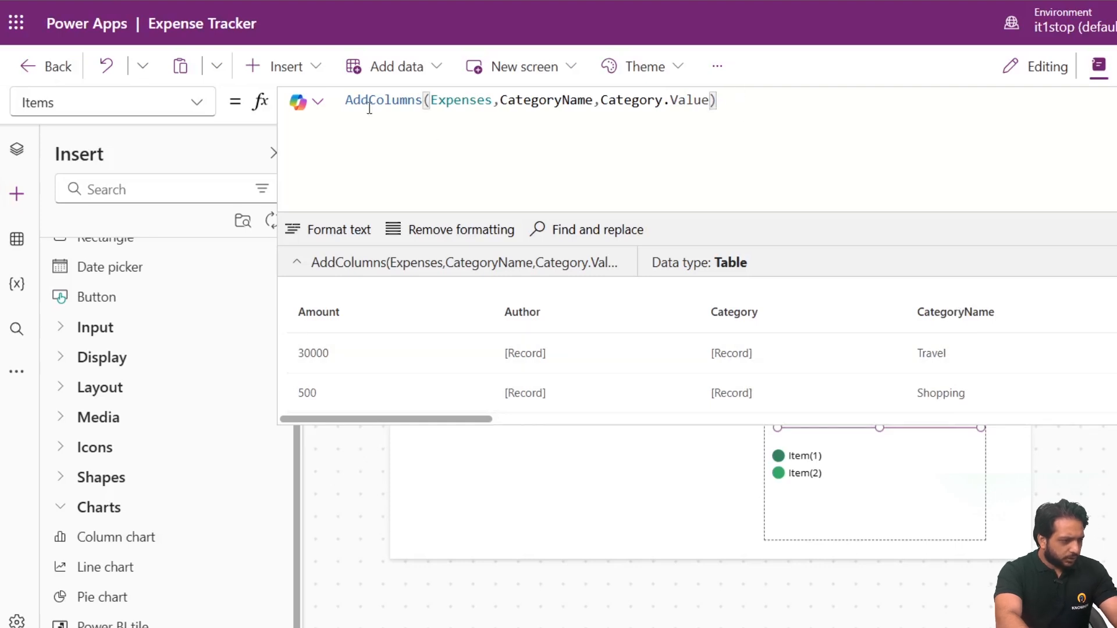
# - Wrap the AddColumns expression in a GroupBy function that groups by CategoryName
pyautogui.doubleClick(349, 100)
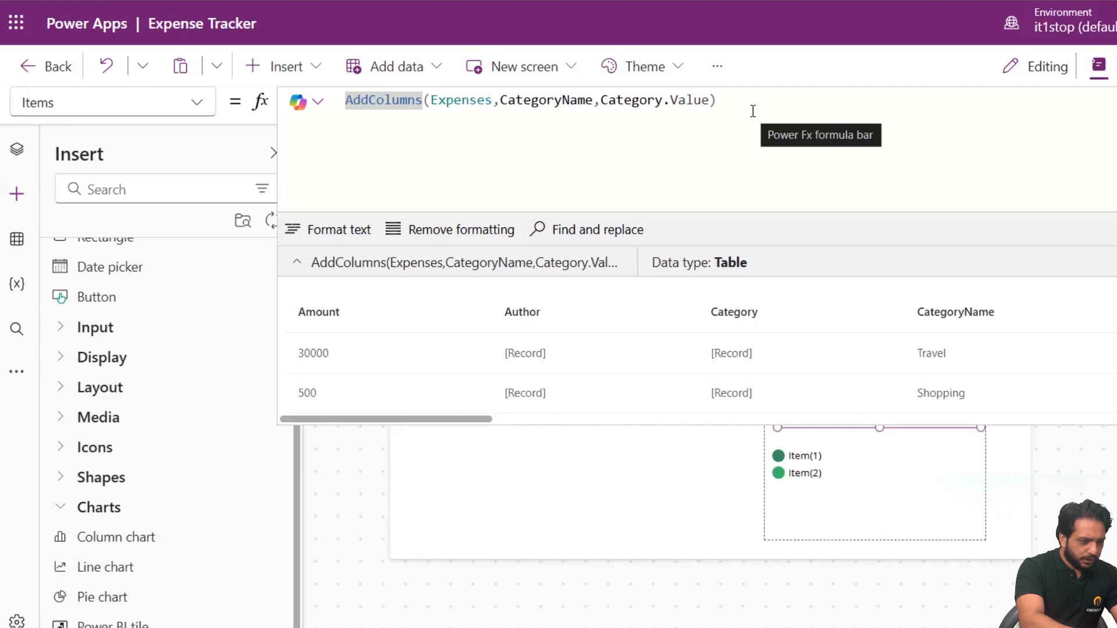
pyautogui.write('(')
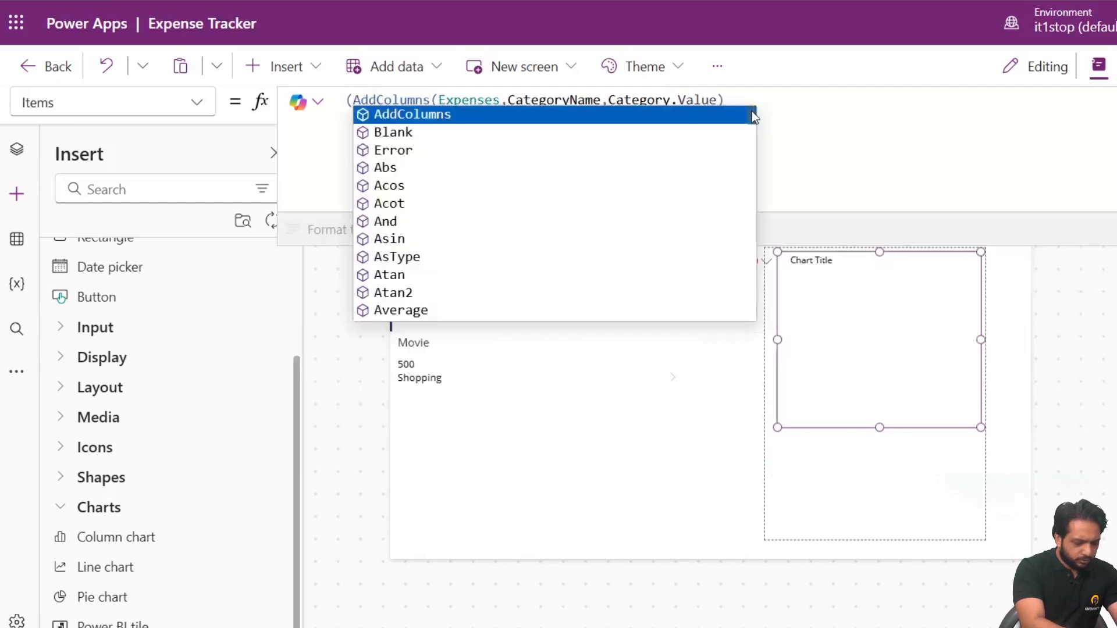
pyautogui.write('GroupBy')
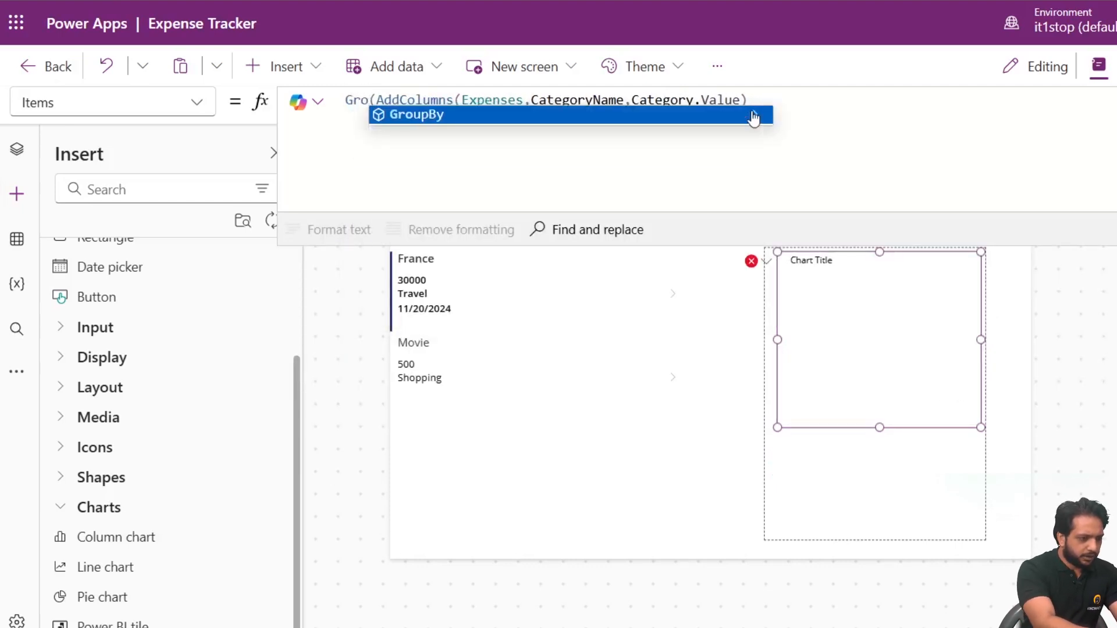
pyautogui.click(804, 103)
pyautogui.write(',C')
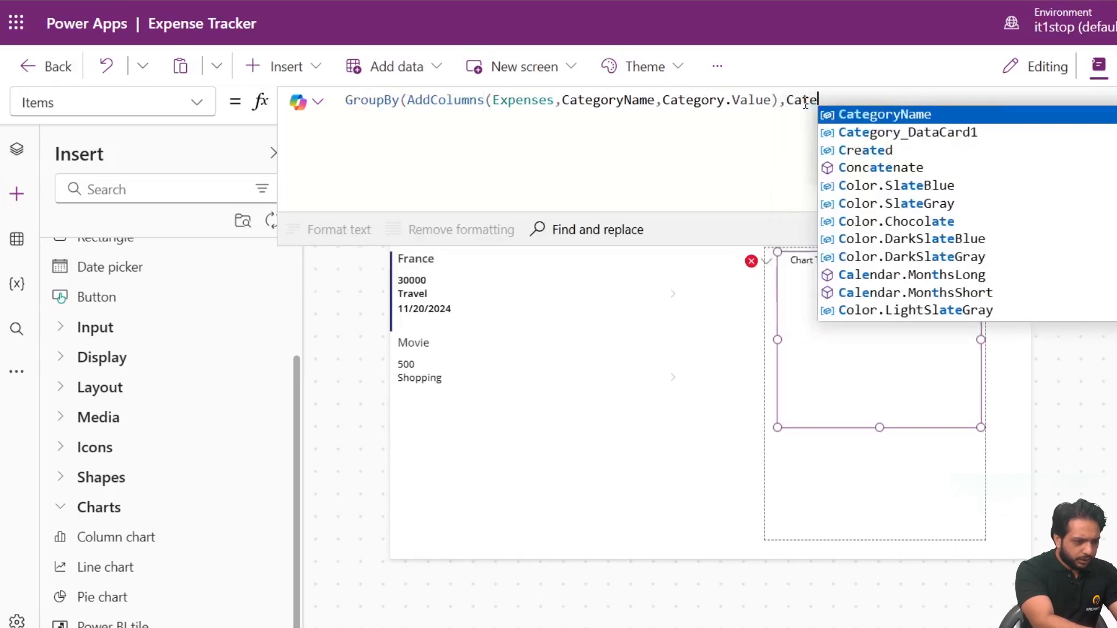
pyautogui.write('ate')
pyautogui.press('Tab')
# - Name the grouped records column Grp_Category and close the GroupBy function
pyautogui.write(',Grp')
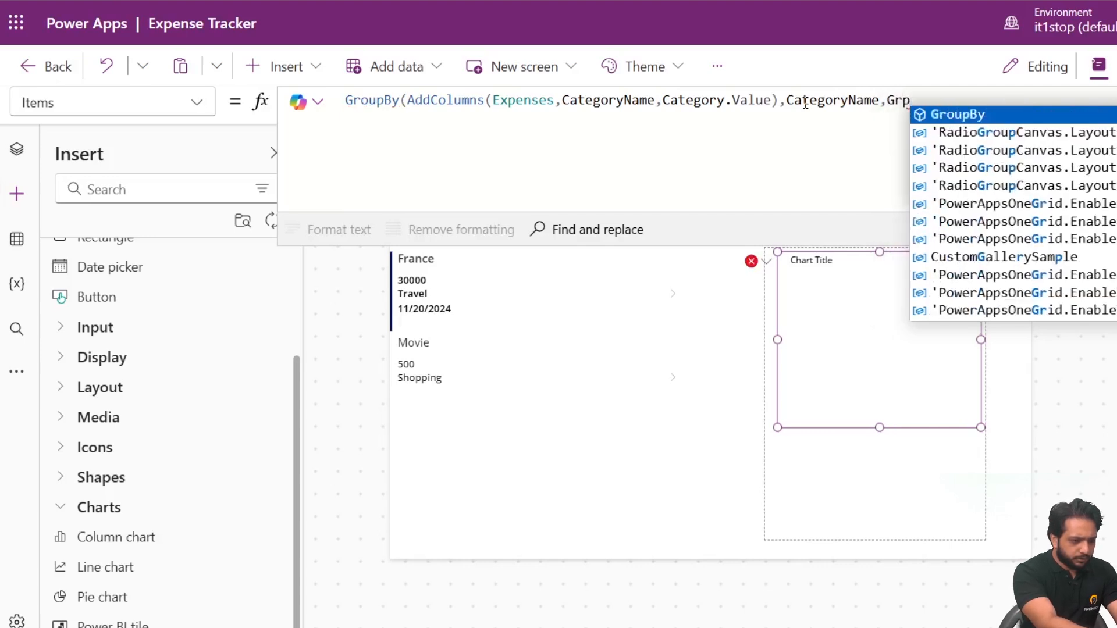
pyautogui.write('_Categorty')
pyautogui.press('BackSpace')
pyautogui.press('BackSpace')
pyautogui.write('t)')
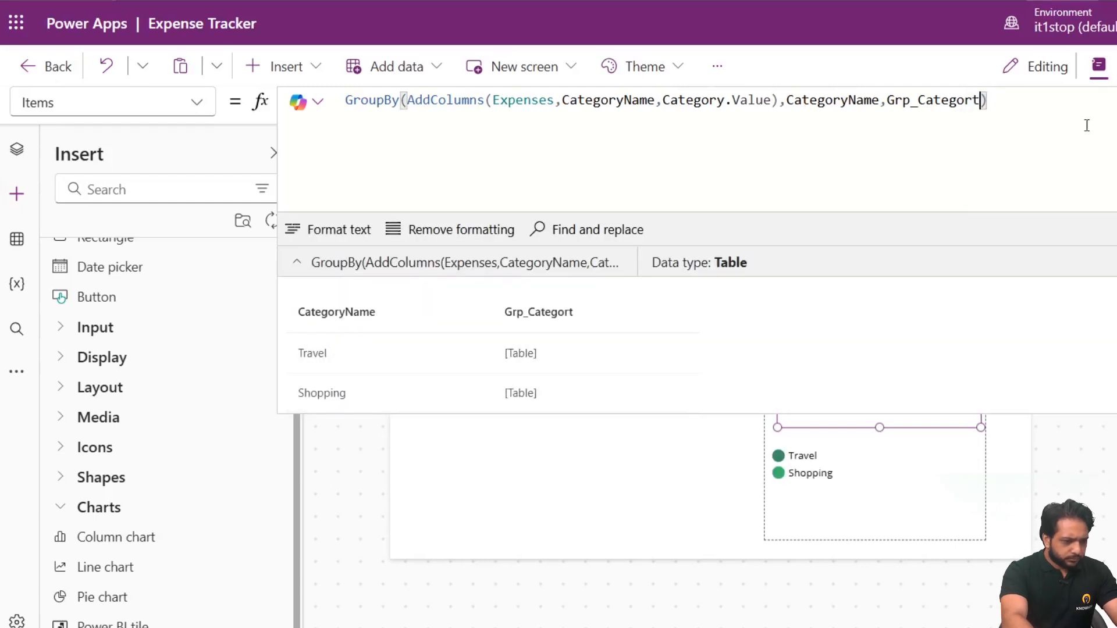
pyautogui.press('BackSpace')
pyautogui.write('y')
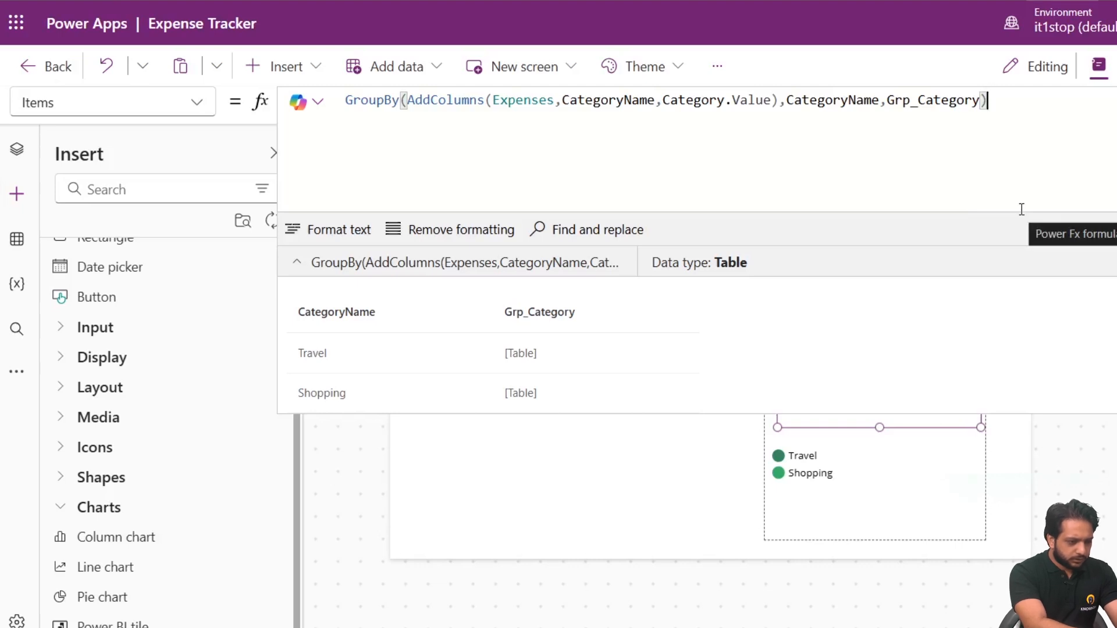
# - Wrap the GroupBy expression in an outer AddColumns function, leaving its argument list open after the grouped table
pyautogui.write(',')
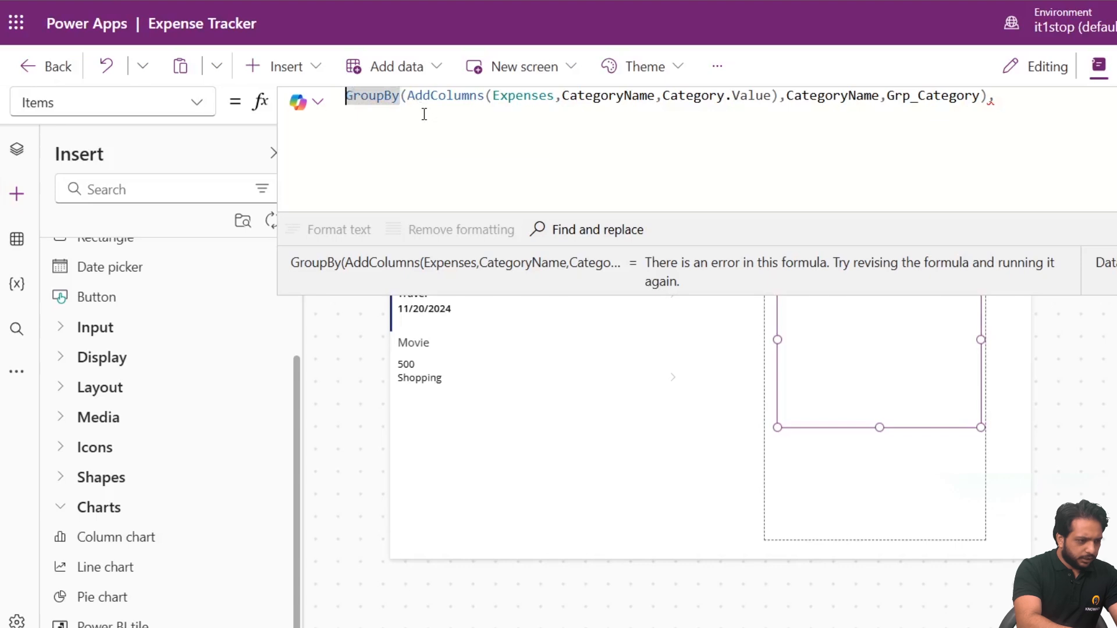
pyautogui.write('(')
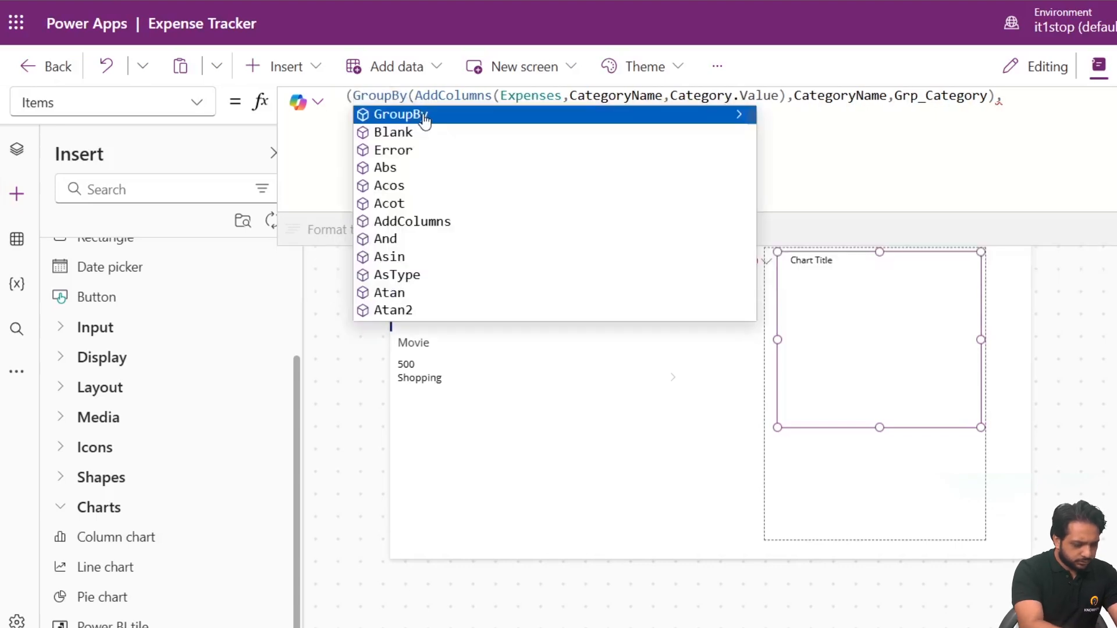
pyautogui.press('Left')
pyautogui.write('Add')
pyautogui.click(424, 114)
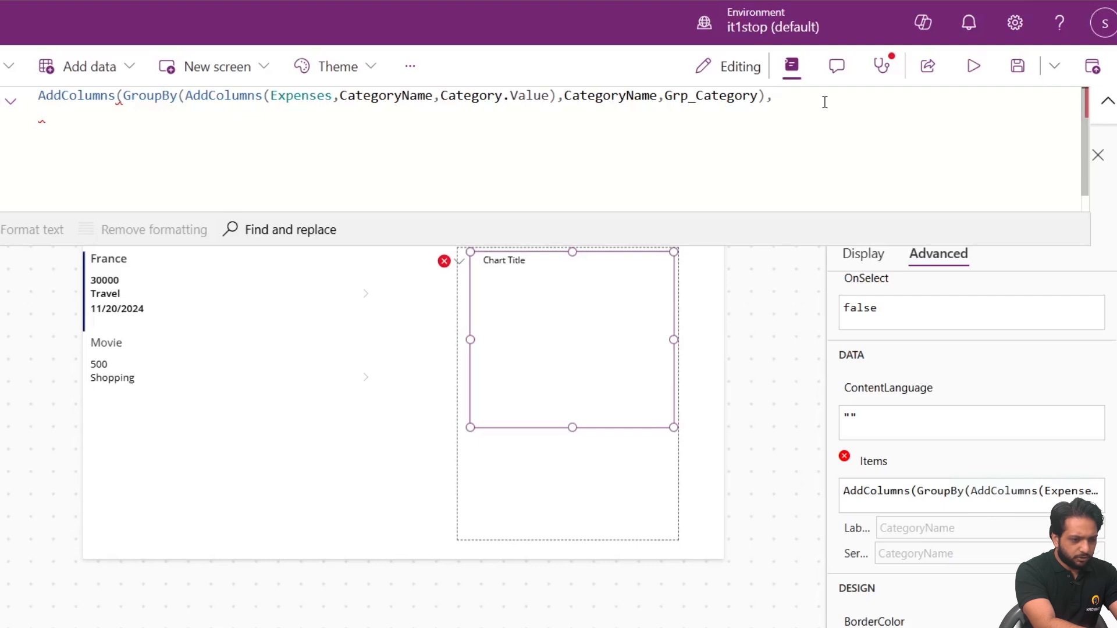
# - Add a TotalSpend column computed as Sum(ThisRecord.Grp_Category,Amount) and close the outer AddColumns formula
pyautogui.write('Total')
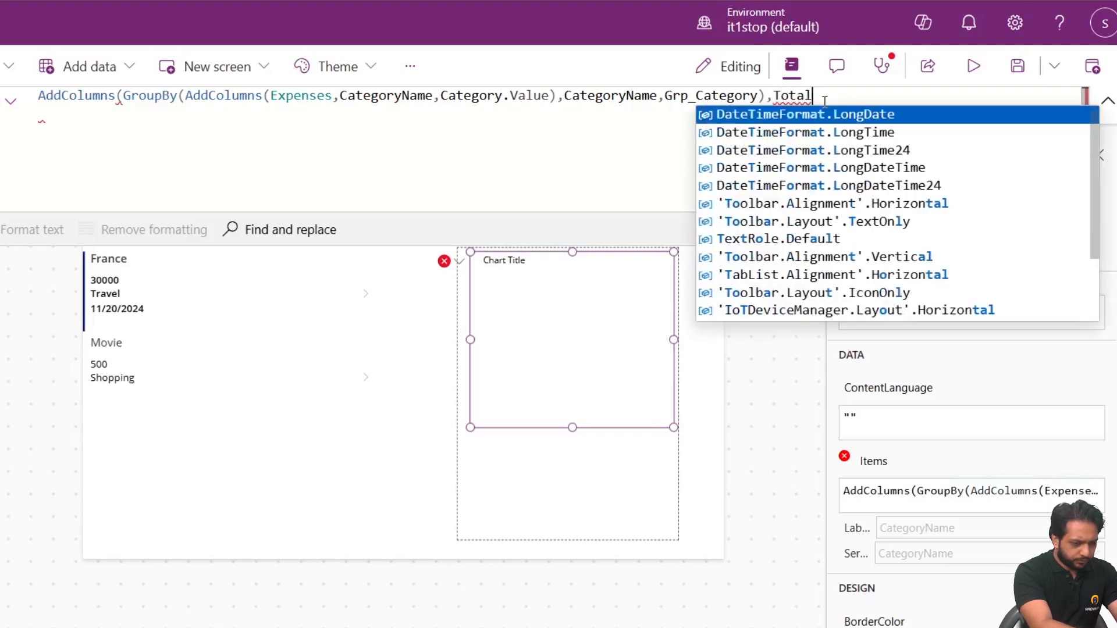
pyautogui.write('Spend,Sum')
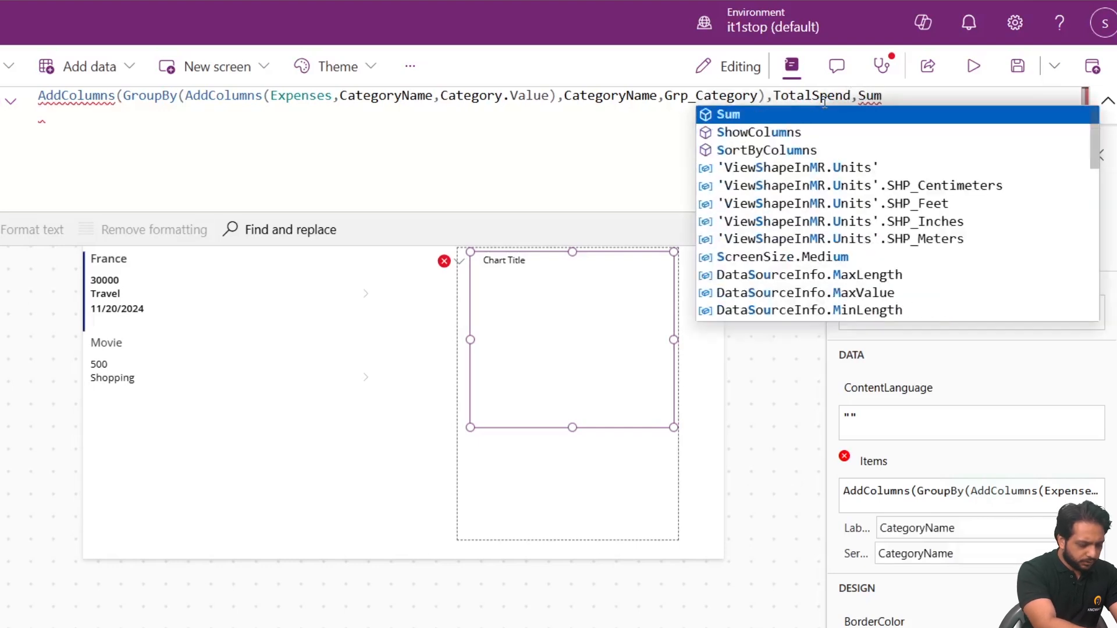
pyautogui.write('(this')
pyautogui.press('Tab')
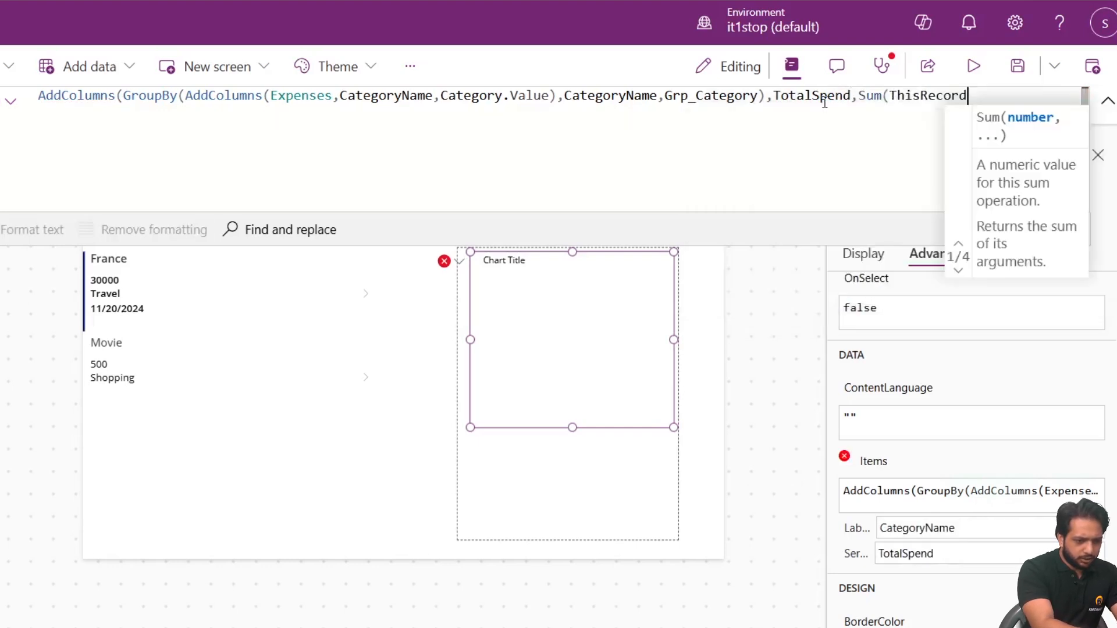
pyautogui.write('.')
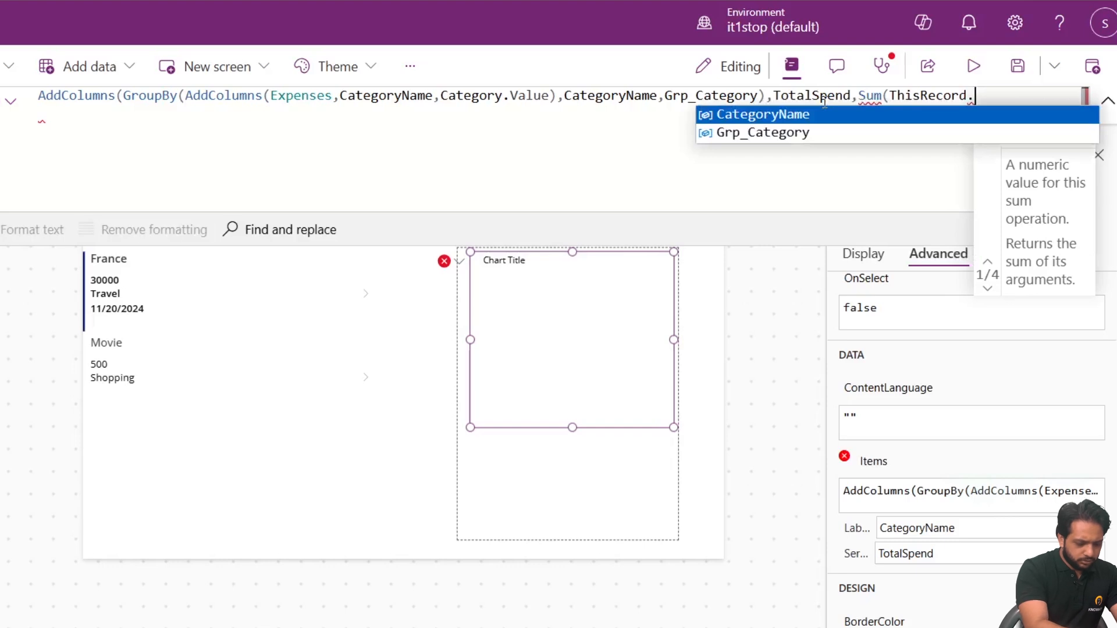
pyautogui.press('Down')
pyautogui.press('Tab')
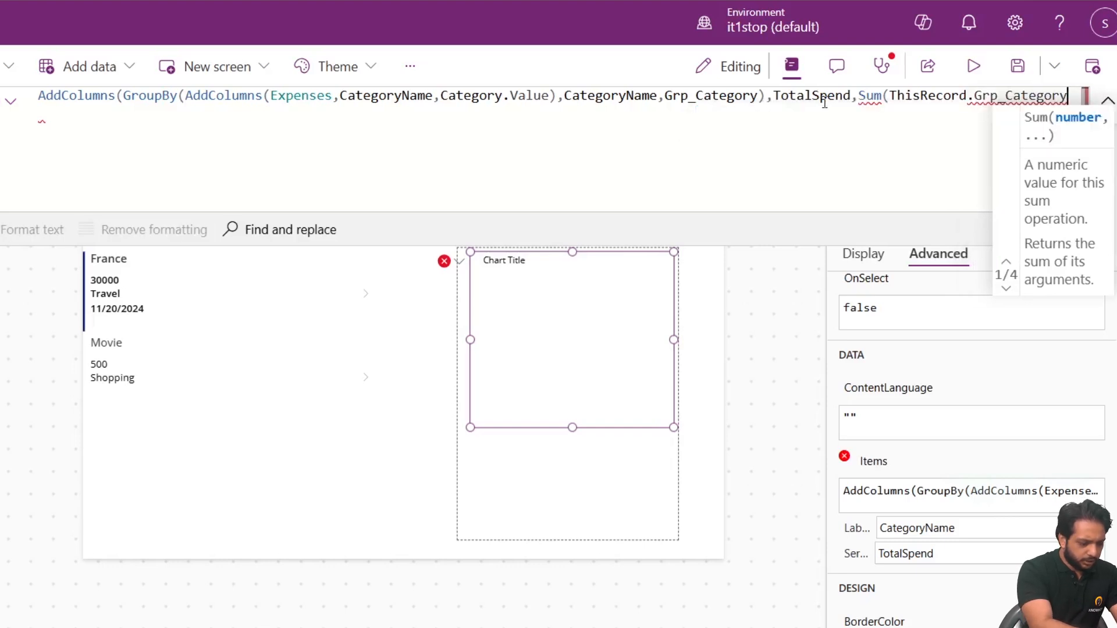
pyautogui.write(',')
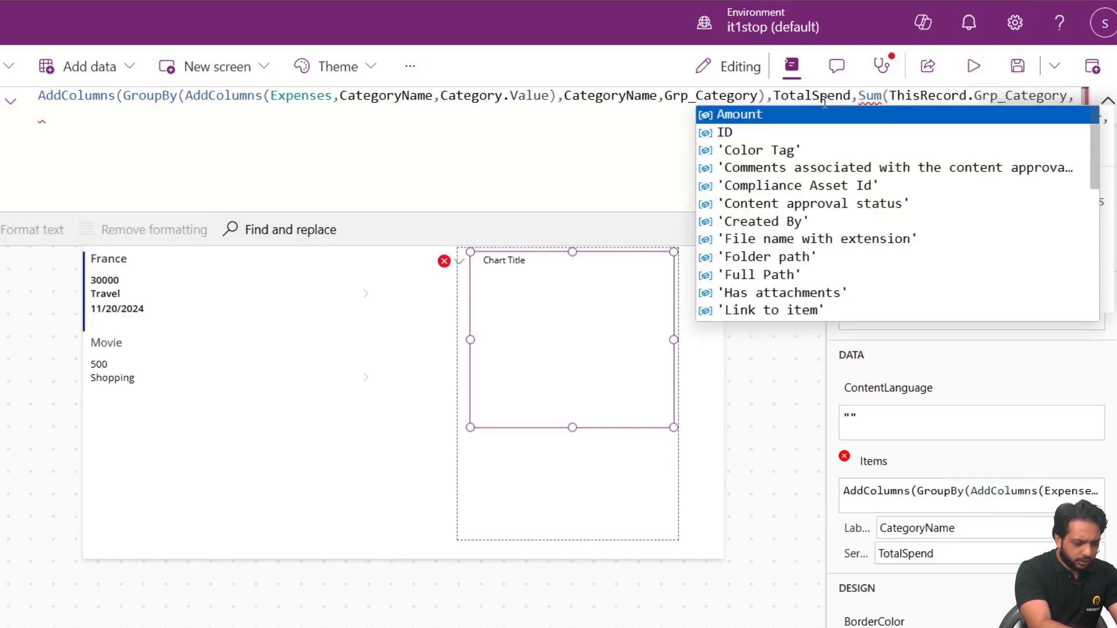
pyautogui.press('Tab')
pyautogui.write('),')
pyautogui.press('BackSpace')
pyautogui.write(')')
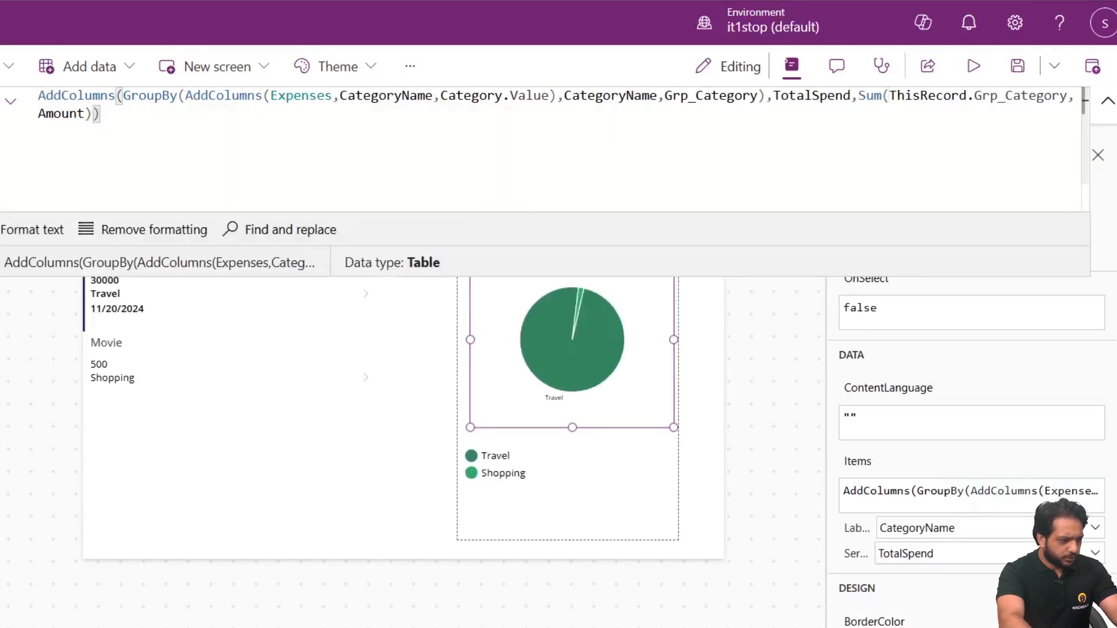
# - Preview the pie chart's Items formula result table and format the formula text onto separate indented lines
pyautogui.click(2, 263)
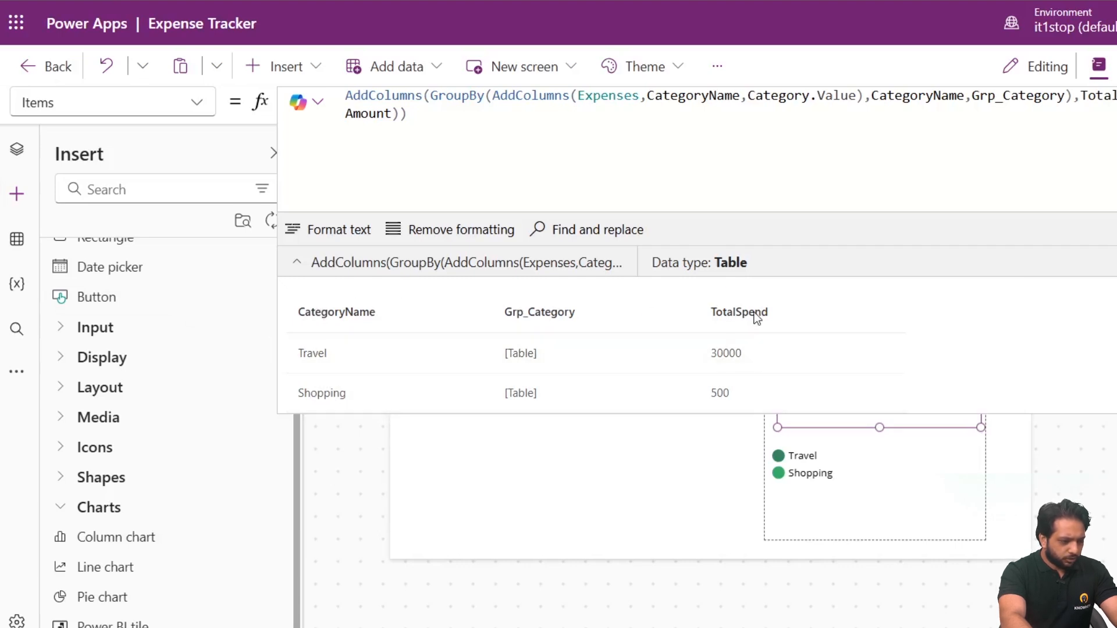
pyautogui.click(528, 194)
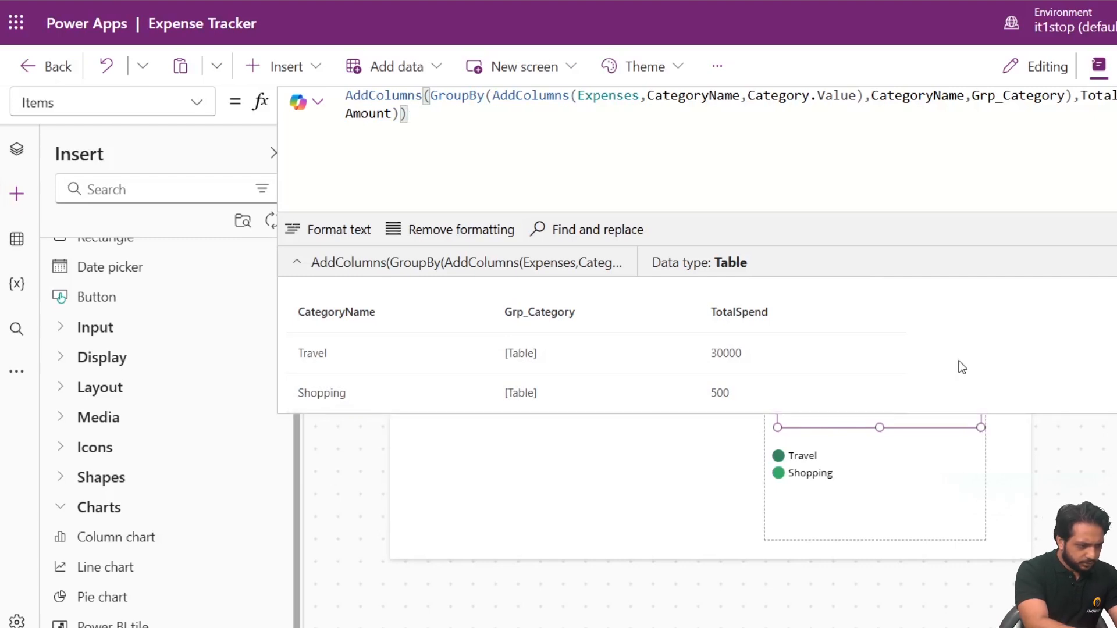
pyautogui.click(293, 229)
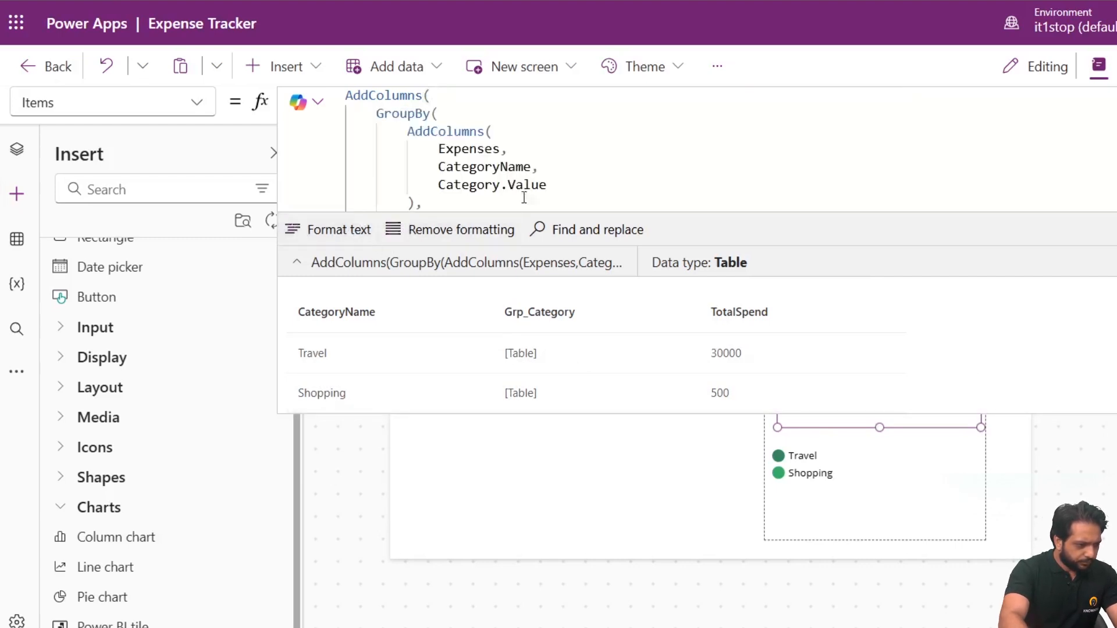
# - Add another column named Label to the outer AddColumns function, after the TotalSpend Sum expression
pyautogui.scroll(-4, 438, 145)
pyautogui.click(370, 175)
pyautogui.scroll(2, 507, 156)
pyautogui.scroll(-2, 505, 149)
pyautogui.click(423, 165)
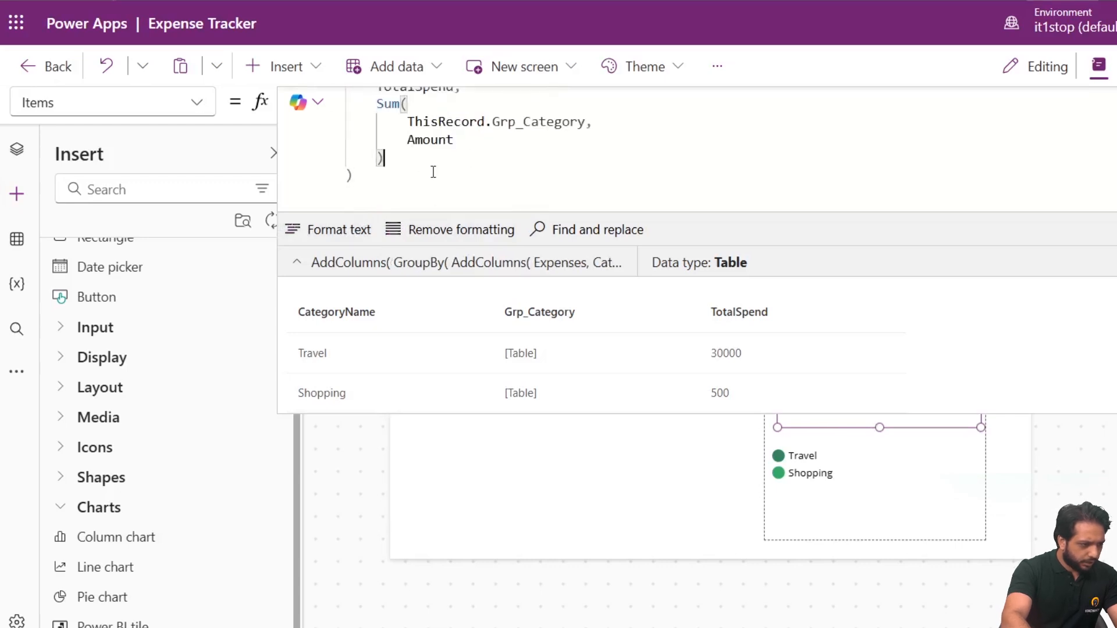
pyautogui.scroll(1, 446, 128)
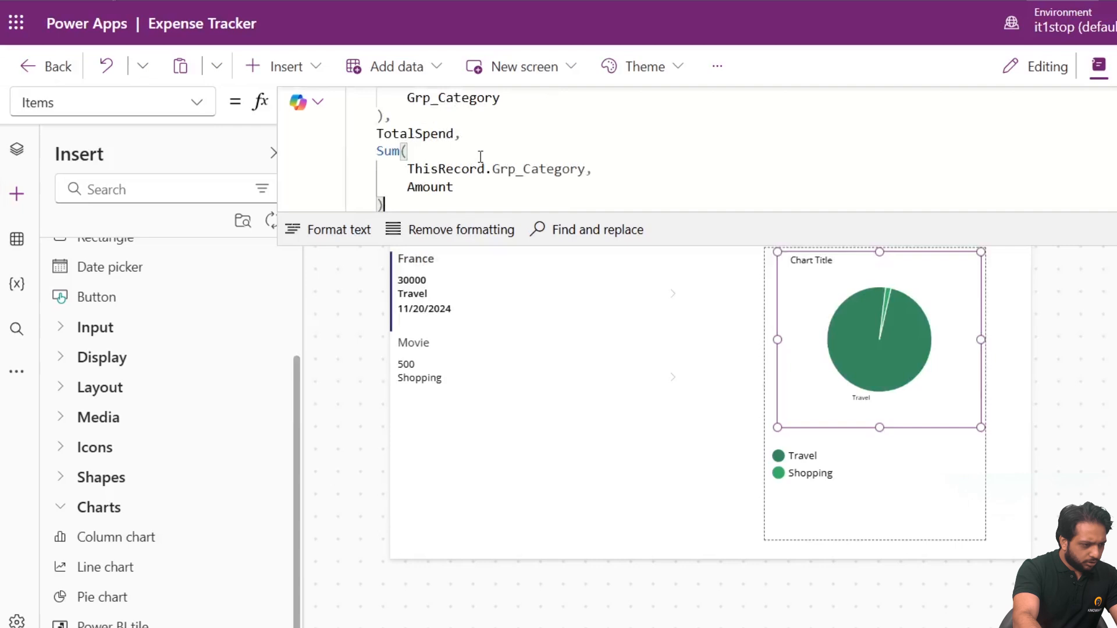
pyautogui.scroll(-1, 466, 138)
pyautogui.write(',')
pyautogui.hotkey('shift', 'Return')
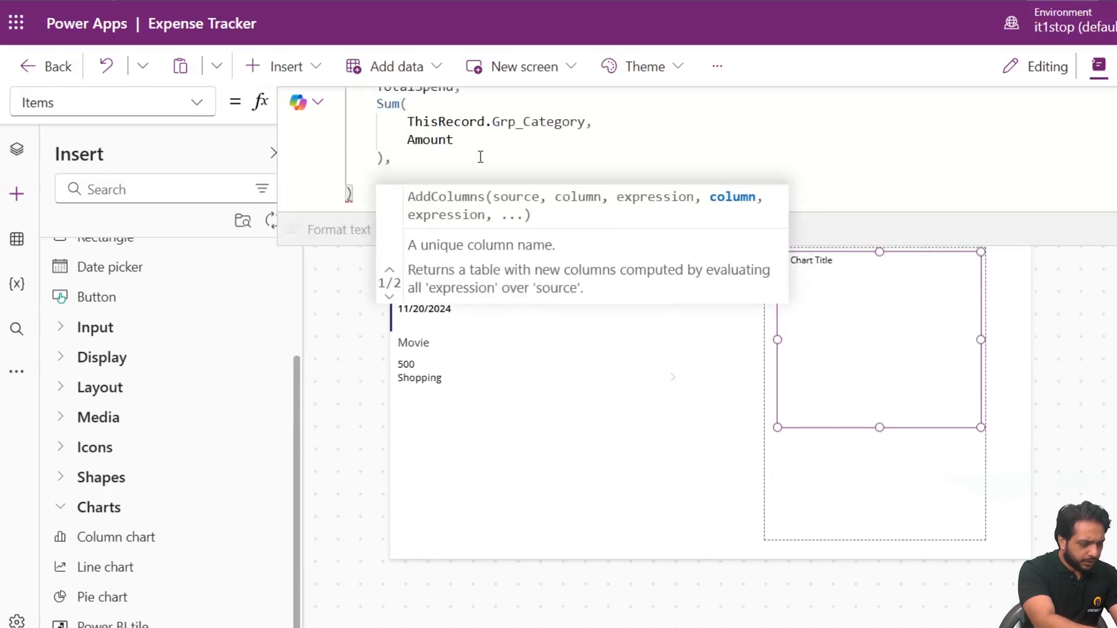
pyautogui.write('Label')
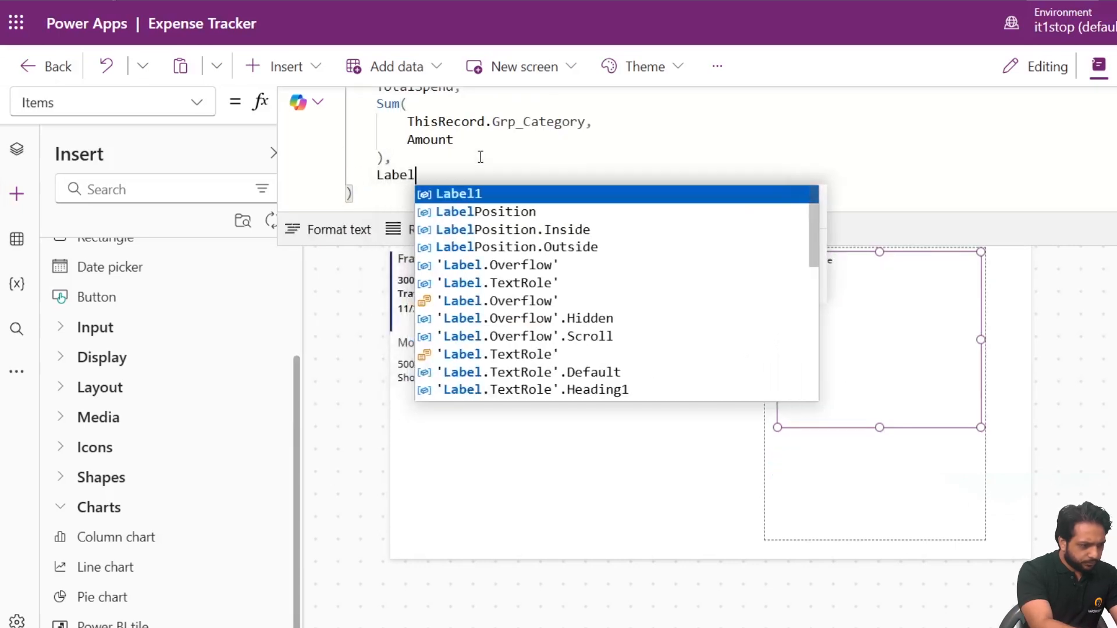
pyautogui.write('(V')
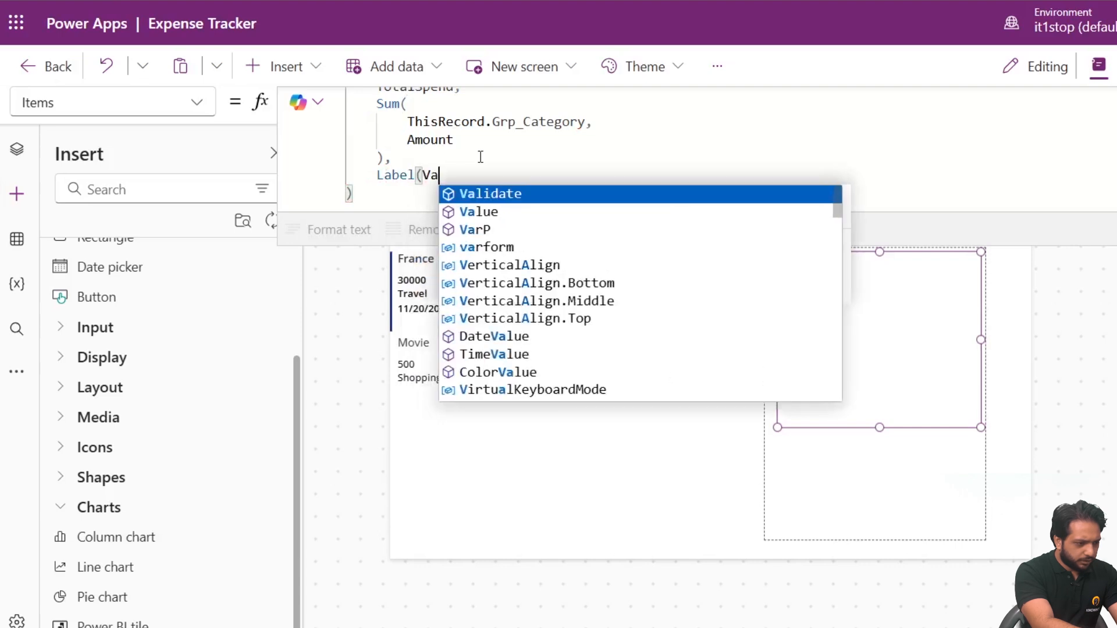
pyautogui.press('BackSpace')
pyautogui.press('BackSpace')
pyautogui.write(',')
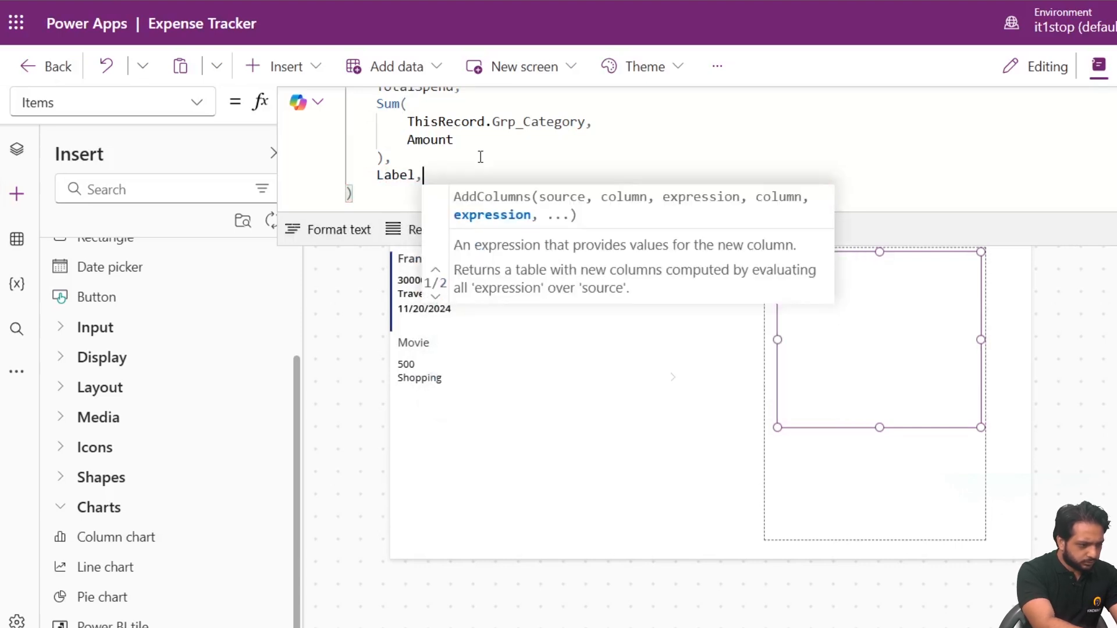
# - Start the Label column's expression with CategoryName & "(" &
pyautogui.write('CategoryName & "(')
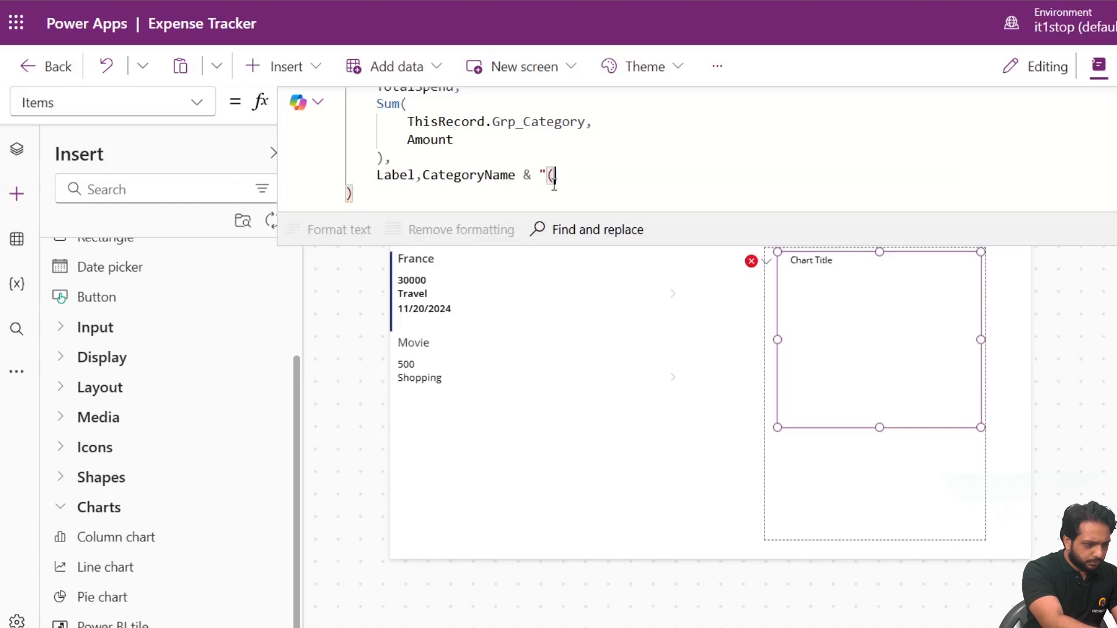
pyautogui.write('"&Su')
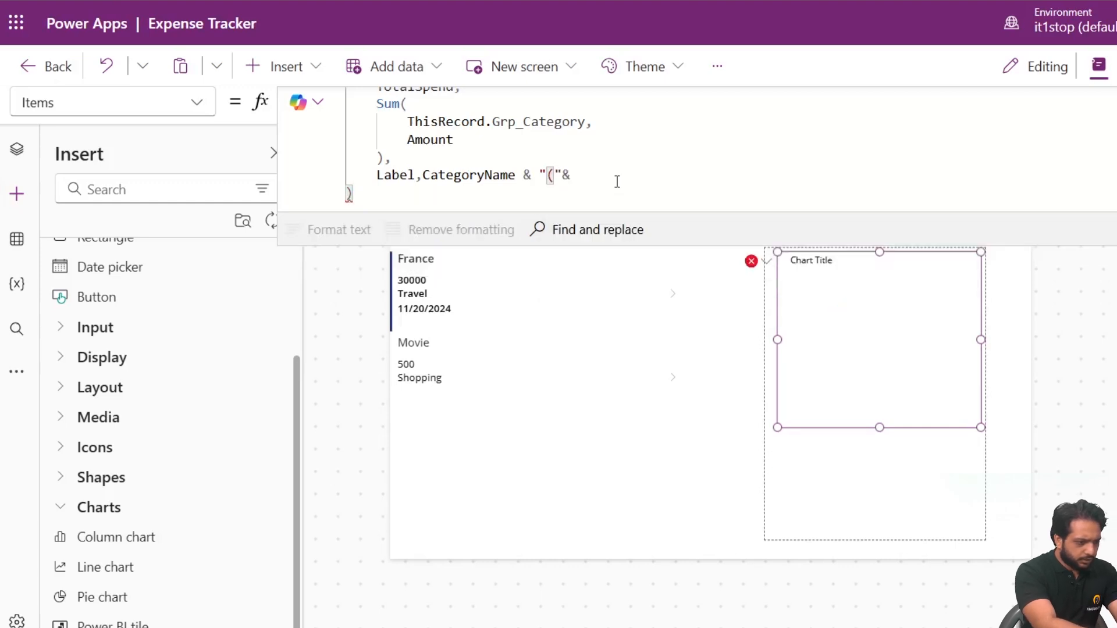
pyautogui.press('BackSpace')
pyautogui.press('BackSpace')
# - Complete the Label expression with Sum(ThisRecord.Grp_Category,Amount) & ")"
pyautogui.write('Sum')
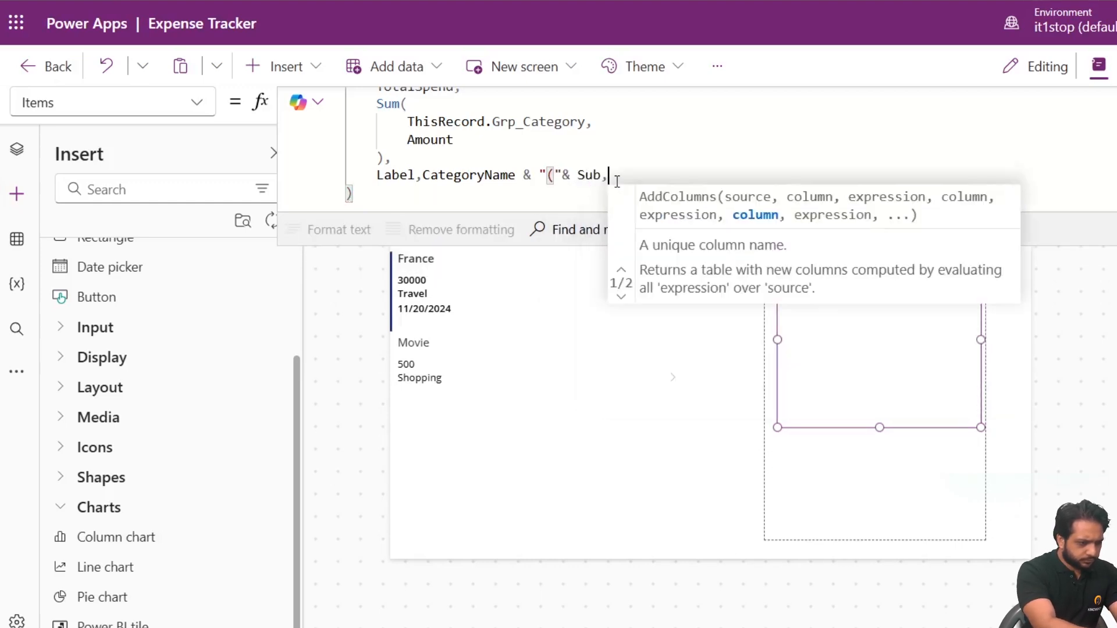
pyautogui.write('(Thi')
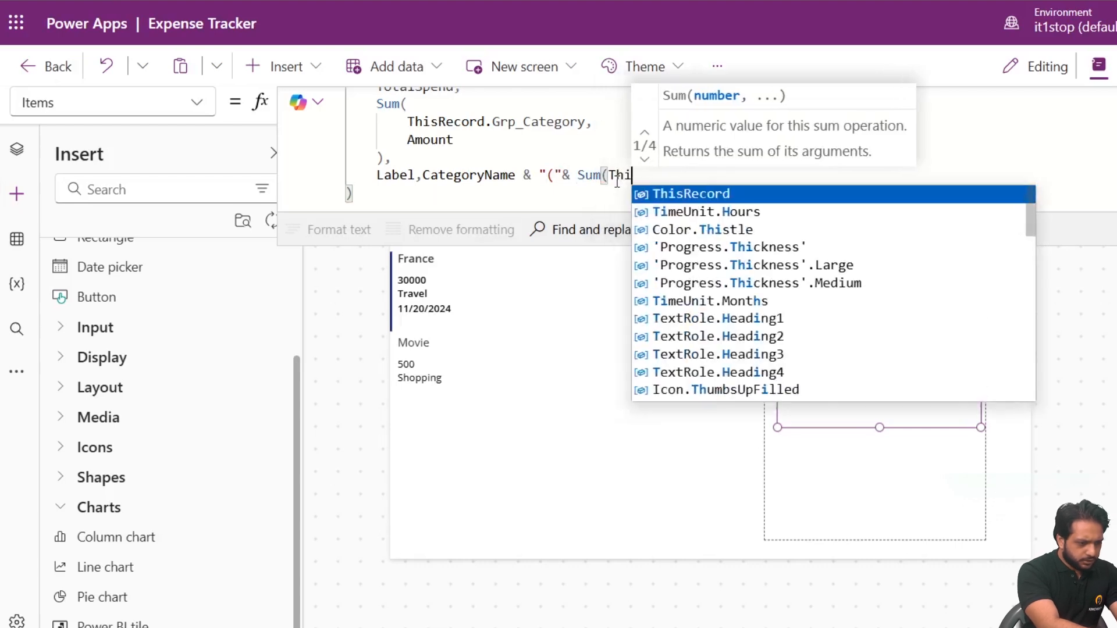
pyautogui.press('Tab')
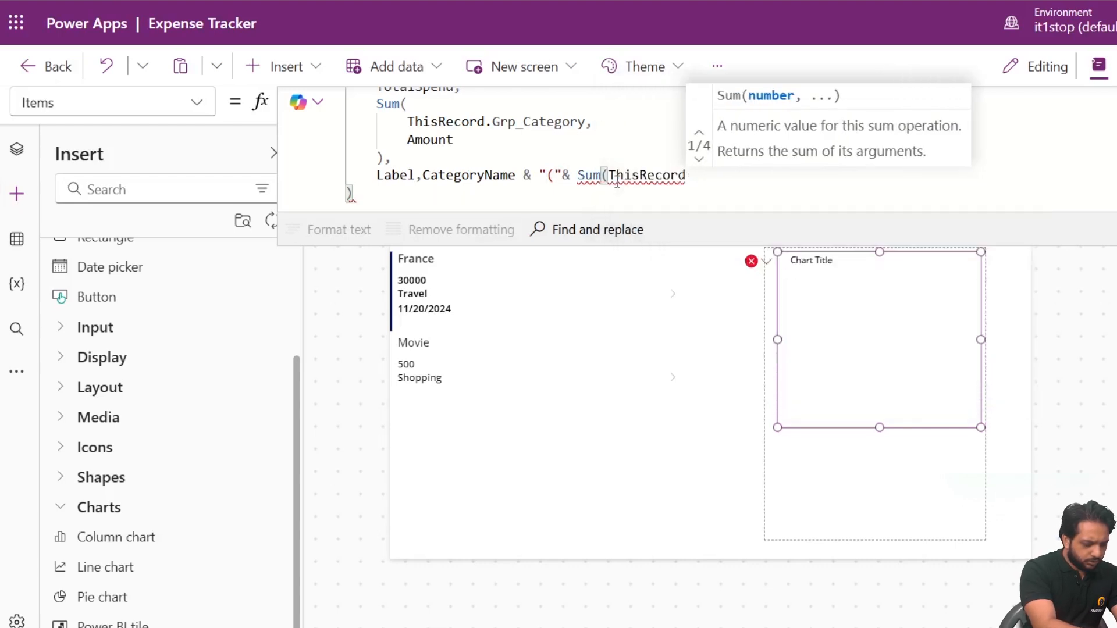
pyautogui.write('.Gr')
pyautogui.press('Tab')
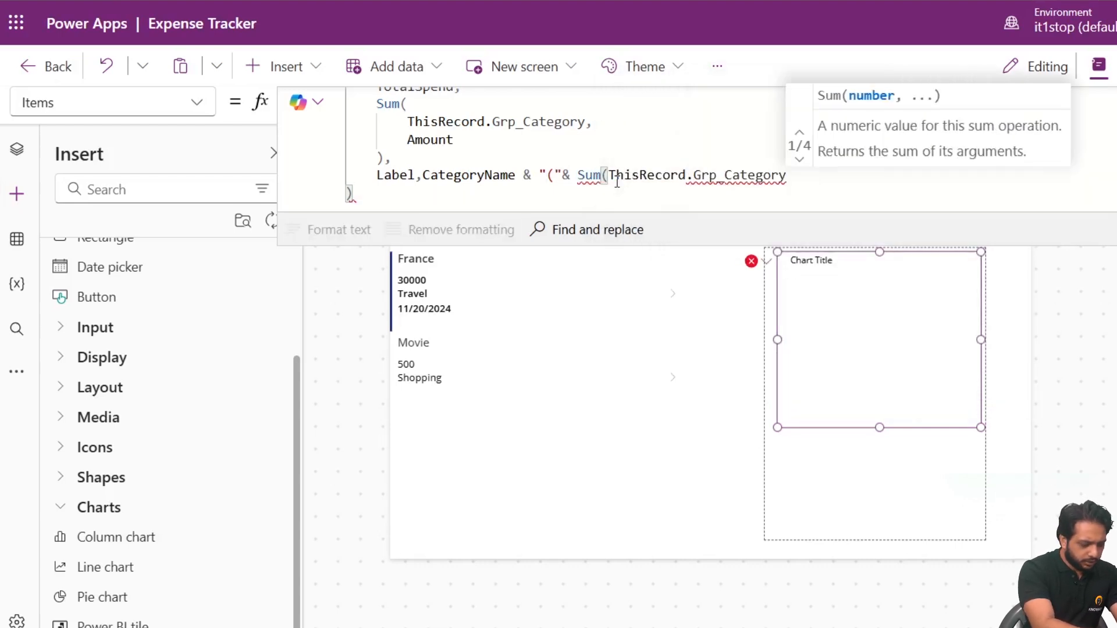
pyautogui.write(',Amoi==')
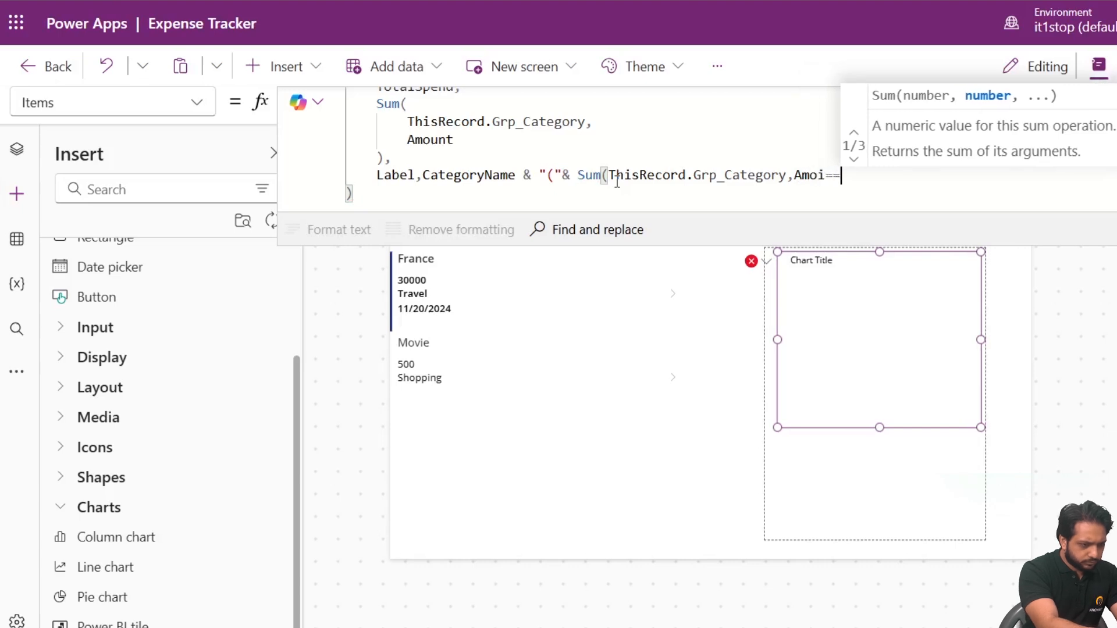
pyautogui.press('BackSpace')
pyautogui.press('BackSpace')
pyautogui.write('ou')
pyautogui.press('Tab')
pyautogui.write(',')
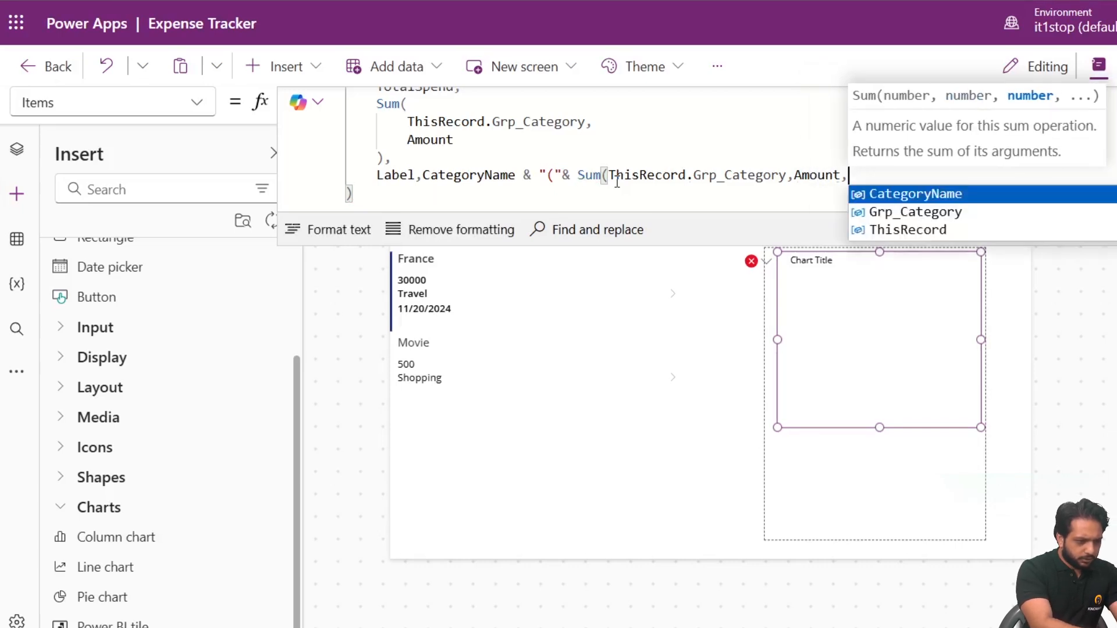
pyautogui.press('BackSpace')
pyautogui.write(') & ")"')
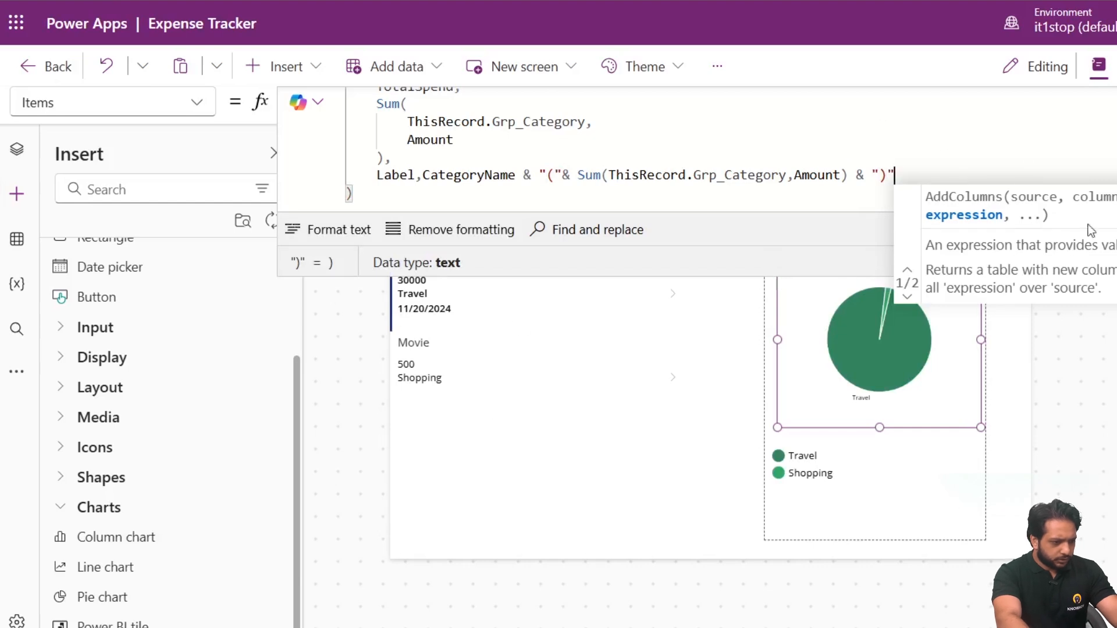
# - Format the extended Items formula and enlarge the formula editor to review the whole expression
pyautogui.click(328, 229)
pyautogui.click(671, 319)
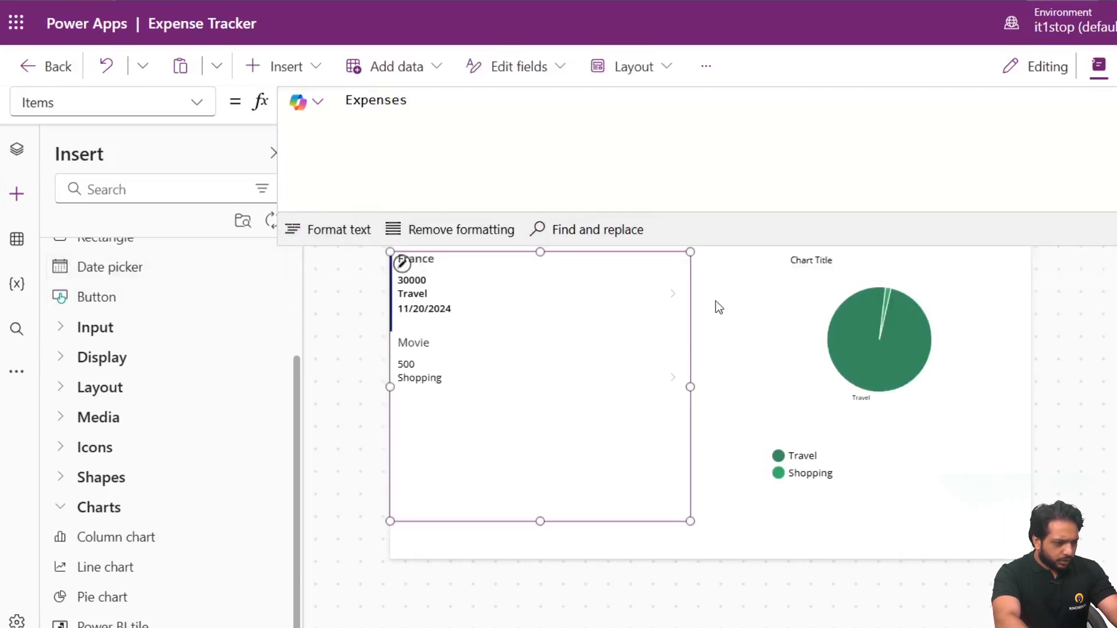
pyautogui.click(867, 421)
pyautogui.click(866, 421)
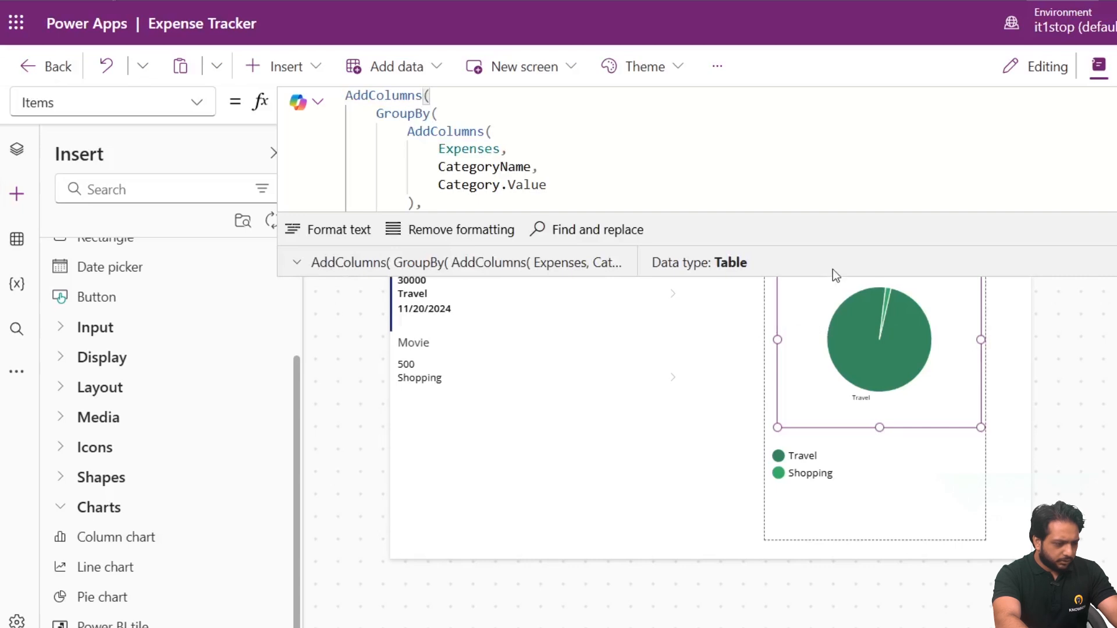
pyautogui.click(737, 204)
pyautogui.moveTo(736, 213); pyautogui.dragTo(736, 611)
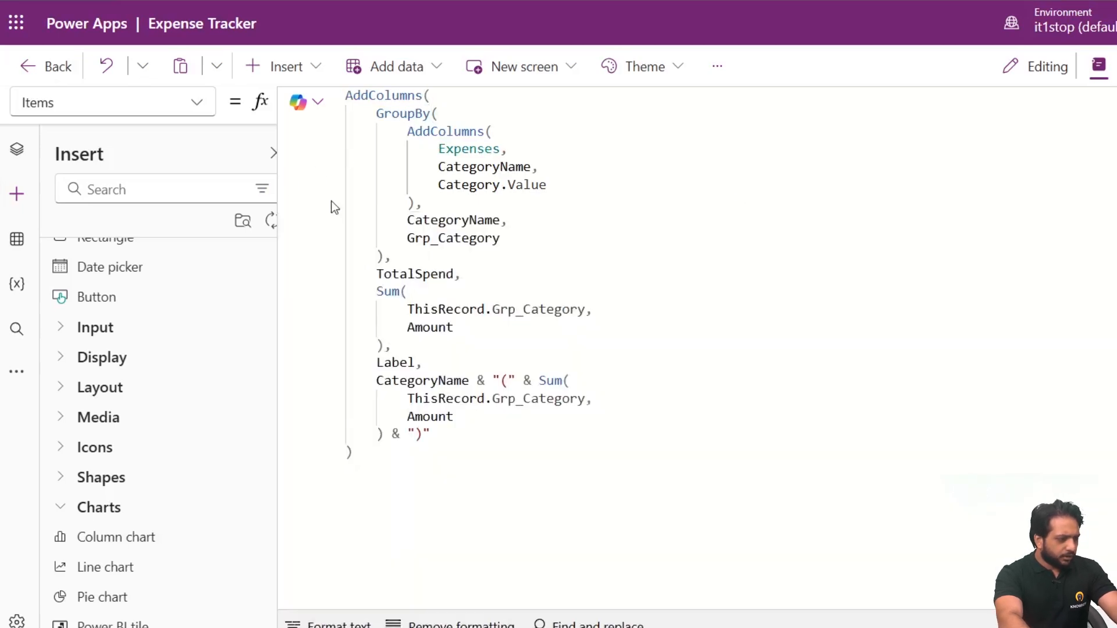
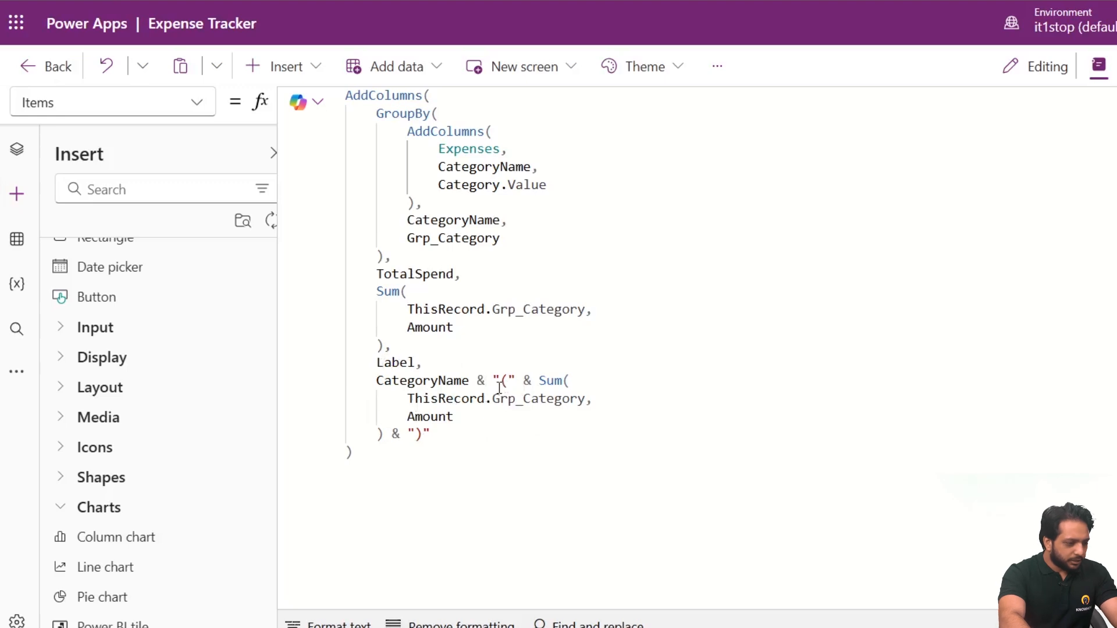
pyautogui.click(469, 432)
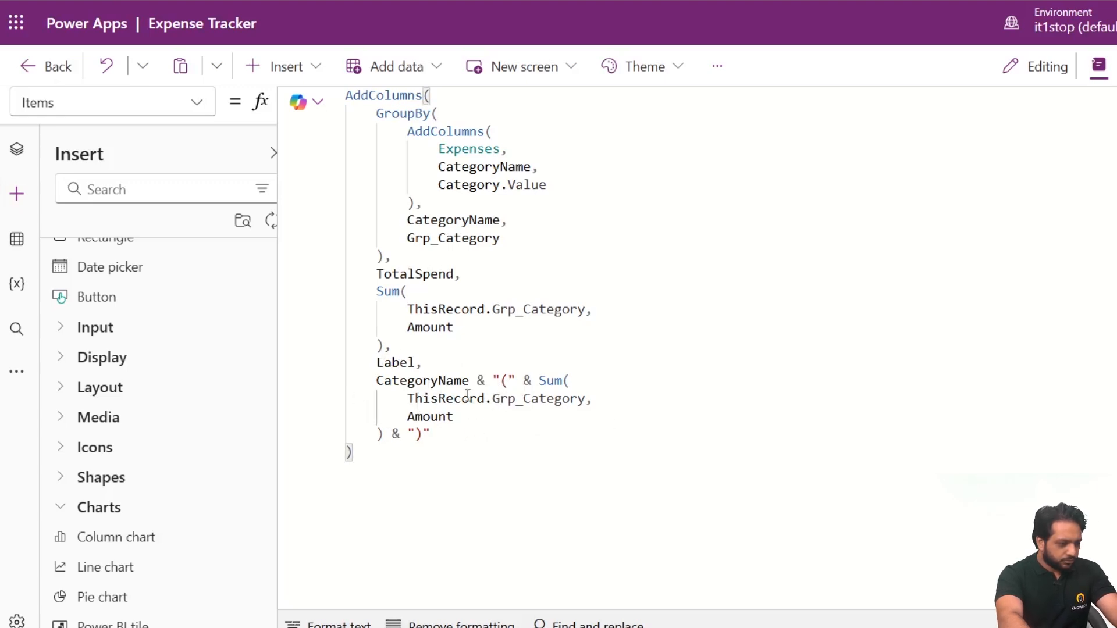
pyautogui.press('Escape')
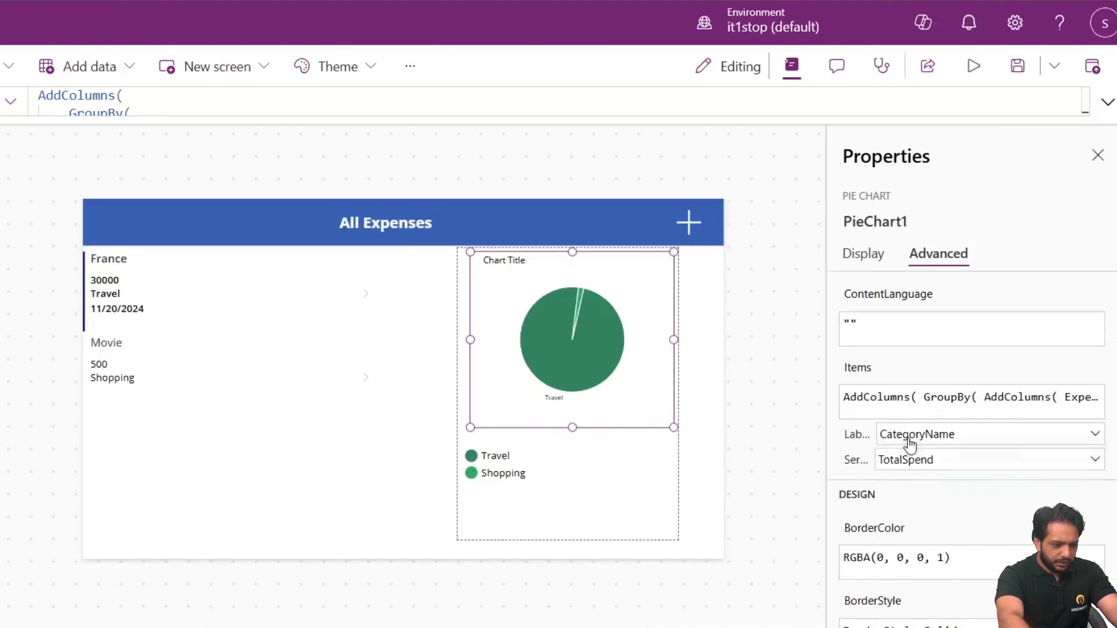
# - Set the pie chart's labels field to Label
pyautogui.click(943, 443)
pyautogui.click(923, 479)
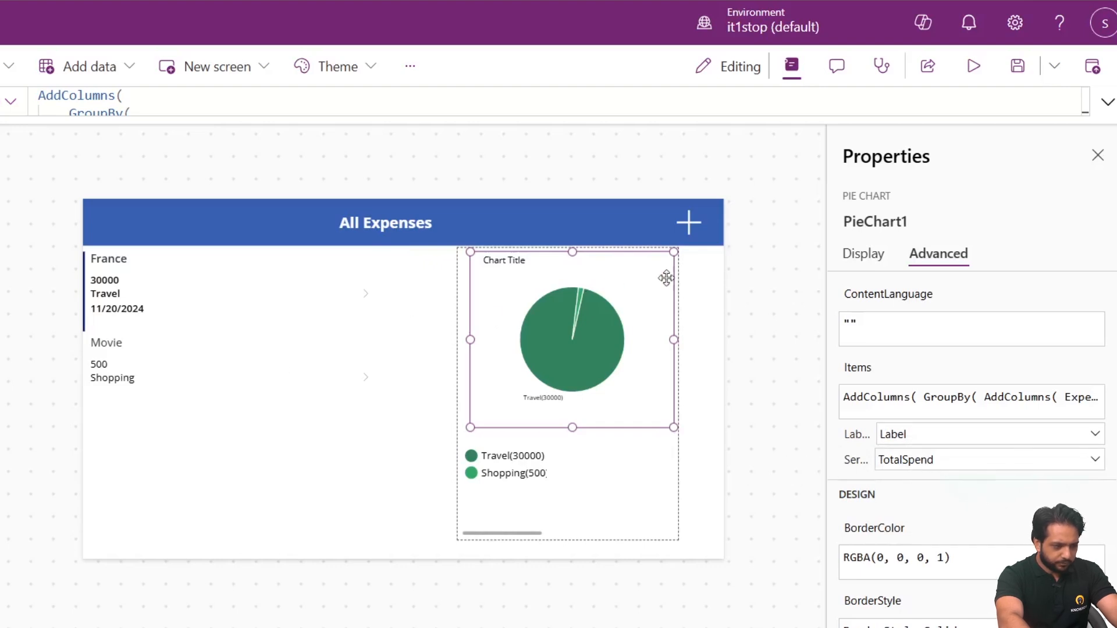
pyautogui.click(767, 329)
# - Preview the app, change the France expense's Amount to 300 and submit the form
pyautogui.click(973, 65)
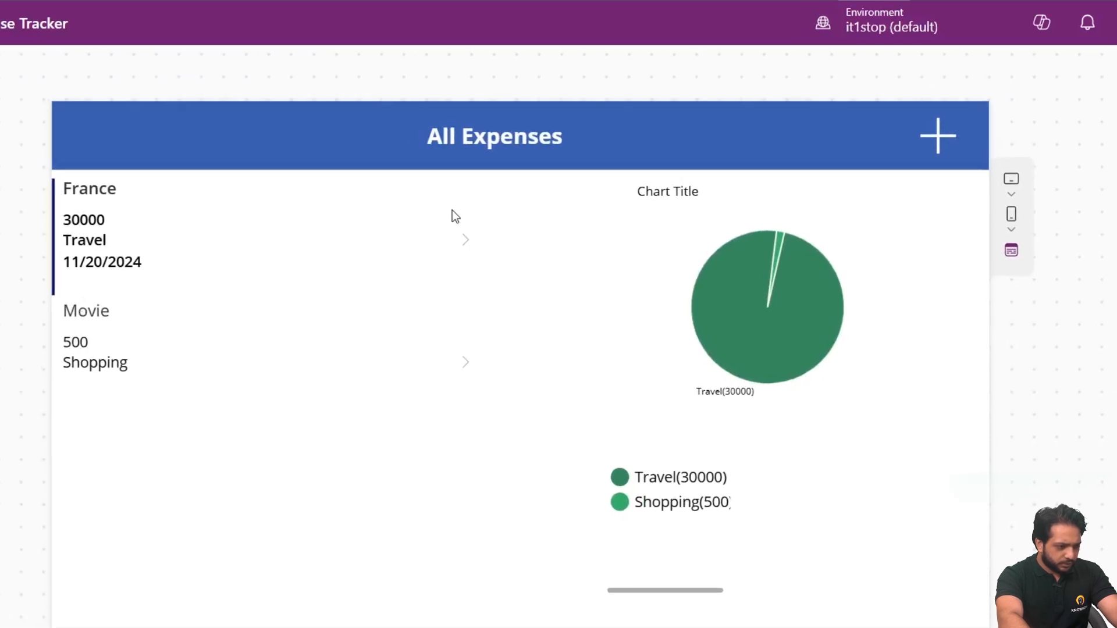
pyautogui.click(463, 240)
pyautogui.doubleClick(290, 185)
pyautogui.write('500')
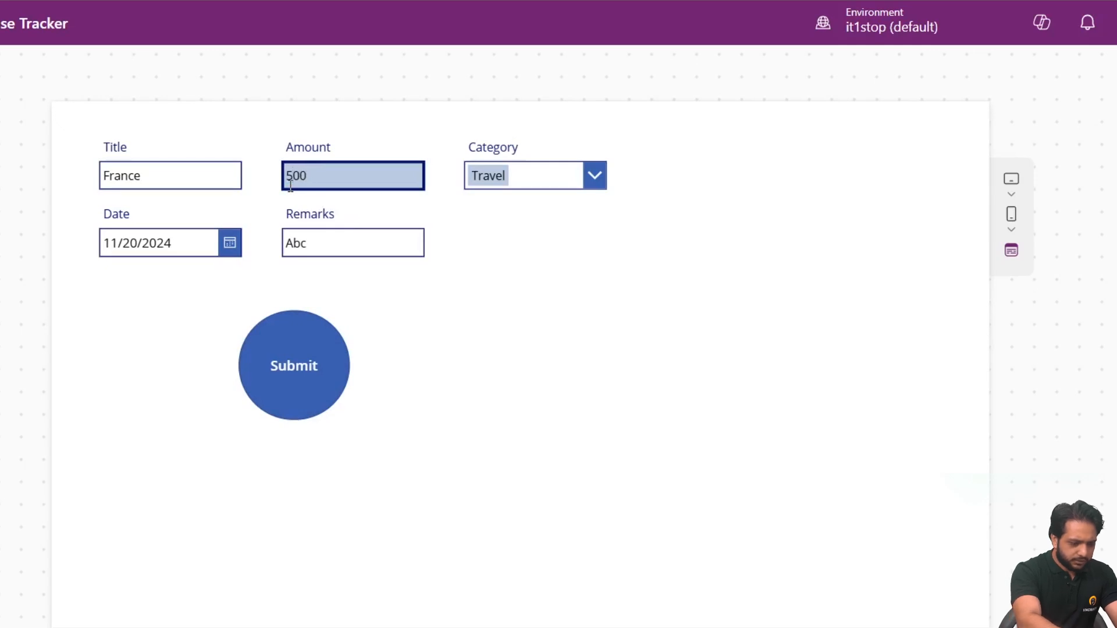
pyautogui.press('BackSpace')
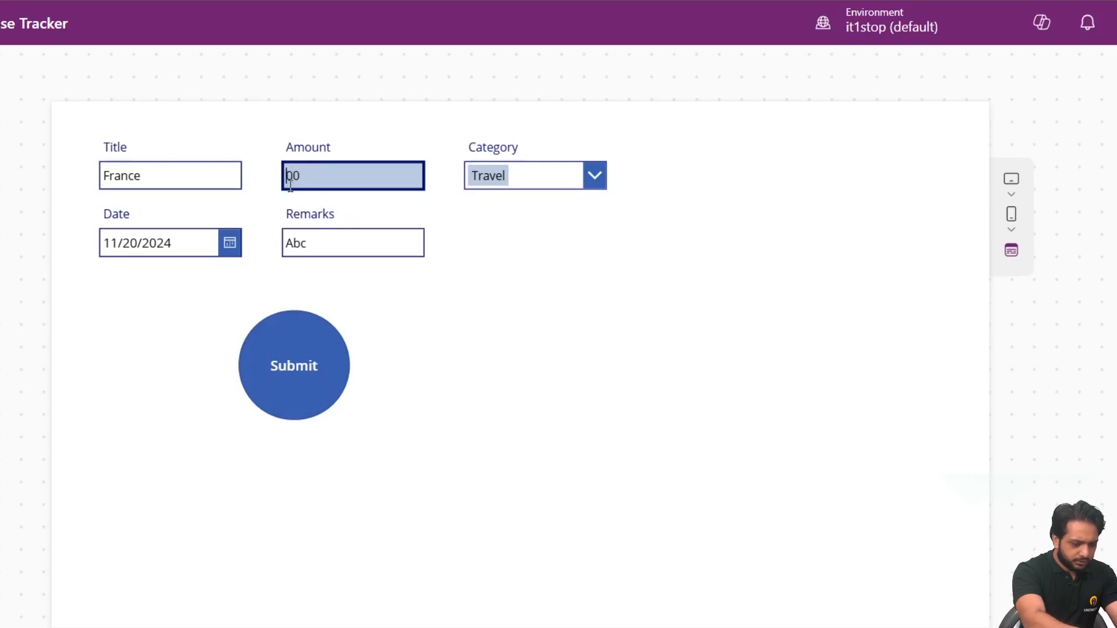
pyautogui.write('3')
pyautogui.click(293, 341)
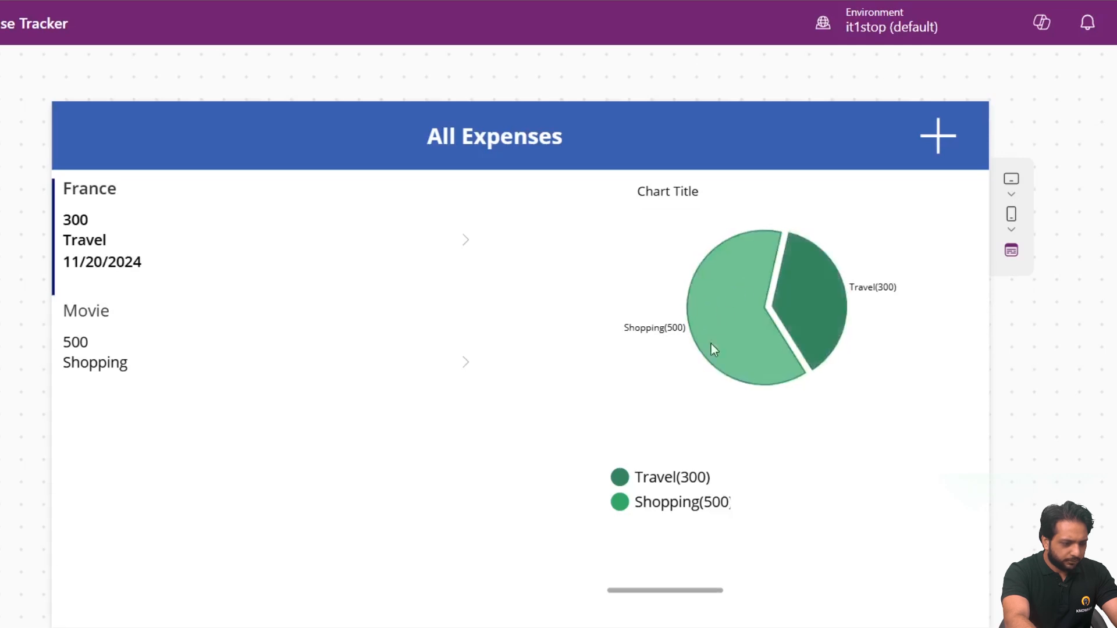
# - Exit the preview and shorten the pie chart group to roughly half its height
pyautogui.press('Escape')
pyautogui.click(654, 342)
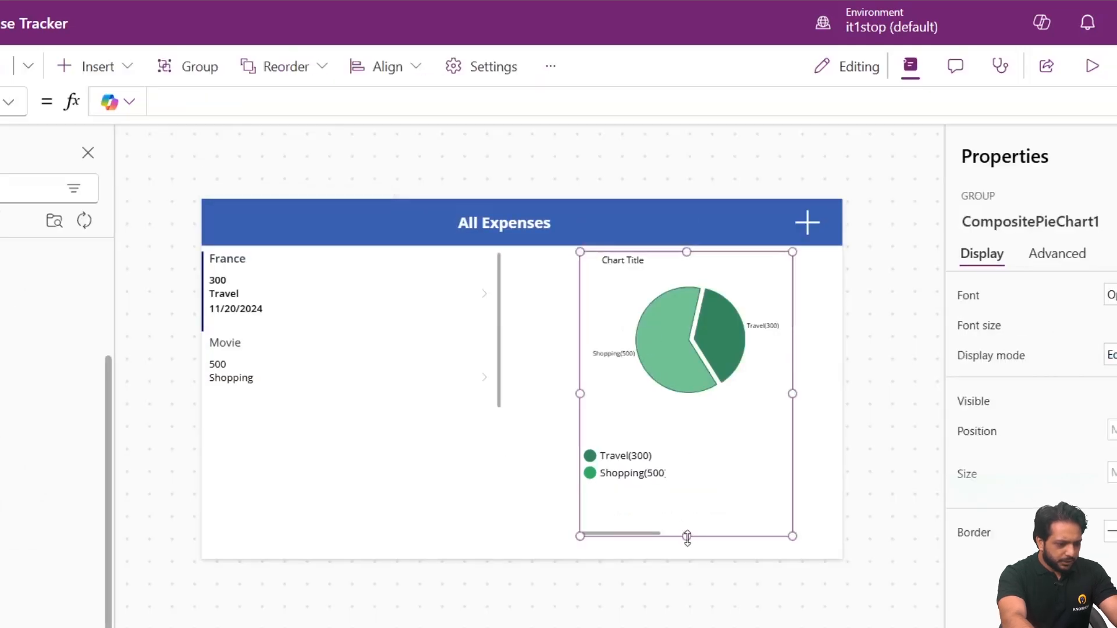
pyautogui.moveTo(685, 538); pyautogui.dragTo(696, 418)
pyautogui.click(855, 312)
pyautogui.click(650, 355)
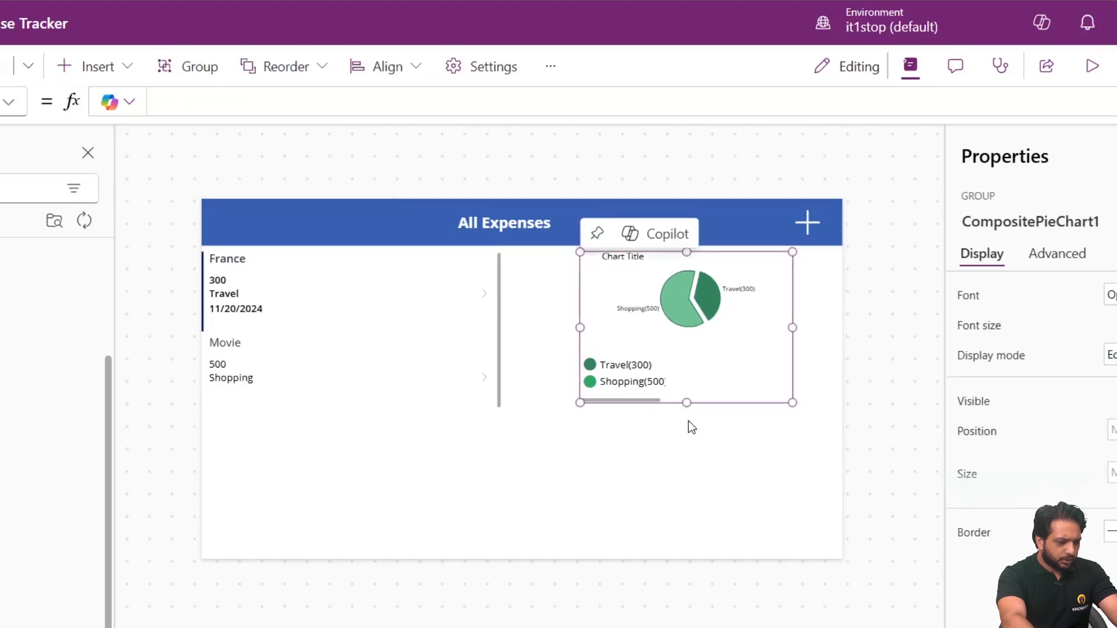
pyautogui.moveTo(687, 399); pyautogui.dragTo(686, 398)
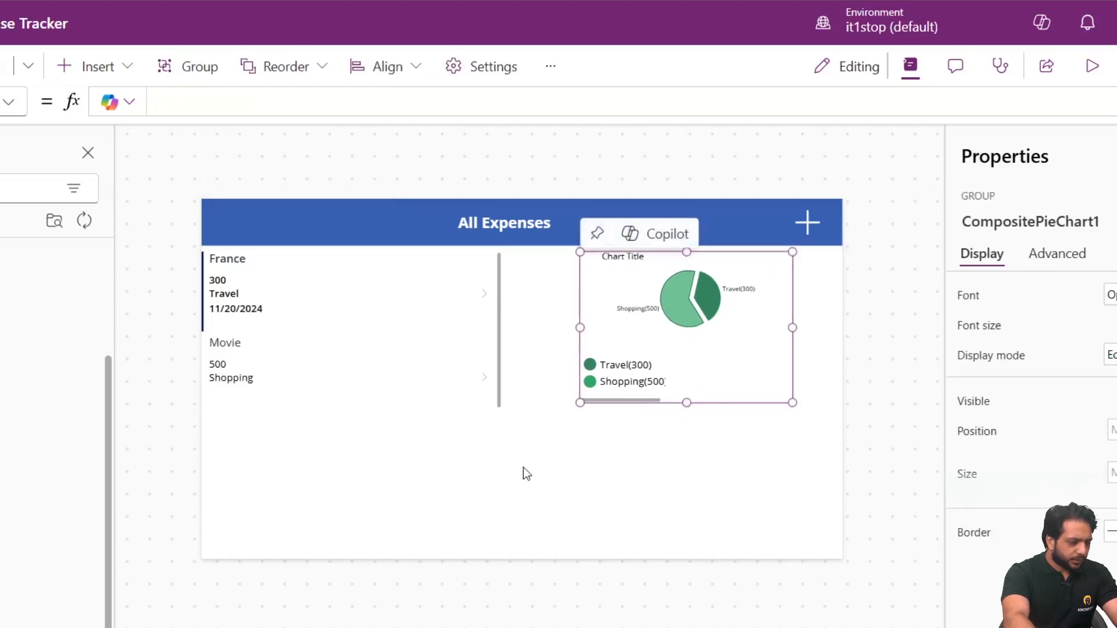
# - Insert a column chart on the All Expenses screen and move it into the empty area below the expense entries
pyautogui.click(666, 158)
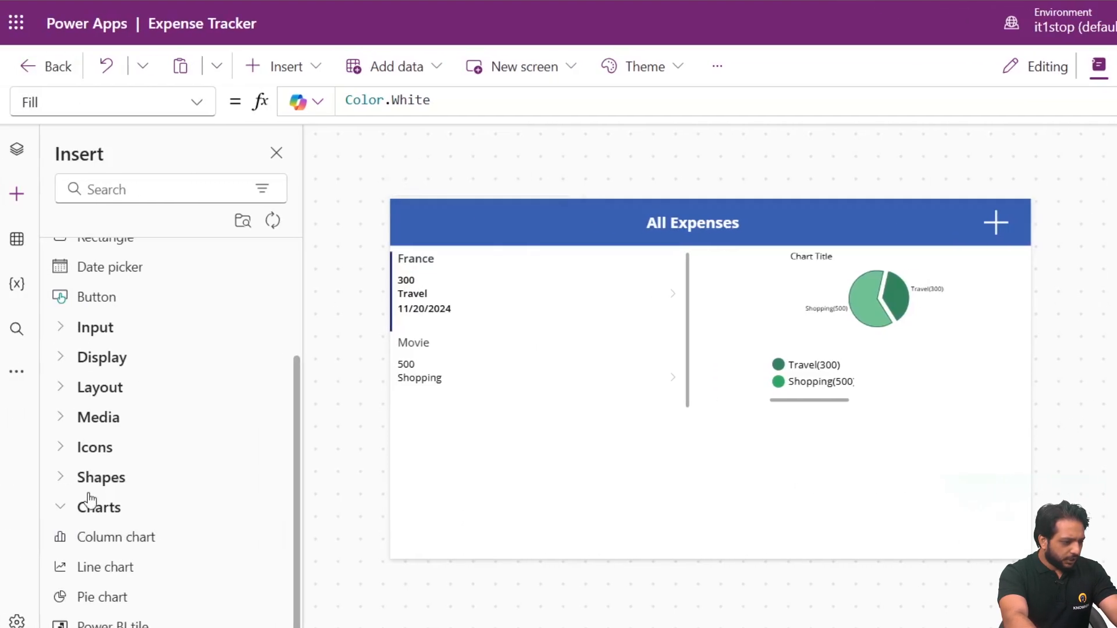
pyautogui.click(89, 536)
pyautogui.moveTo(534, 309); pyautogui.dragTo(688, 415)
pyautogui.click(472, 494)
pyautogui.click(478, 183)
pyautogui.click(570, 221)
pyautogui.click(526, 224)
pyautogui.click(124, 538)
pyautogui.rightClick(553, 308)
pyautogui.click(576, 324)
pyautogui.click(592, 321)
# - Set the text of the column chart's title label to "Expenses By Month"
pyautogui.click(16, 149)
pyautogui.scroll(-5, 145, 512)
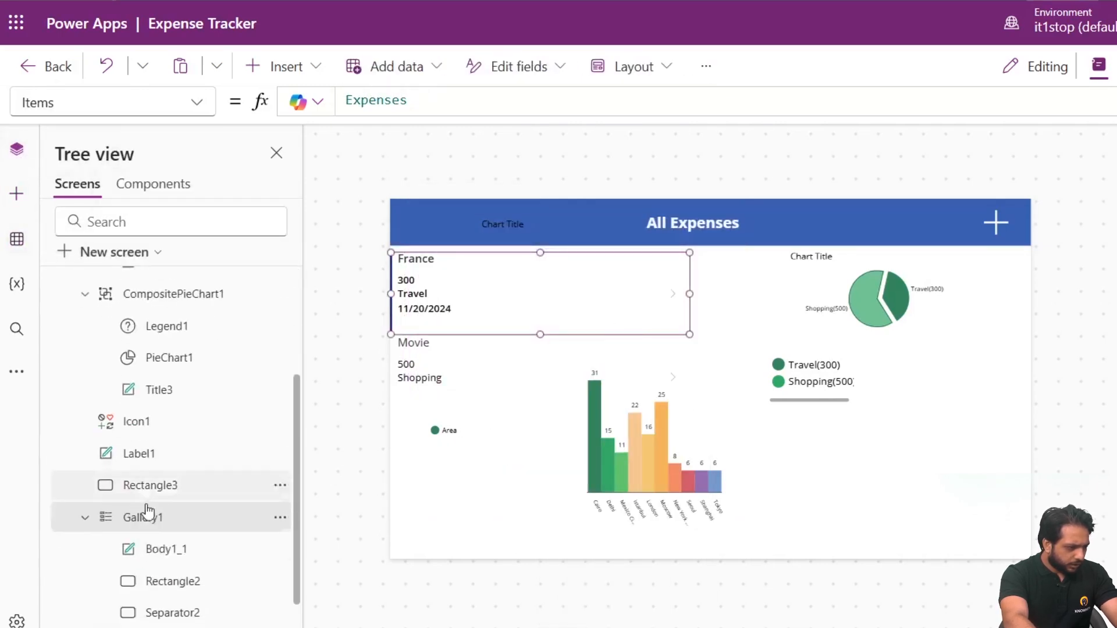
pyautogui.scroll(-2, 157, 576)
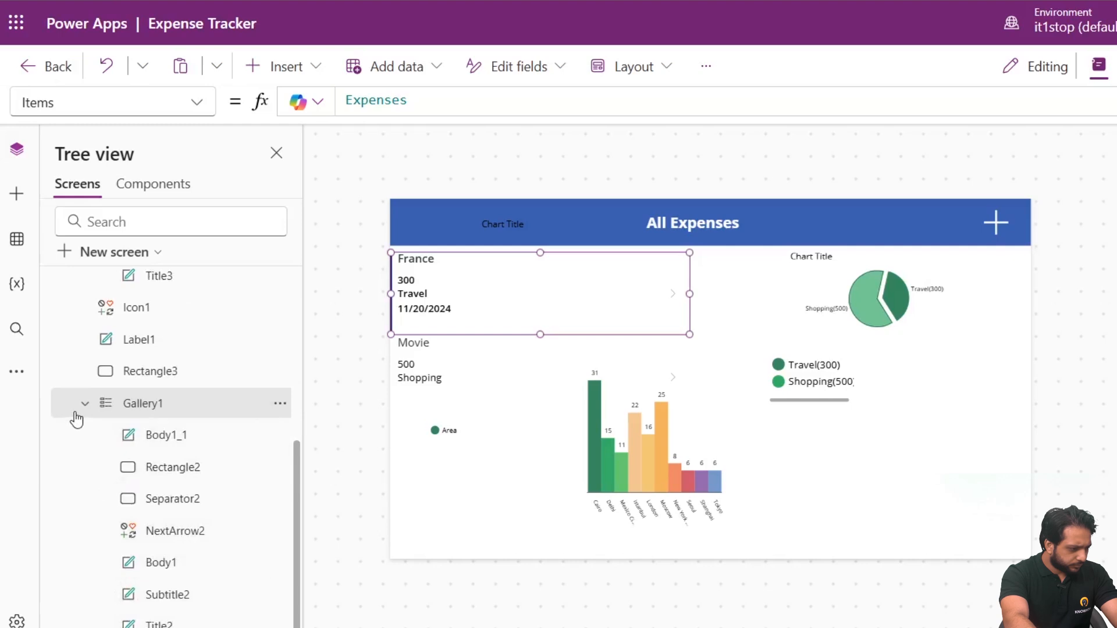
pyautogui.scroll(7, 116, 442)
pyautogui.click(148, 510)
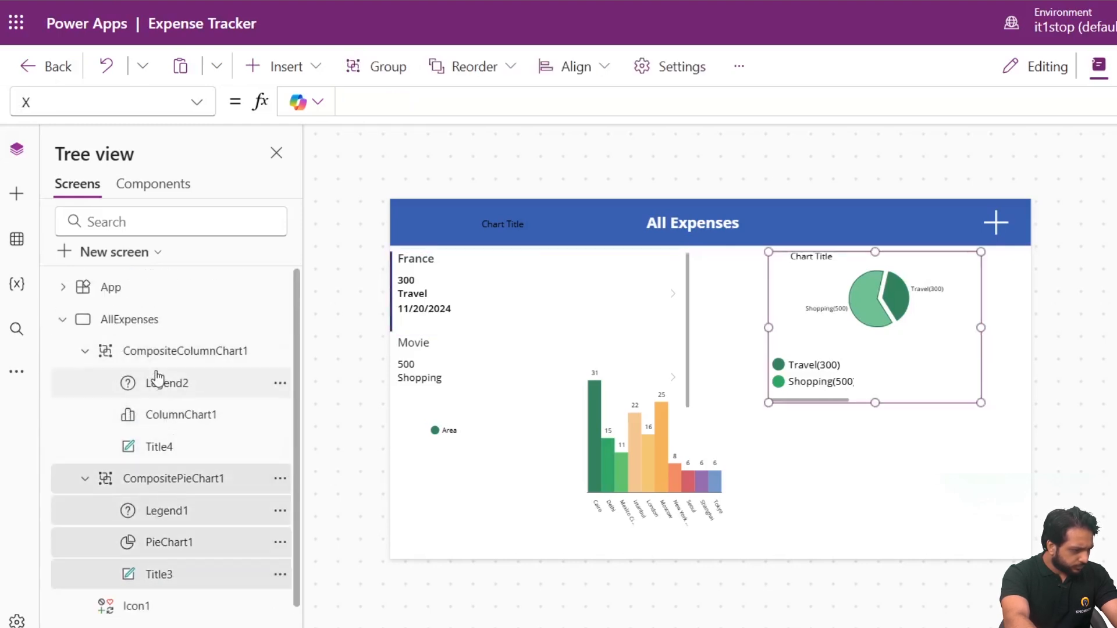
pyautogui.click(154, 384)
pyautogui.click(165, 451)
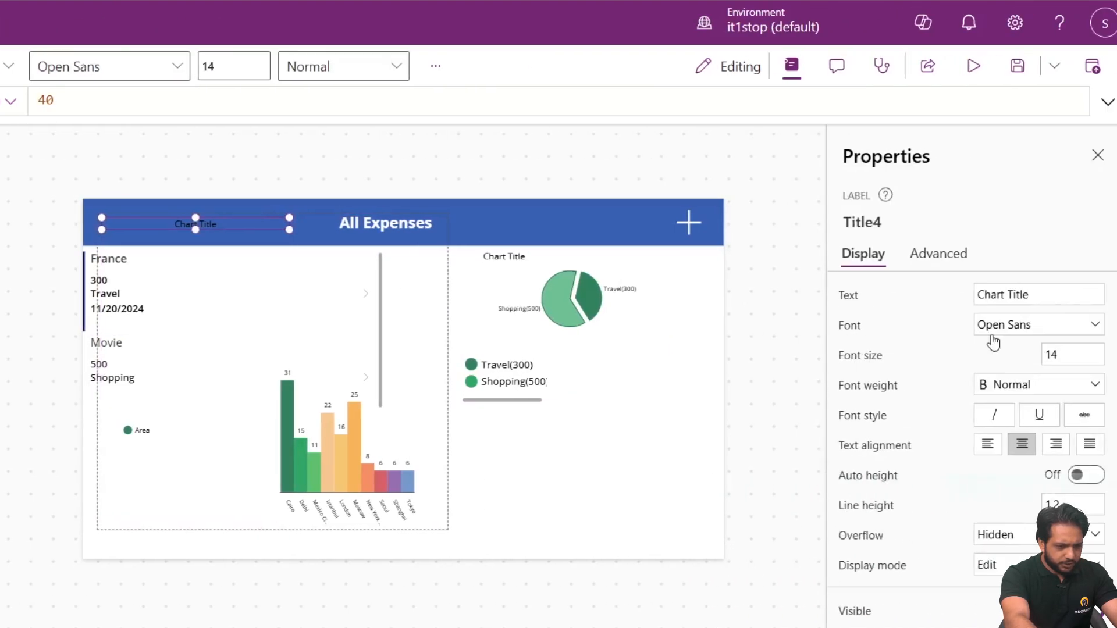
pyautogui.tripleClick(1030, 292)
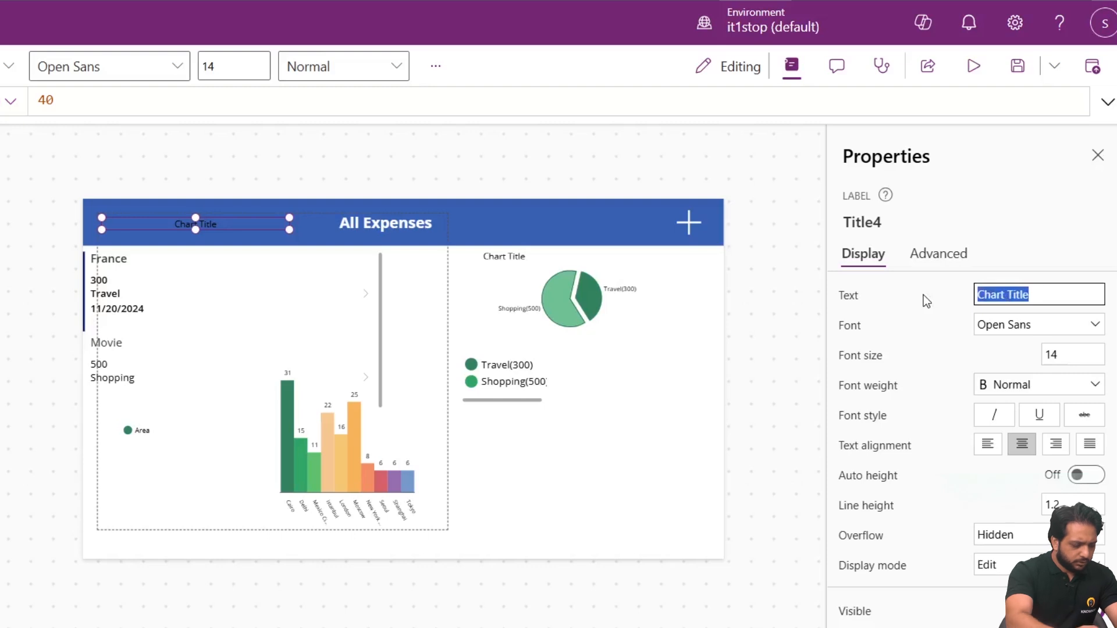
pyautogui.write('Expense')
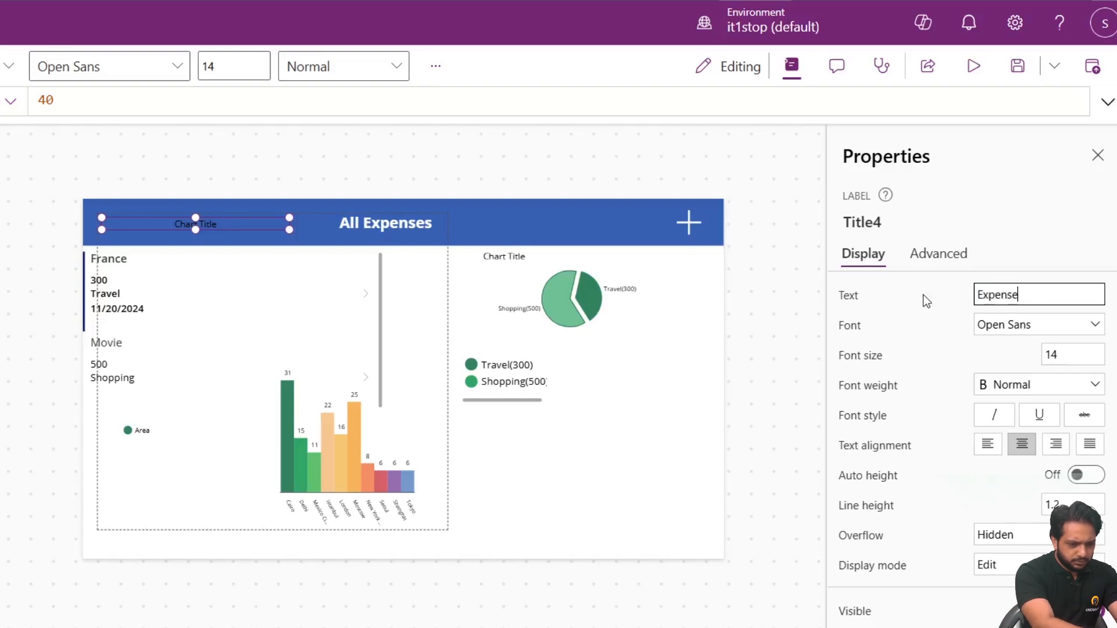
pyautogui.write('s By Month')
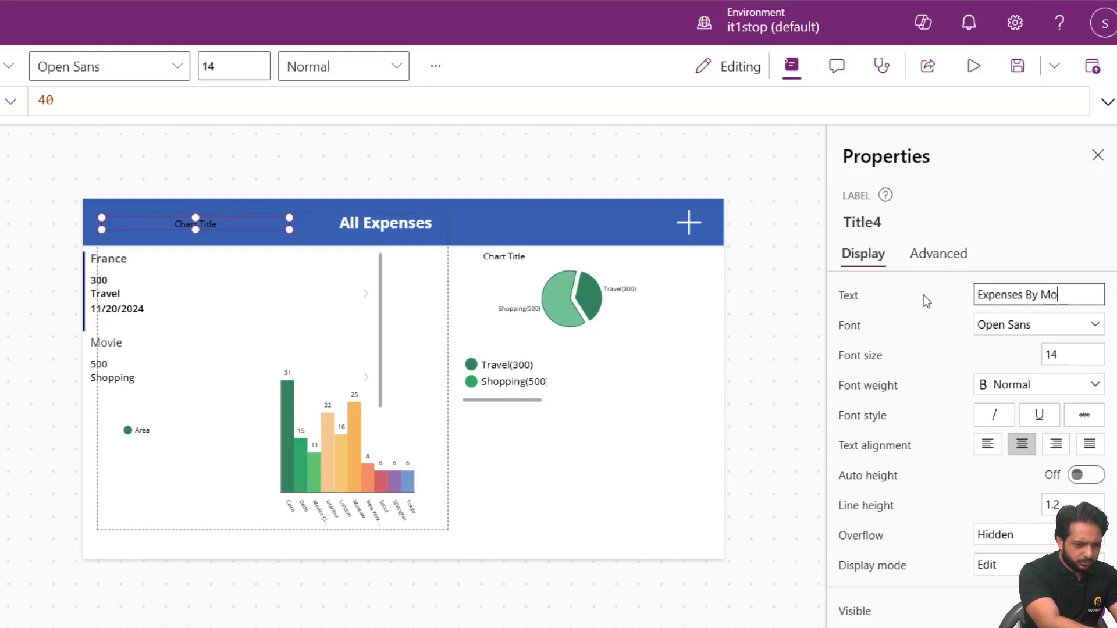
pyautogui.click(260, 190)
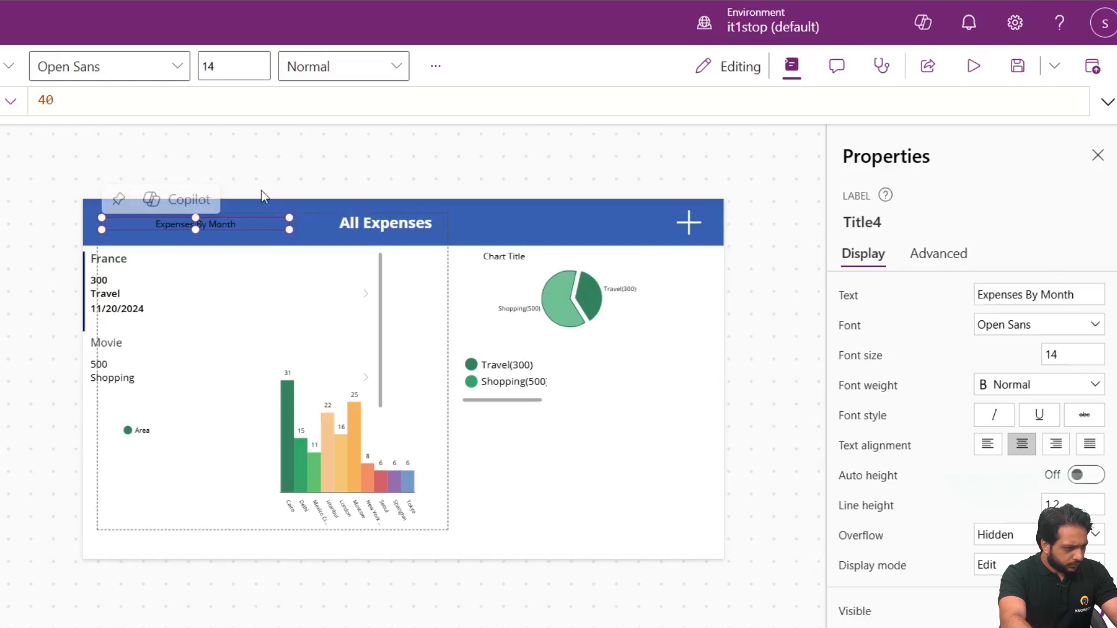
# - Shorten the column chart group and stretch it horizontally so it sits below the pie chart, reaching almost to the screen's right edge
pyautogui.click(279, 319)
pyautogui.moveTo(269, 220); pyautogui.dragTo(305, 424)
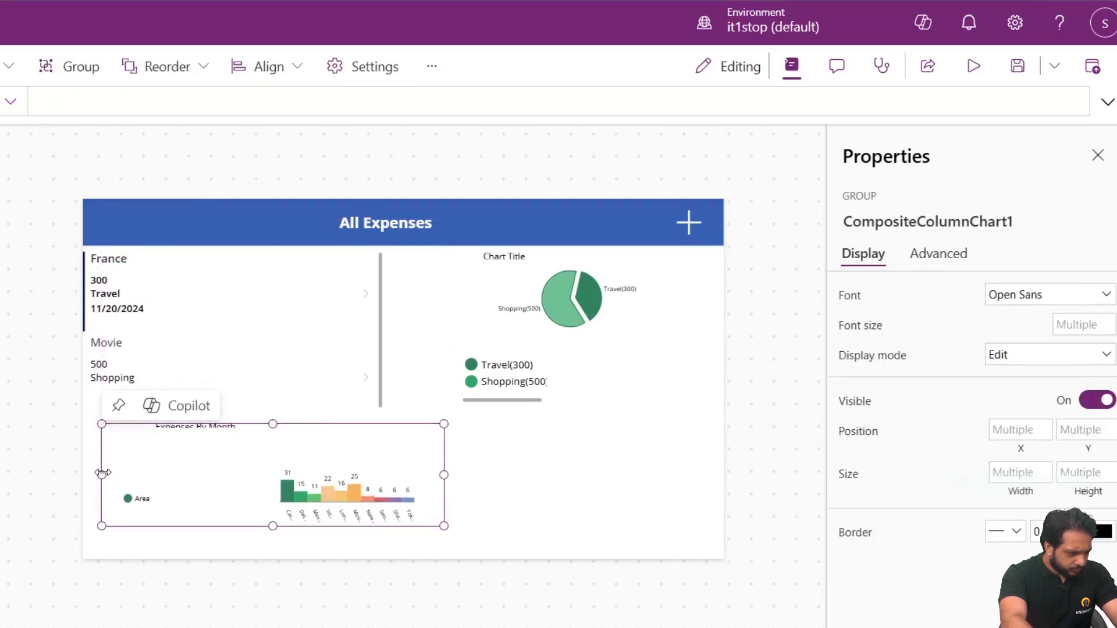
pyautogui.moveTo(101, 478); pyautogui.dragTo(270, 478)
pyautogui.click(406, 486)
pyautogui.click(315, 421)
pyautogui.click(317, 427)
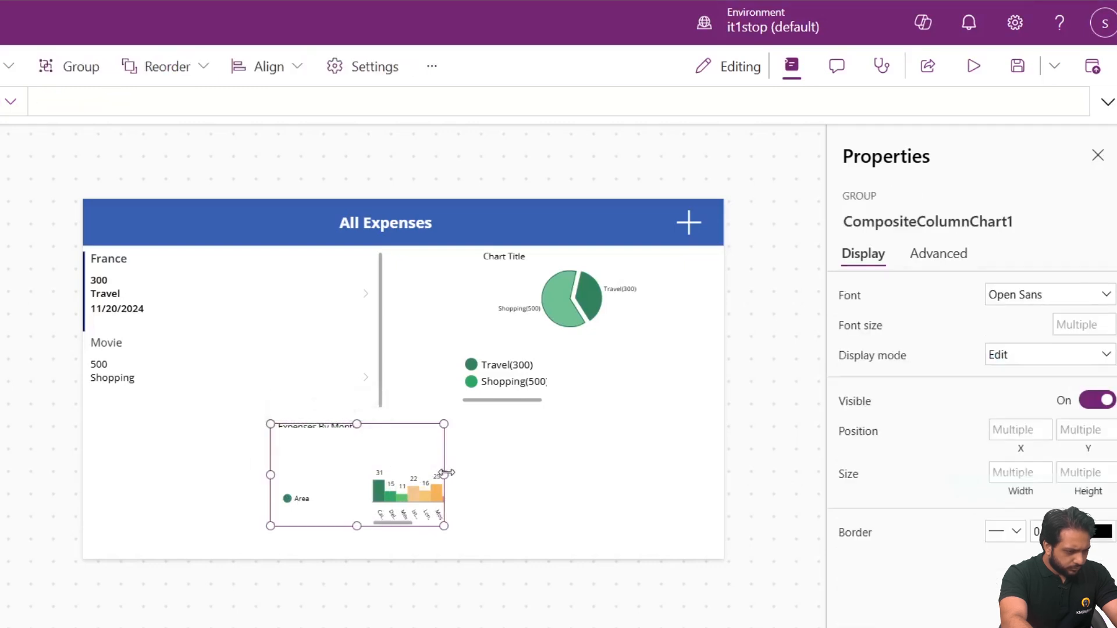
pyautogui.moveTo(443, 475); pyautogui.dragTo(705, 459)
pyautogui.click(581, 389)
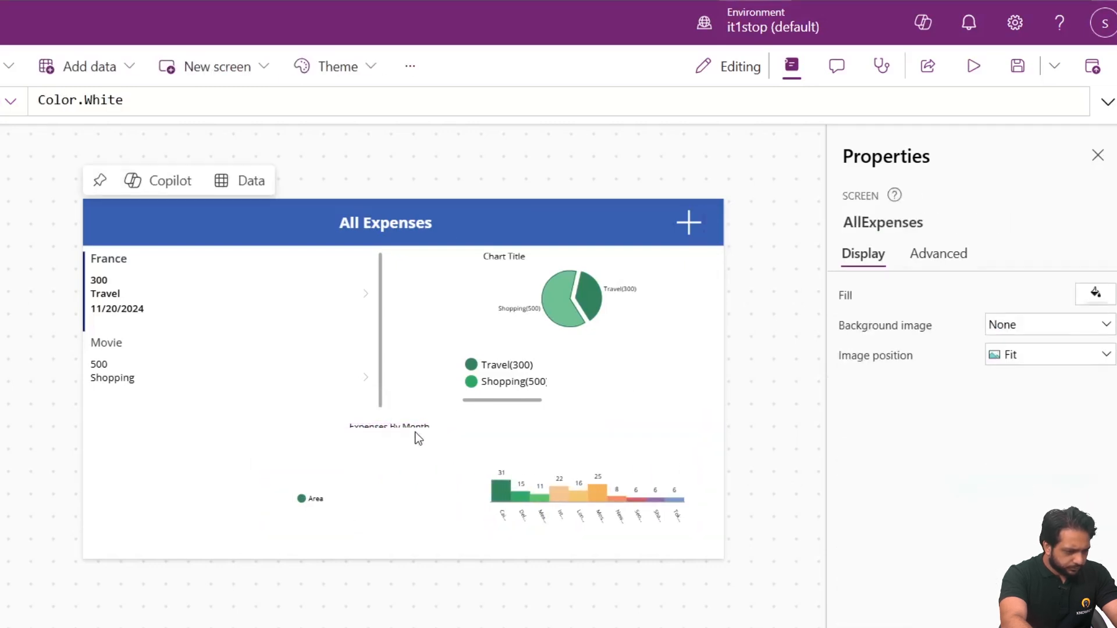
# - Cut the "Expenses By Month" title label out of the column chart group
pyautogui.click(414, 429)
pyautogui.rightClick(189, 451)
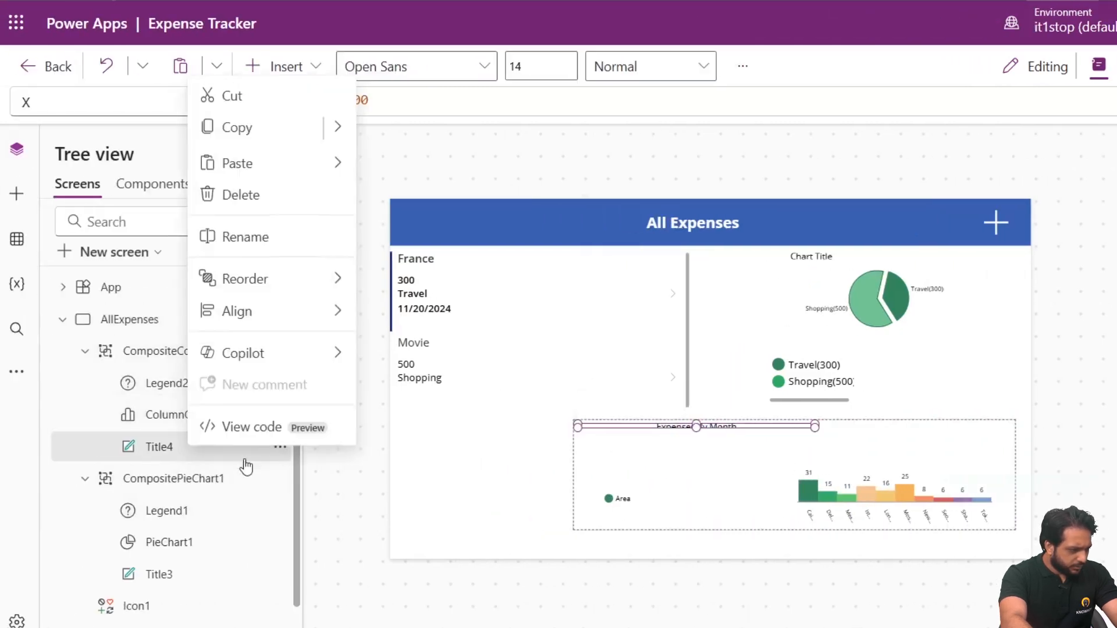
pyautogui.click(284, 100)
# - Raise the top edge of the column chart group to just below the pie chart legend, then select the column chart itself
pyautogui.click(844, 503)
pyautogui.click(738, 496)
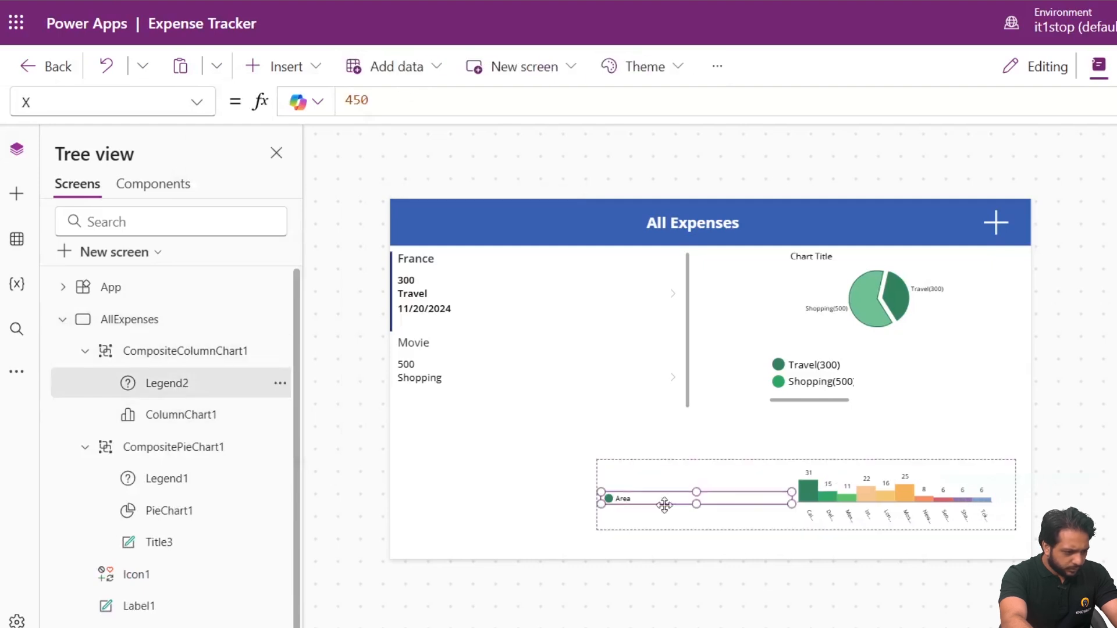
pyautogui.click(890, 477)
pyautogui.moveTo(890, 461); pyautogui.dragTo(884, 422)
pyautogui.click(760, 467)
pyautogui.click(874, 492)
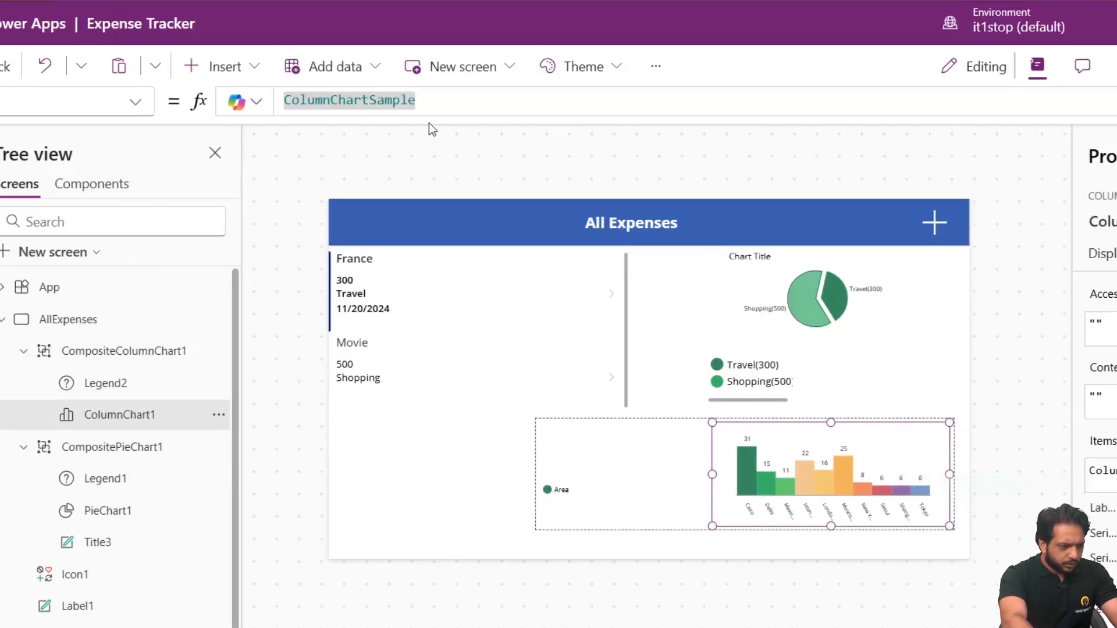
# - Replace the column chart's Items formula with the start of an AddColumns call on Expenses that adds a column named Month
pyautogui.click(1103, 446)
pyautogui.click(667, 107)
pyautogui.hotkey('ctrl', 'a')
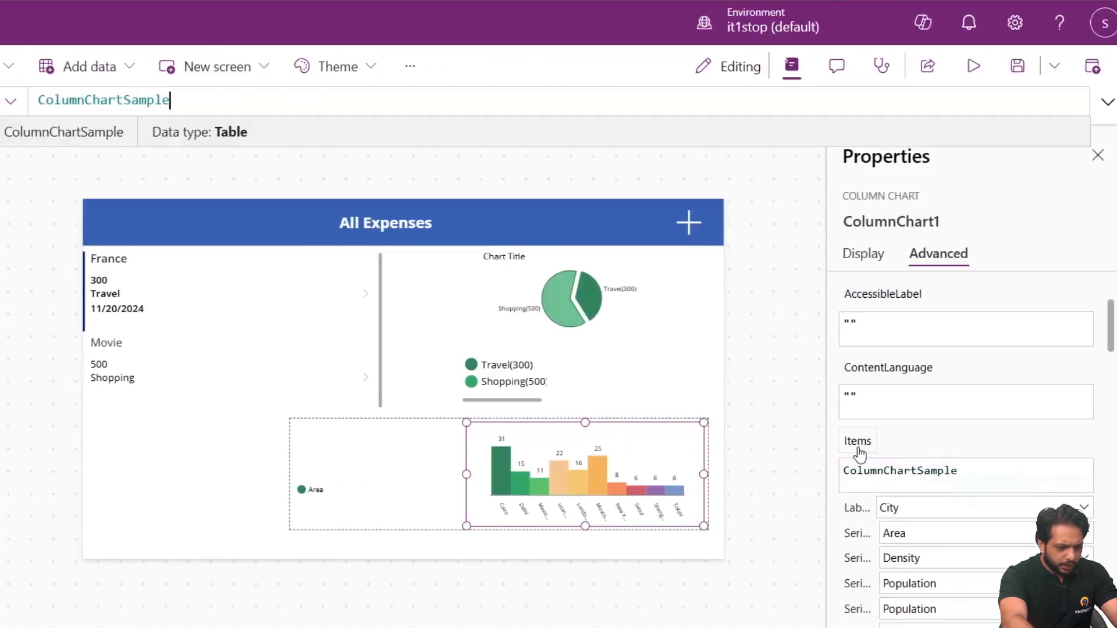
pyautogui.click(1106, 101)
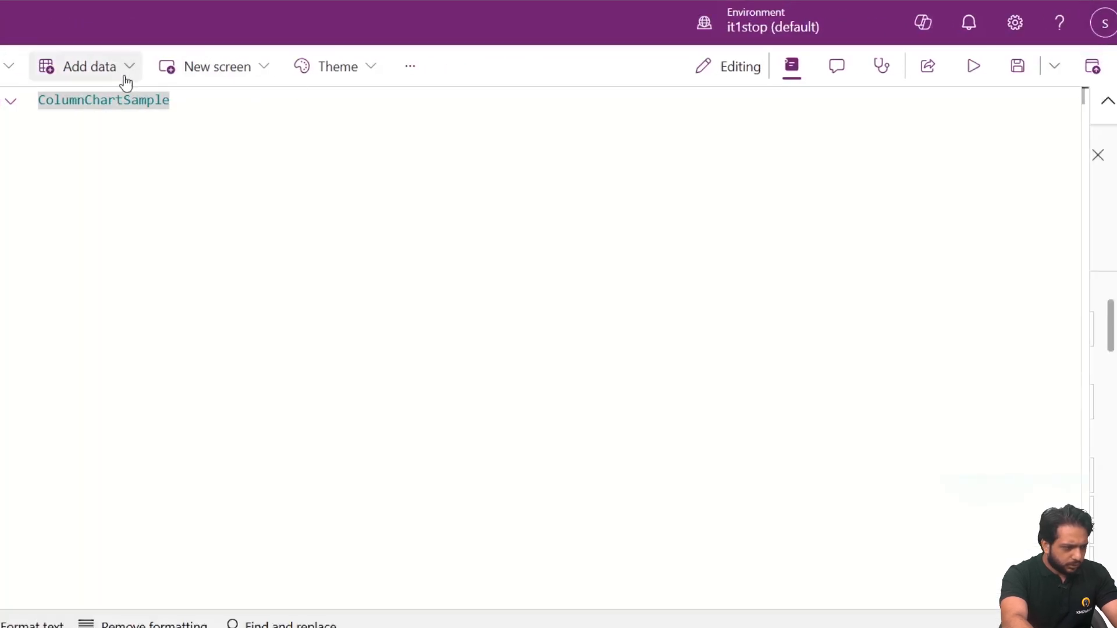
pyautogui.write('AddColumns(')
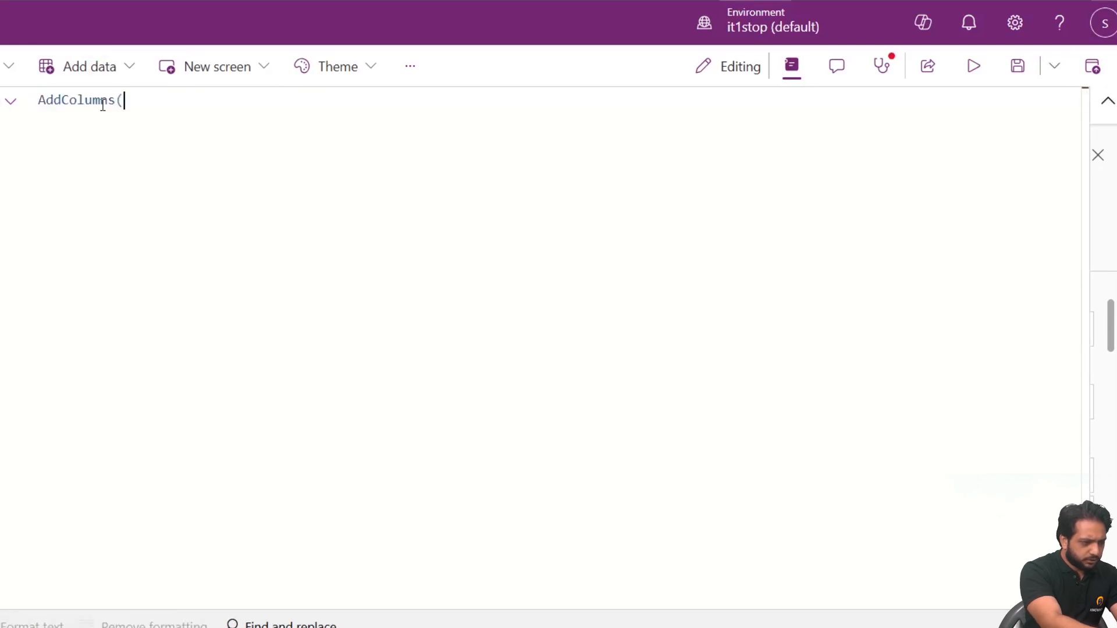
pyautogui.press('Tab')
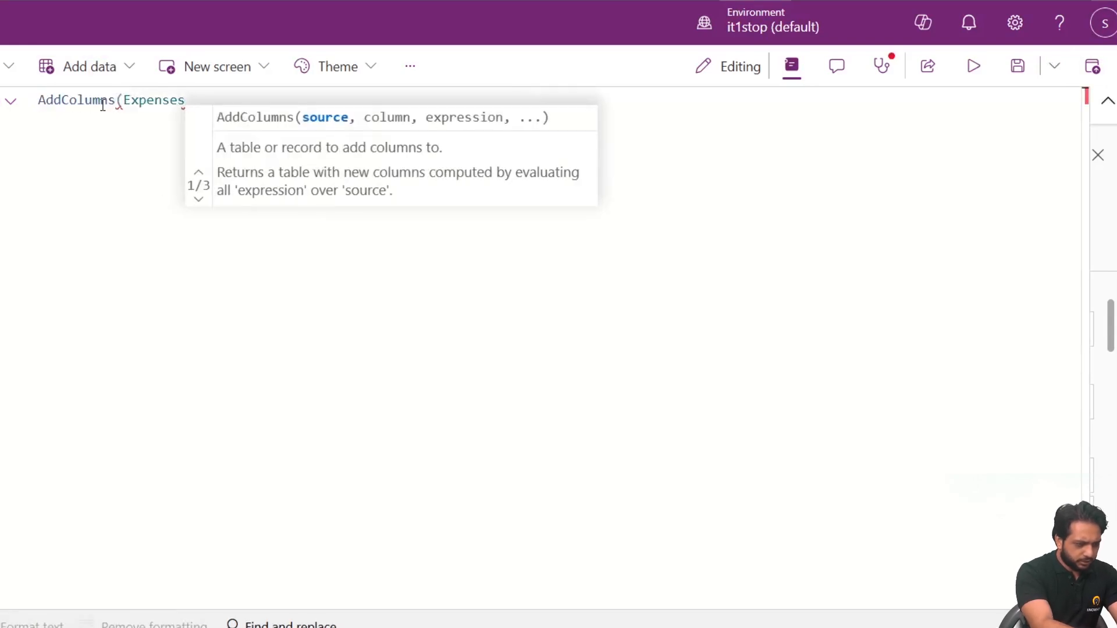
pyautogui.write(',')
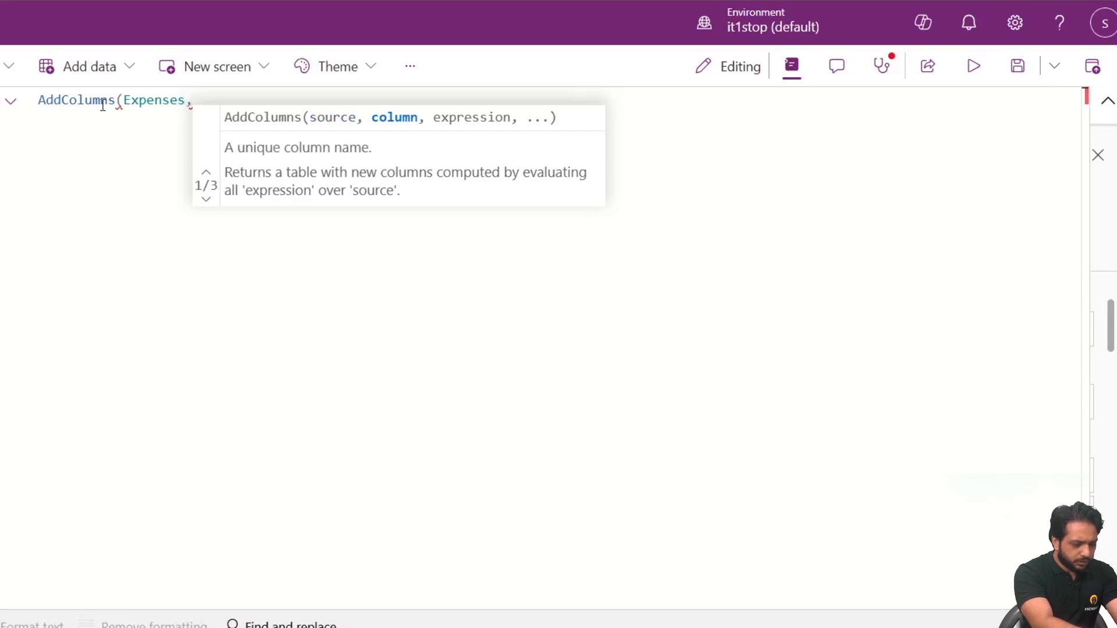
pyautogui.write('Month')
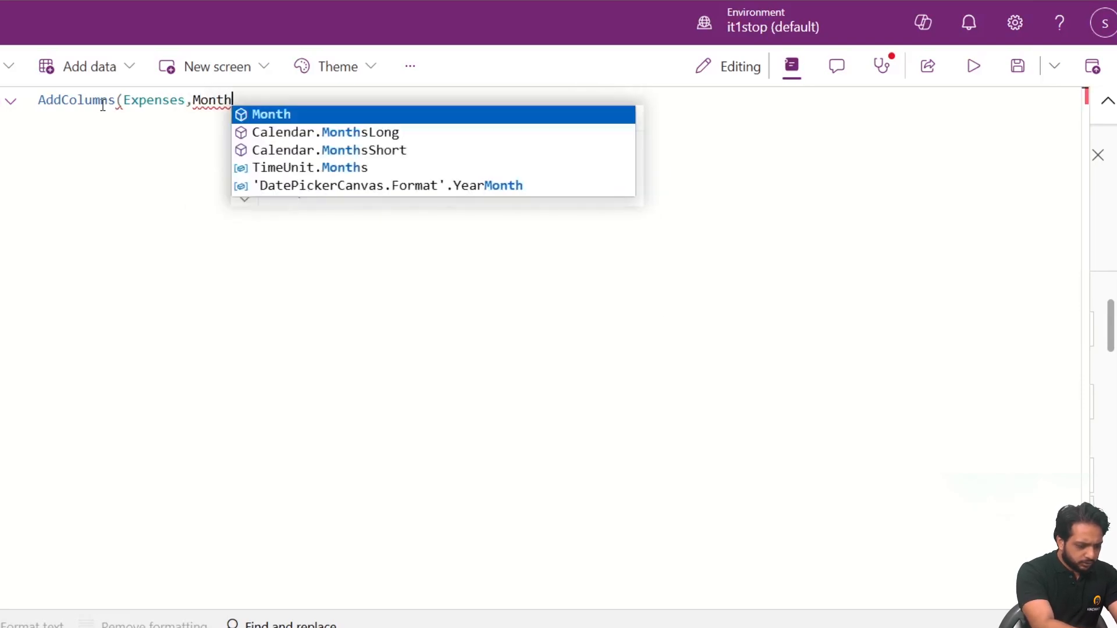
# - Complete the AddColumns formula with Text(Date,"[$-en-US]mmm yyyy") as the Month column's expression and close both functions
pyautogui.write(',T')
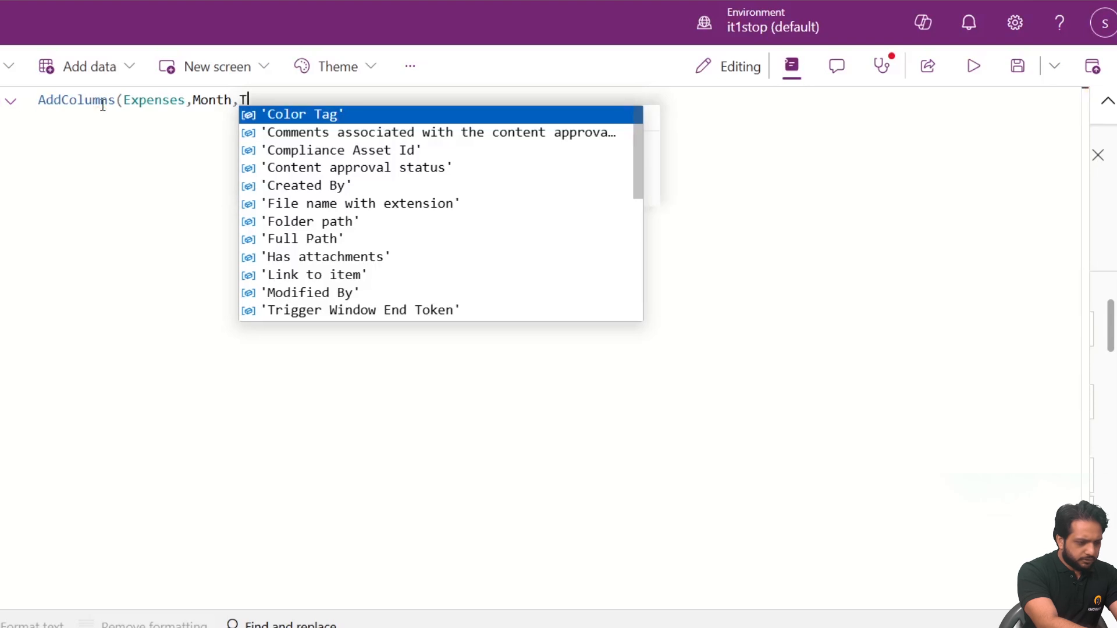
pyautogui.write('ext(Date')
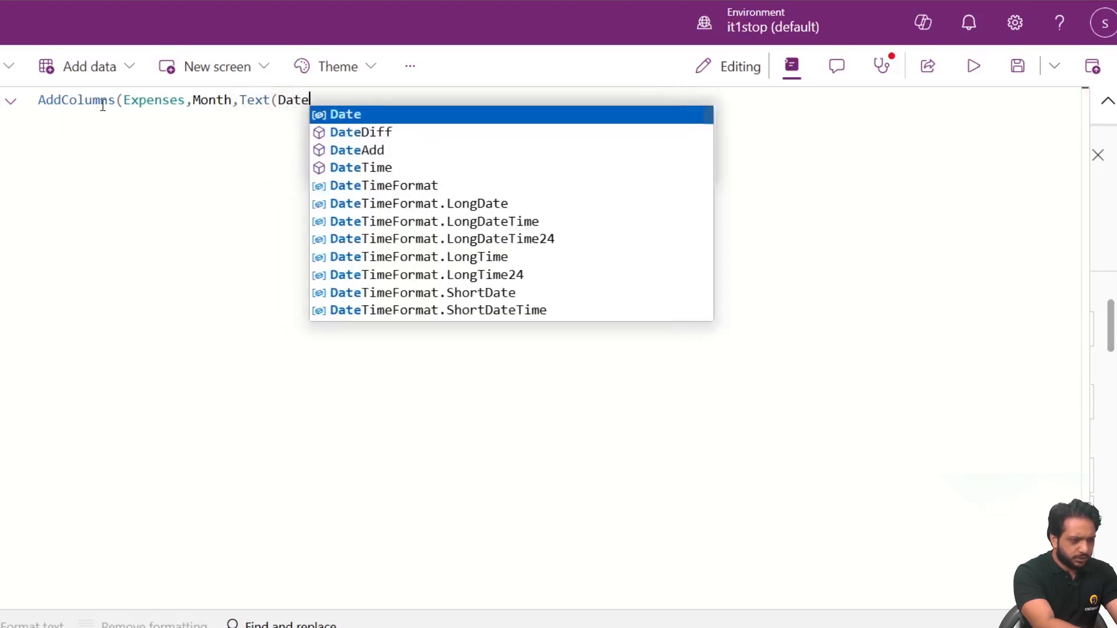
pyautogui.press('Tab')
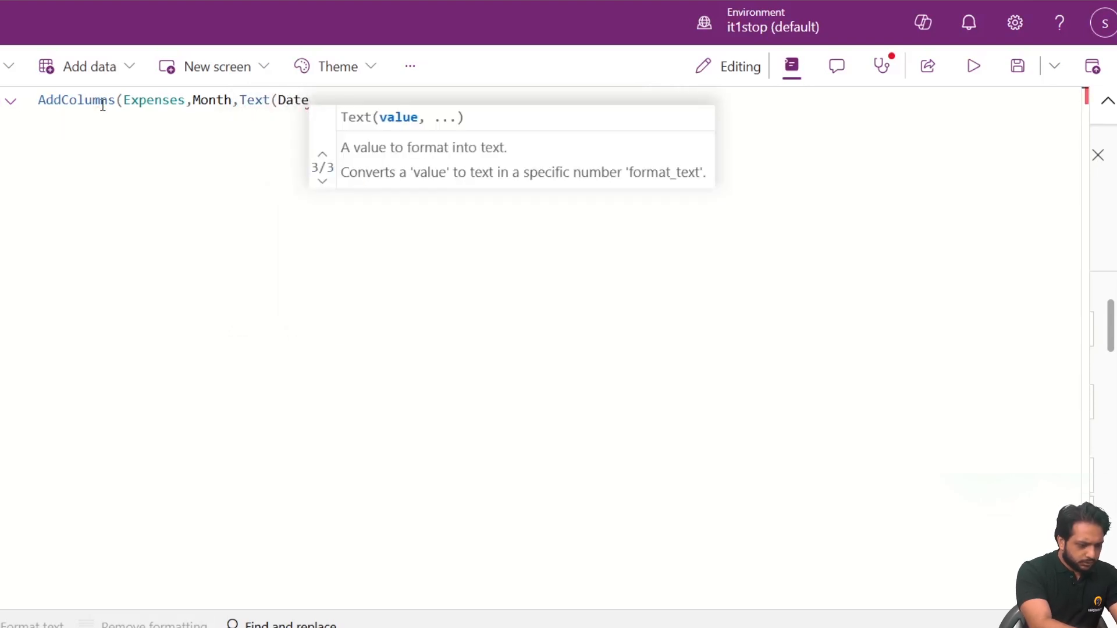
pyautogui.write(',"')
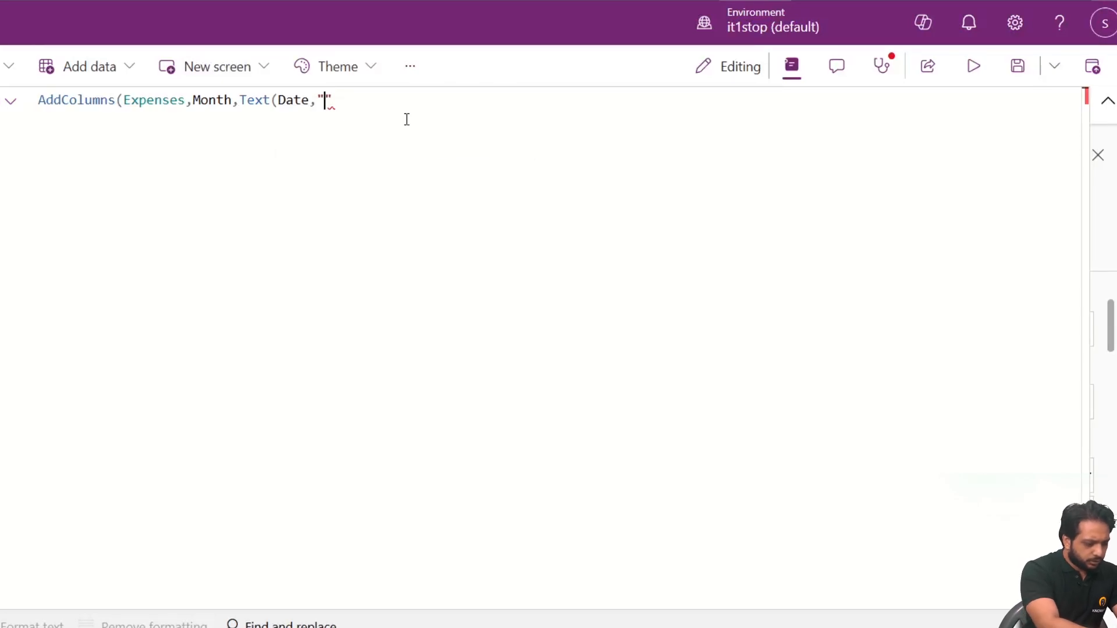
pyautogui.write('$-en-')
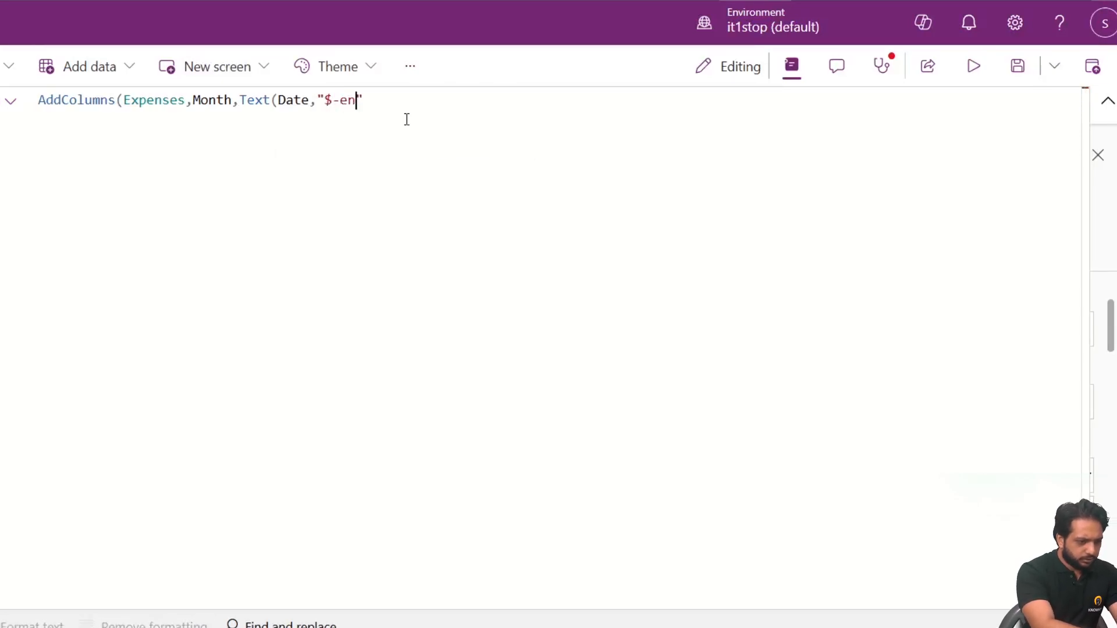
pyautogui.write('US]')
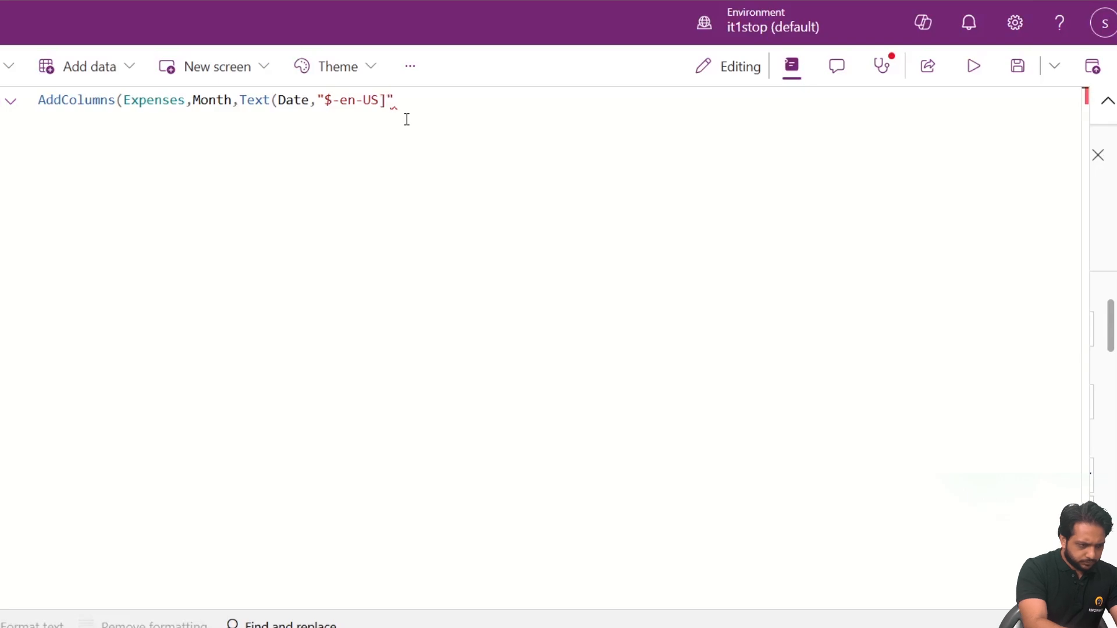
pyautogui.write('[')
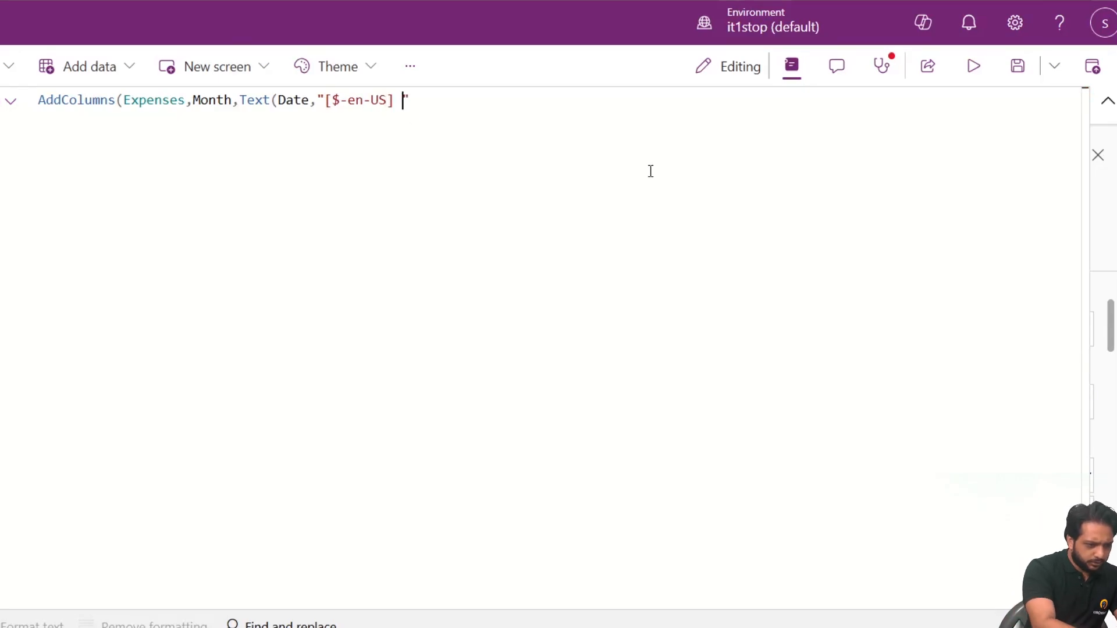
pyautogui.press('BackSpace')
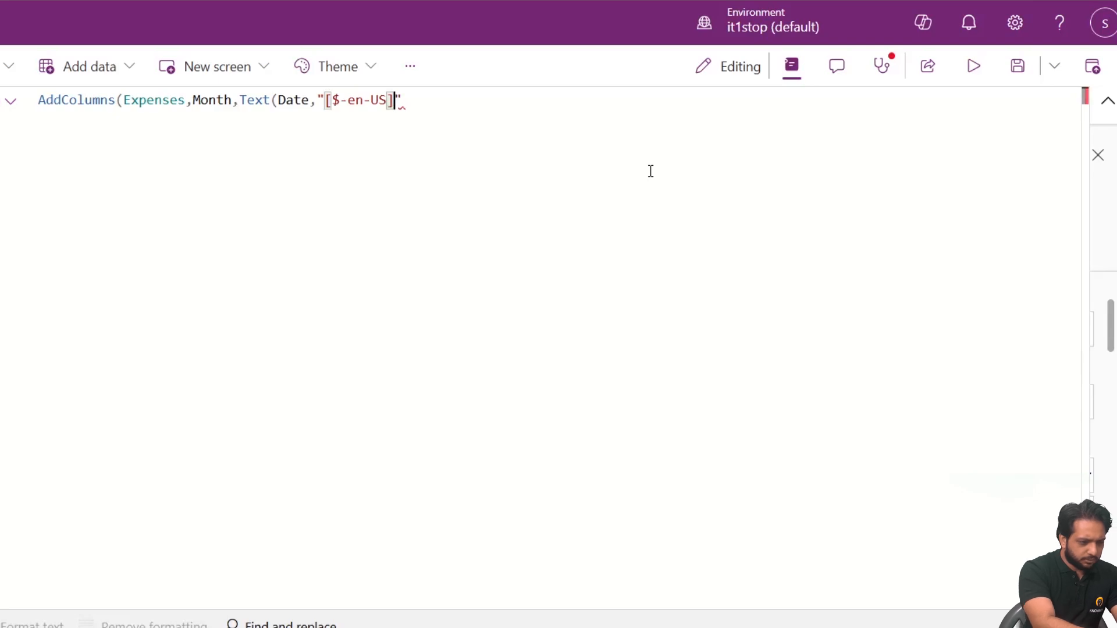
pyautogui.write('mm')
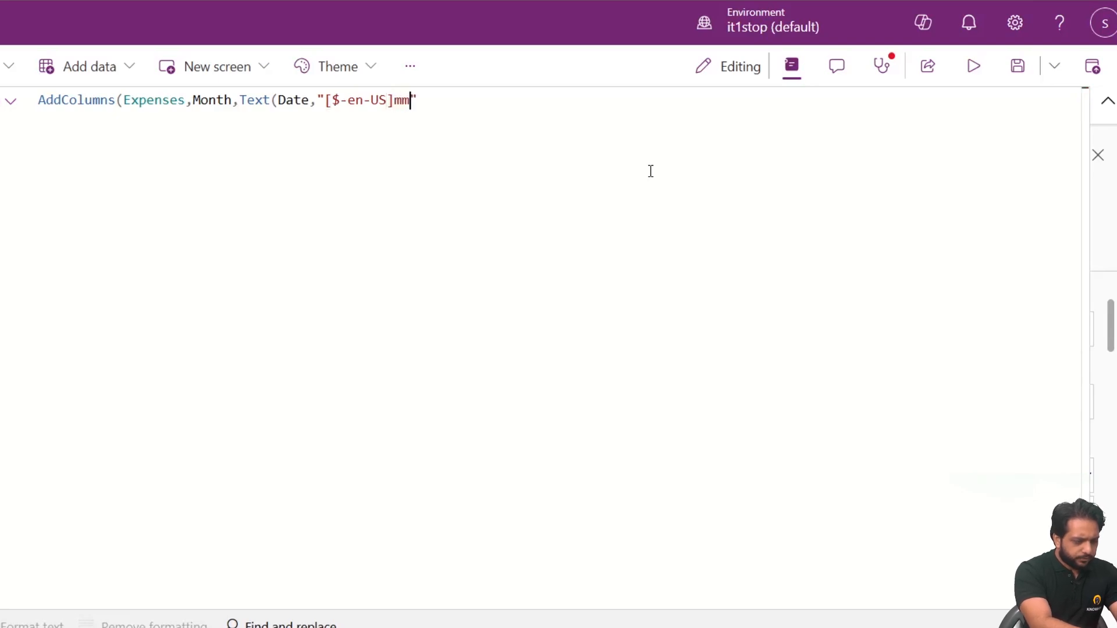
pyautogui.write('m ')
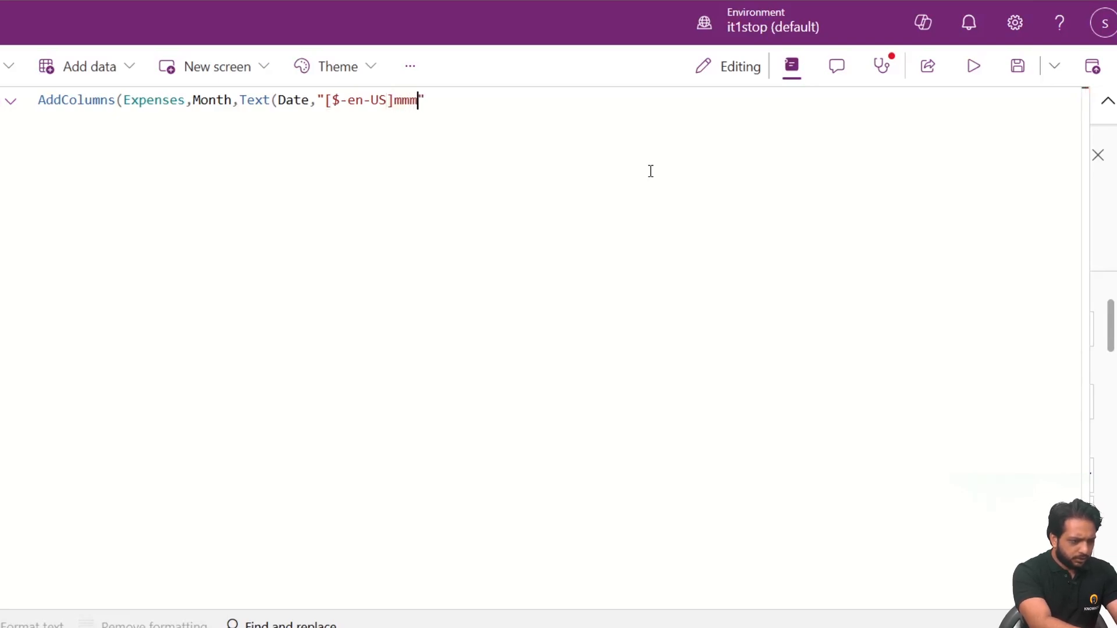
pyautogui.write('yyyy"')
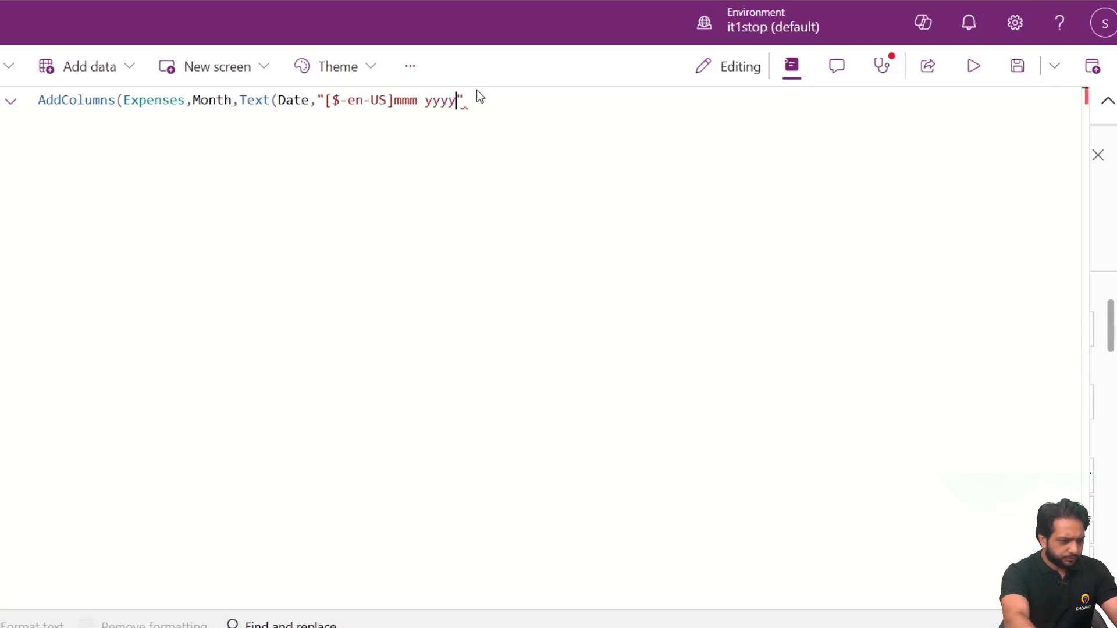
pyautogui.write('))')
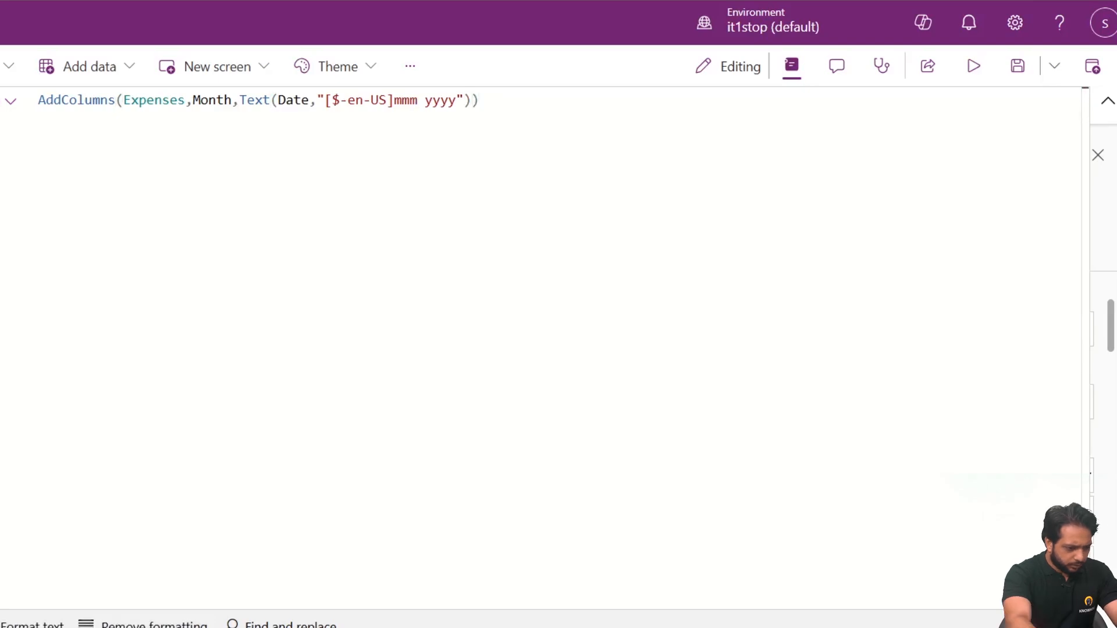
# - Shrink the formula editor and examine the Month values in the AddColumns result table, then return to the formula's end
pyautogui.moveTo(513, 612); pyautogui.dragTo(586, 344)
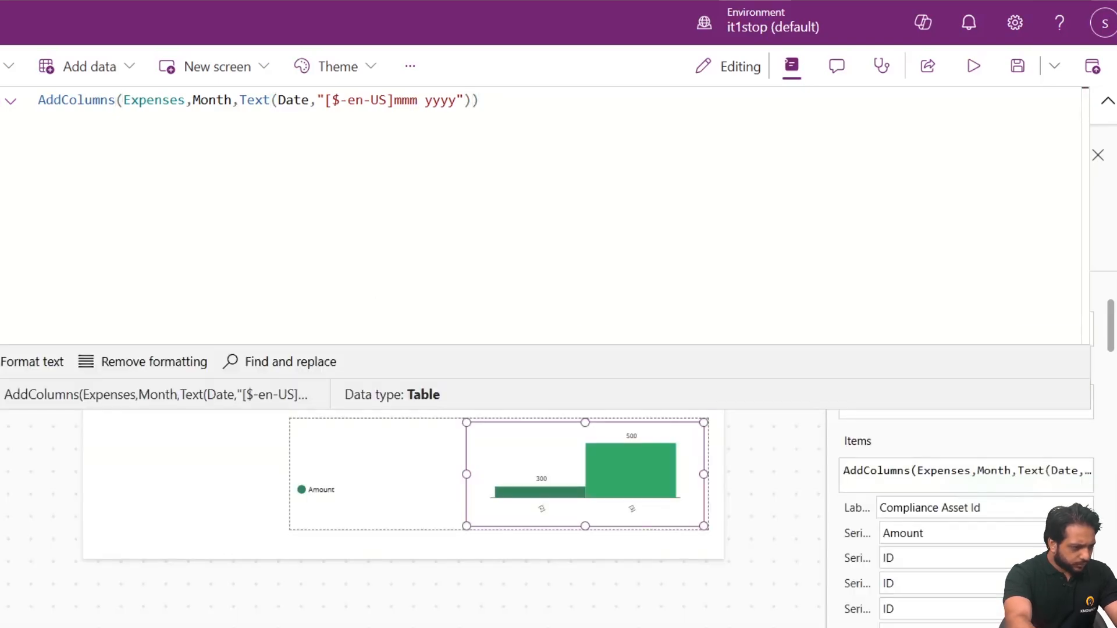
pyautogui.click(106, 394)
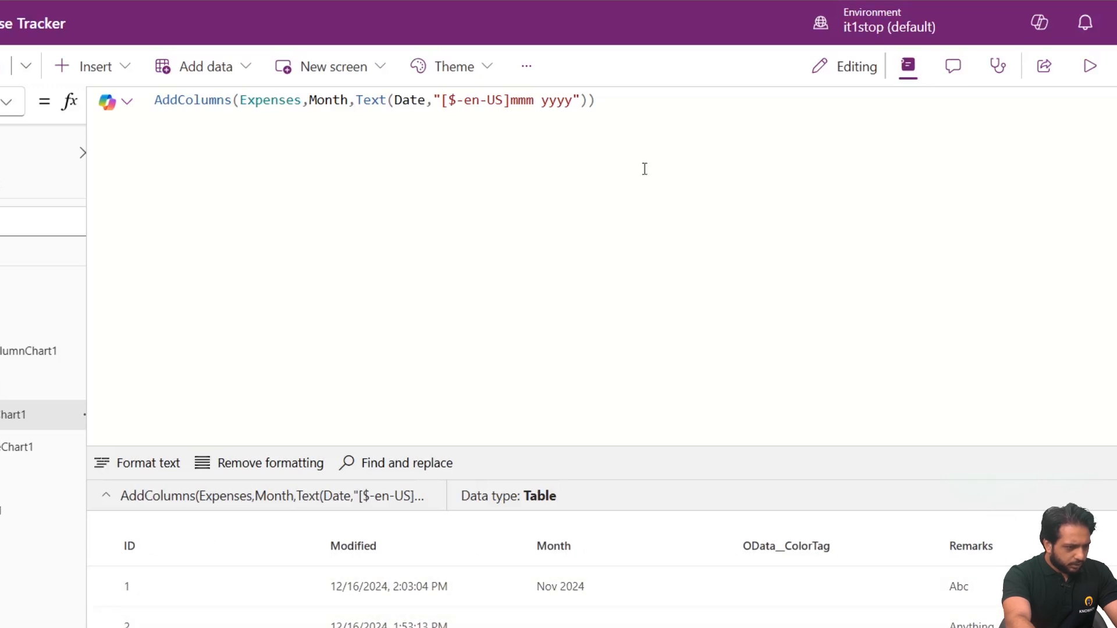
pyautogui.click(595, 110)
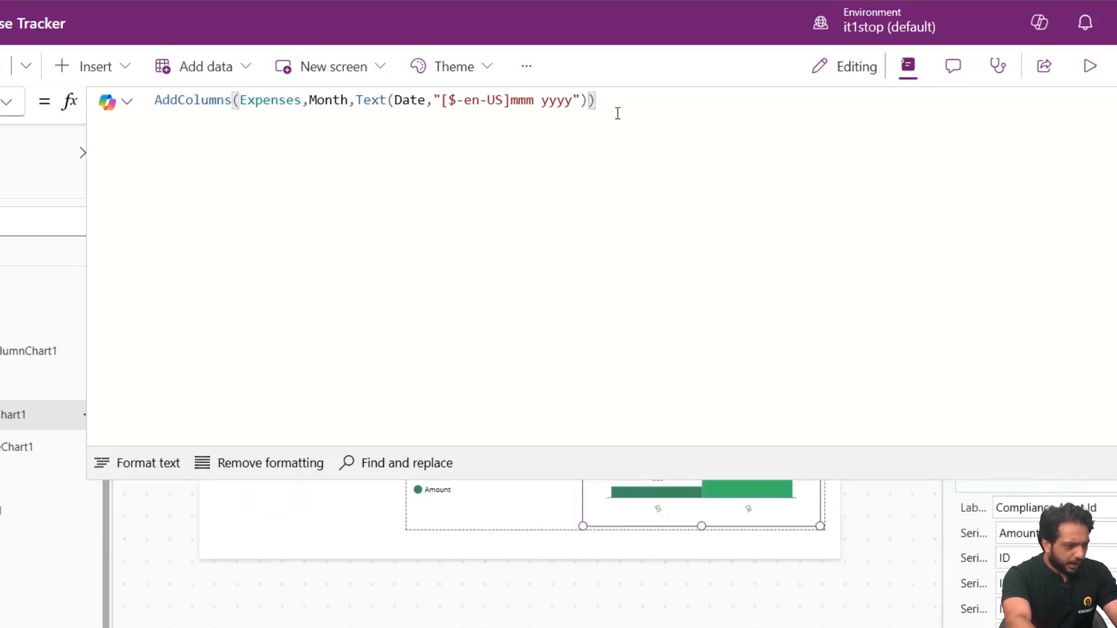
# - Append Month and Grp_Expense after the AddColumns call as further comma-separated arguments, ending with a closing parenthesis
pyautogui.write(',')
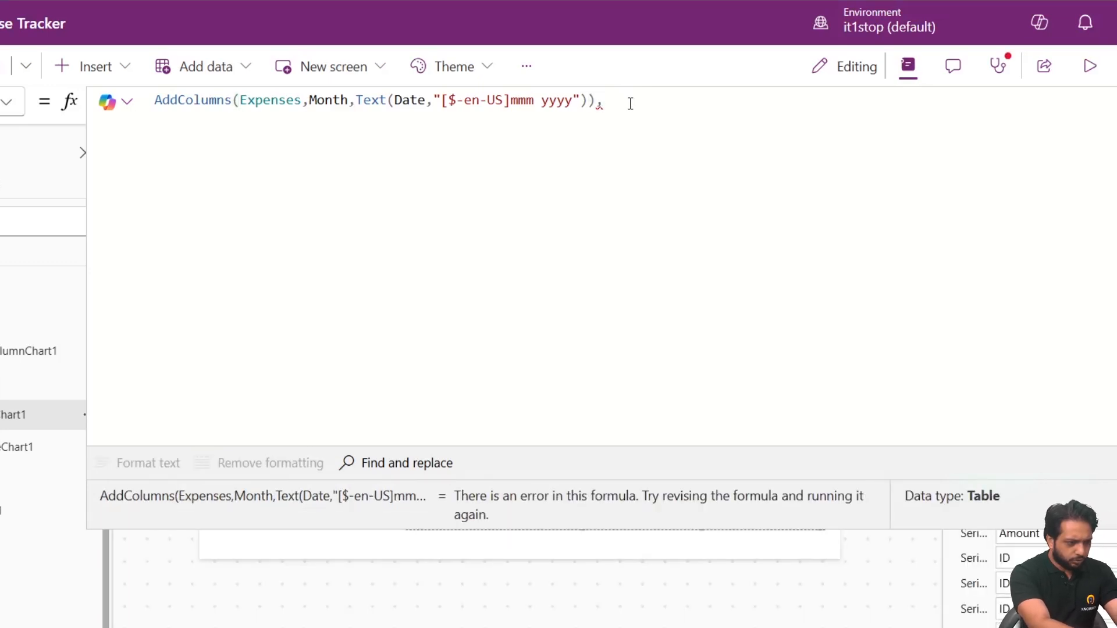
pyautogui.write('Monht,Grp_Cat')
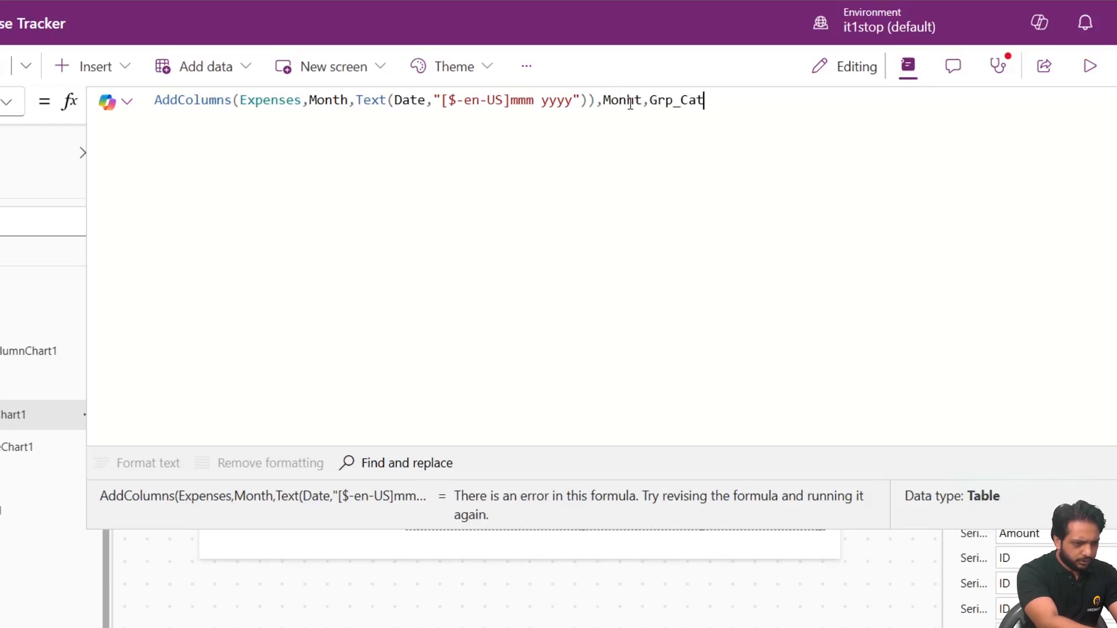
pyautogui.press('BackSpace')
pyautogui.write('Eda')
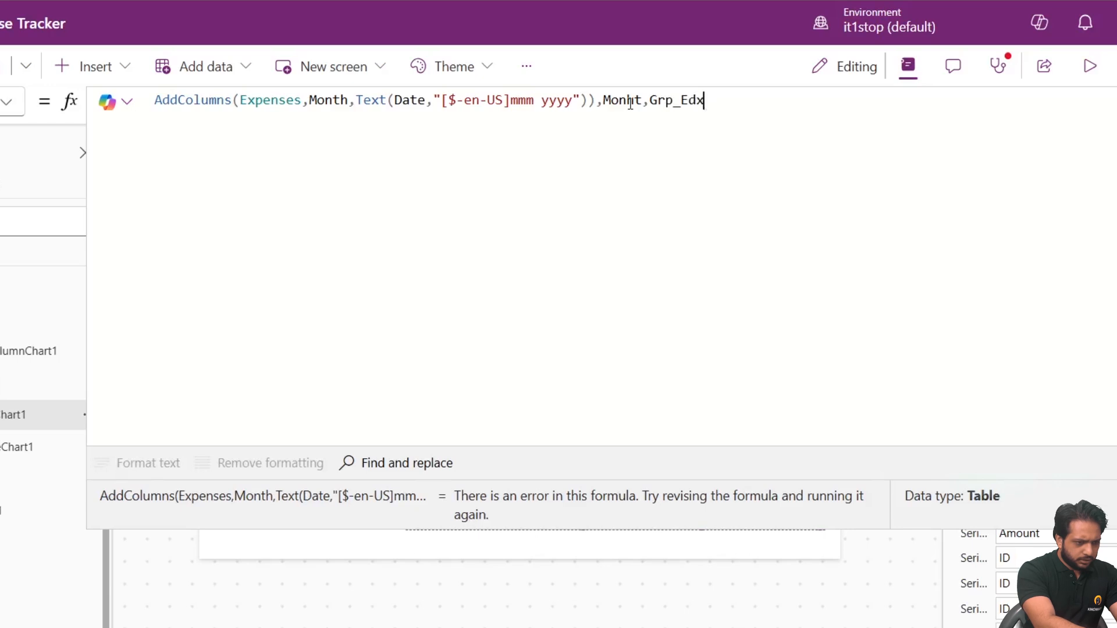
pyautogui.press('BackSpace')
pyautogui.press('BackSpace')
pyautogui.write('xpense)')
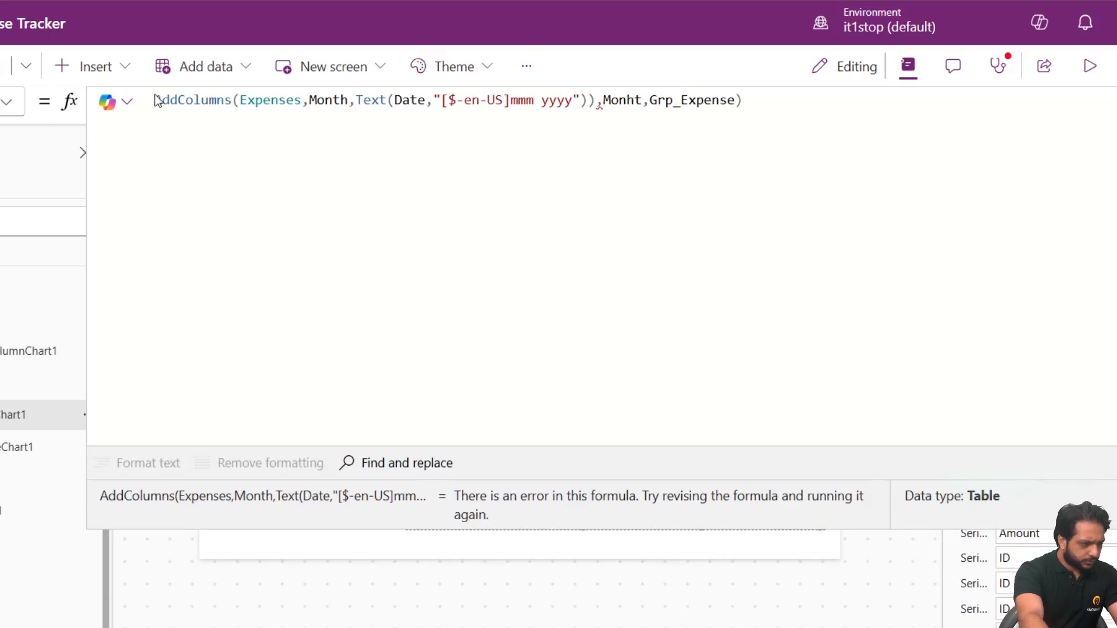
# - Wrap the AddColumns call and trailing arguments in GroupBy, and correct the misspelled grouping column to Month
pyautogui.write('(')
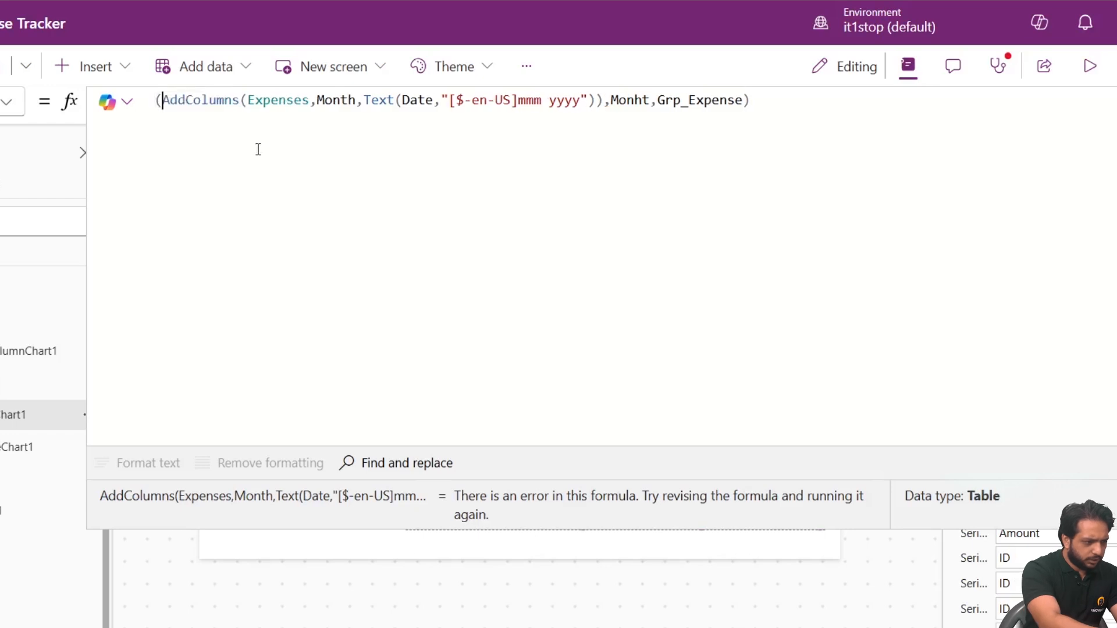
pyautogui.press('Left')
pyautogui.write('Gr')
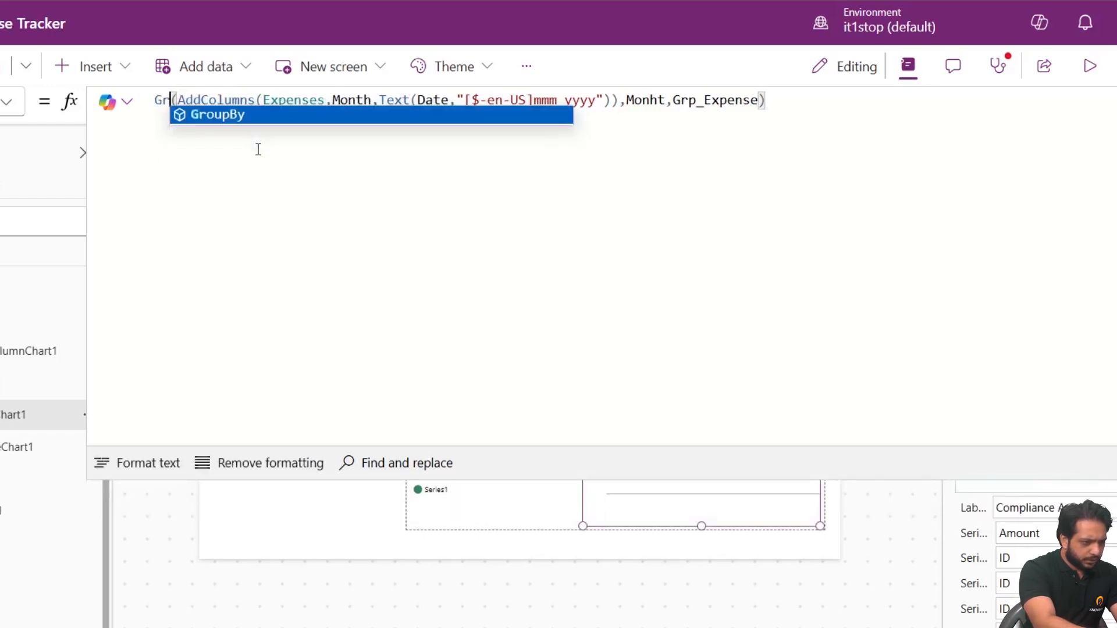
pyautogui.press('Tab')
pyautogui.click(696, 100)
pyautogui.press('BackSpace')
pyautogui.press('Right')
pyautogui.write('h')
pyautogui.click(779, 110)
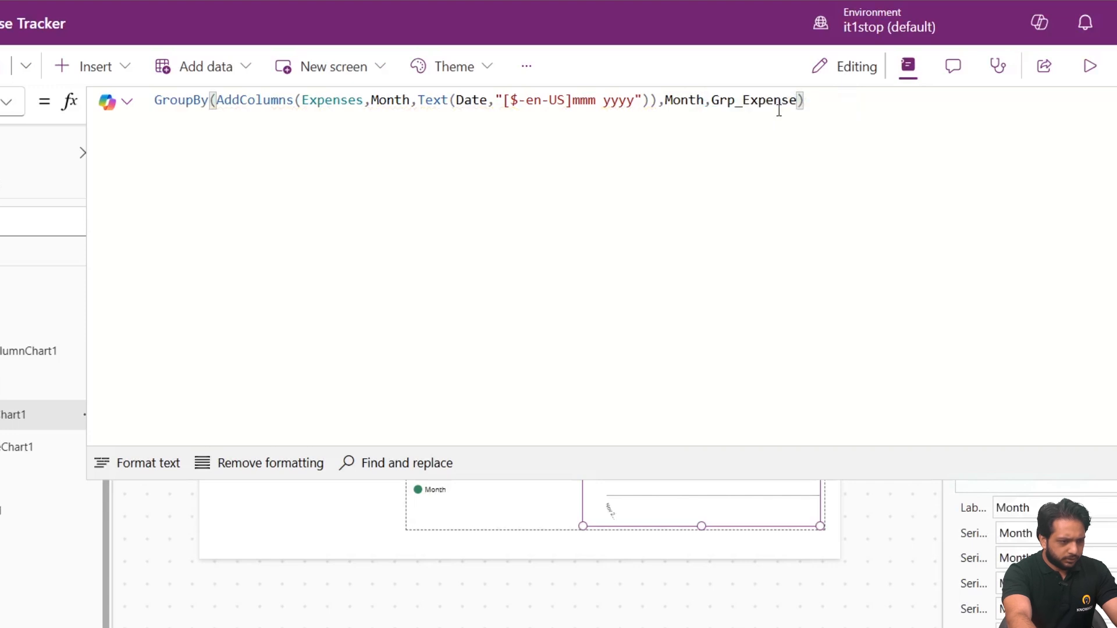
# - Format the formula's text across multiple lines and start an outer AddColumns call around the GroupBy expression
pyautogui.click(119, 463)
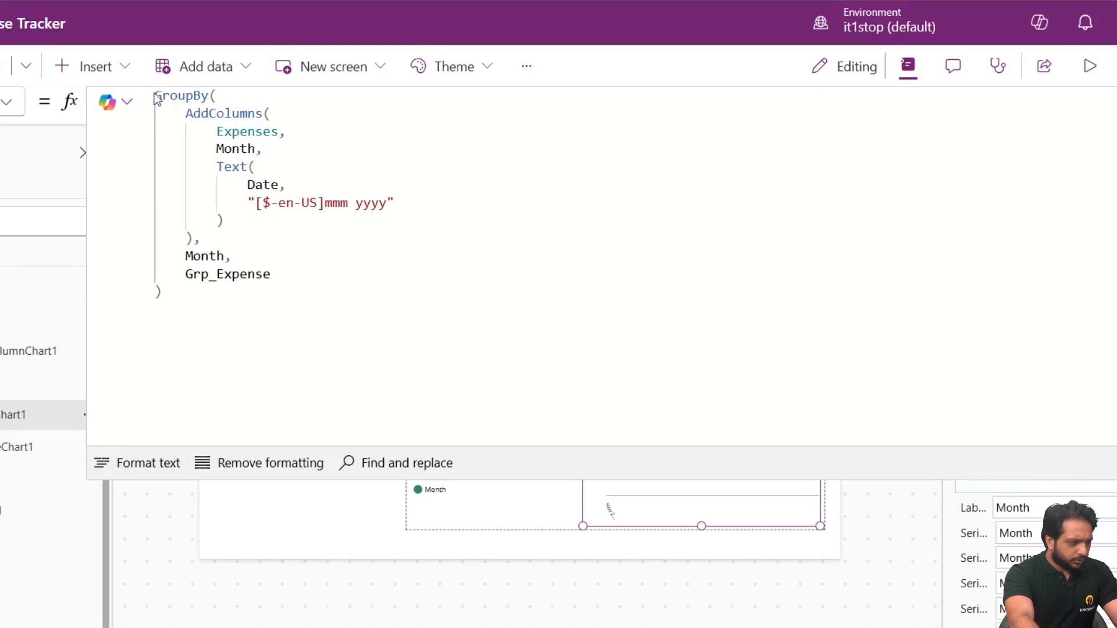
pyautogui.doubleClick(159, 94)
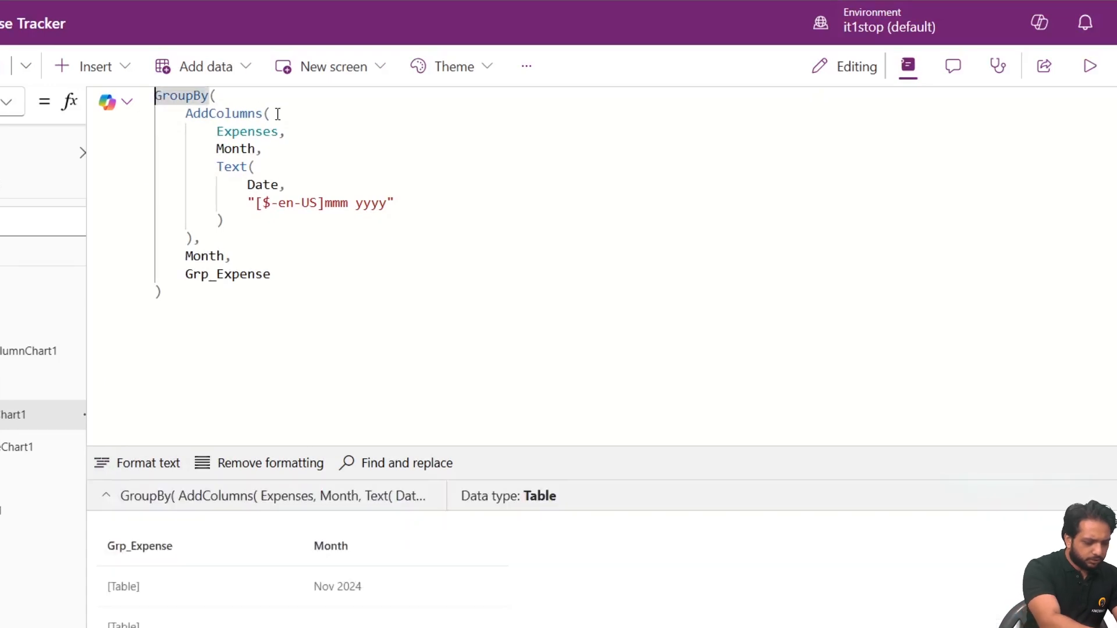
pyautogui.press('Left')
pyautogui.write('(')
pyautogui.write('Add')
pyautogui.press('Tab')
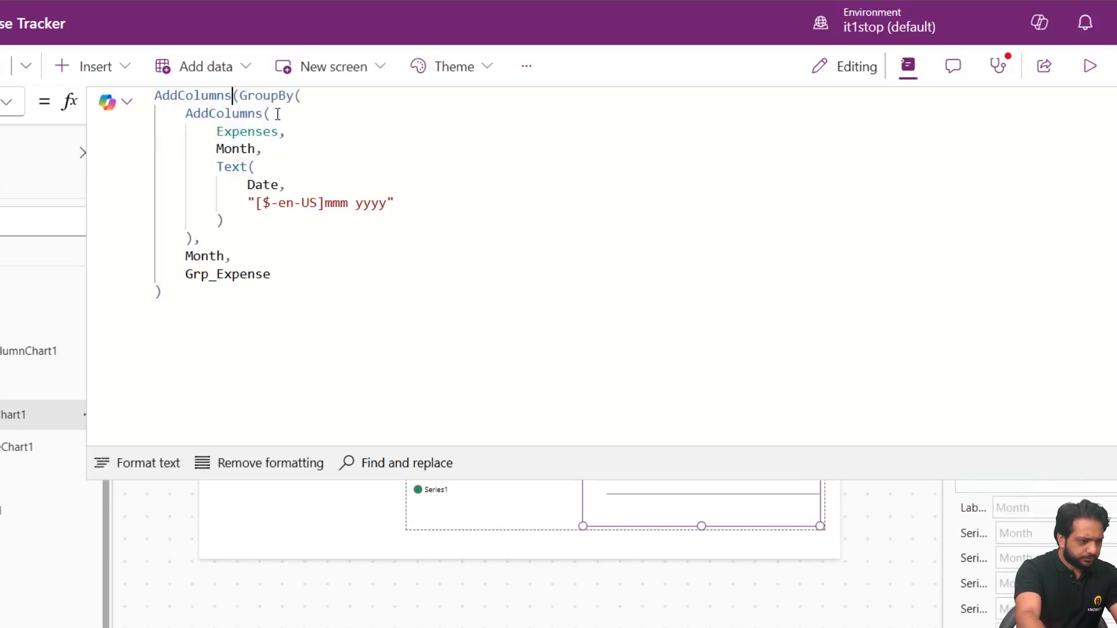
# - Add TotalSpend on a new line after the GroupBy expression as the outer AddColumns call's column name
pyautogui.click(174, 302)
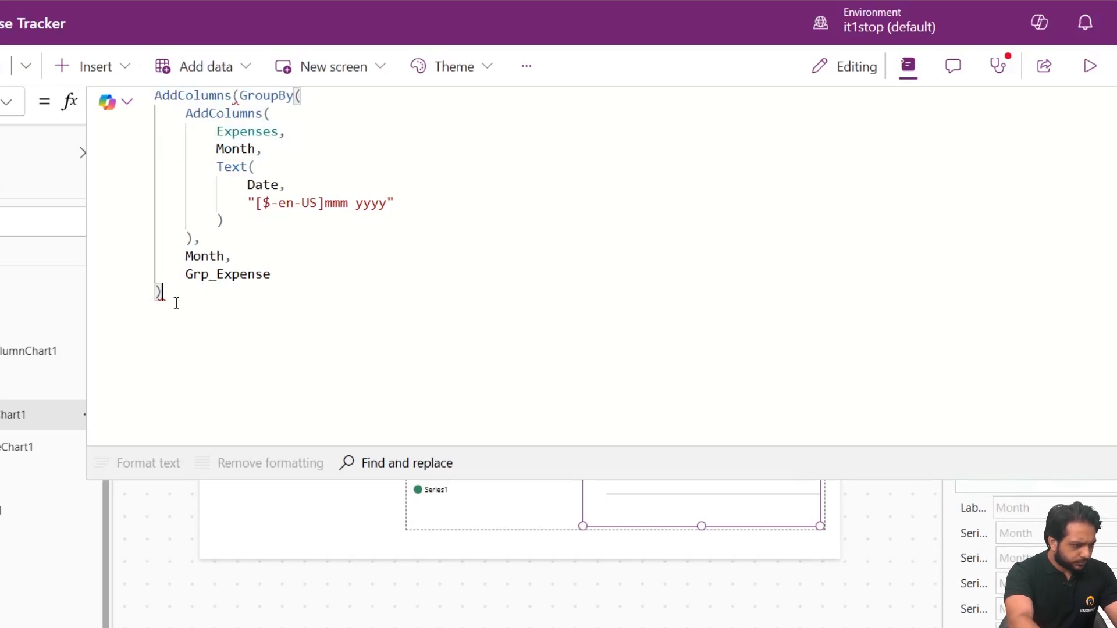
pyautogui.write(',')
pyautogui.press('Return')
pyautogui.write('Tpt')
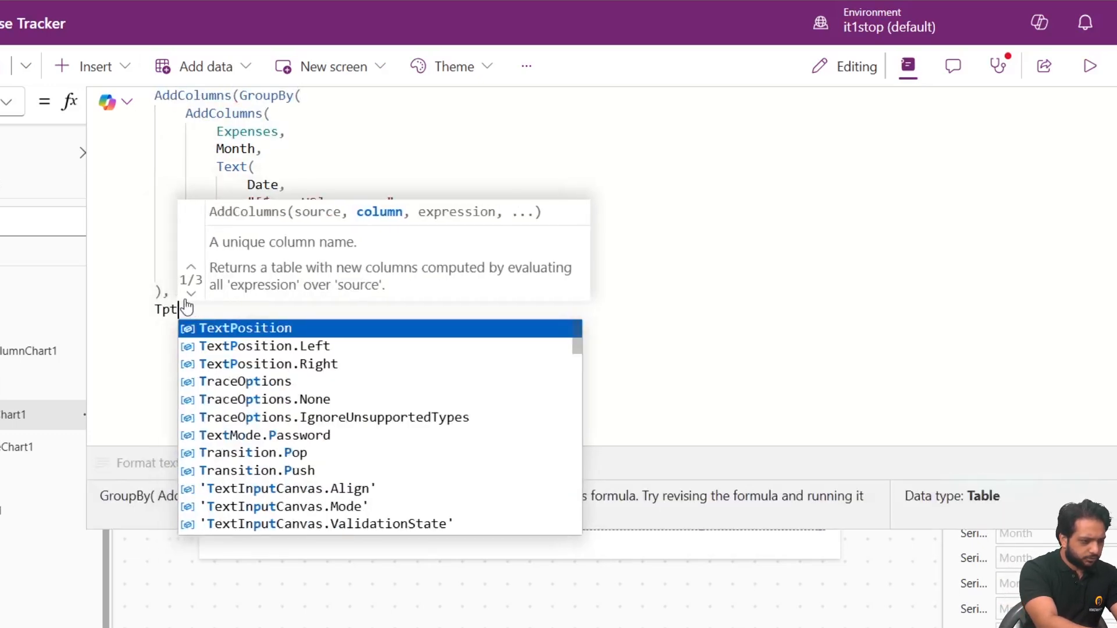
pyautogui.press('BackSpace')
pyautogui.write('otalSpend')
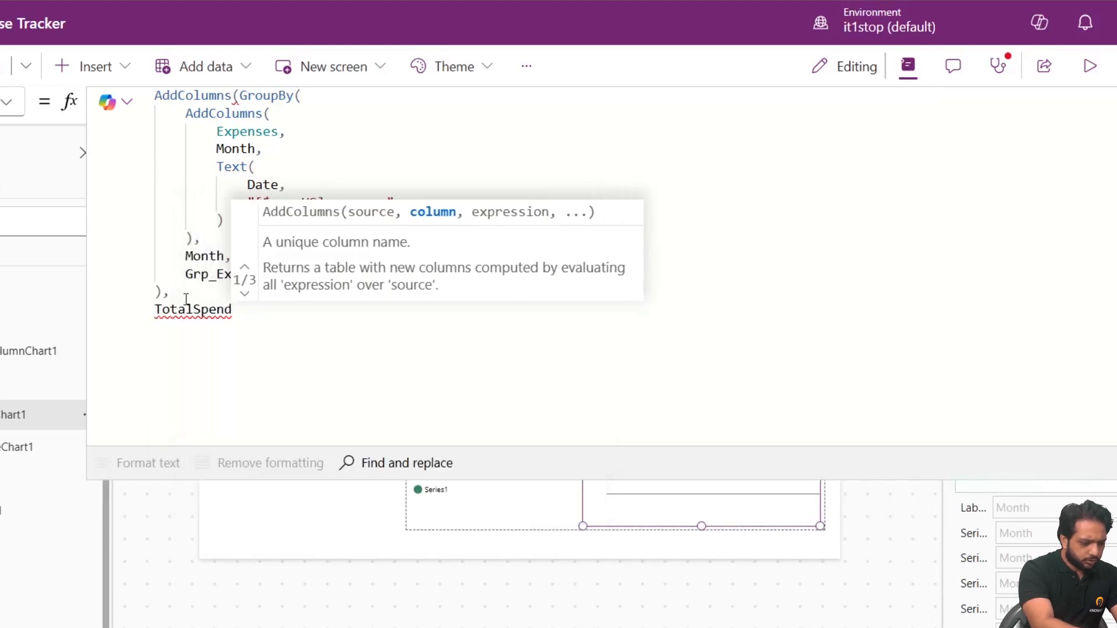
# - Set TotalSpend's expression to Sum(ThisRecord.Grp_Expense,Amount), close the outer AddColumns call and leave the formula editor
pyautogui.write(',Sum(th')
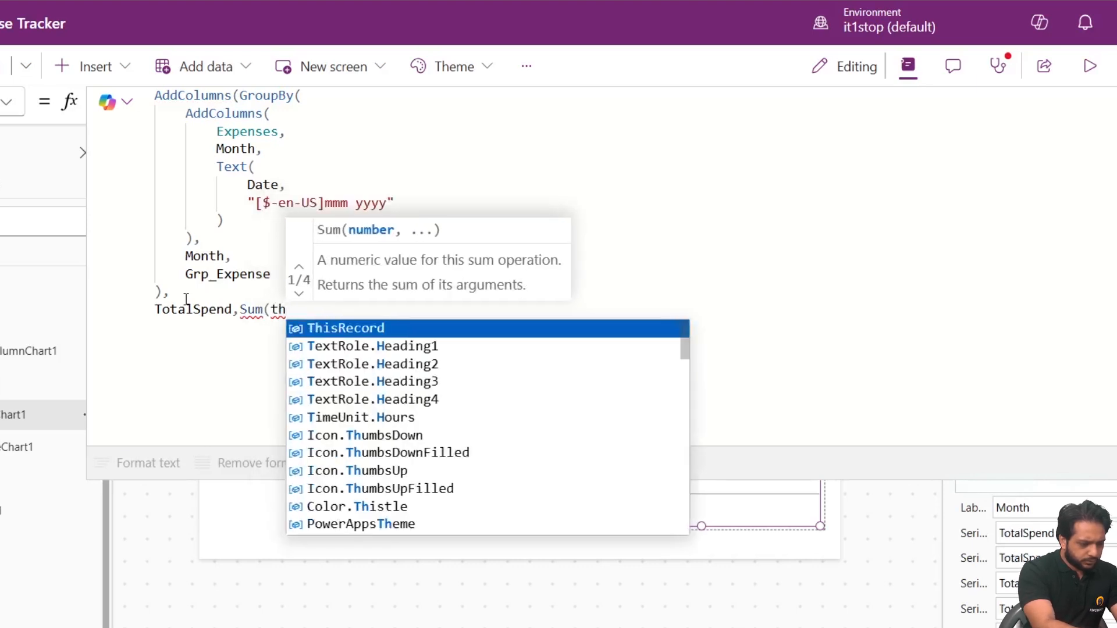
pyautogui.press('Tab')
pyautogui.write('.')
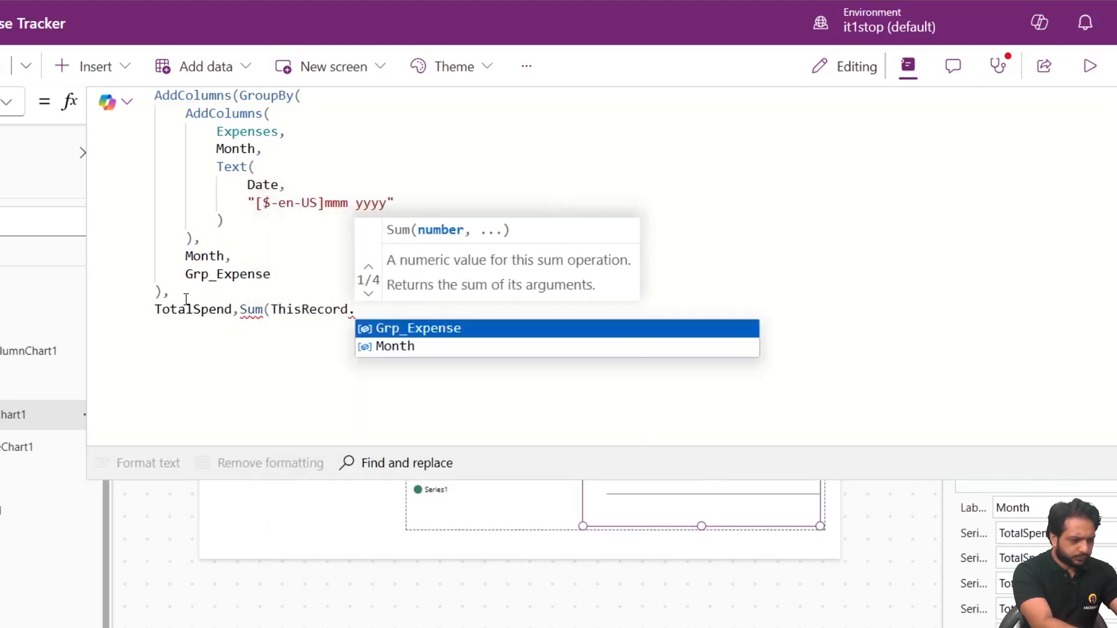
pyautogui.press('Tab')
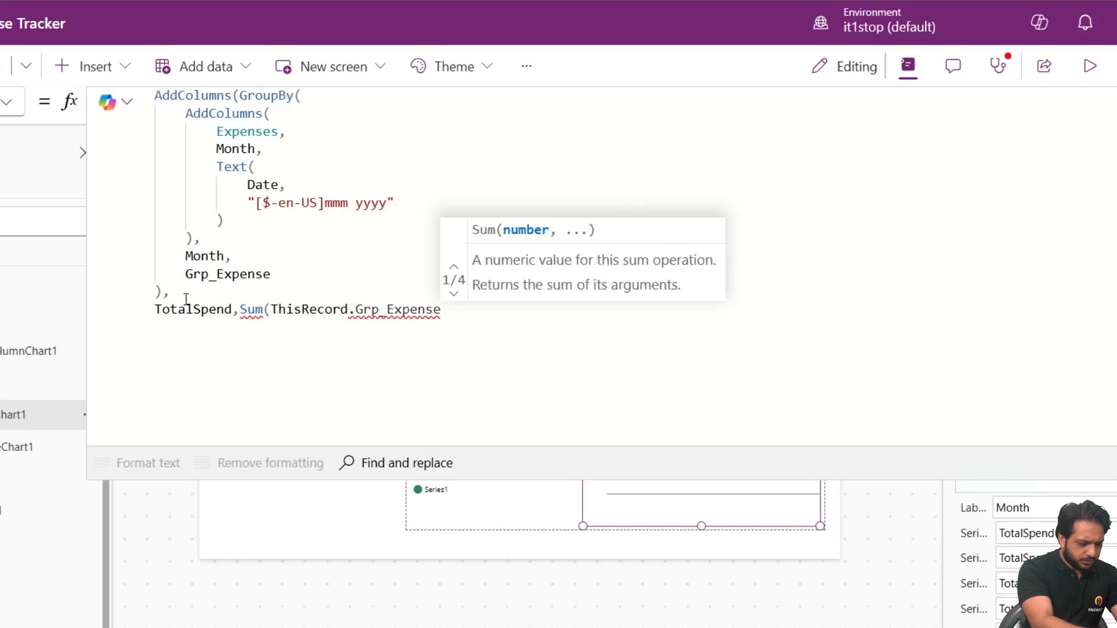
pyautogui.write(',Amount)')
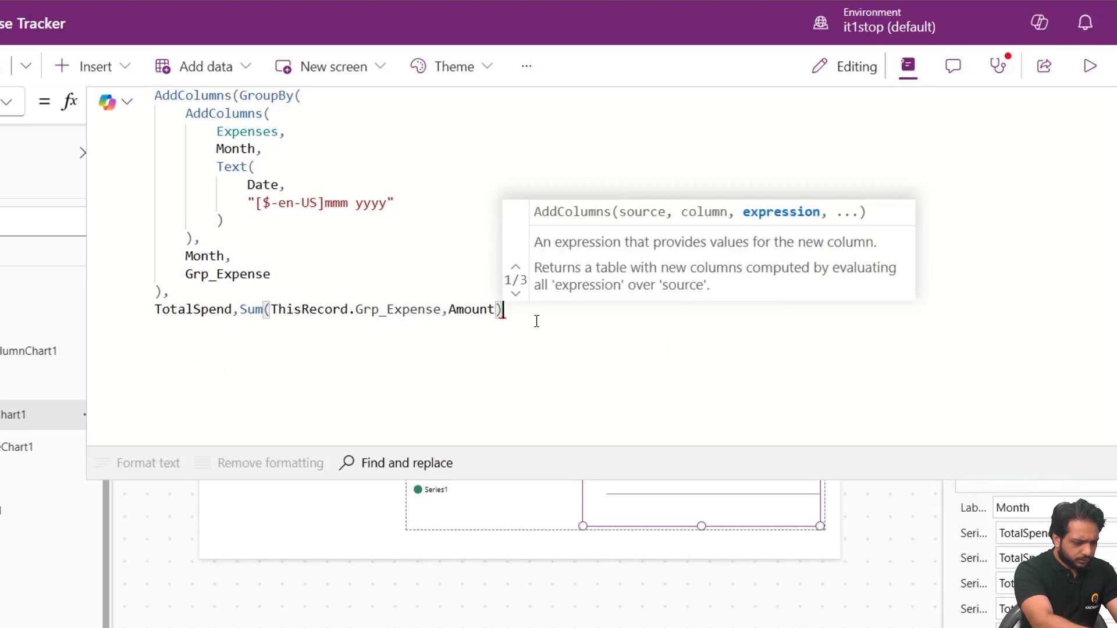
pyautogui.write(')')
pyautogui.click(53, 558)
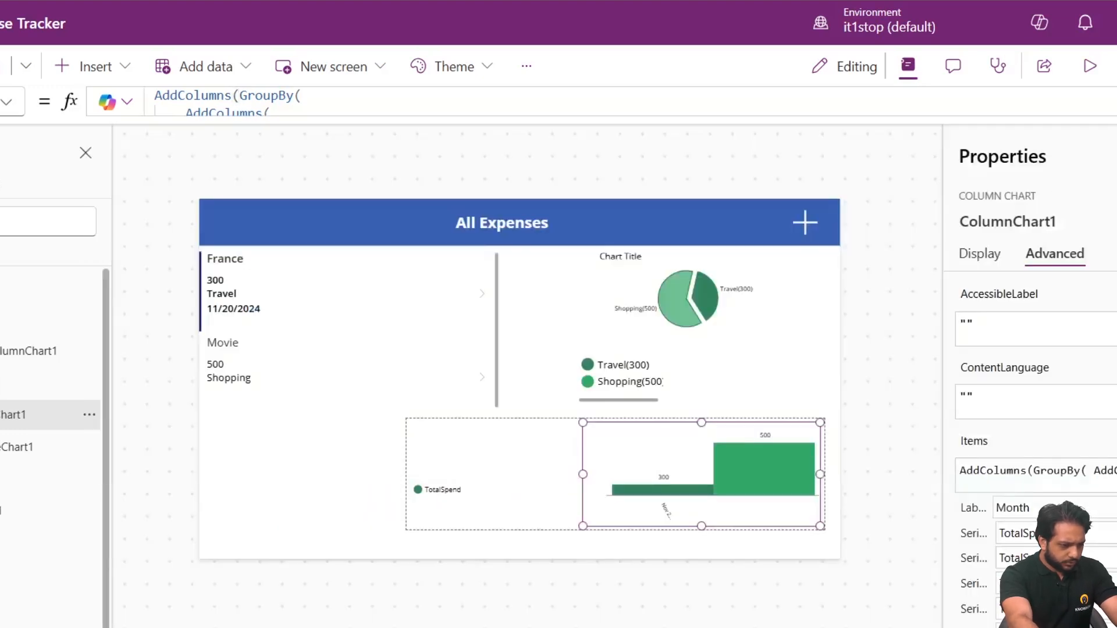
# - Preview the charts, then shorten the pie chart group from below and extend the column chart group upward into the freed space
pyautogui.click(361, 369)
pyautogui.click(917, 242)
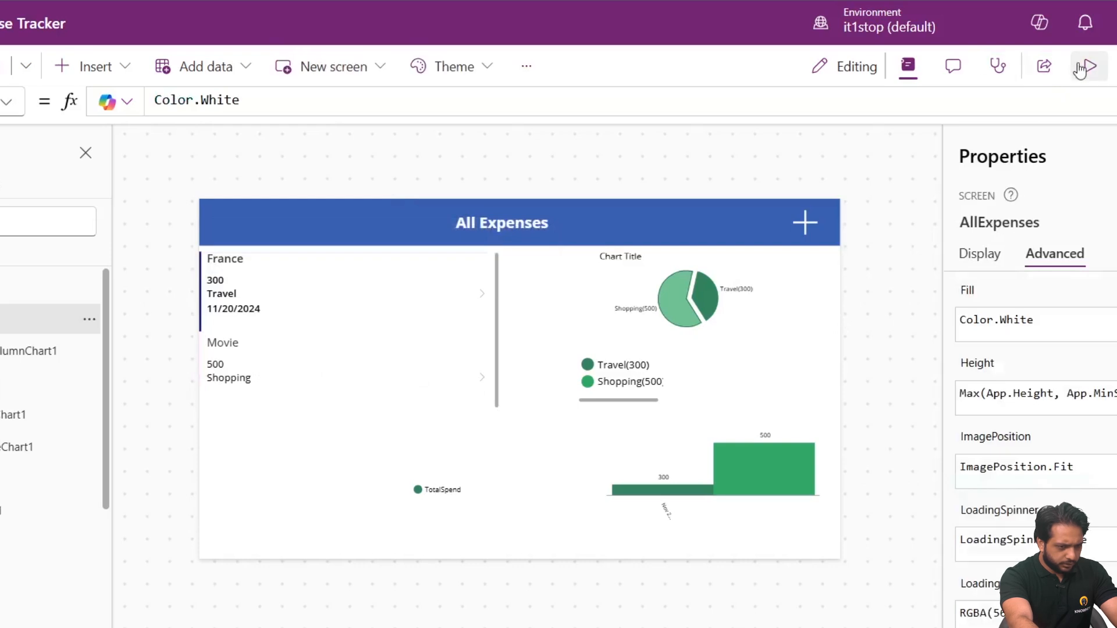
pyautogui.click(1089, 66)
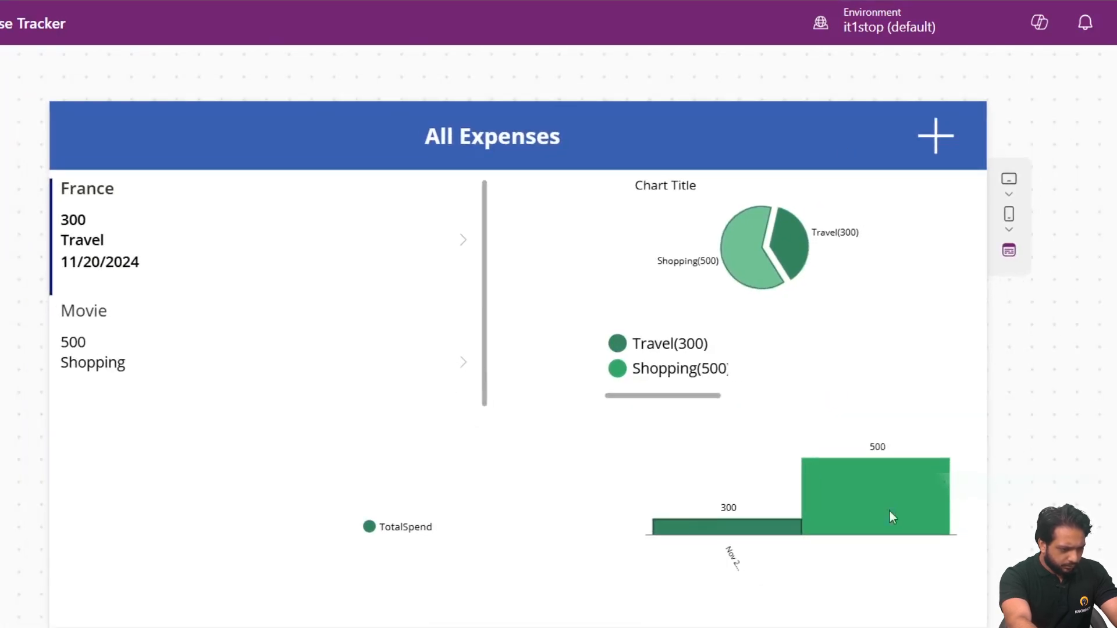
pyautogui.press('Escape')
pyautogui.click(645, 340)
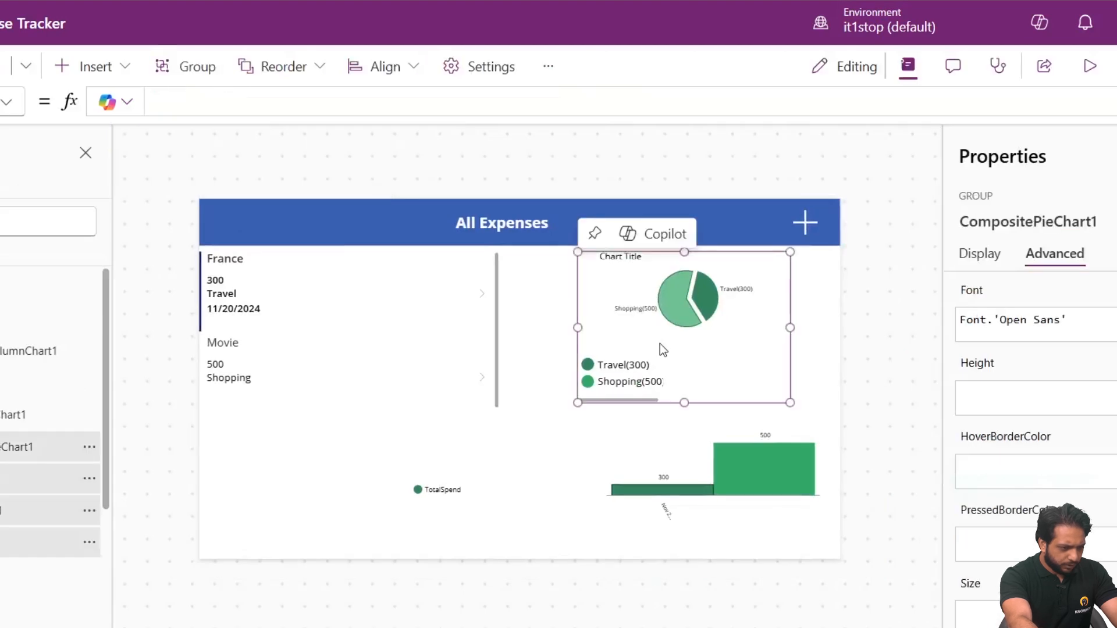
pyautogui.moveTo(683, 396); pyautogui.dragTo(684, 344)
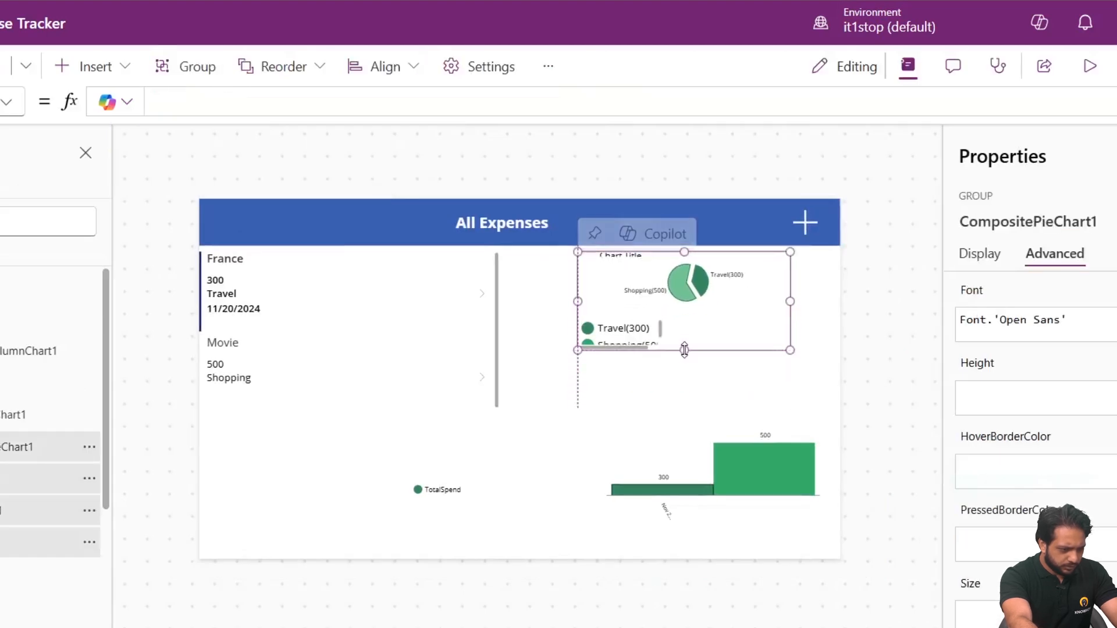
pyautogui.click(691, 443)
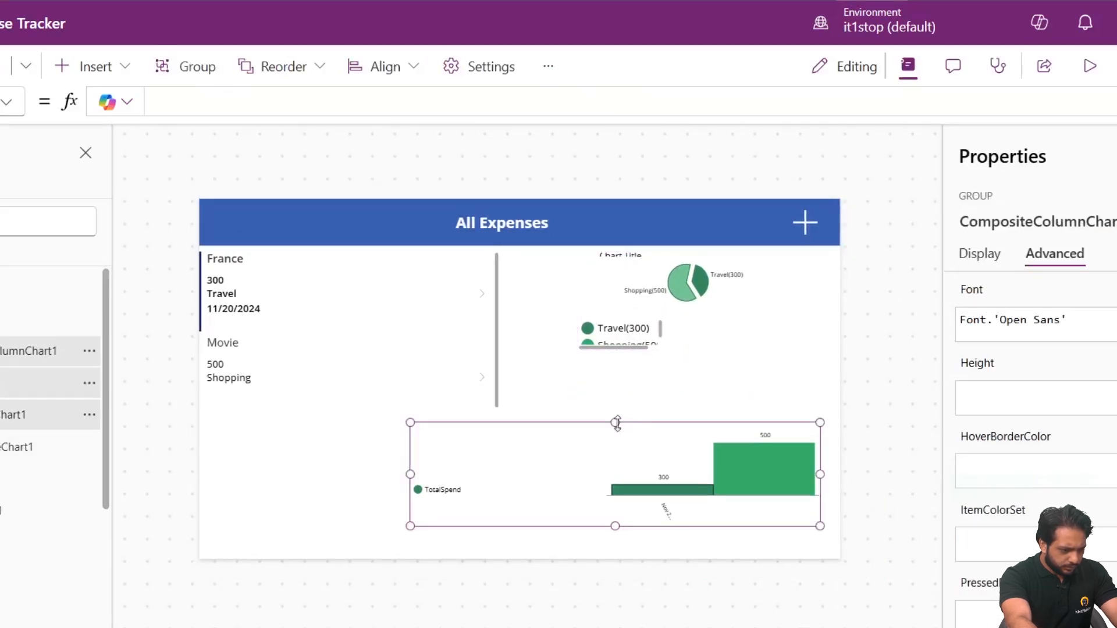
pyautogui.moveTo(613, 423); pyautogui.dragTo(614, 364)
# - Preview the app, change the Movie expense's Date to 12/17/2024, submit it and close the preview
pyautogui.click(1090, 66)
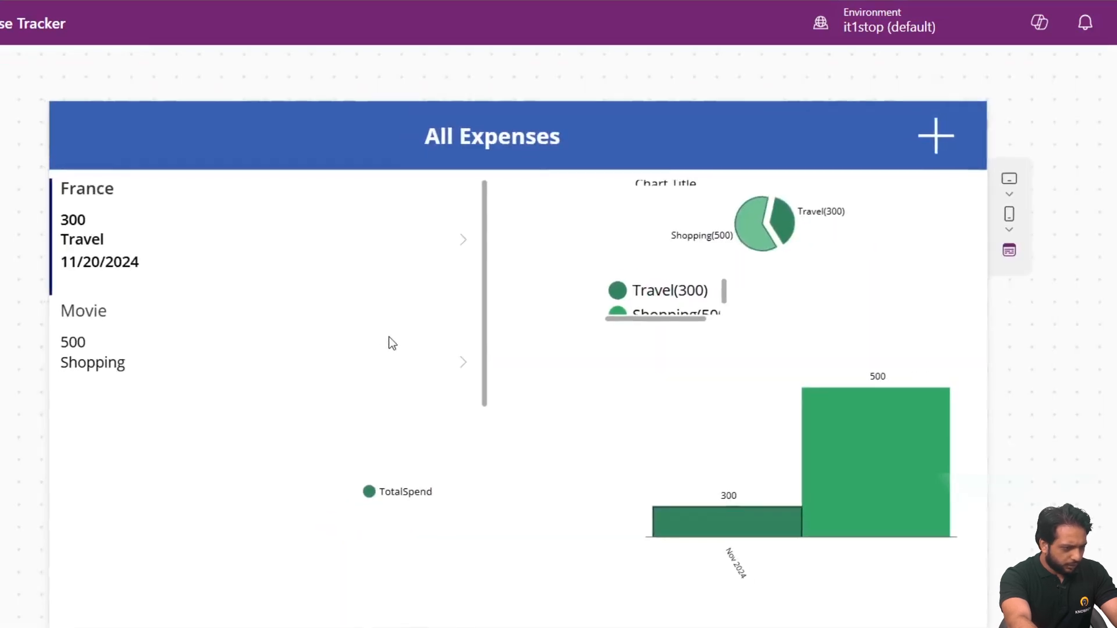
pyautogui.click(462, 360)
pyautogui.click(215, 243)
pyautogui.click(227, 243)
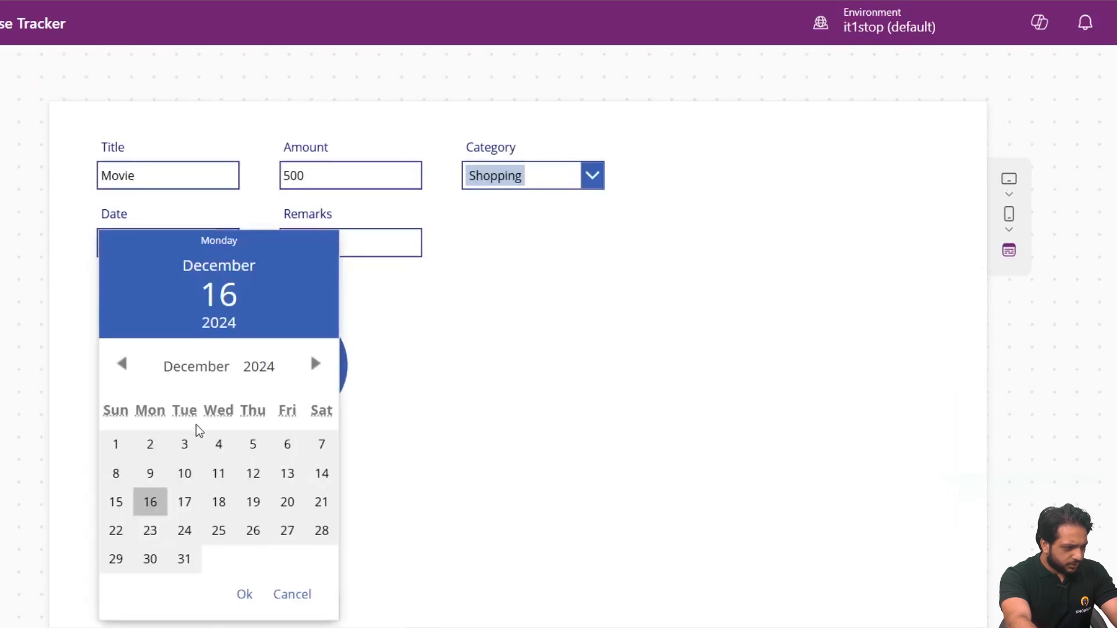
pyautogui.click(250, 596)
pyautogui.click(315, 401)
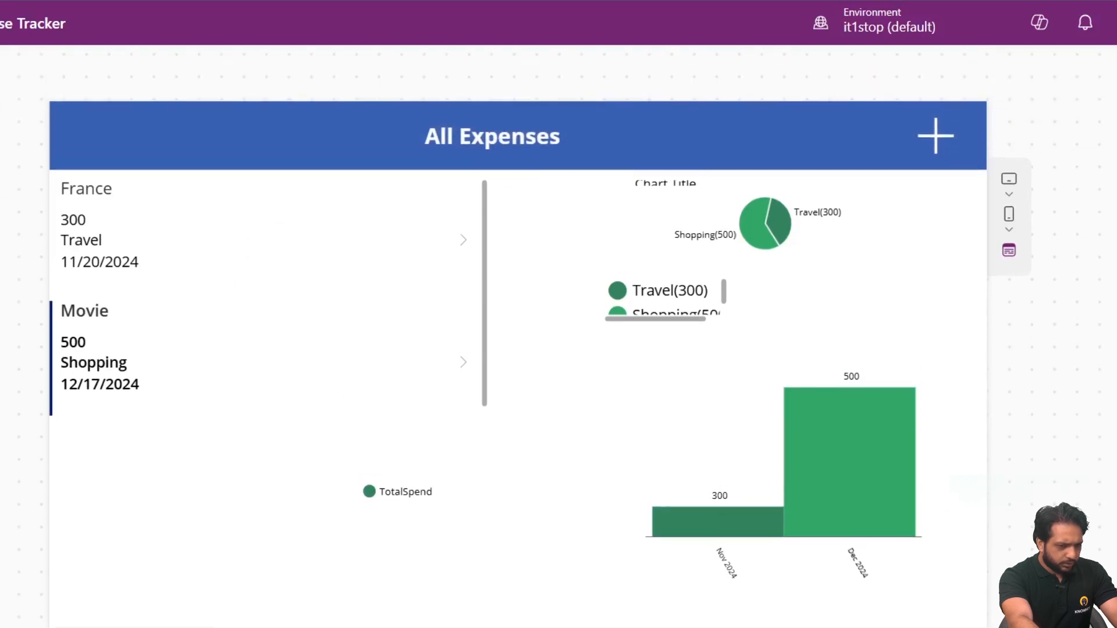
pyautogui.press('Escape')
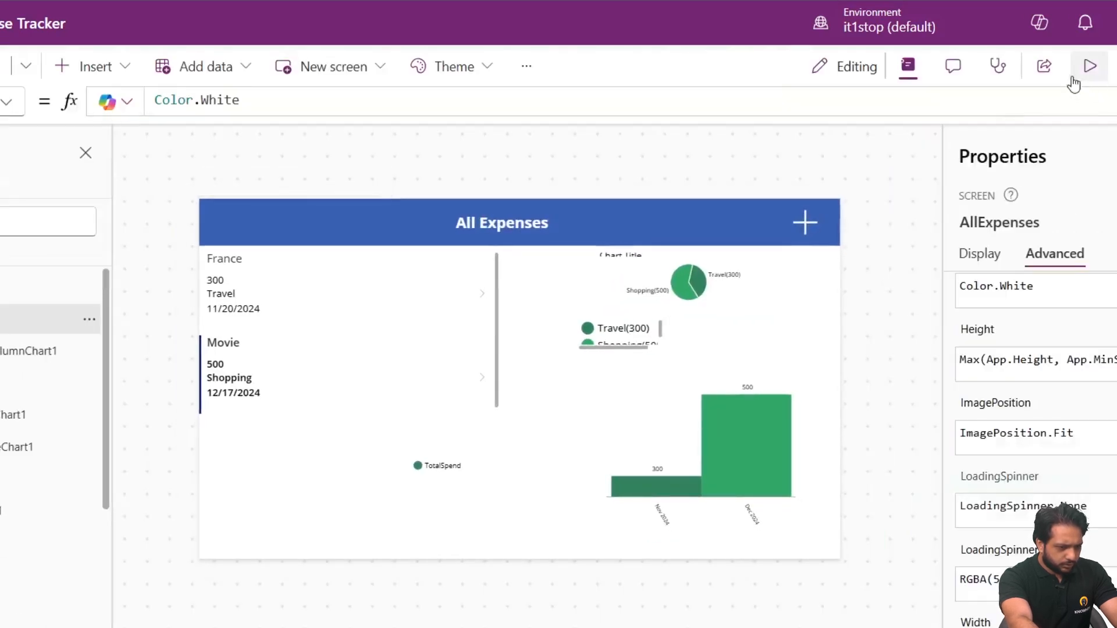
# - Preview the charts again, then change the Movie expense's Date to 11/14/2024 and submit it
pyautogui.click(1073, 82)
pyautogui.scroll(-1, 673, 289)
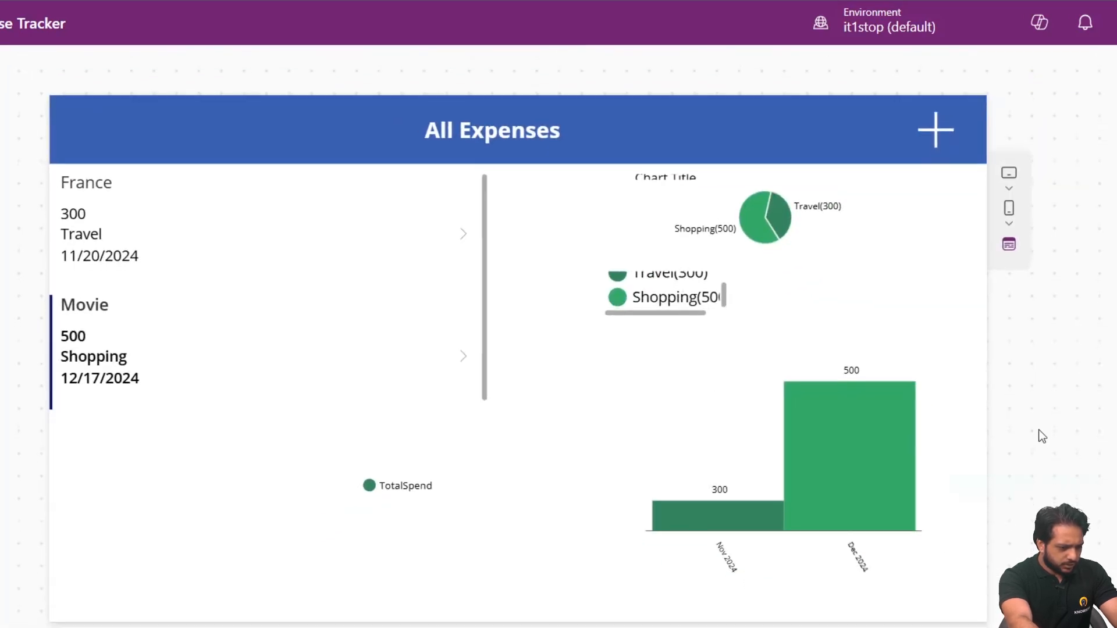
pyautogui.scroll(-1, 710, 459)
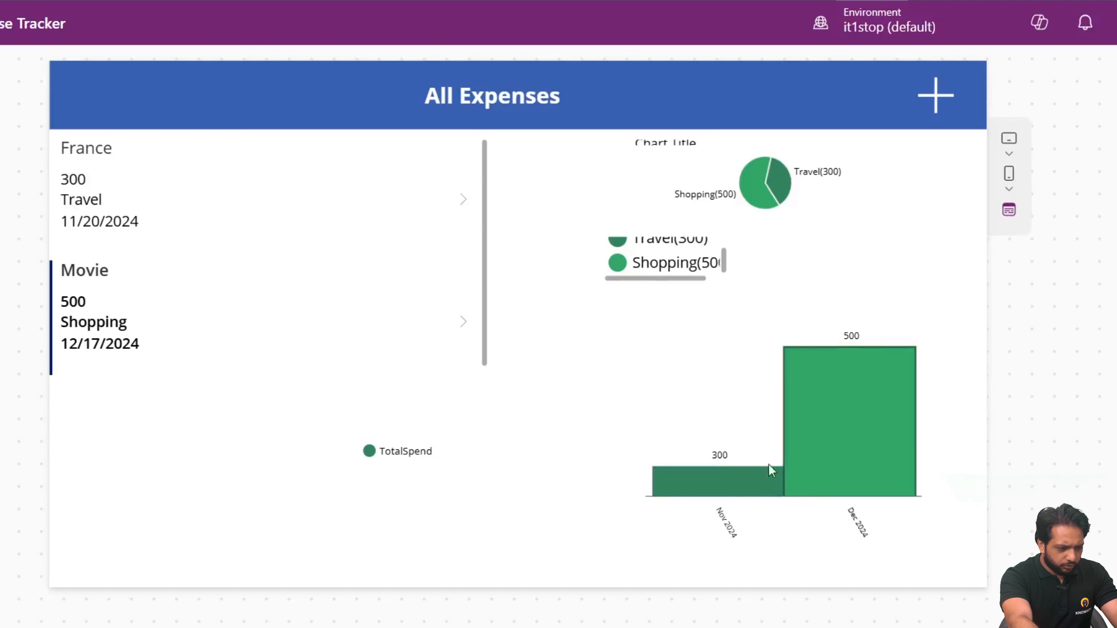
pyautogui.scroll(1, 822, 461)
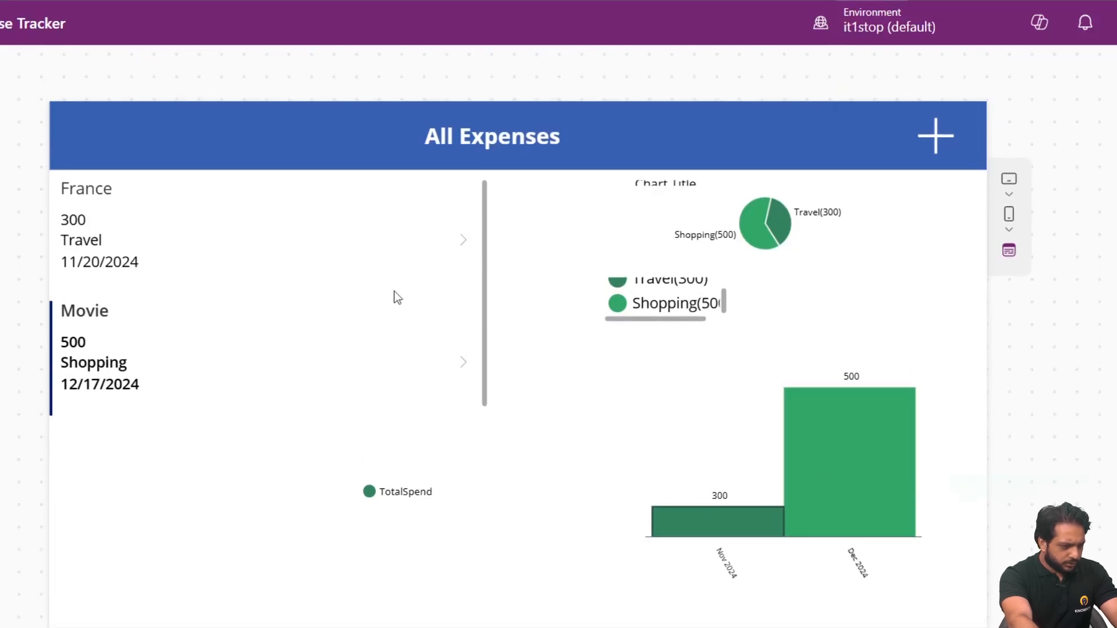
pyautogui.click(465, 364)
pyautogui.click(227, 243)
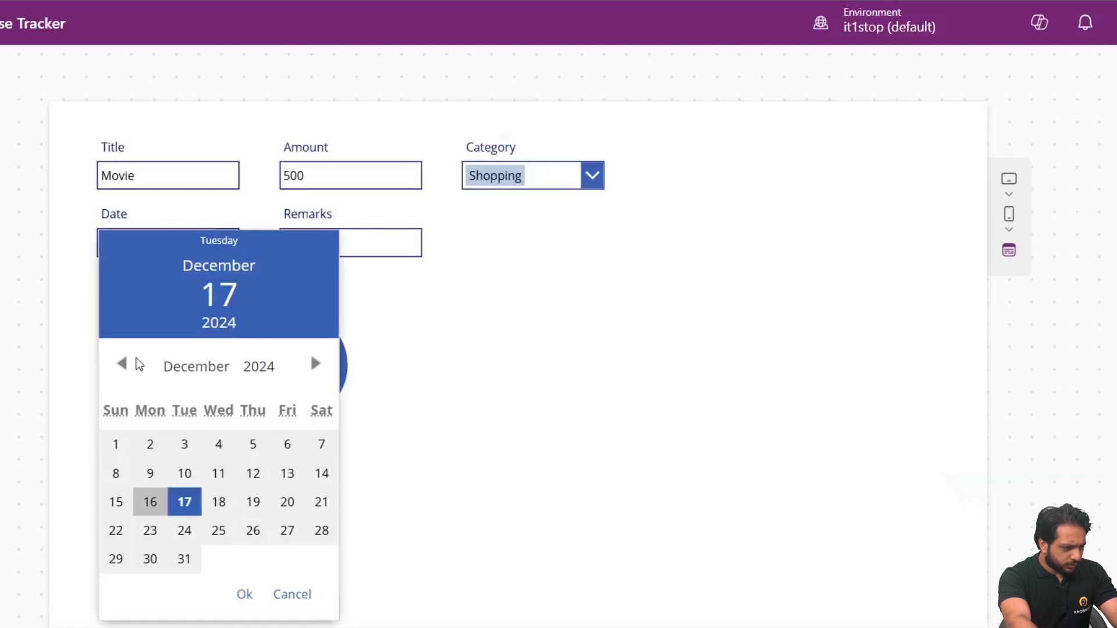
pyautogui.click(121, 363)
pyautogui.click(253, 501)
pyautogui.click(244, 598)
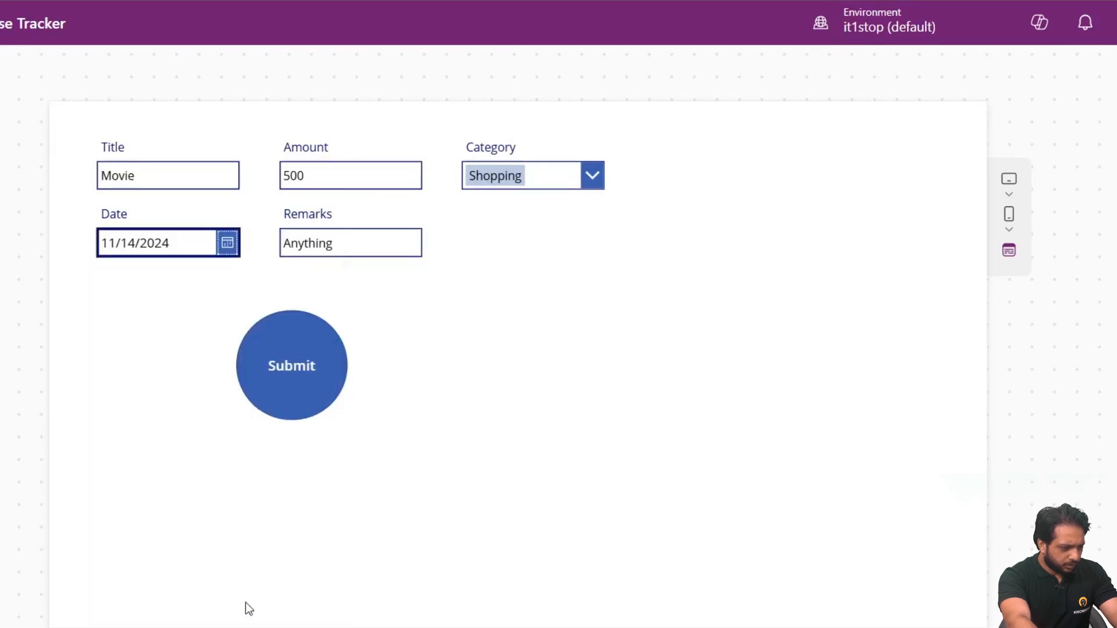
pyautogui.click(298, 396)
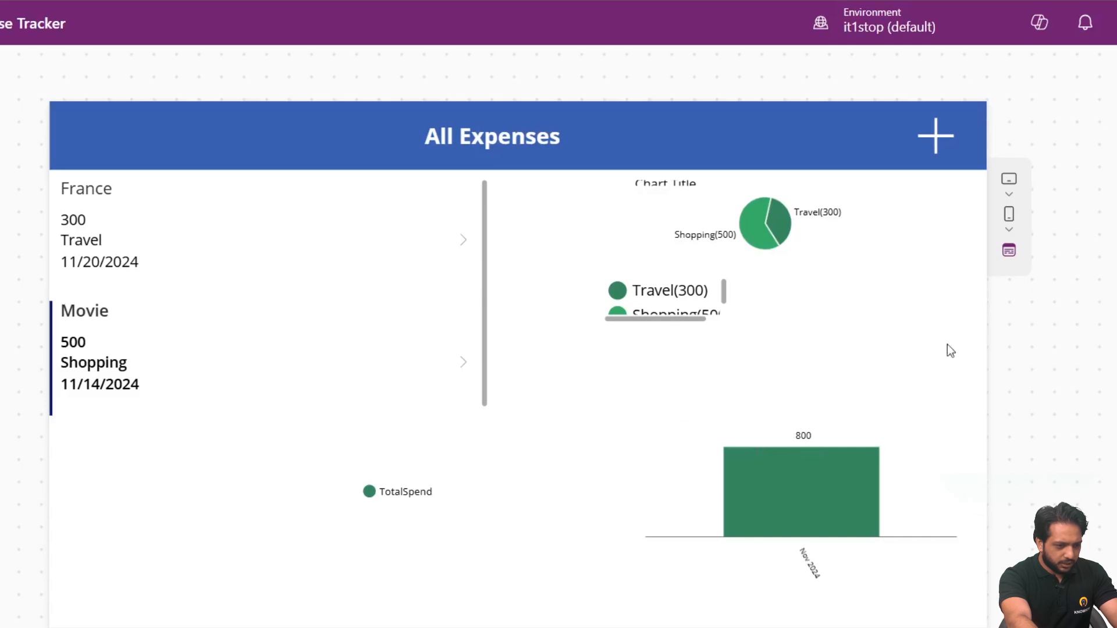
# - Close the preview and lower the pie chart group's bottom edge to just below the Shopping legend entry
pyautogui.press('Escape')
pyautogui.click(865, 309)
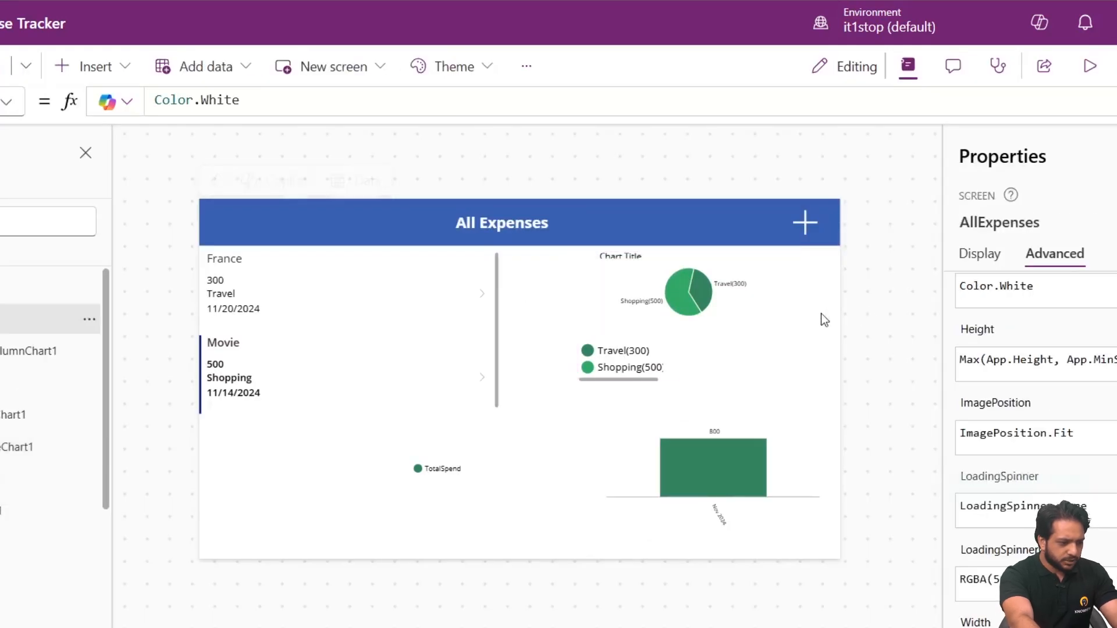
pyautogui.click(692, 333)
pyautogui.moveTo(685, 383)
pyautogui.mouseDown()
pyautogui.moveTo(683, 394)
pyautogui.moveTo(698, 379)
pyautogui.mouseUp()
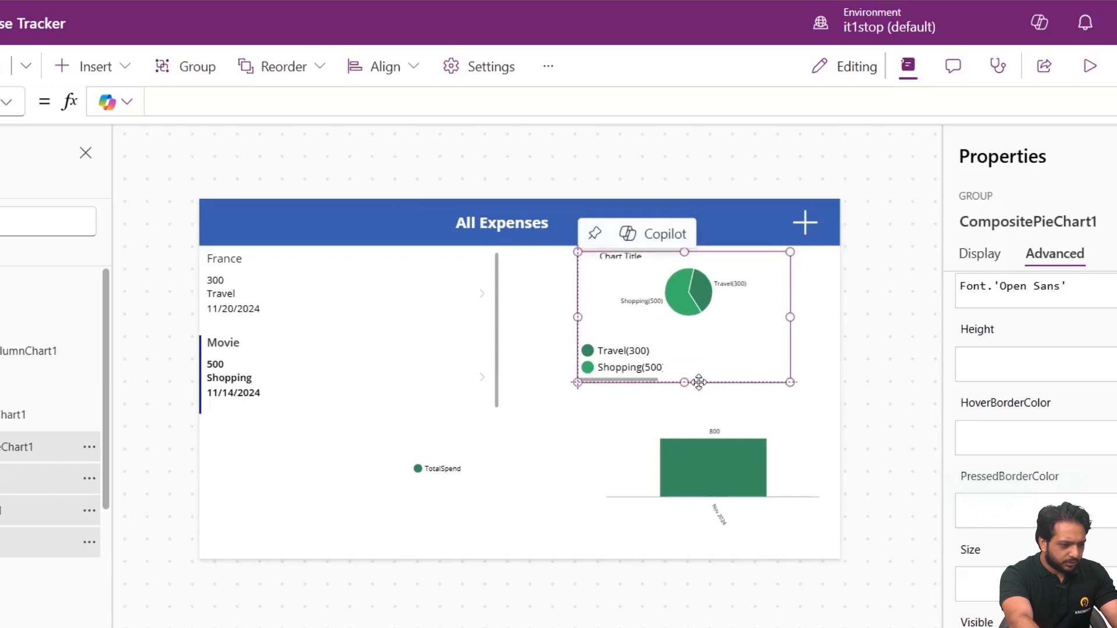
# - Narrow the expenses gallery to about half its width and move the pie chart group over beside it
pyautogui.click(463, 398)
pyautogui.moveTo(498, 334); pyautogui.dragTo(333, 321)
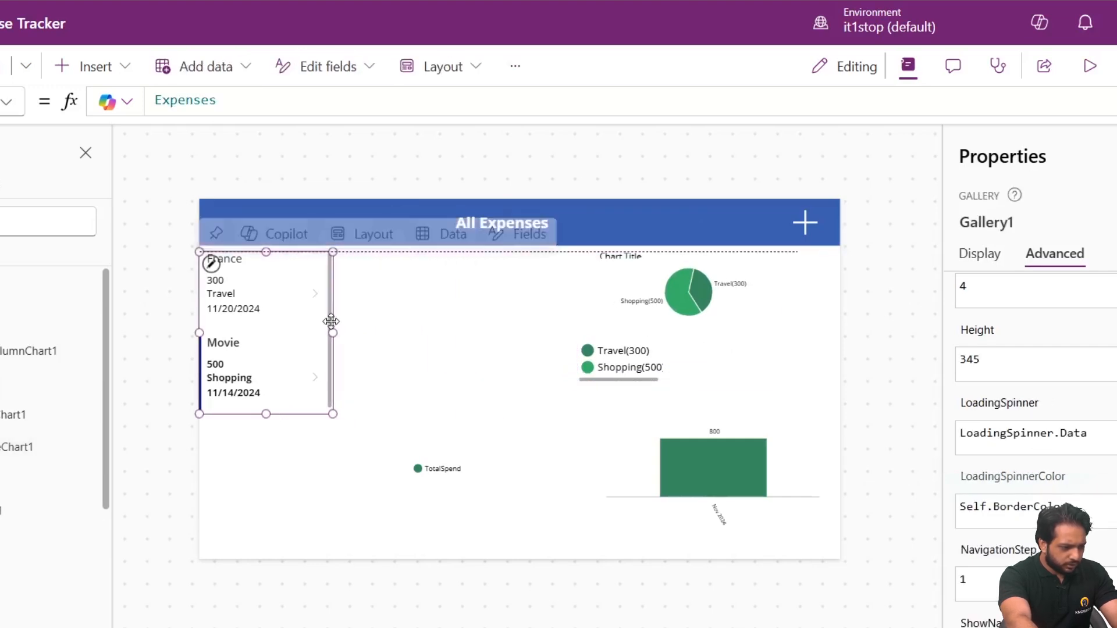
pyautogui.click(636, 348)
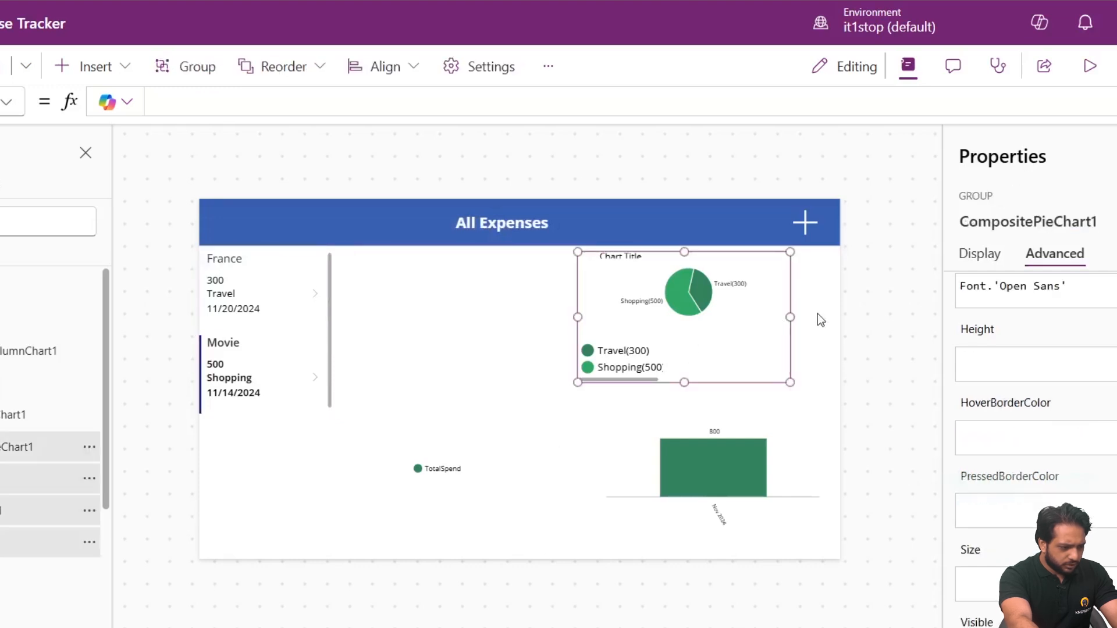
pyautogui.click(569, 257)
pyautogui.click(580, 252)
pyautogui.moveTo(580, 267); pyautogui.dragTo(372, 274)
# - Narrow the column chart group to clear the pie chart, extend it upward, and stretch the pie chart group downward
pyautogui.click(415, 456)
pyautogui.moveTo(411, 448); pyautogui.dragTo(602, 447)
pyautogui.moveTo(710, 370); pyautogui.dragTo(705, 270)
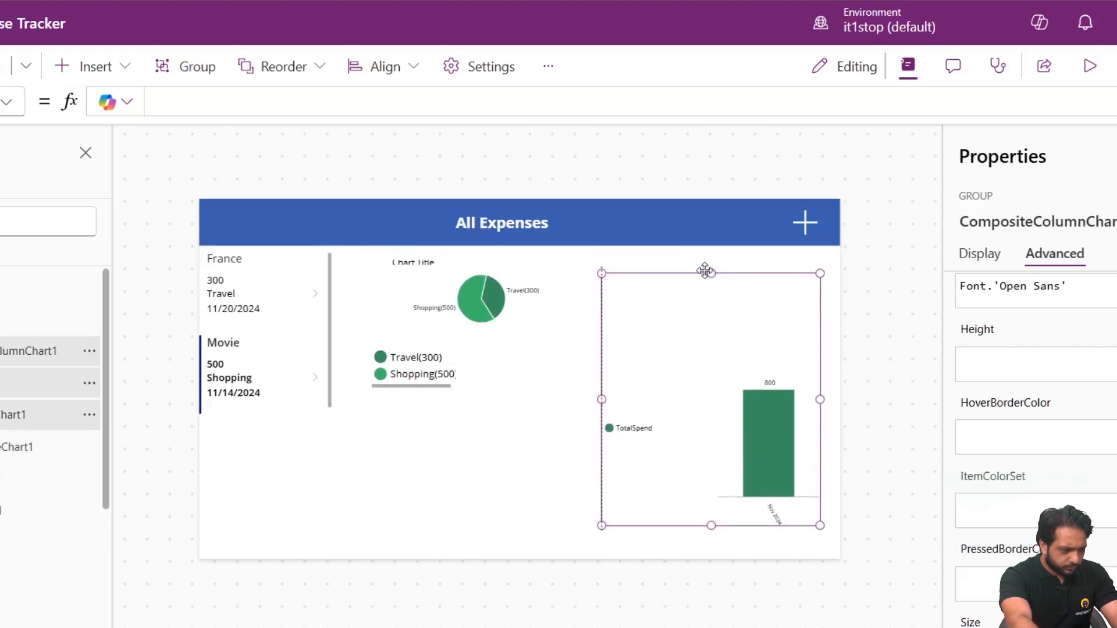
pyautogui.click(476, 372)
pyautogui.moveTo(477, 389); pyautogui.dragTo(476, 462)
# - Rearrange the column chart group so the chart sits directly under the header with the TotalSpend legend below it
pyautogui.moveTo(708, 525)
pyautogui.mouseDown()
pyautogui.moveTo(706, 494)
pyautogui.moveTo(720, 509)
pyautogui.moveTo(688, 516)
pyautogui.mouseUp()
pyautogui.moveTo(628, 416); pyautogui.dragTo(635, 456)
pyautogui.moveTo(738, 427); pyautogui.dragTo(654, 394)
pyautogui.moveTo(658, 459); pyautogui.dragTo(658, 374)
pyautogui.moveTo(677, 261); pyautogui.dragTo(671, 304)
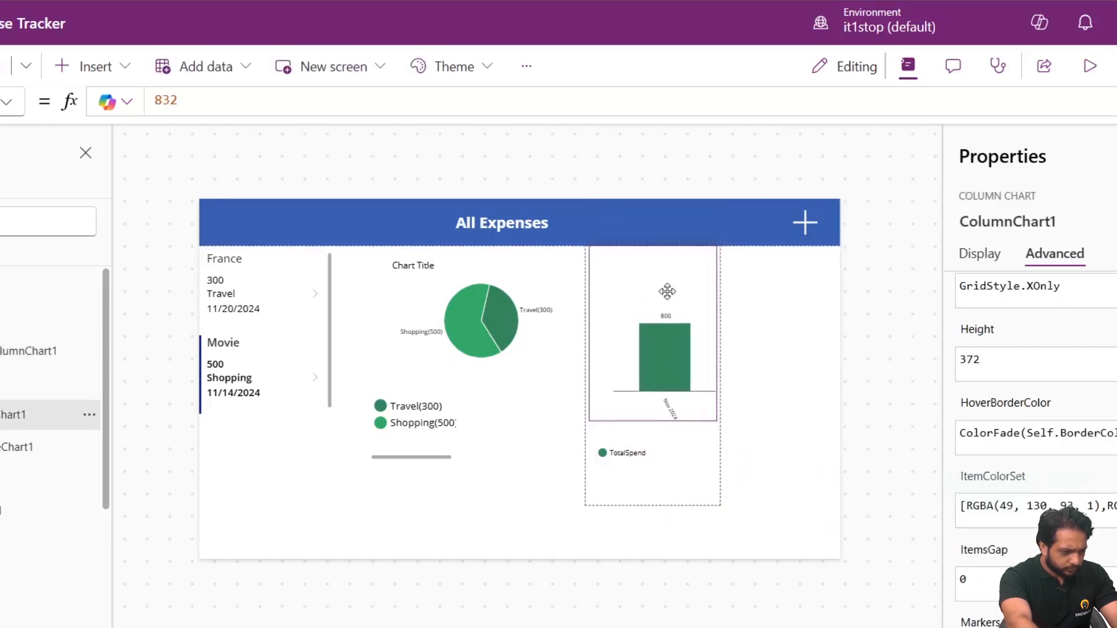
# - Widen the column chart to just short of the screen's right edge and shift the TotalSpend legend to beneath the column
pyautogui.moveTo(718, 333); pyautogui.dragTo(841, 324)
pyautogui.click(610, 454)
pyautogui.moveTo(610, 454); pyautogui.dragTo(669, 454)
pyautogui.click(780, 461)
pyautogui.click(769, 475)
pyautogui.click(836, 374)
pyautogui.moveTo(836, 374); pyautogui.dragTo(824, 374)
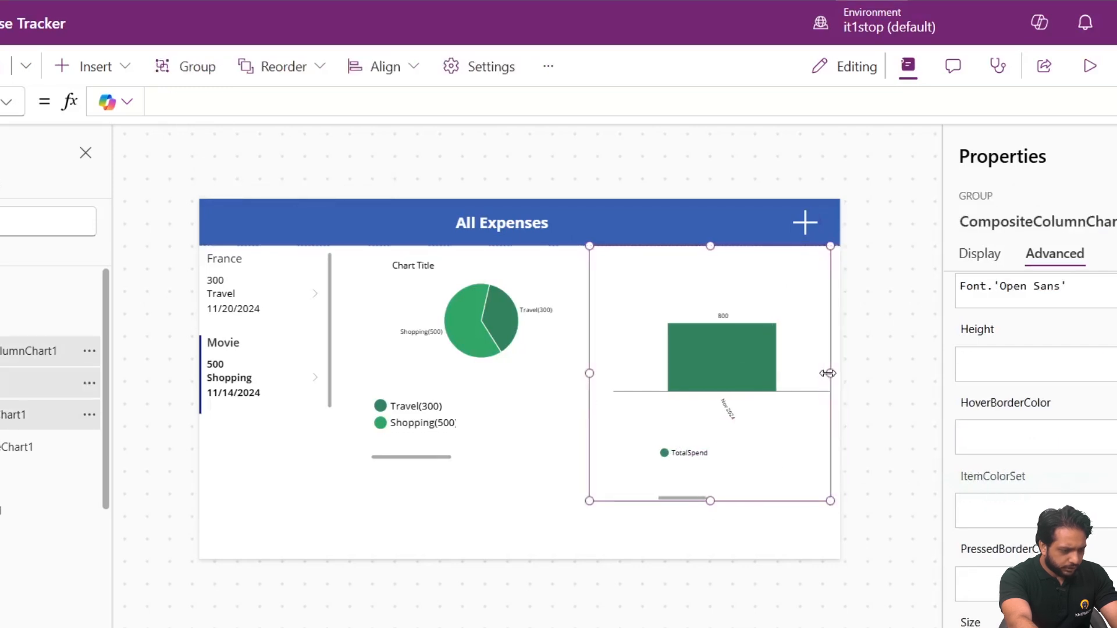
# - Shift the pie chart slightly down within its group and remove the Chart Title label above it
pyautogui.click(618, 538)
pyautogui.click(510, 353)
pyautogui.moveTo(552, 268); pyautogui.dragTo(553, 279)
pyautogui.click(441, 275)
pyautogui.click(441, 274)
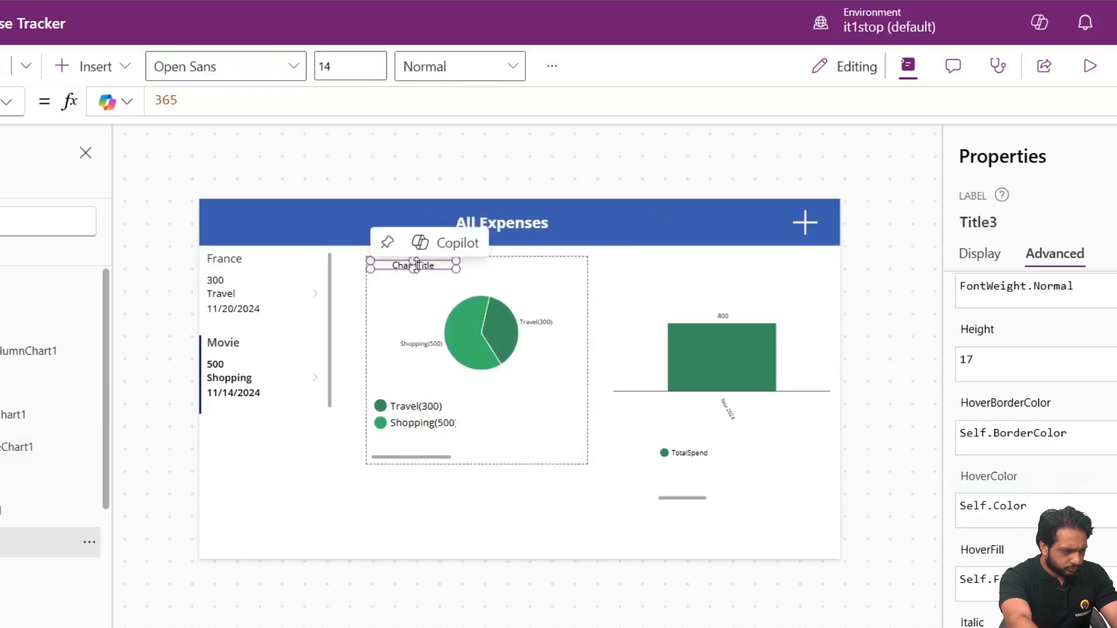
pyautogui.rightClick(442, 275)
pyautogui.click(481, 284)
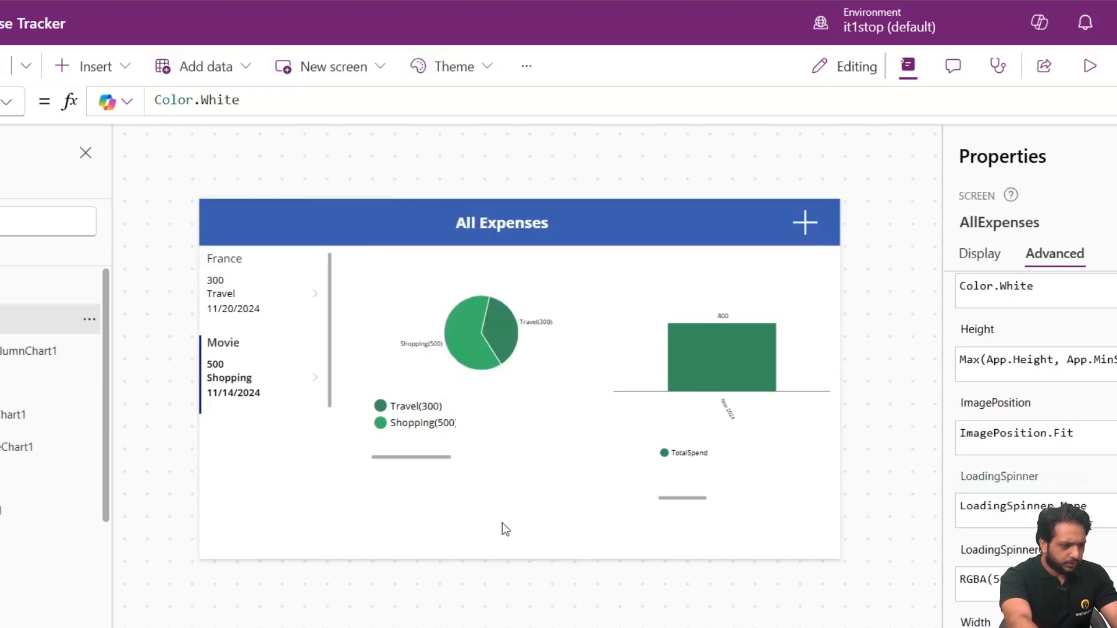
pyautogui.click(606, 387)
pyautogui.click(498, 395)
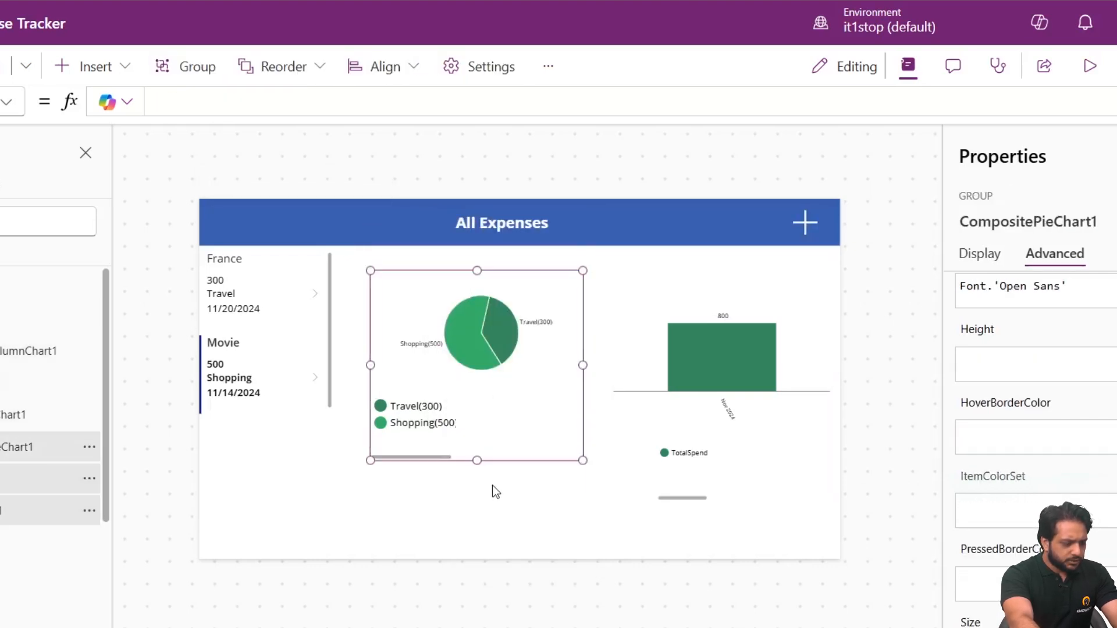
pyautogui.click(497, 500)
pyautogui.click(581, 394)
pyautogui.click(604, 411)
pyautogui.click(351, 375)
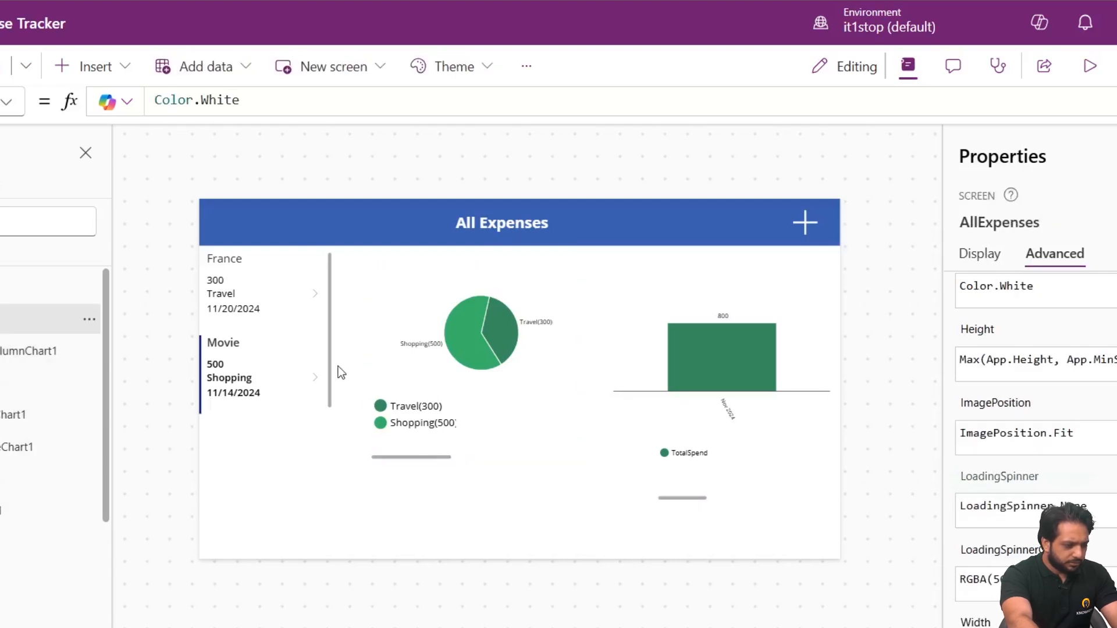
pyautogui.click(441, 434)
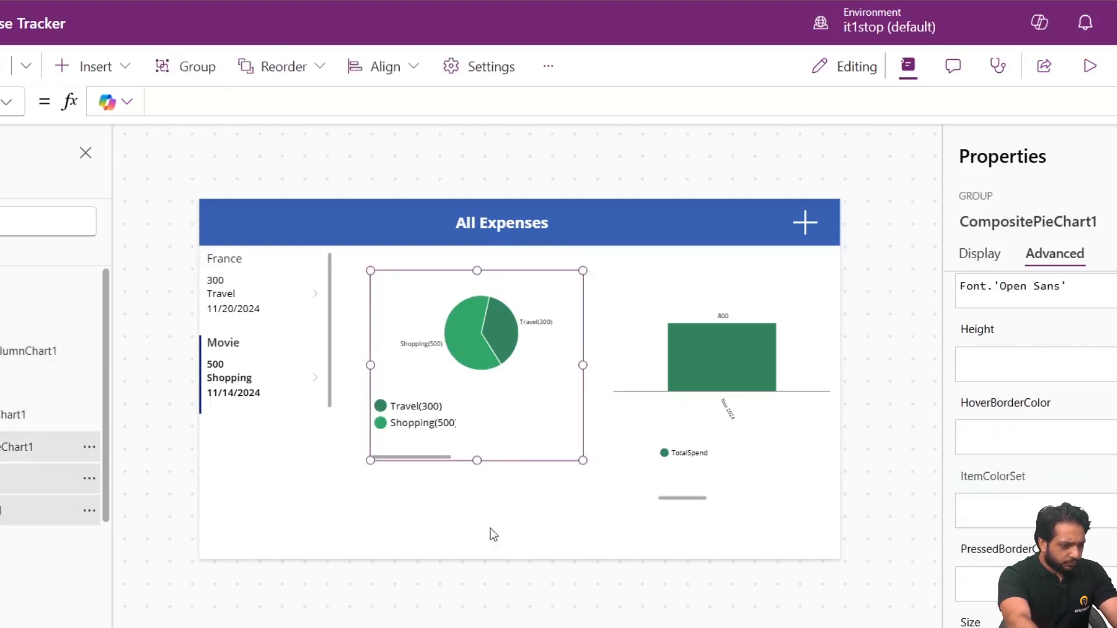
# - Review the column chart's Items formula, examining the nested AddColumns call, its Month column and the Date field it uses
pyautogui.click(765, 317)
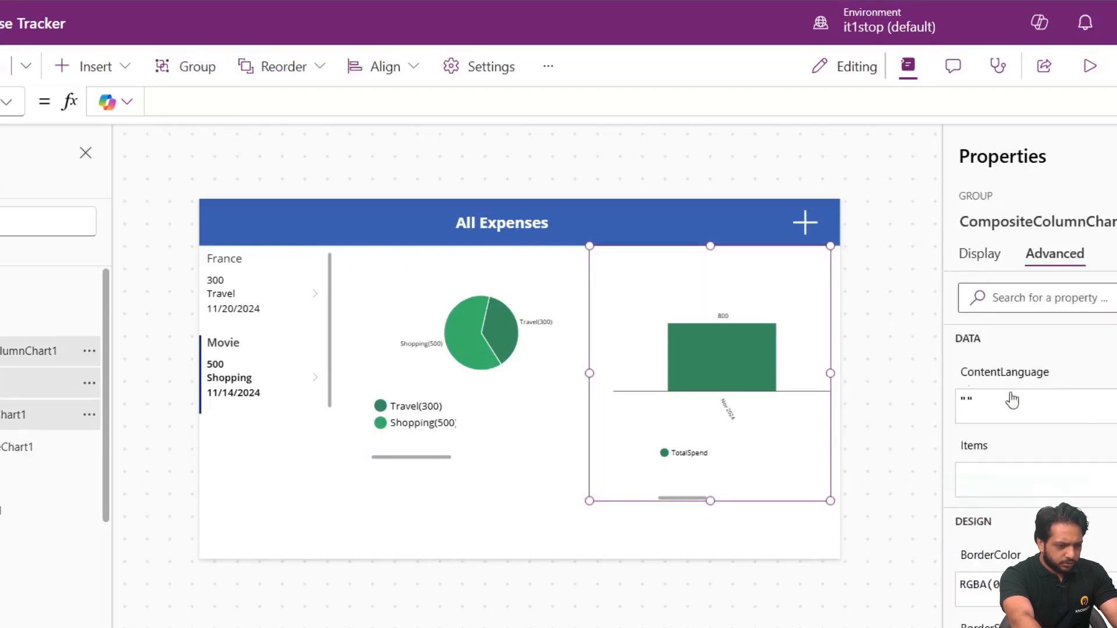
pyautogui.click(675, 358)
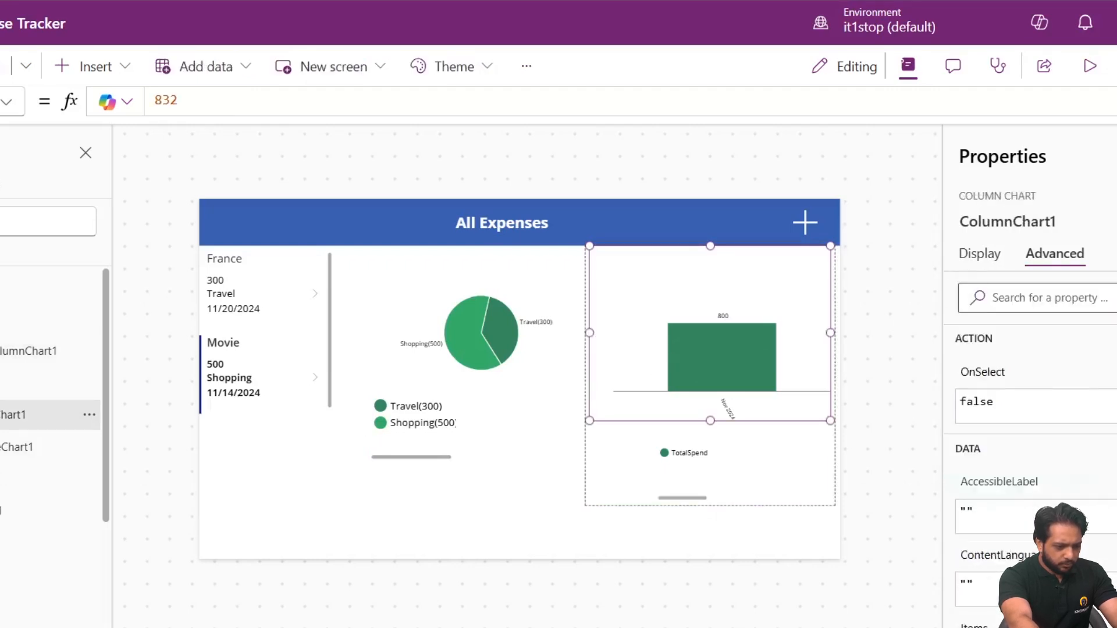
pyautogui.click(484, 244)
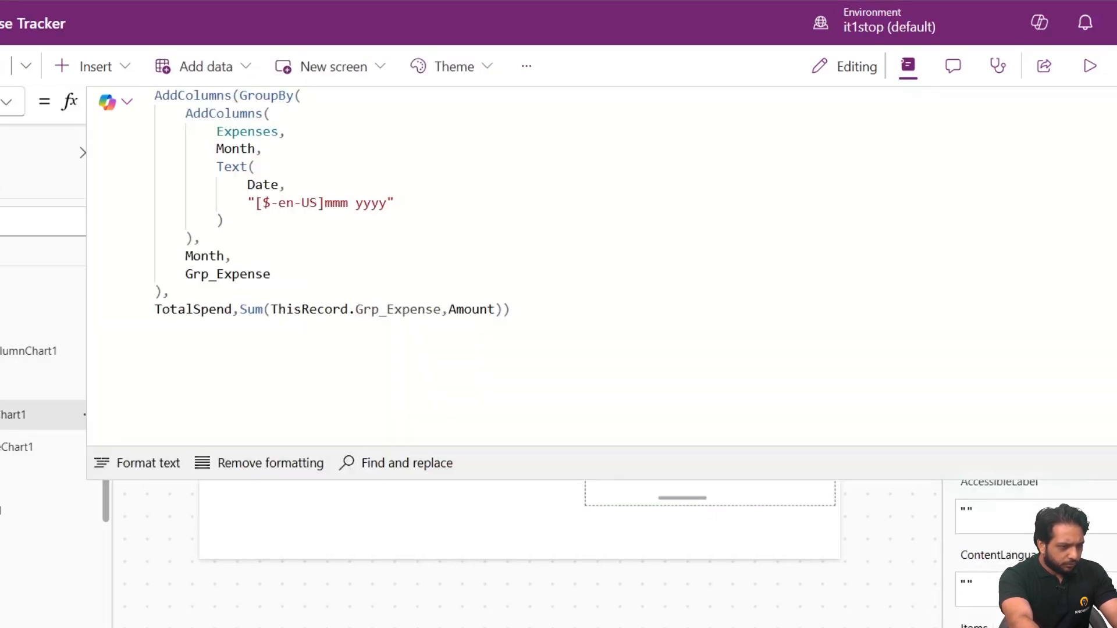
pyautogui.doubleClick(206, 115)
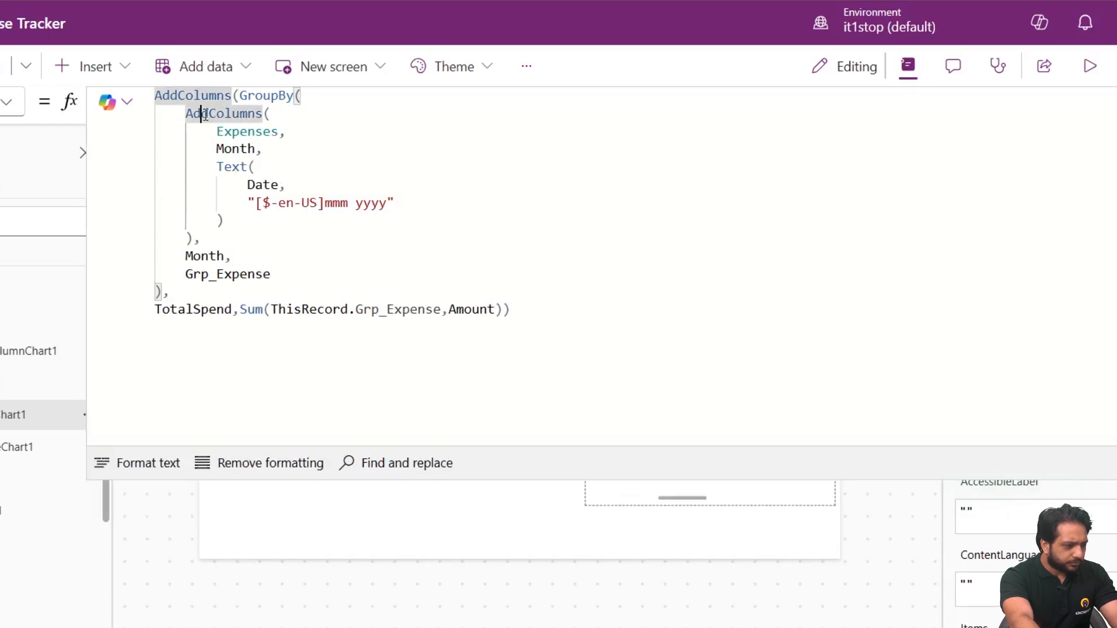
pyautogui.doubleClick(230, 150)
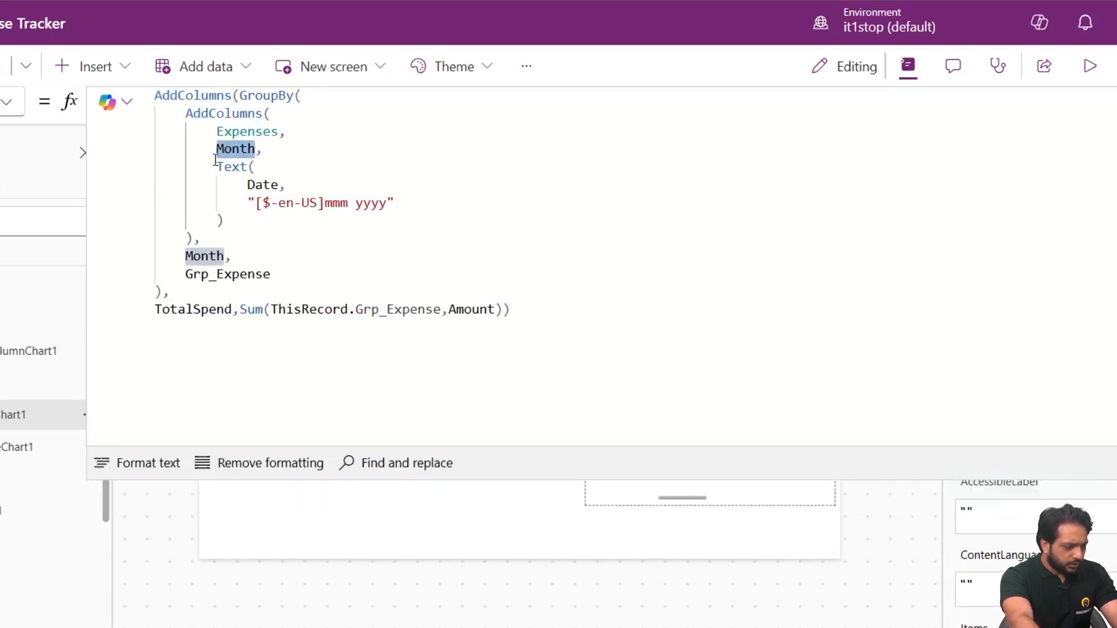
pyautogui.click(271, 185)
pyautogui.doubleClick(271, 185)
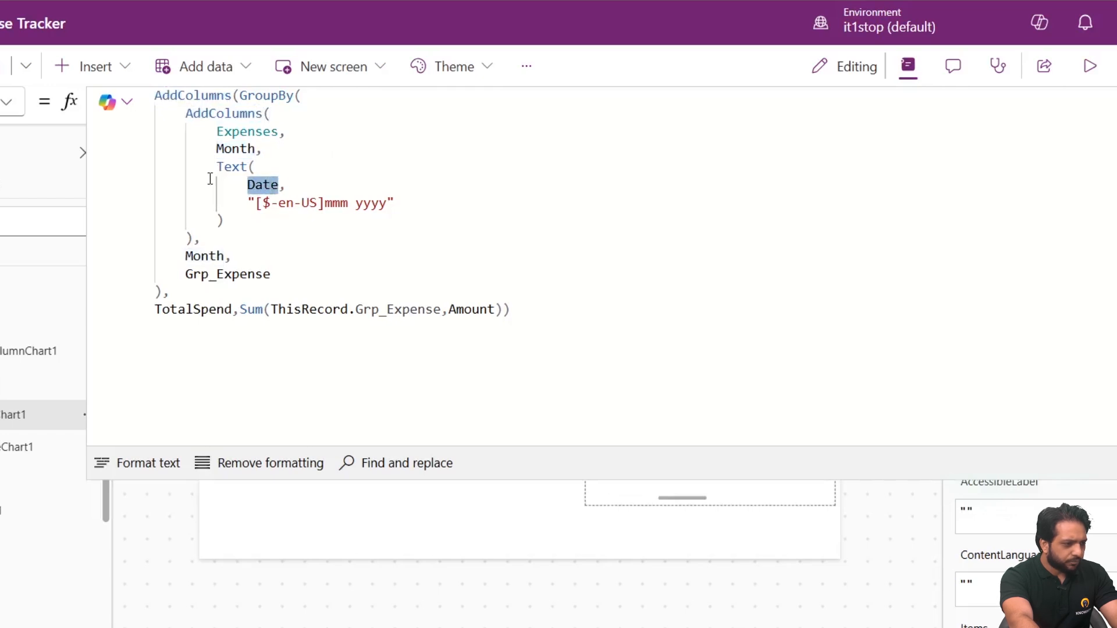